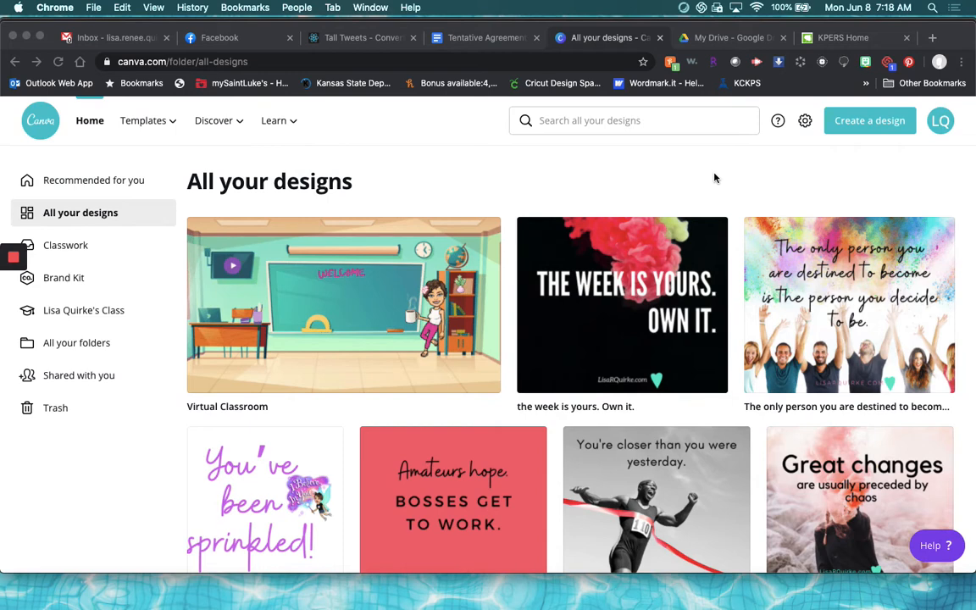
# - Search the web for "canva for education" and read the page about applying for Canva's Education program
pyautogui.click(933, 38)
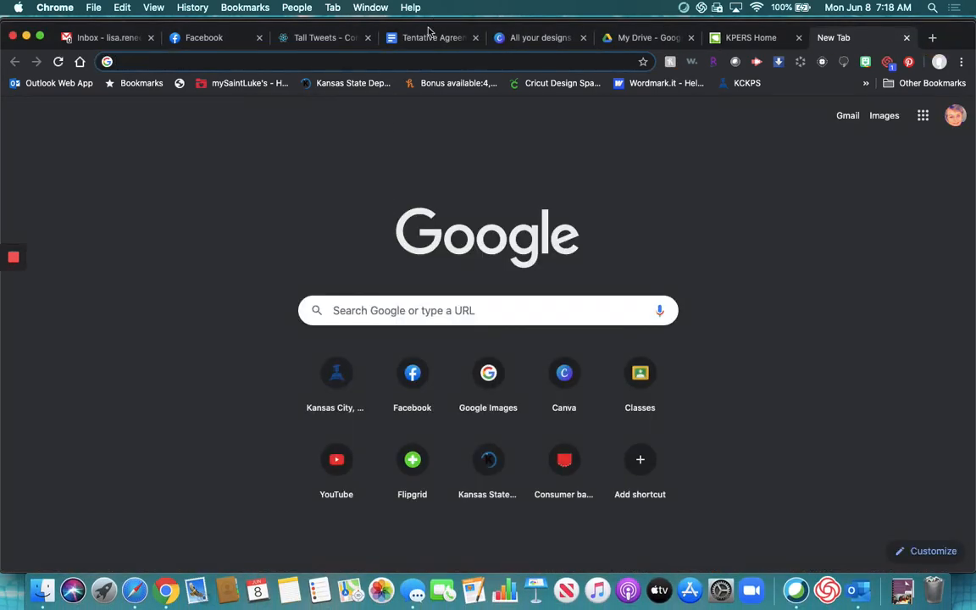
pyautogui.write('c')
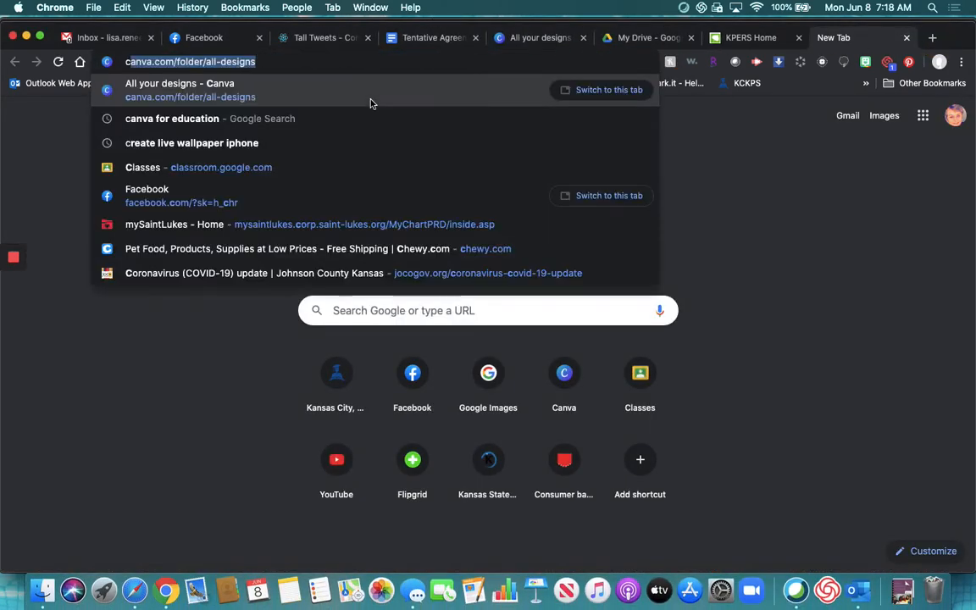
pyautogui.write('anva')
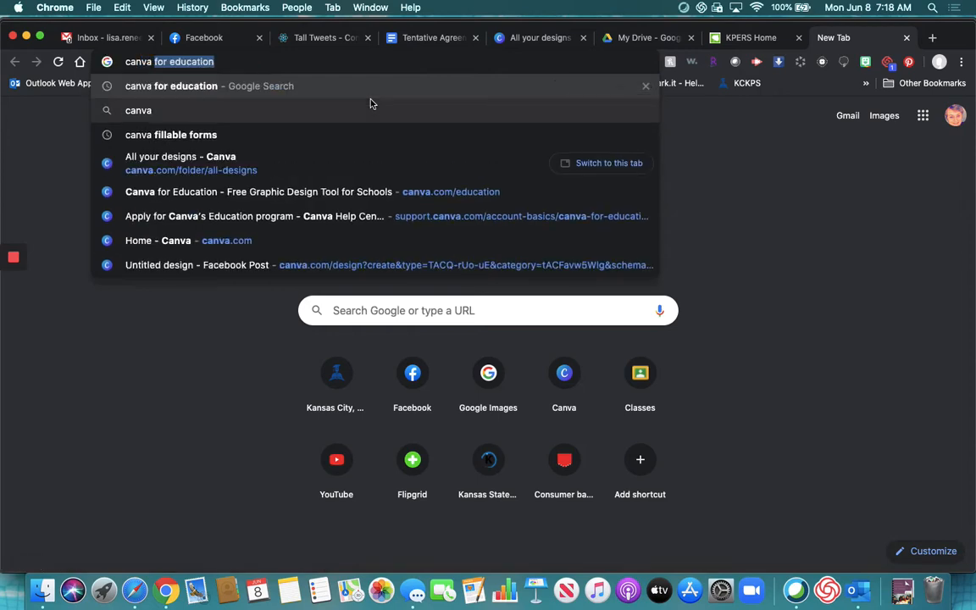
pyautogui.press('Return')
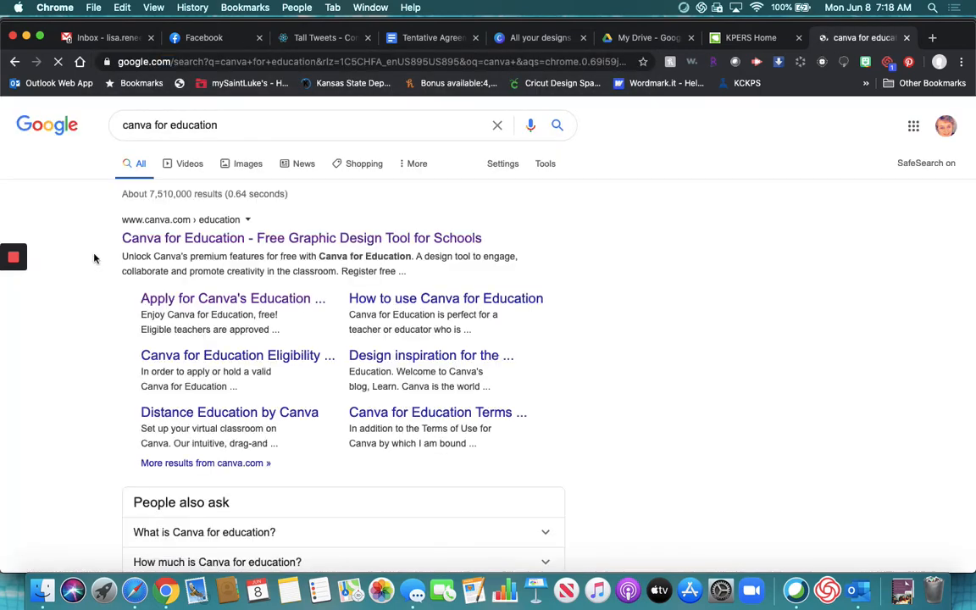
pyautogui.click(212, 332)
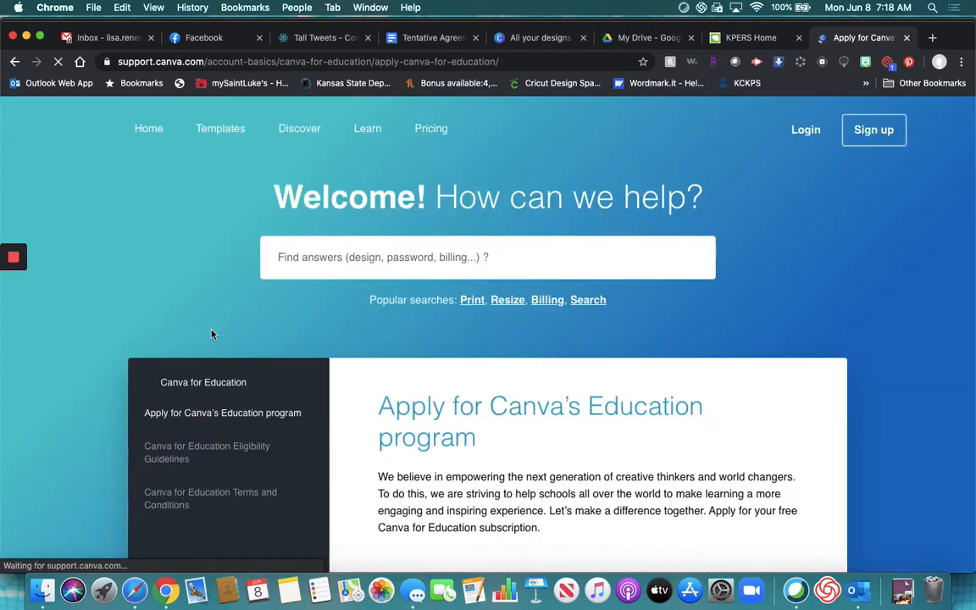
pyautogui.scroll(-5, 510, 328)
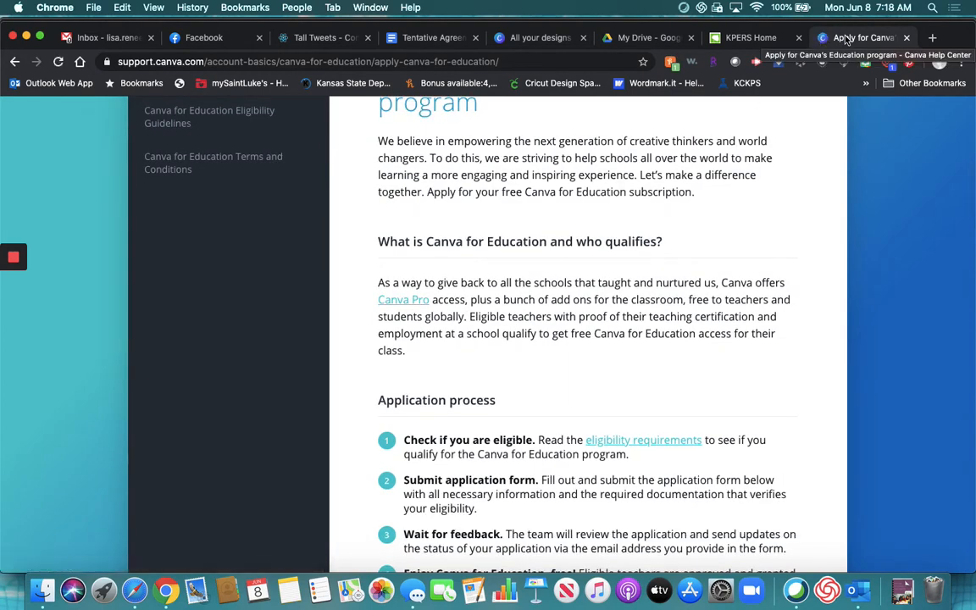
# - Return to the list of all designs in Canva and create a new blank Presentation design
pyautogui.click(526, 37)
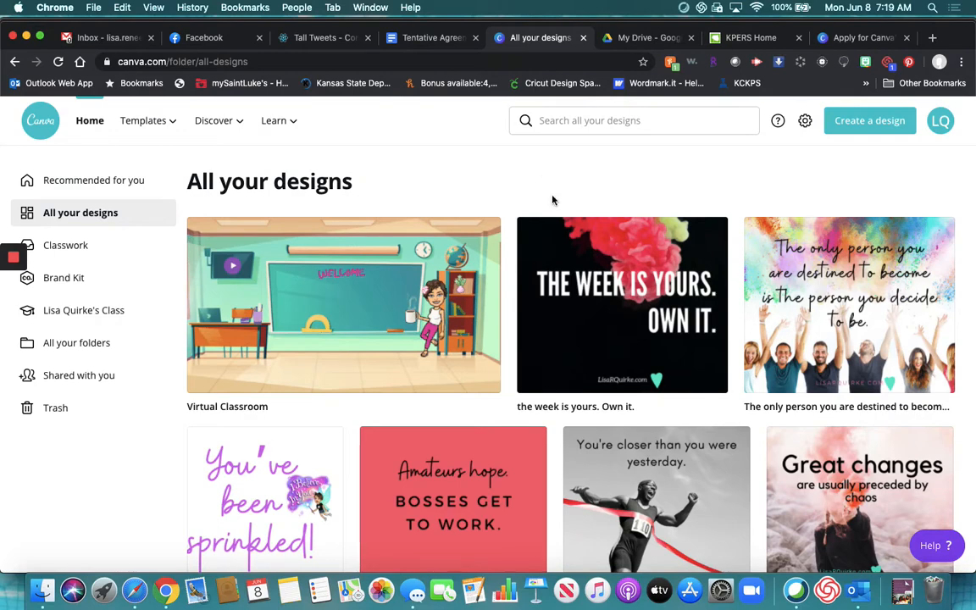
pyautogui.click(864, 121)
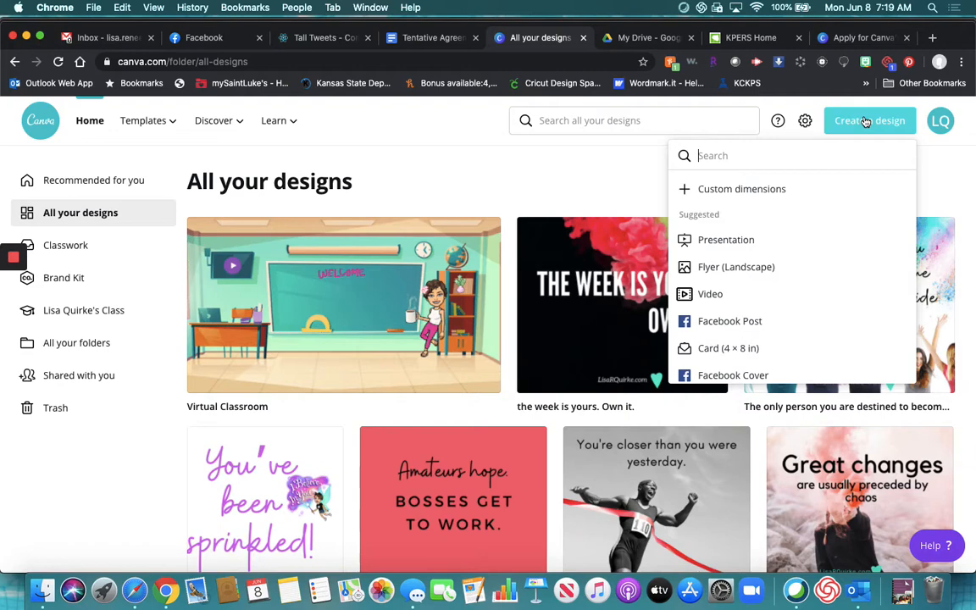
pyautogui.click(729, 240)
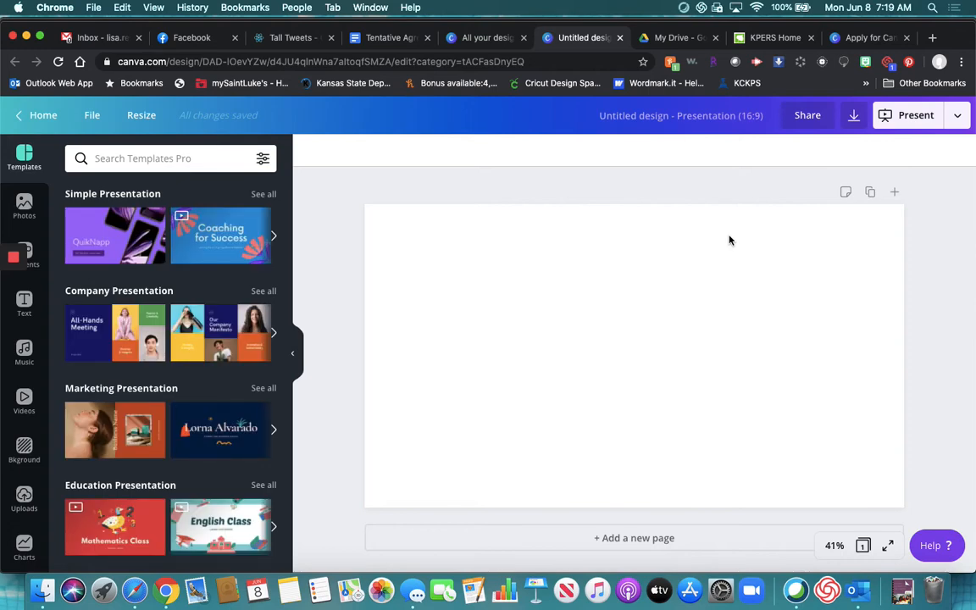
# - Search the photo library for "classroom layout"
pyautogui.click(18, 208)
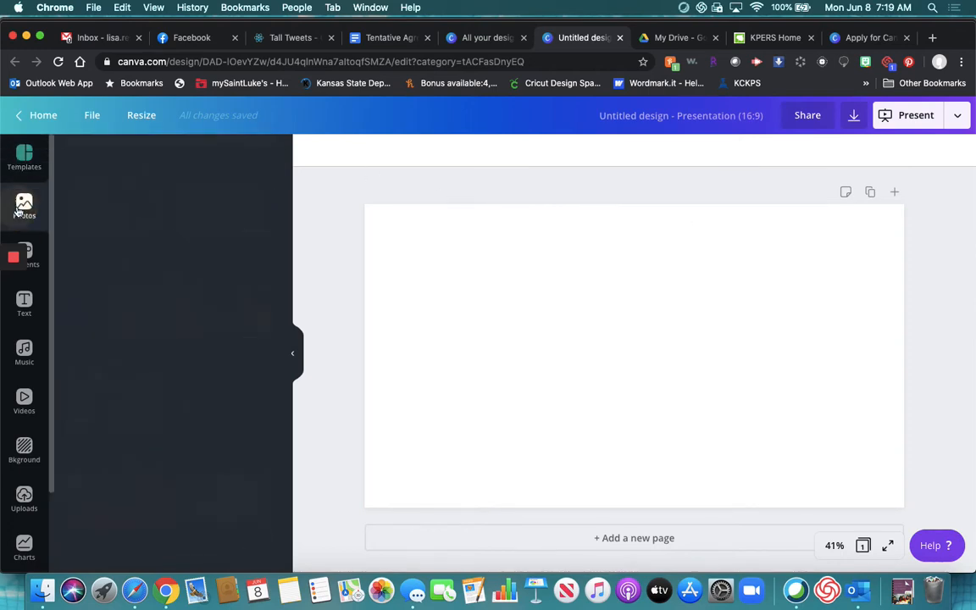
pyautogui.click(167, 159)
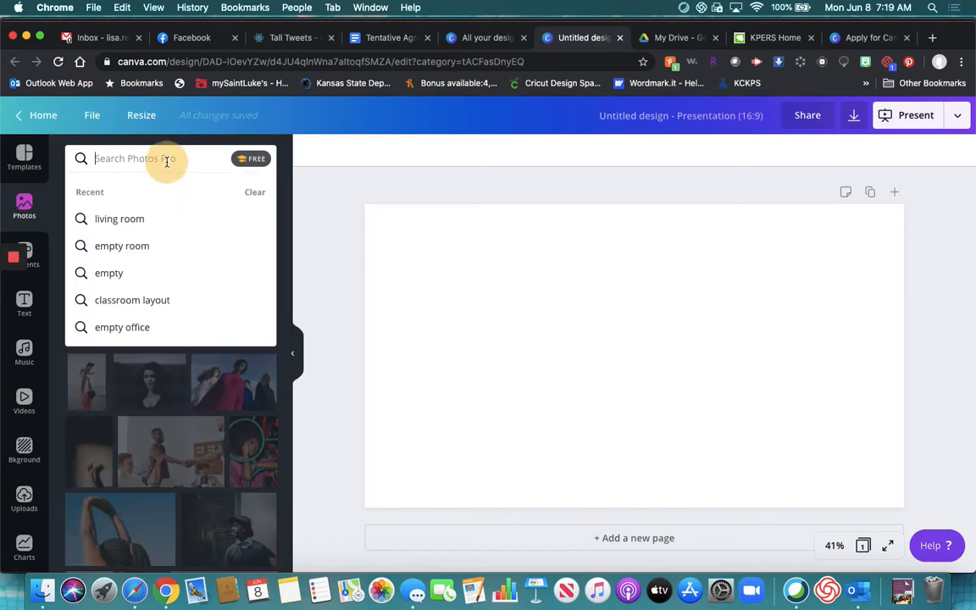
pyautogui.click(140, 301)
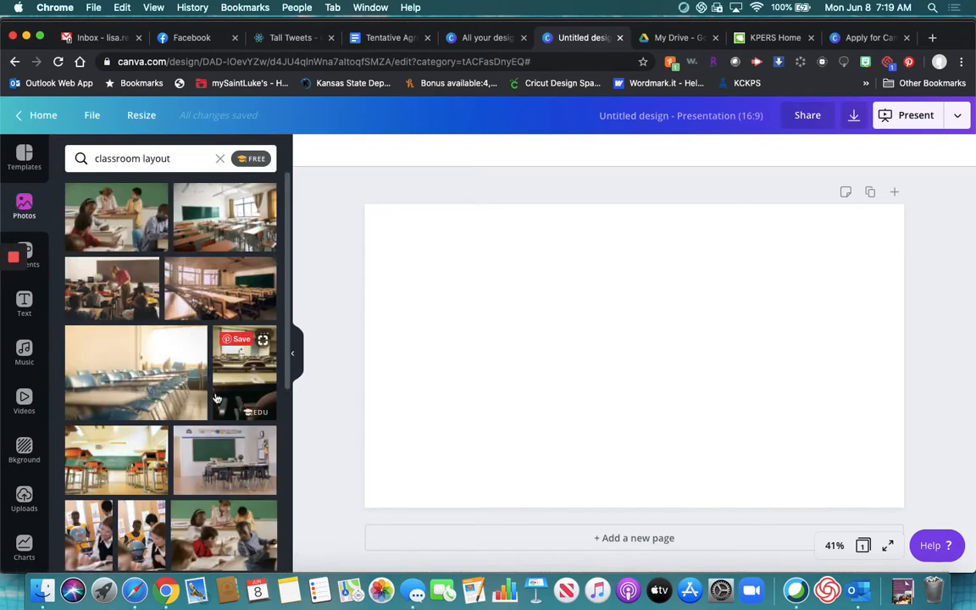
# - Find the photo of a green chalkboard with a wall clock among the classroom results and add it to the blank page
pyautogui.scroll(-3, 201, 403)
pyautogui.scroll(-10, 201, 404)
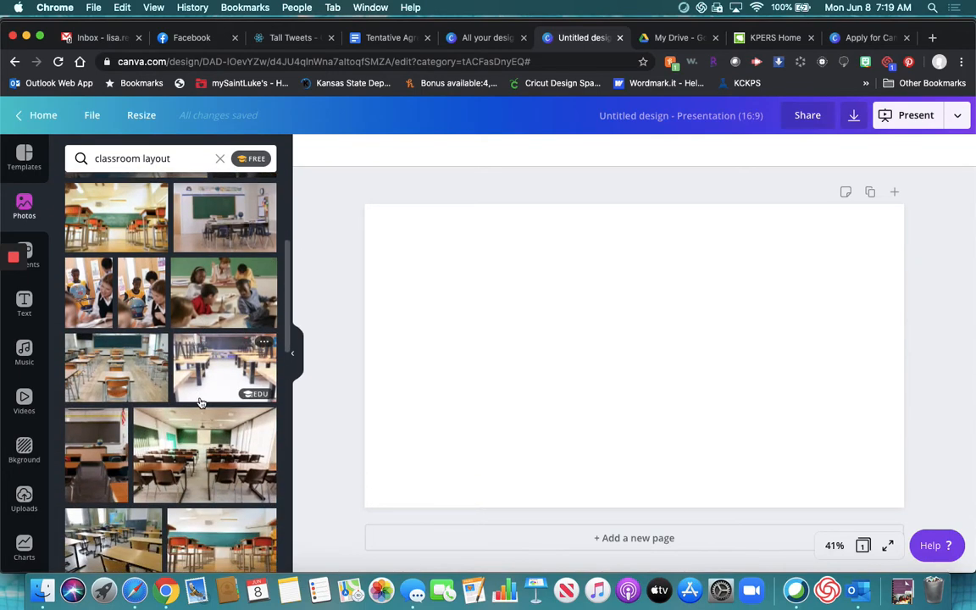
pyautogui.scroll(-2, 201, 403)
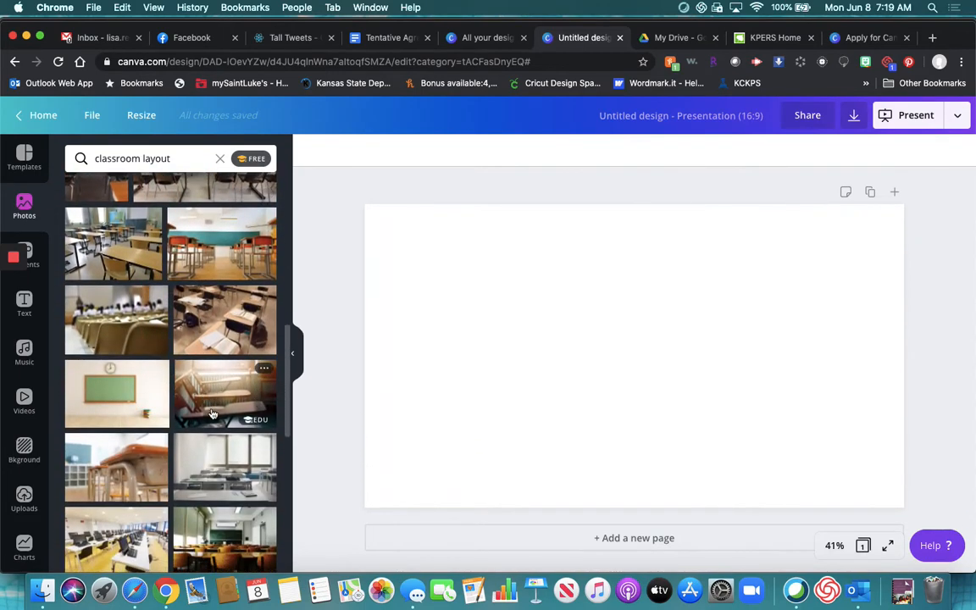
pyautogui.scroll(-2, 210, 412)
pyautogui.scroll(-7, 211, 412)
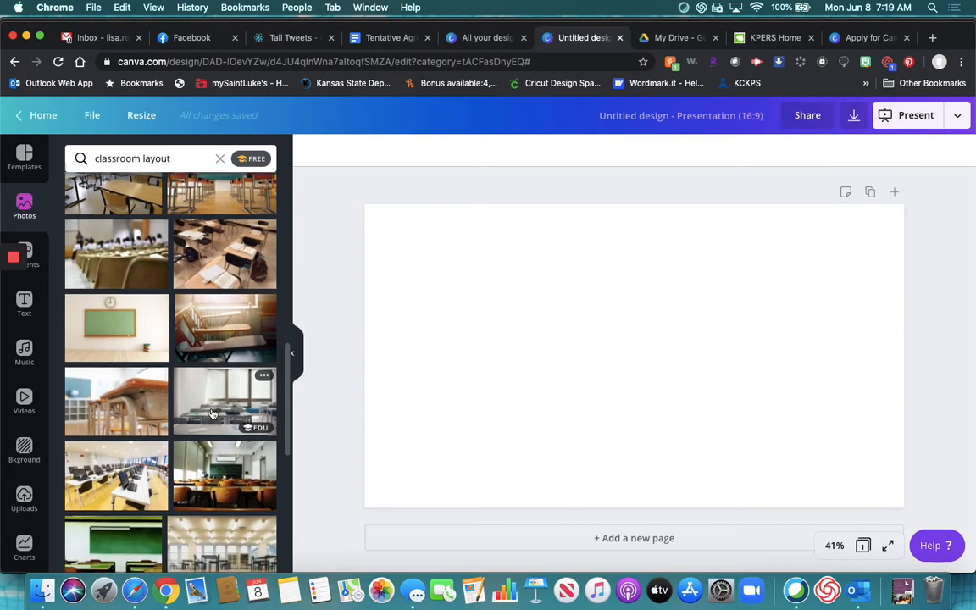
pyautogui.scroll(-8, 212, 412)
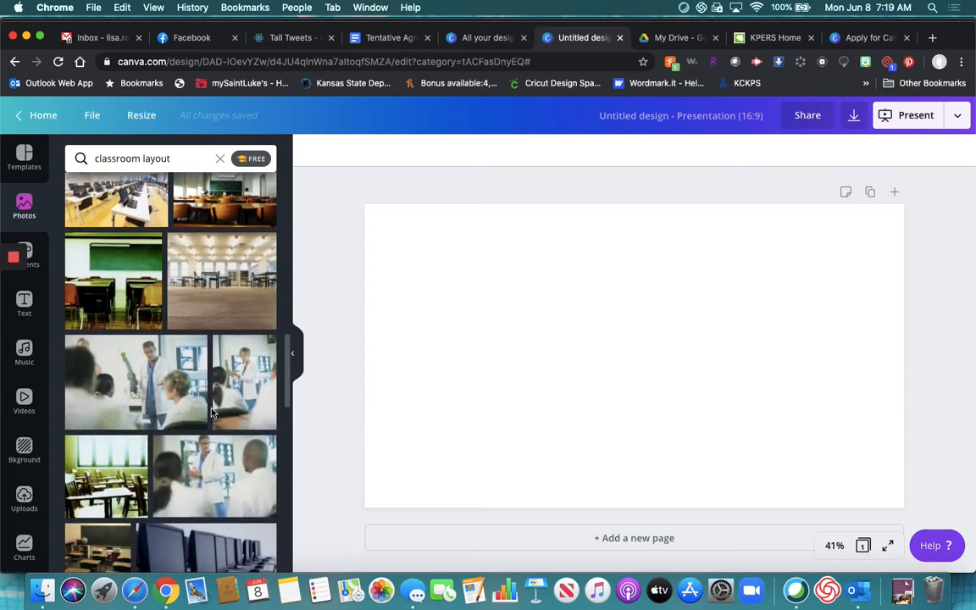
pyautogui.scroll(-7, 212, 413)
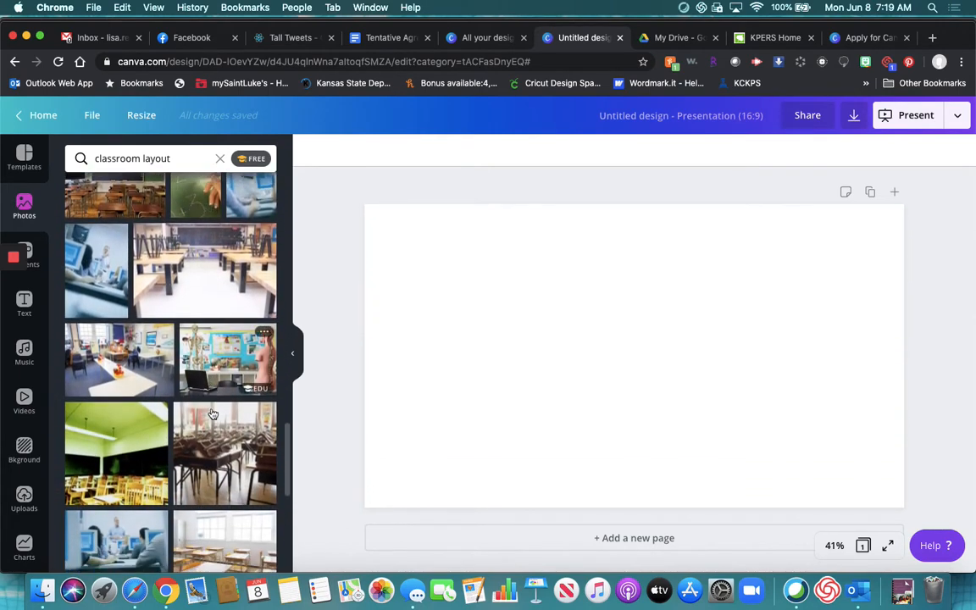
pyautogui.scroll(-8, 212, 412)
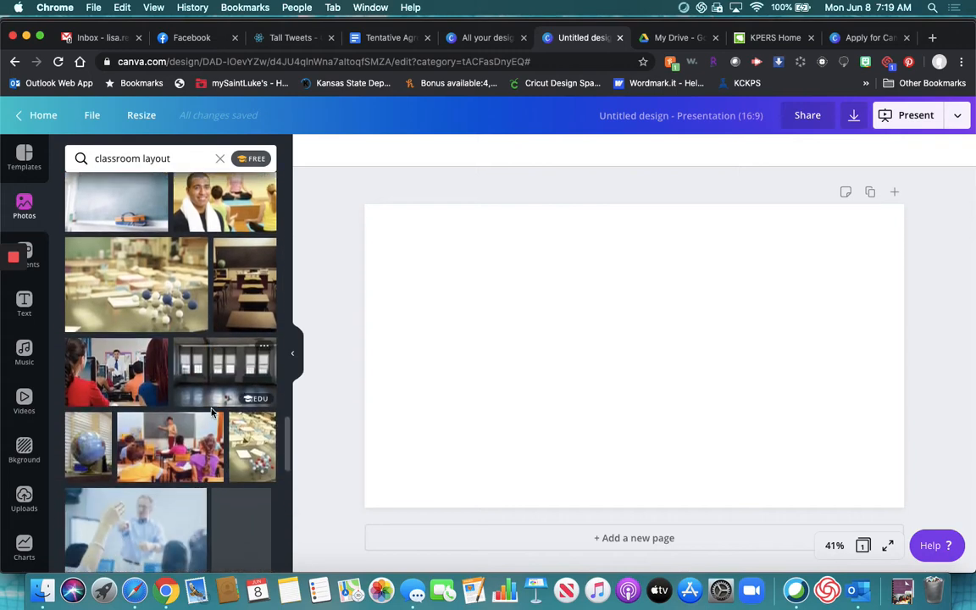
pyautogui.scroll(-8, 212, 413)
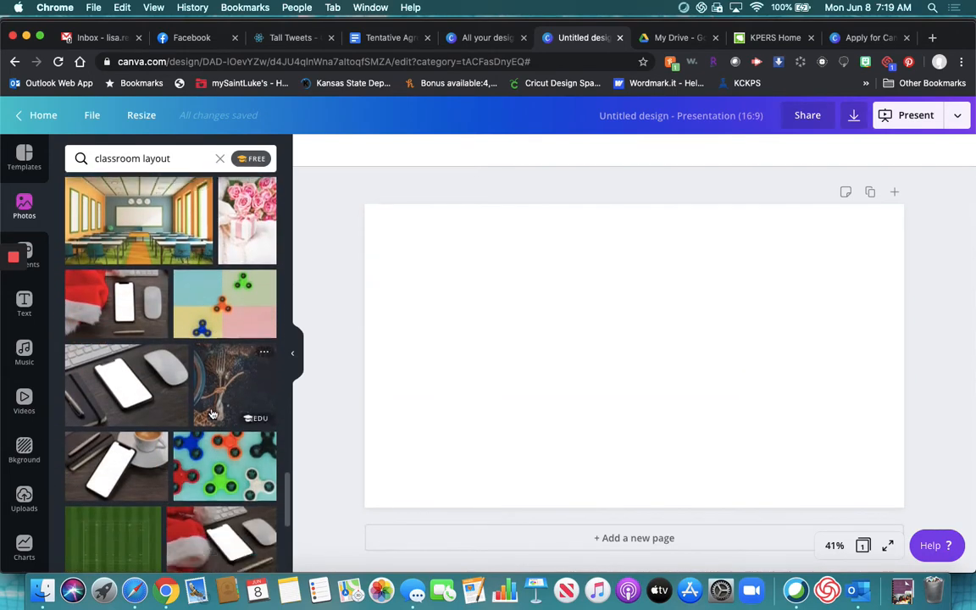
pyautogui.scroll(-8, 211, 413)
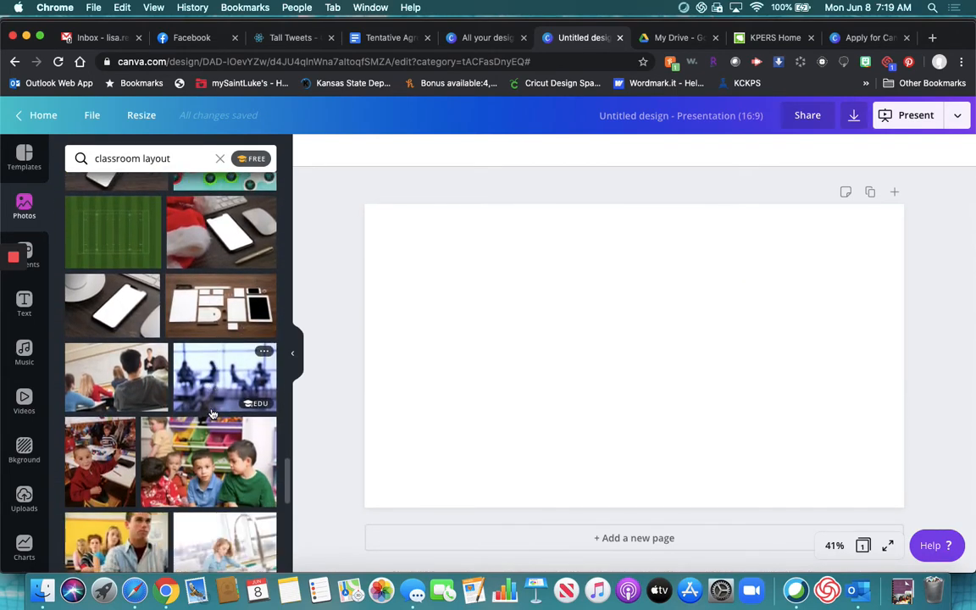
pyautogui.scroll(-8, 212, 413)
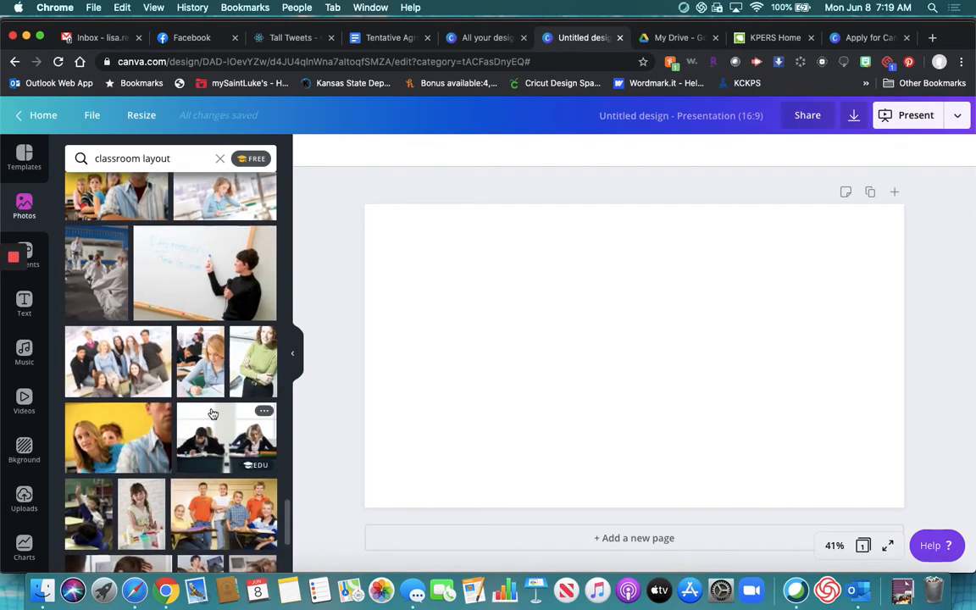
pyautogui.scroll(-8, 212, 412)
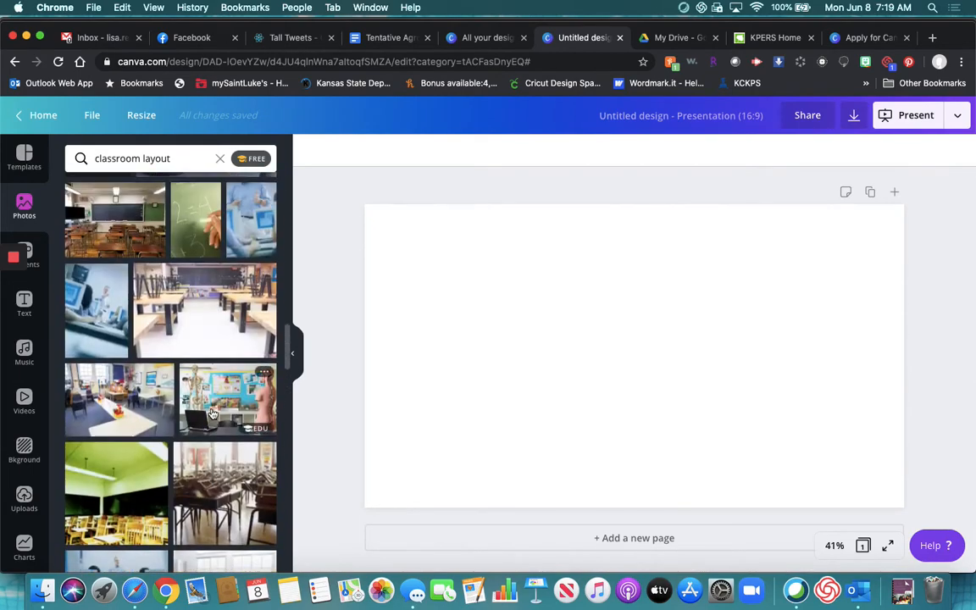
pyautogui.scroll(5, 211, 412)
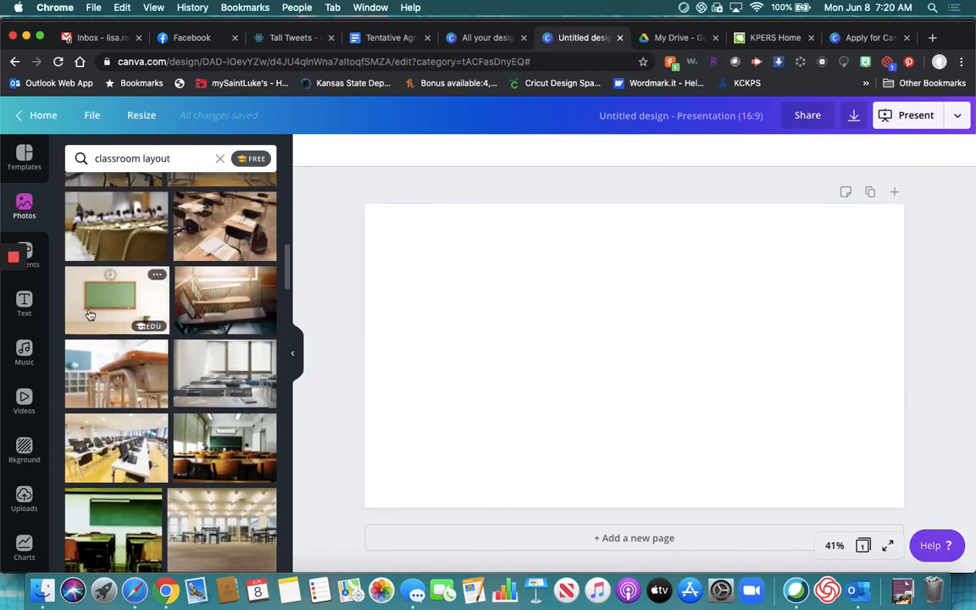
pyautogui.click(87, 307)
# - Search the photo library for "empty room" and browse the results for alternative backgrounds
pyautogui.scroll(3, 90, 315)
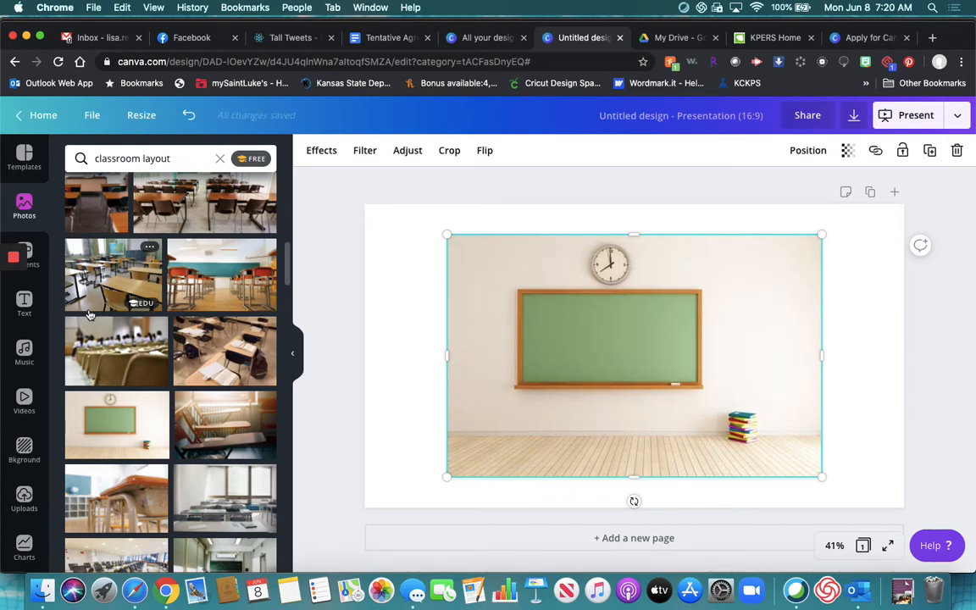
pyautogui.click(219, 158)
pyautogui.write('em')
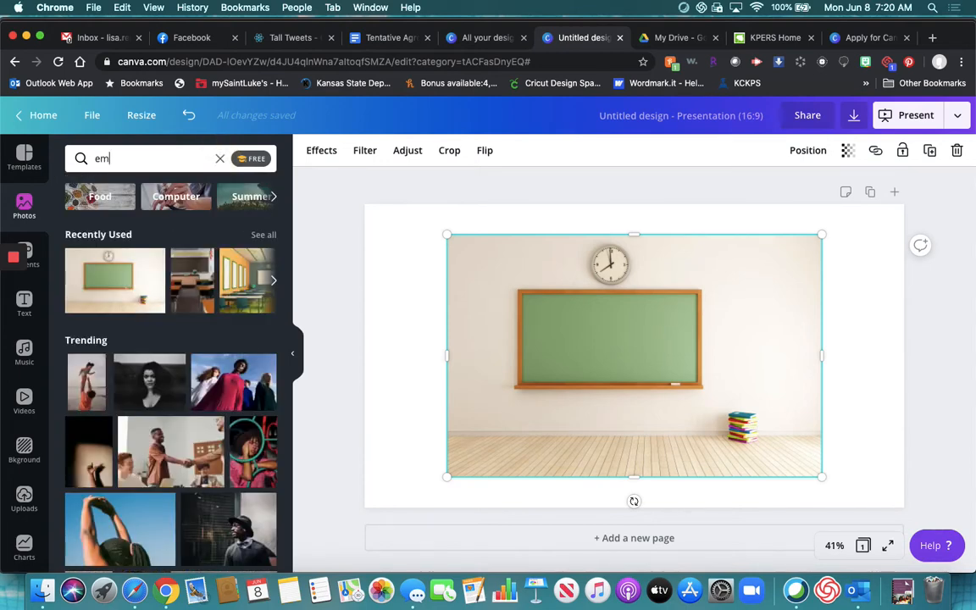
pyautogui.write('pty room')
pyautogui.press('Return')
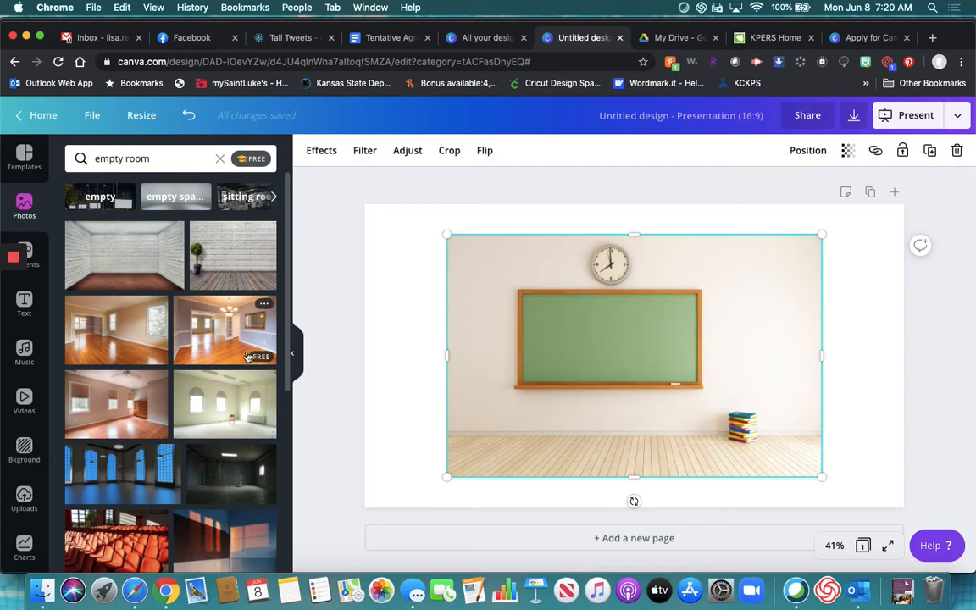
pyautogui.scroll(-10, 214, 424)
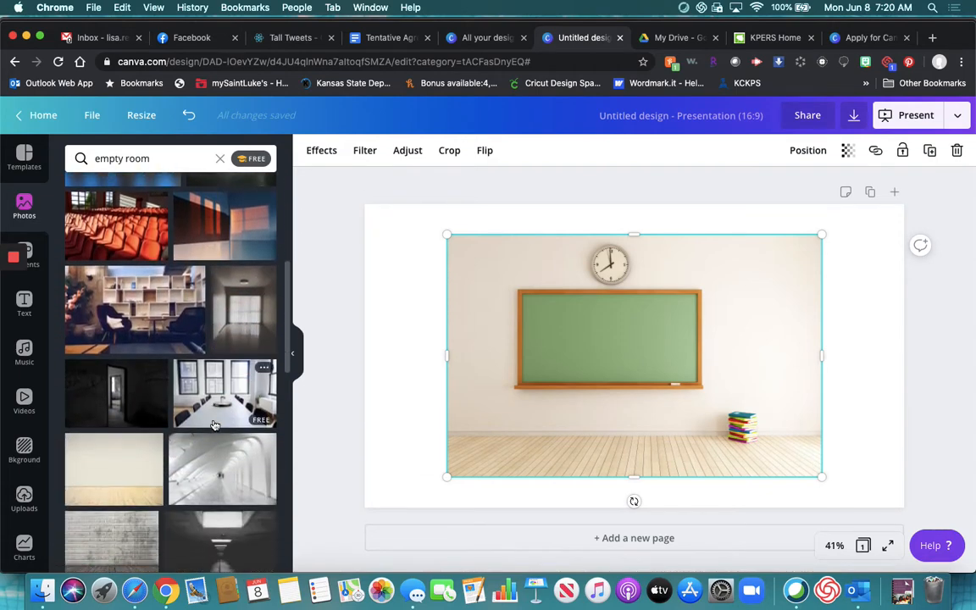
pyautogui.scroll(-2, 214, 424)
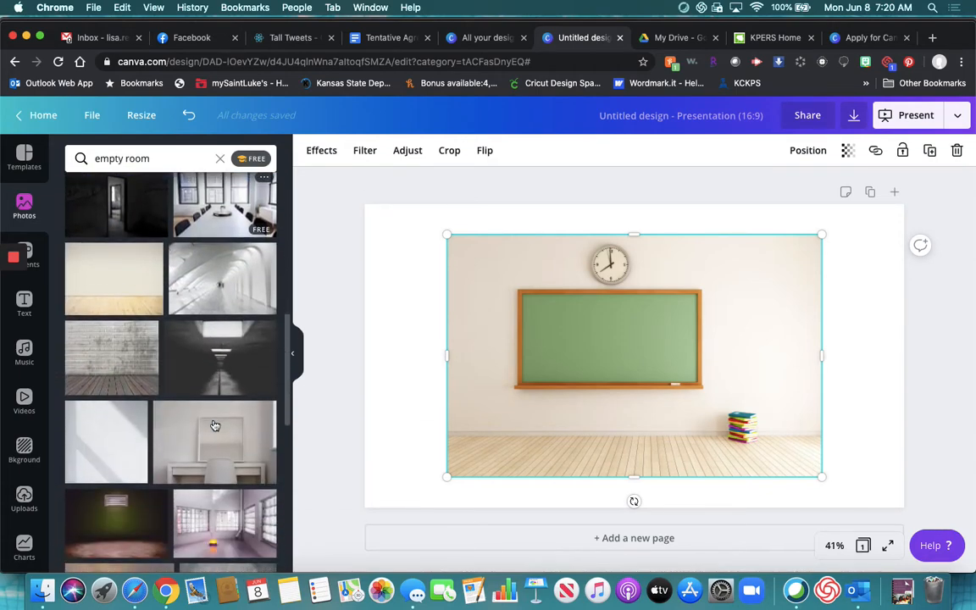
# - Replace the photo search with "living room" and browse the results for other background options
pyautogui.click(180, 159)
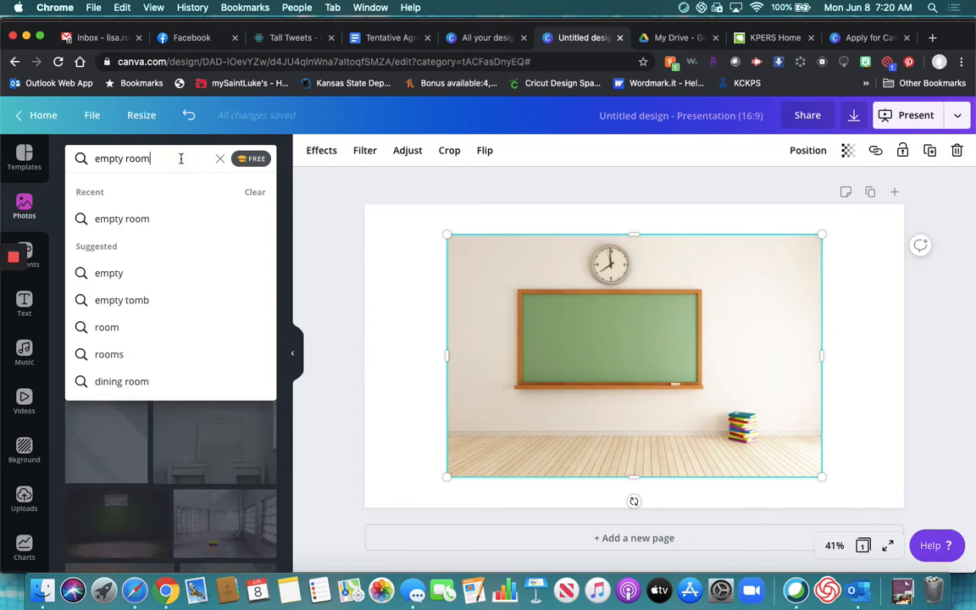
pyautogui.press('BackSpace')
pyautogui.press('BackSpace')
pyautogui.press('BackSpace')
pyautogui.press('BackSpace')
pyautogui.press('BackSpace')
pyautogui.press('BackSpace')
pyautogui.press('BackSpace')
pyautogui.press('BackSpace')
pyautogui.press('BackSpace')
pyautogui.press('BackSpace')
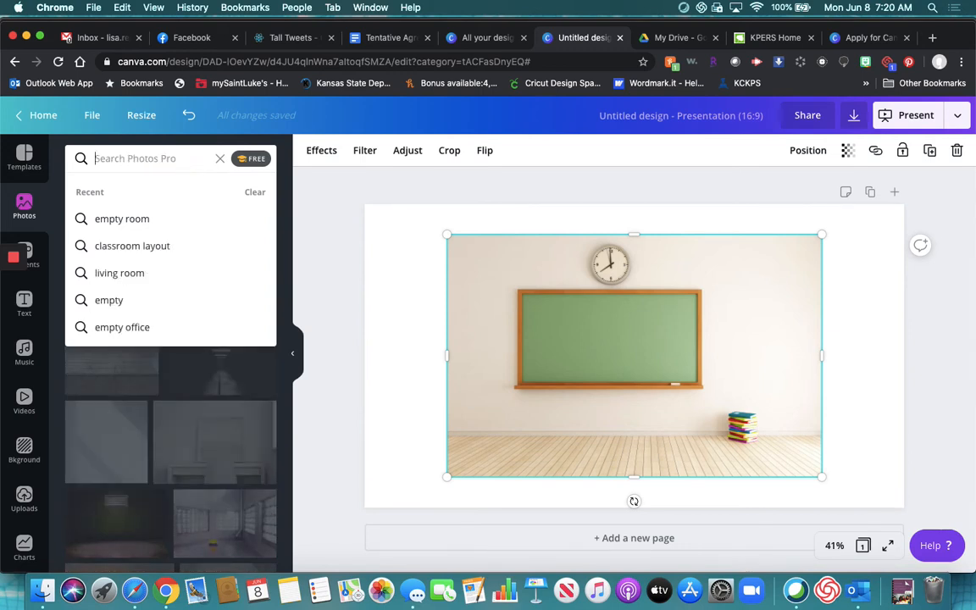
pyautogui.write('living ')
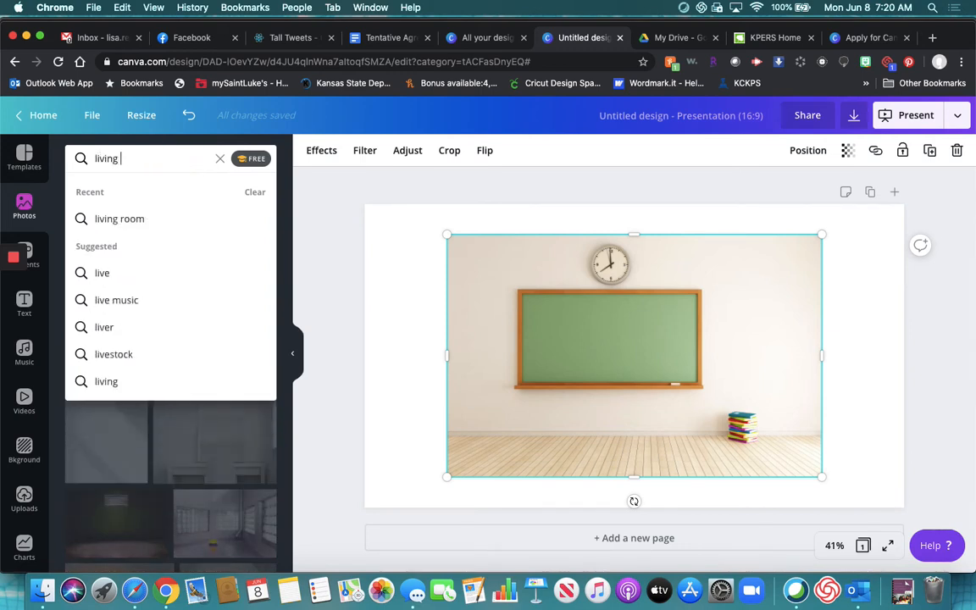
pyautogui.write('room')
pyautogui.press('Return')
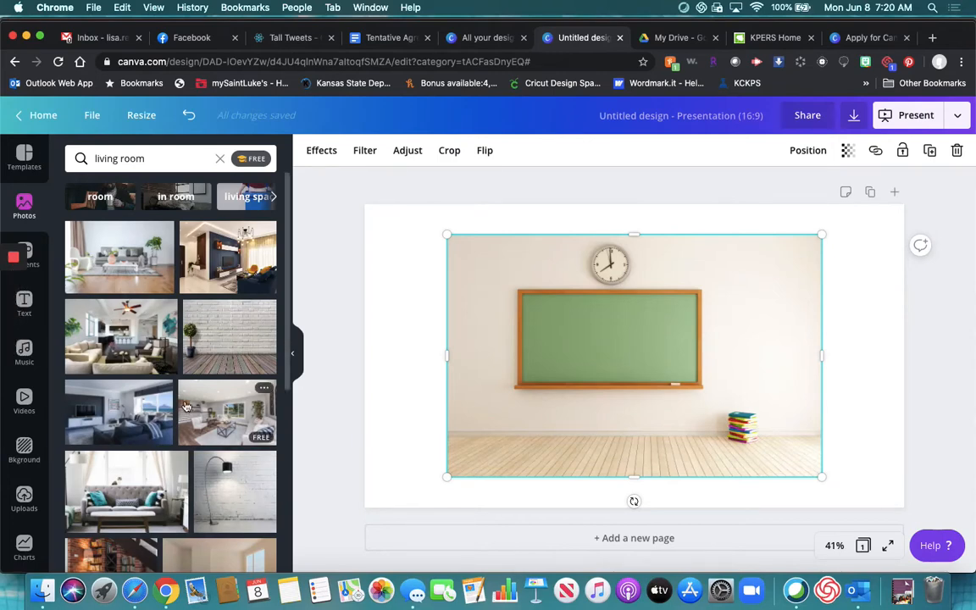
pyautogui.scroll(-3, 187, 406)
pyautogui.scroll(-10, 187, 407)
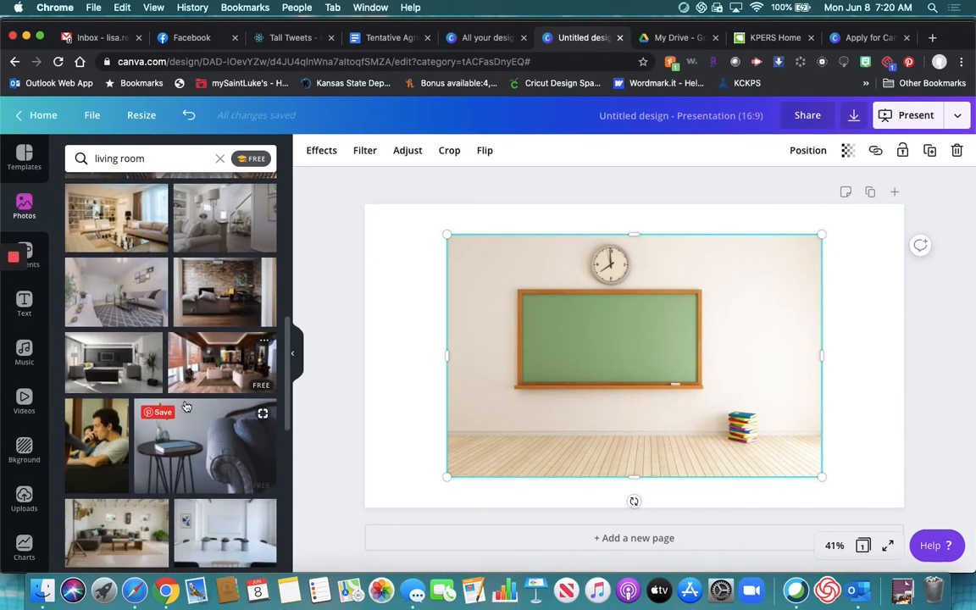
pyautogui.scroll(-3, 186, 408)
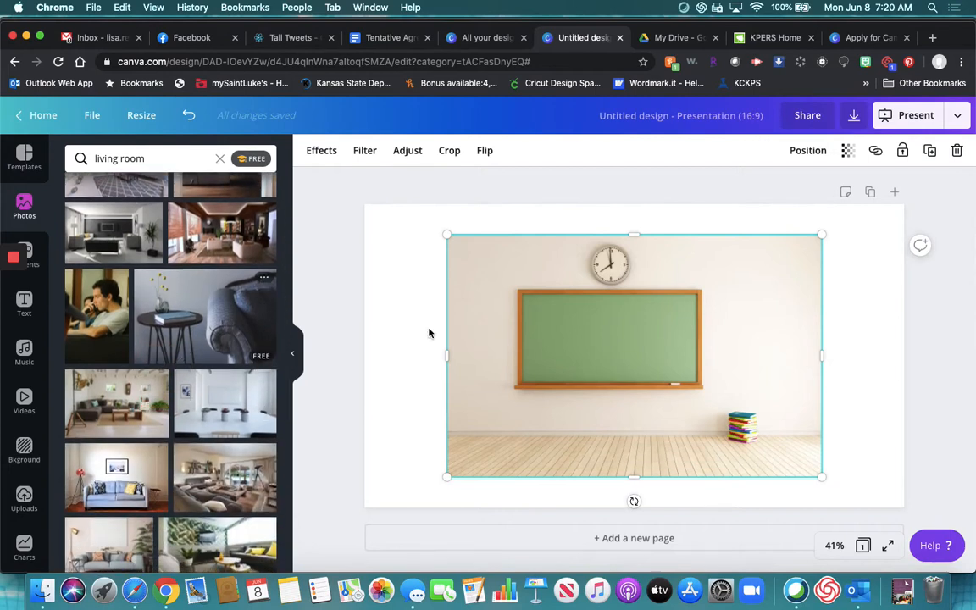
# - Stretch the green chalkboard photo on all four sides until it fills the whole page
pyautogui.moveTo(637, 234); pyautogui.dragTo(637, 203)
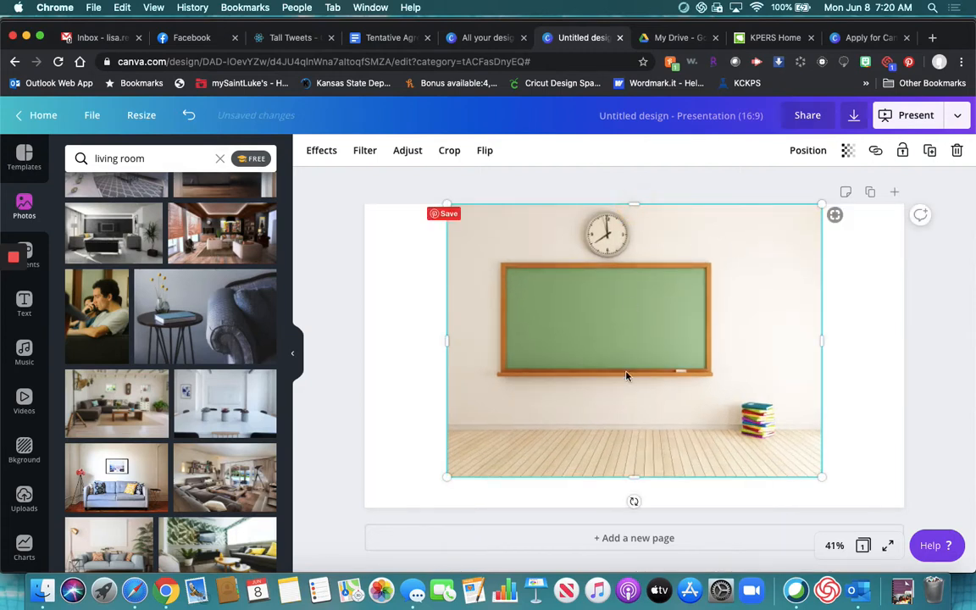
pyautogui.moveTo(633, 477); pyautogui.dragTo(634, 507)
pyautogui.moveTo(445, 356); pyautogui.dragTo(365, 345)
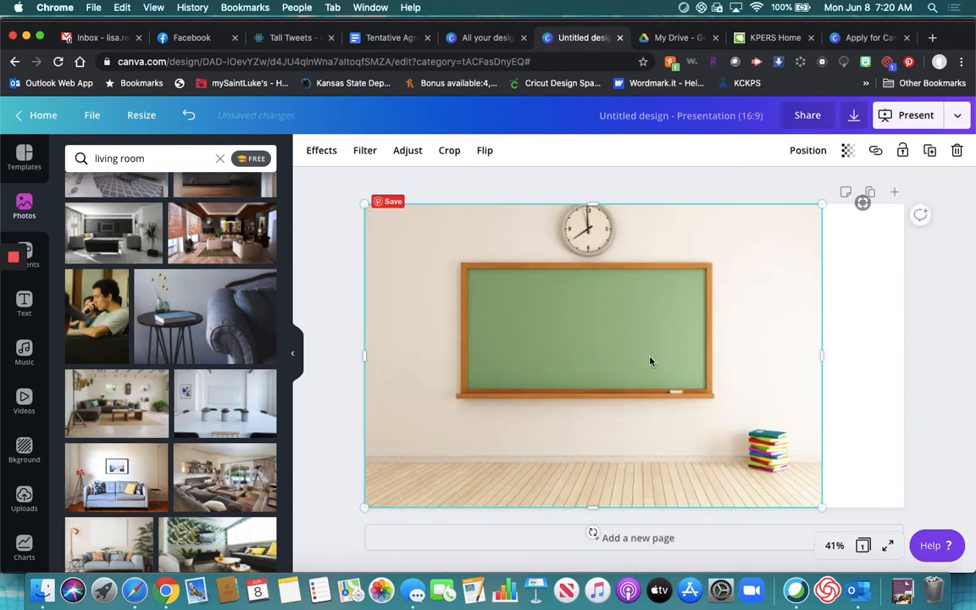
pyautogui.moveTo(821, 359); pyautogui.dragTo(903, 348)
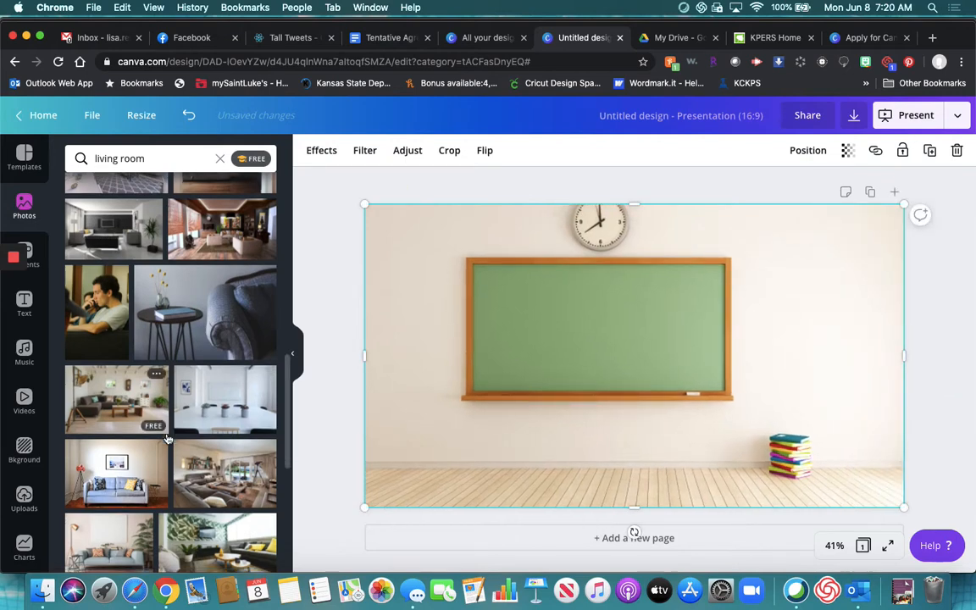
# - Browse further through the "living room" photo results for another room that could serve as the background
pyautogui.scroll(-15, 168, 439)
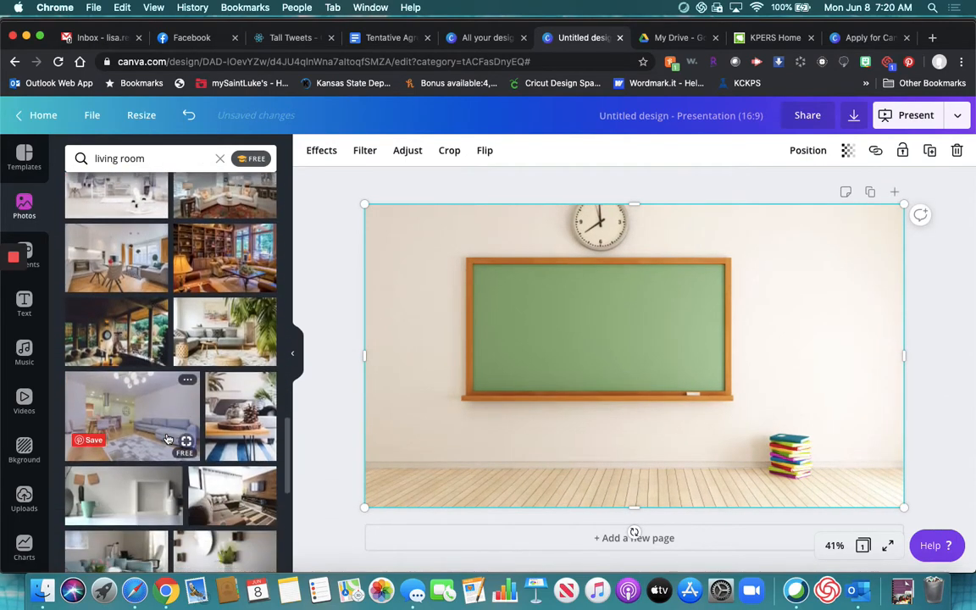
pyautogui.scroll(-1, 168, 439)
pyautogui.scroll(-6, 231, 392)
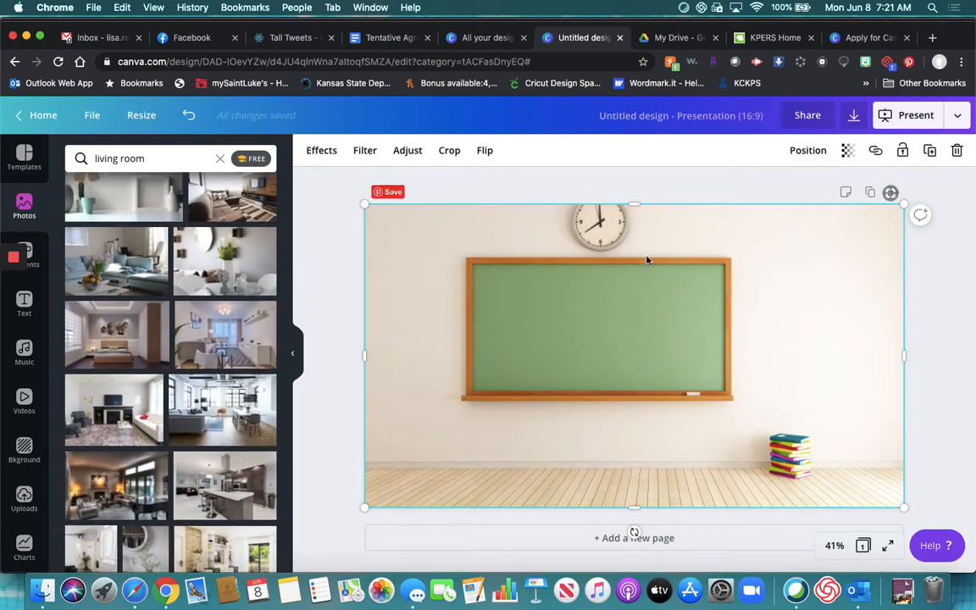
pyautogui.scroll(-3, 202, 430)
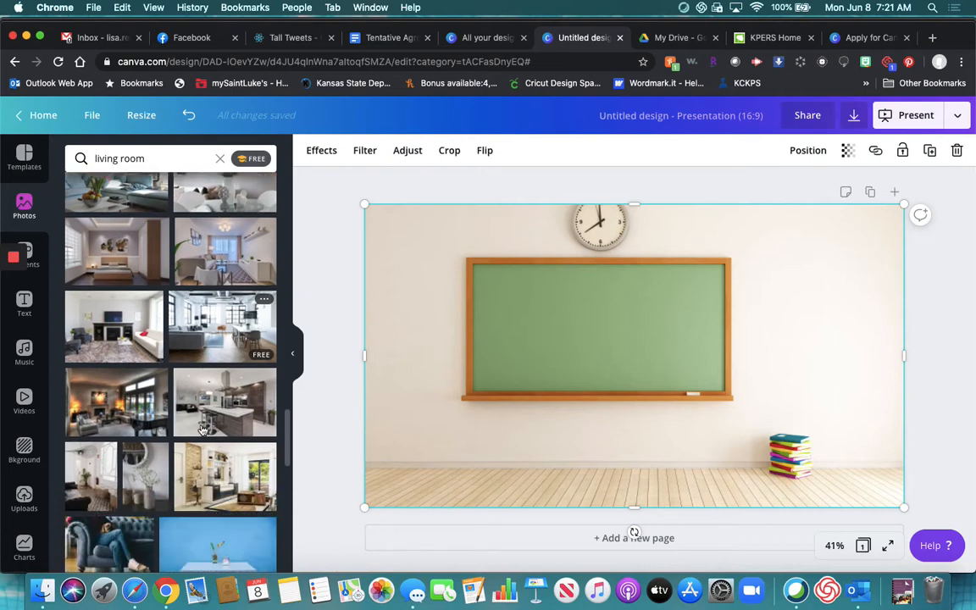
pyautogui.scroll(-10, 202, 431)
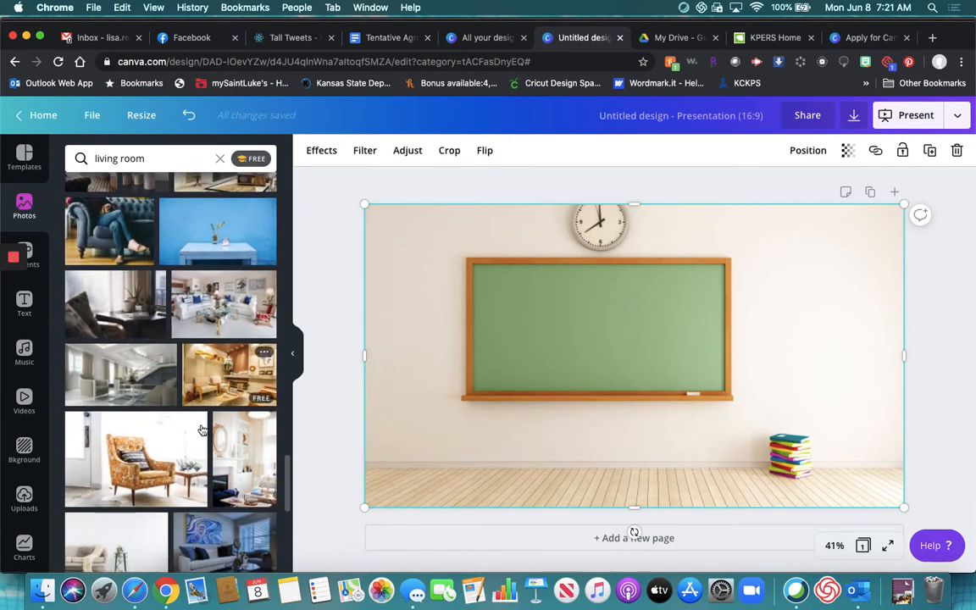
pyautogui.scroll(-1, 202, 430)
pyautogui.scroll(-2, 203, 430)
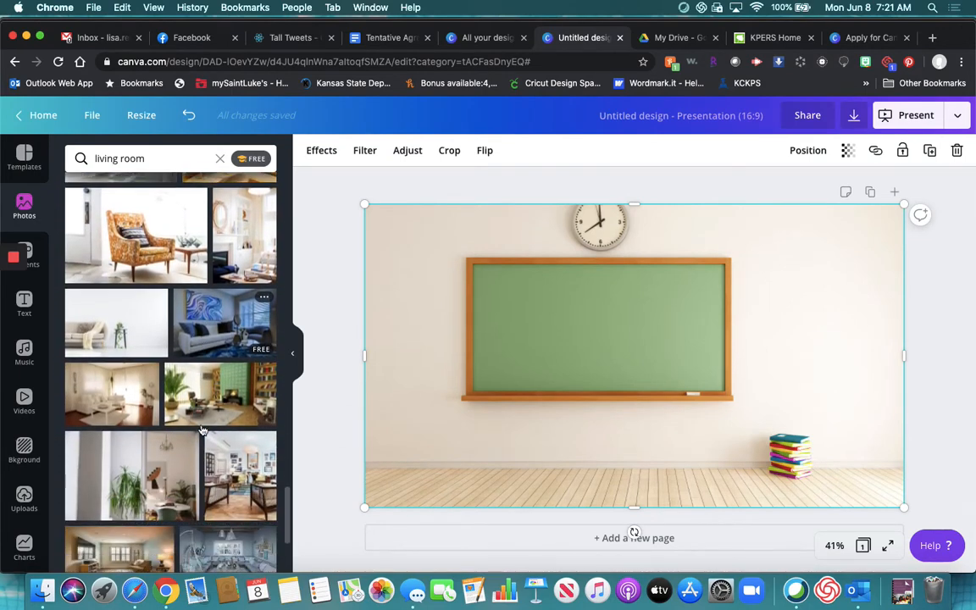
pyautogui.scroll(-4, 202, 430)
pyautogui.scroll(-2, 203, 431)
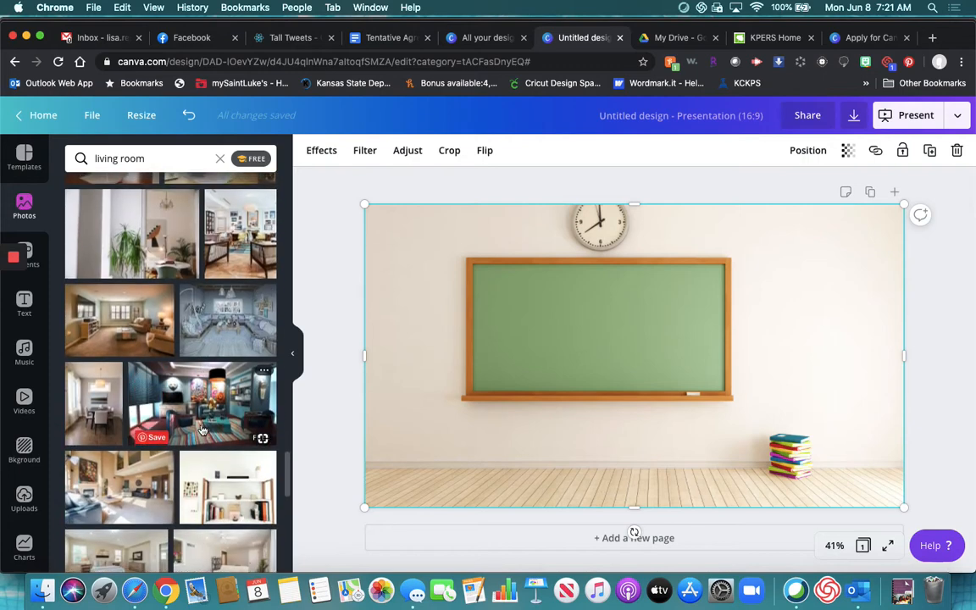
# - Add the dining room photo with the dark table and pale chairs and stretch it to cover the whole page
pyautogui.click(100, 412)
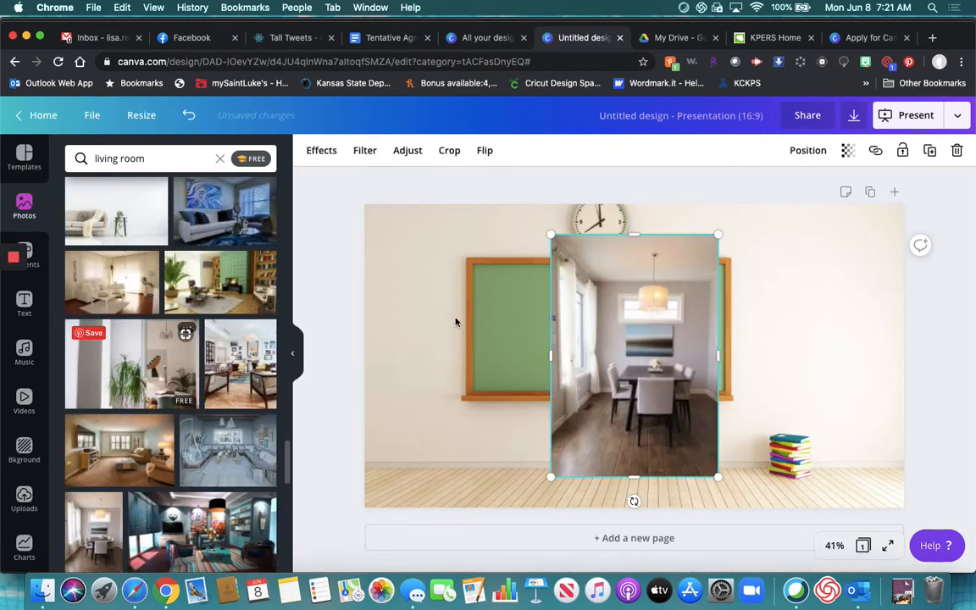
pyautogui.moveTo(635, 234); pyautogui.dragTo(636, 203)
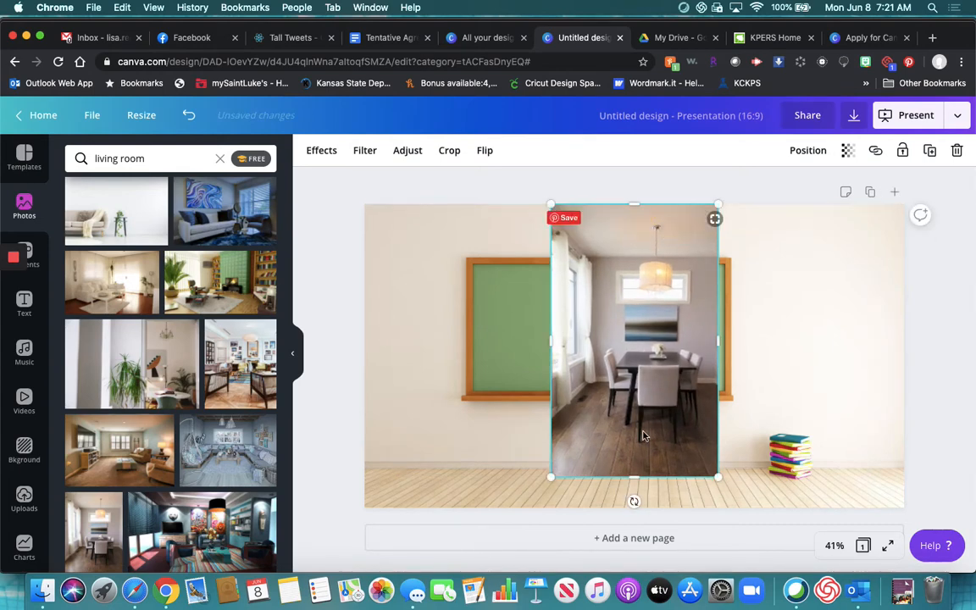
pyautogui.moveTo(633, 503); pyautogui.dragTo(633, 506)
pyautogui.moveTo(551, 360); pyautogui.dragTo(367, 348)
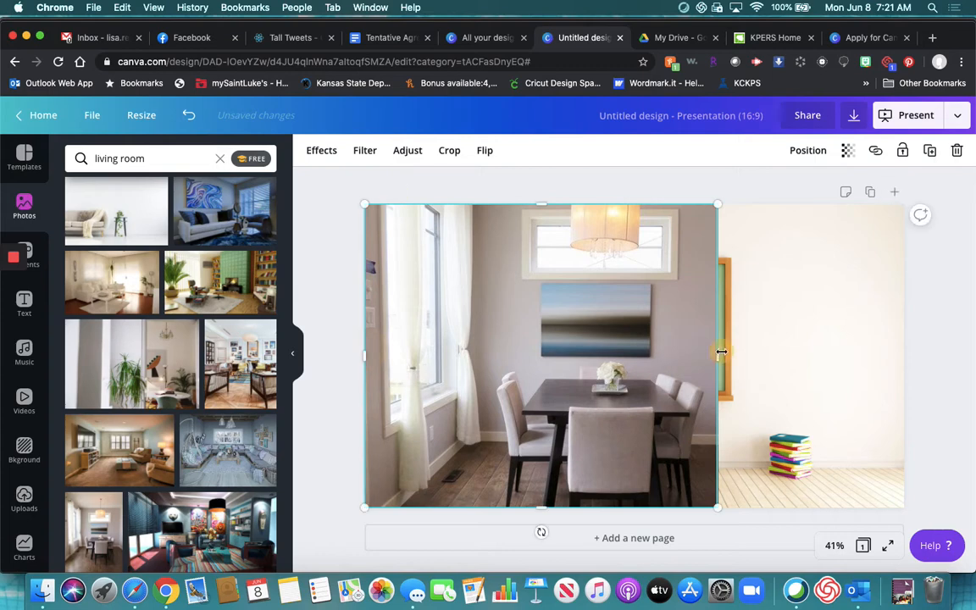
pyautogui.moveTo(719, 358); pyautogui.dragTo(911, 356)
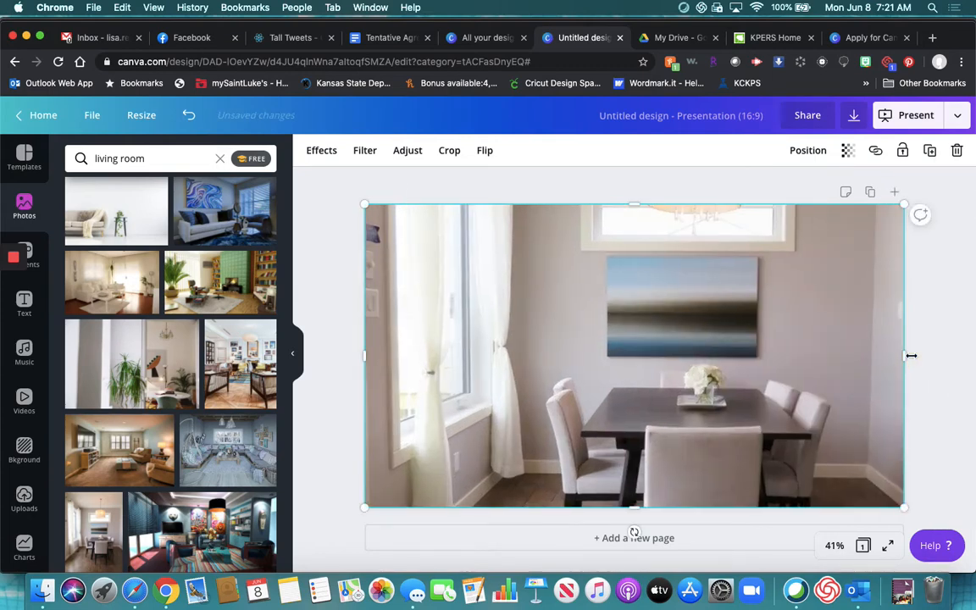
# - Delete the dining room photo and the chalkboard photo beneath it to leave the page blank
pyautogui.press('Delete')
pyautogui.click(856, 352)
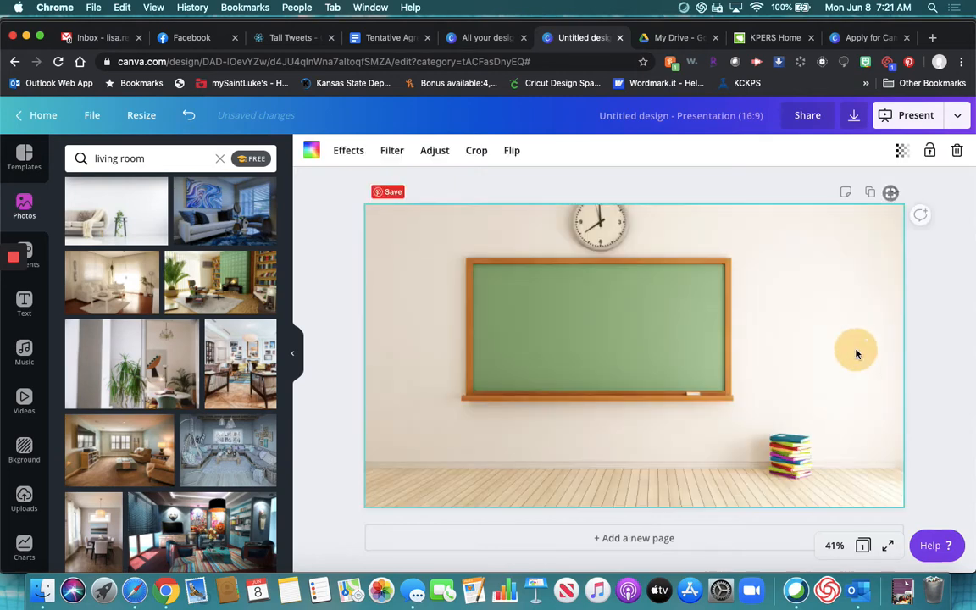
pyautogui.press('Delete')
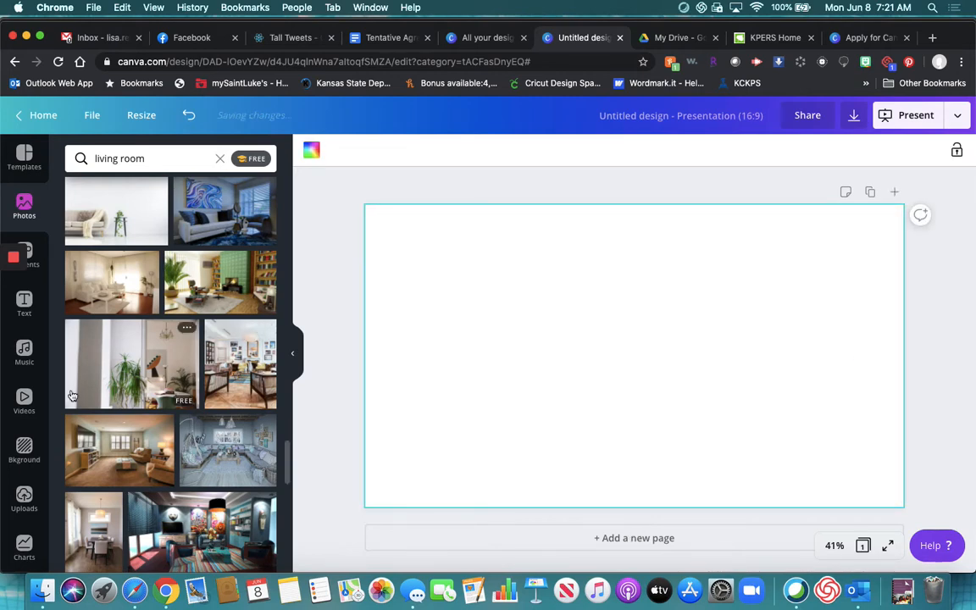
# - Open the previously uploaded images and look through them for illustrated classroom backgrounds
pyautogui.click(28, 494)
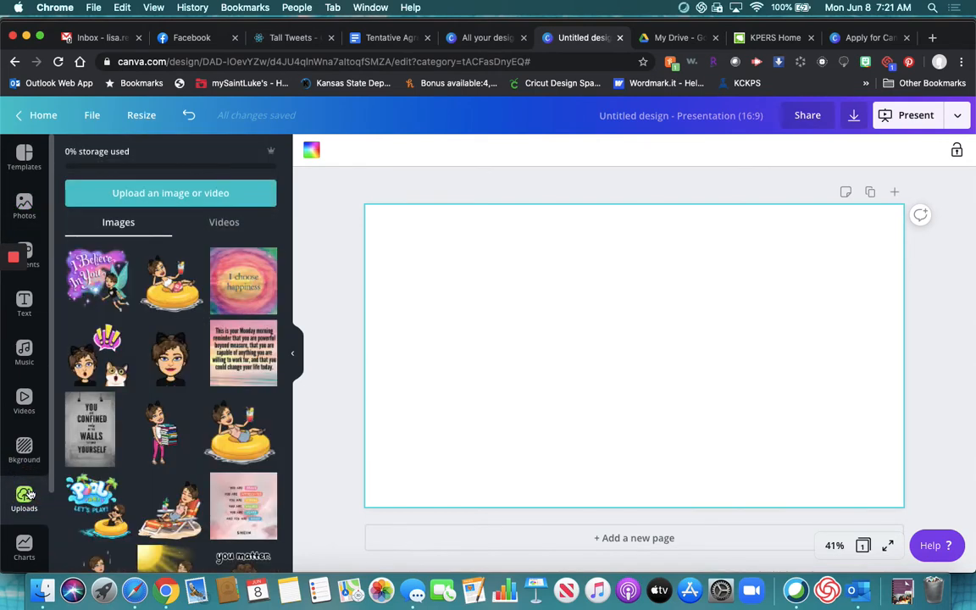
pyautogui.scroll(-5, 130, 398)
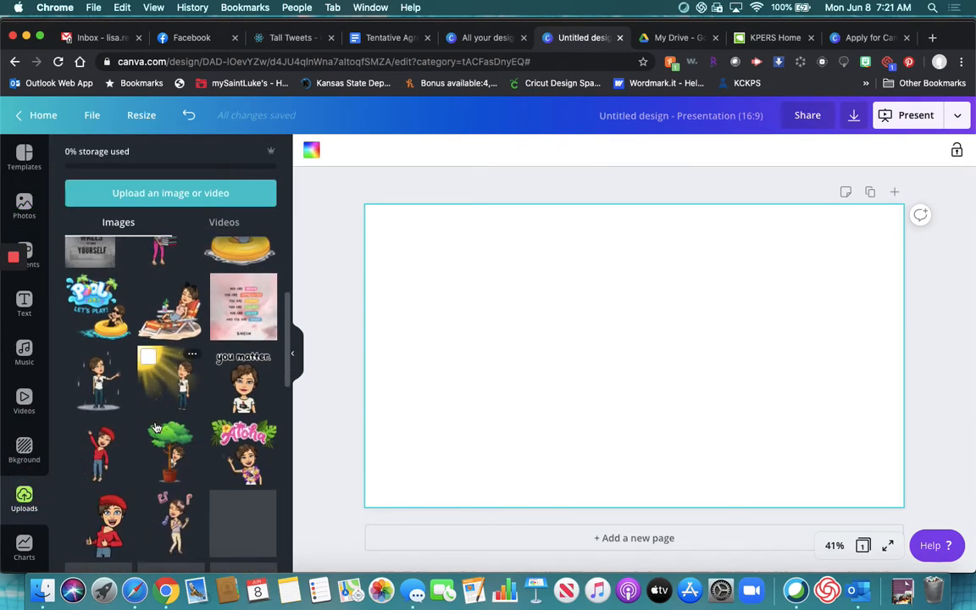
pyautogui.scroll(-10, 156, 427)
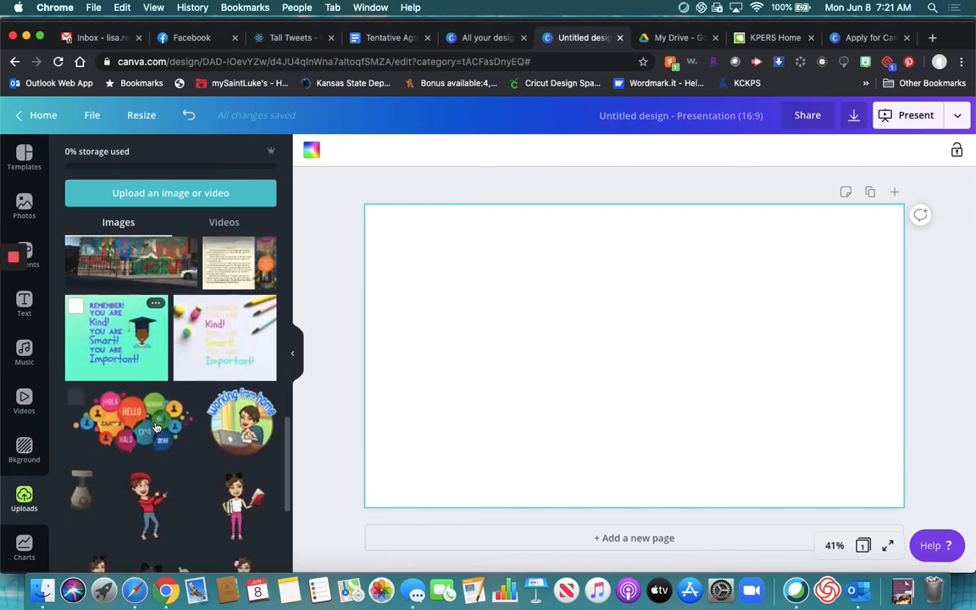
pyautogui.scroll(-5, 155, 427)
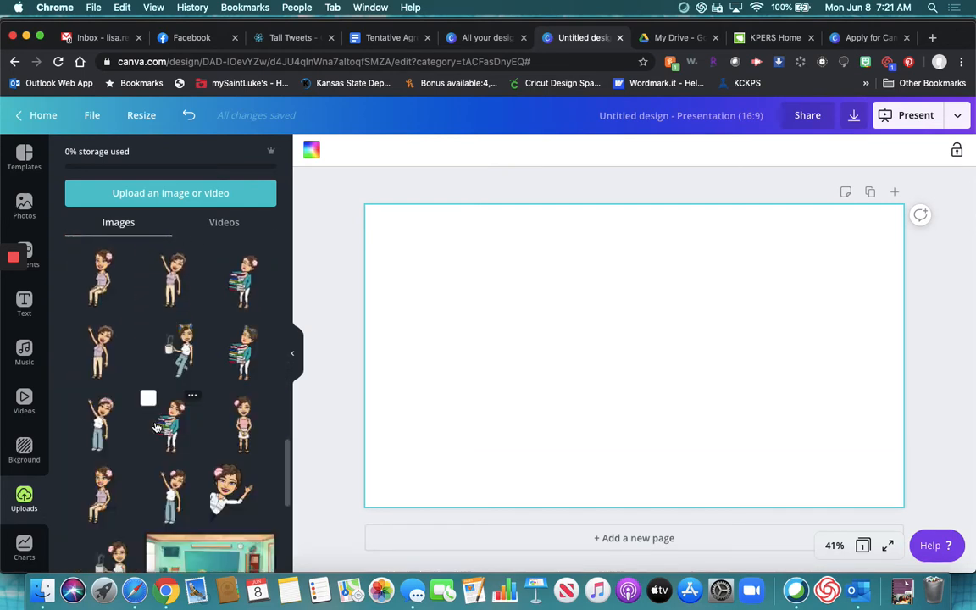
pyautogui.scroll(-5, 156, 427)
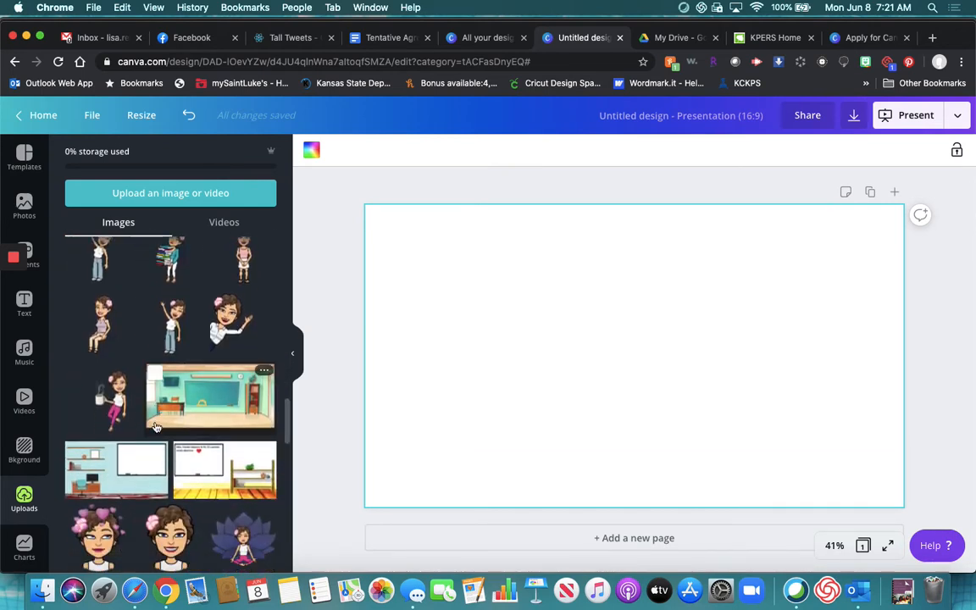
pyautogui.scroll(-5, 156, 427)
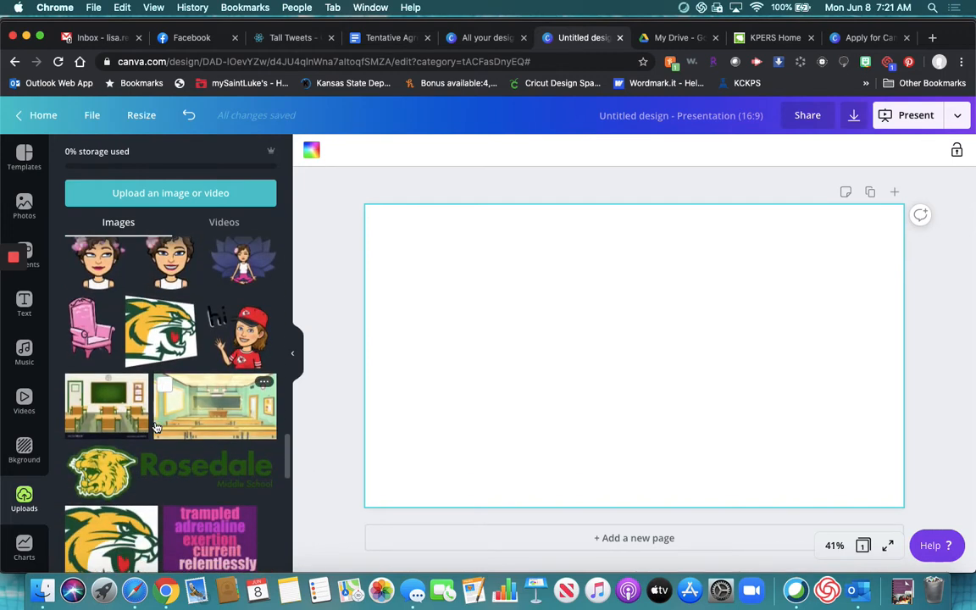
# - Try the uploaded classroom illustration with rows of wooden desks on the page and remove it again
pyautogui.click(208, 406)
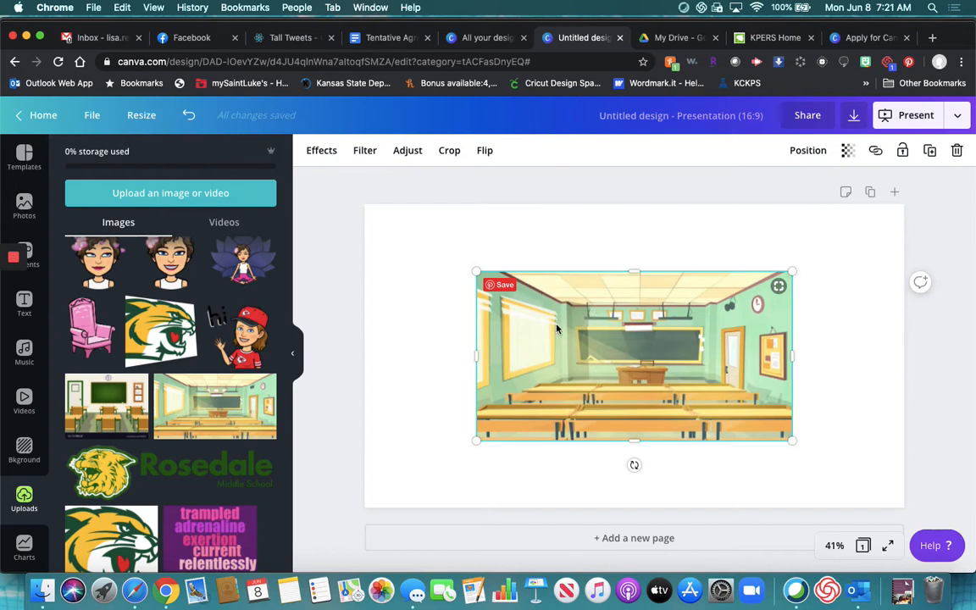
pyautogui.press('Delete')
# - Add the uploaded light-blue room with shelves, desk and whiteboard and stretch it to fill the whole page
pyautogui.scroll(3, 170, 339)
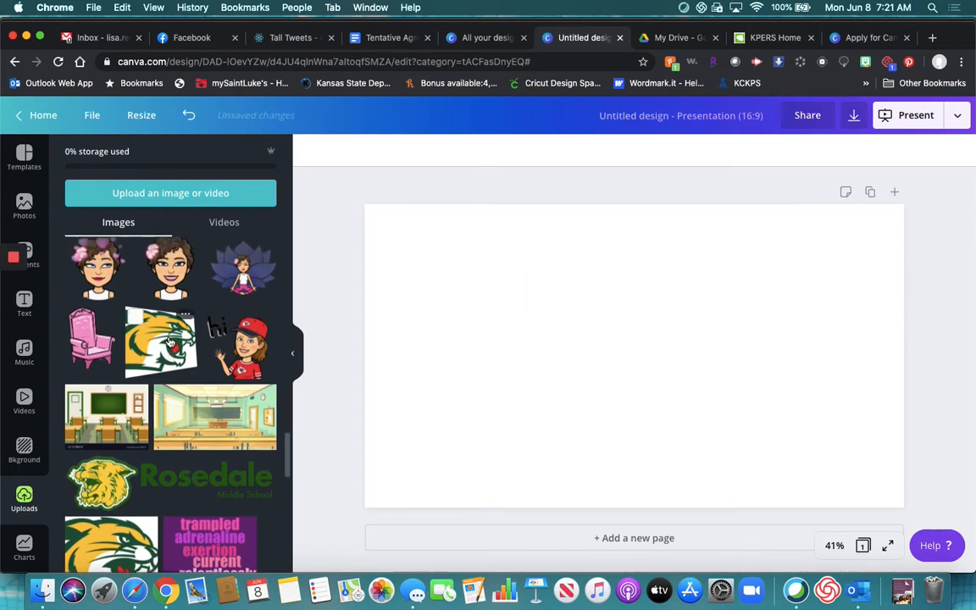
pyautogui.scroll(2, 169, 339)
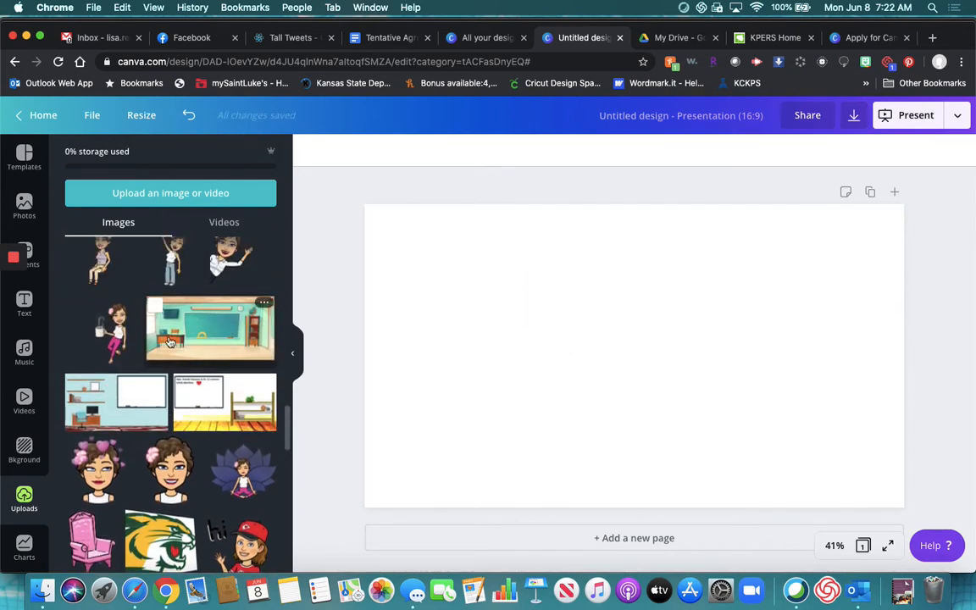
pyautogui.click(121, 400)
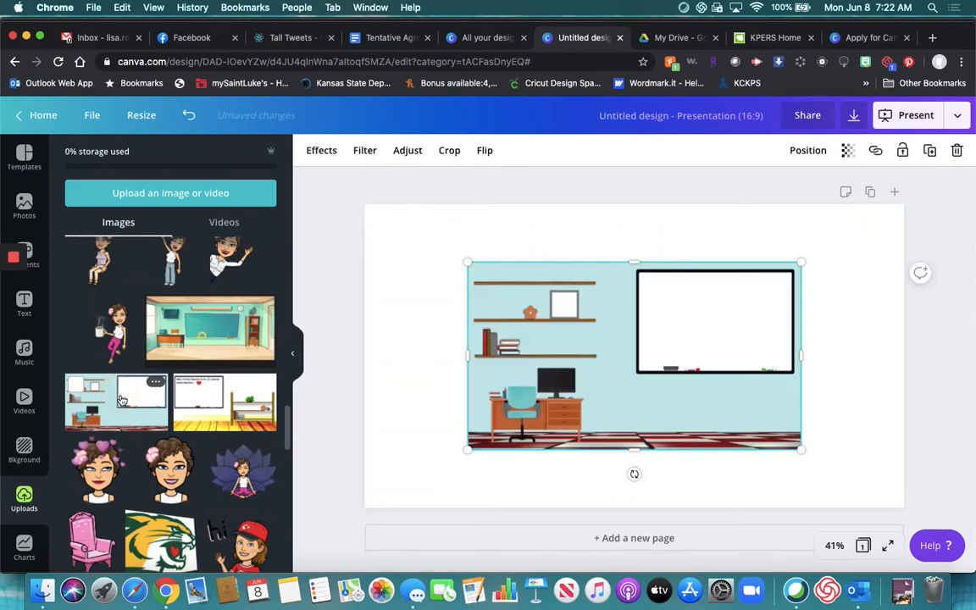
pyautogui.click(637, 262)
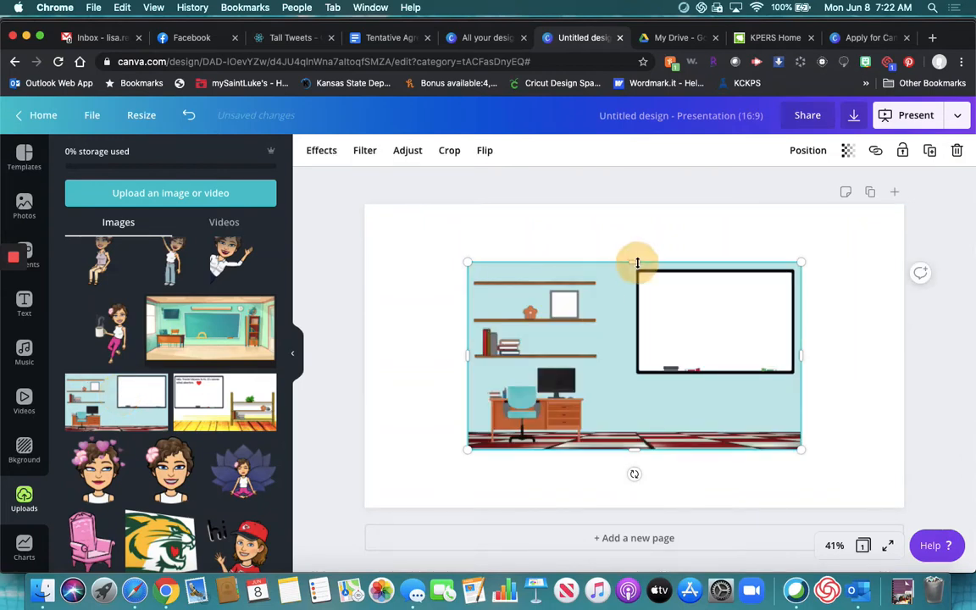
pyautogui.moveTo(637, 262); pyautogui.dragTo(635, 204)
pyautogui.moveTo(632, 453); pyautogui.dragTo(634, 510)
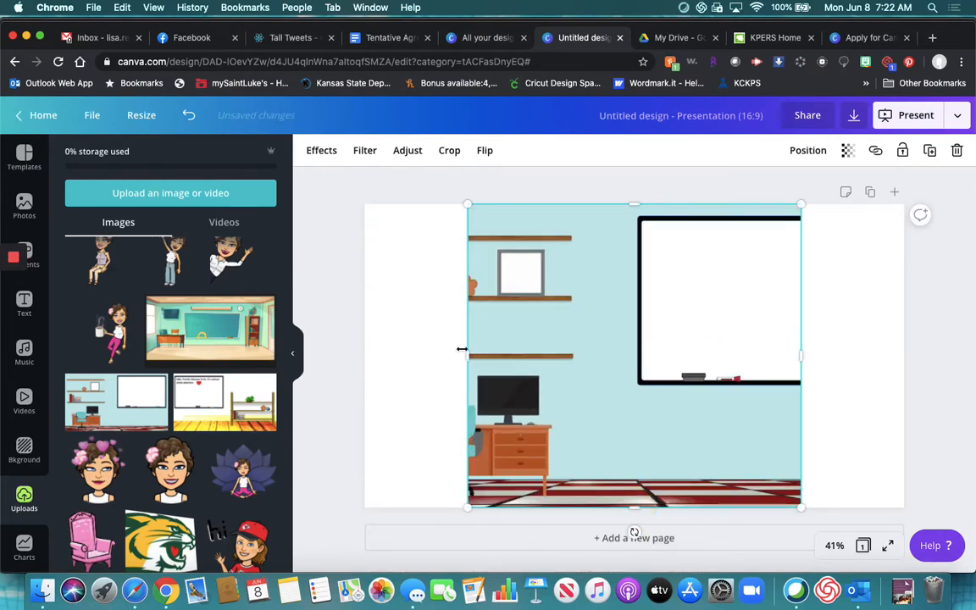
pyautogui.moveTo(467, 352); pyautogui.dragTo(366, 344)
pyautogui.moveTo(799, 354); pyautogui.dragTo(905, 350)
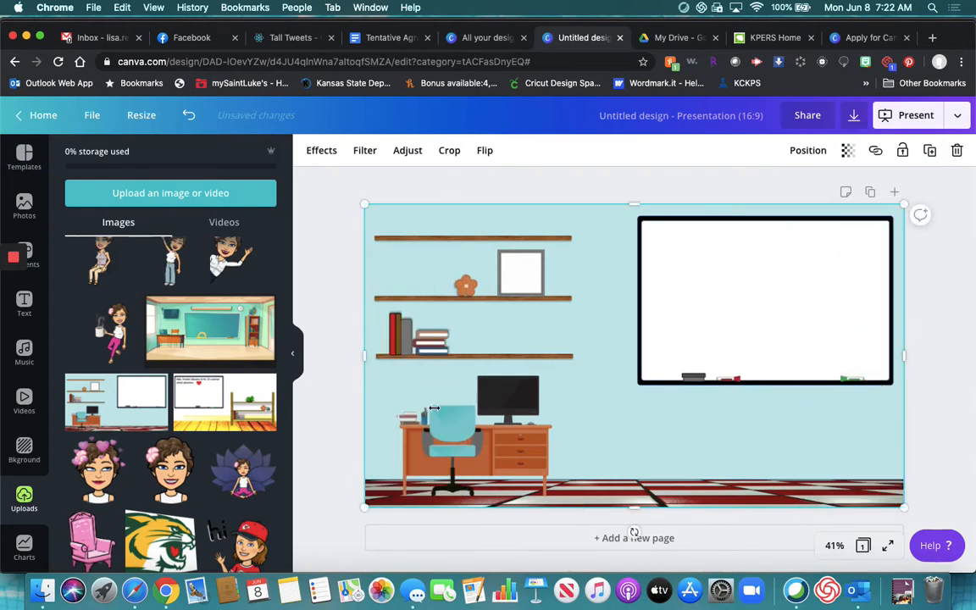
pyautogui.click(331, 401)
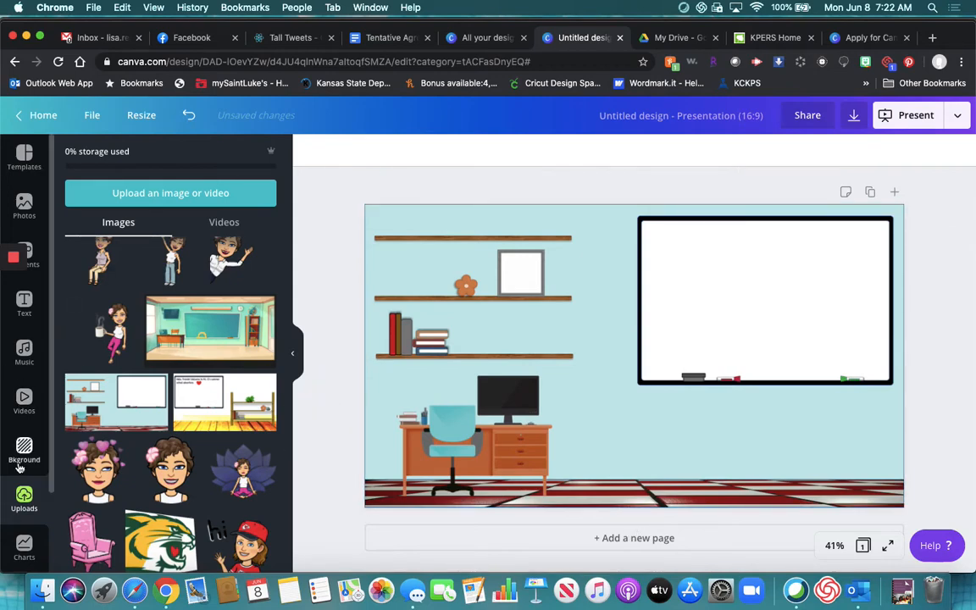
# - Find the Bitmoji integration among the additional Canva apps and open it
pyautogui.scroll(-3, 21, 466)
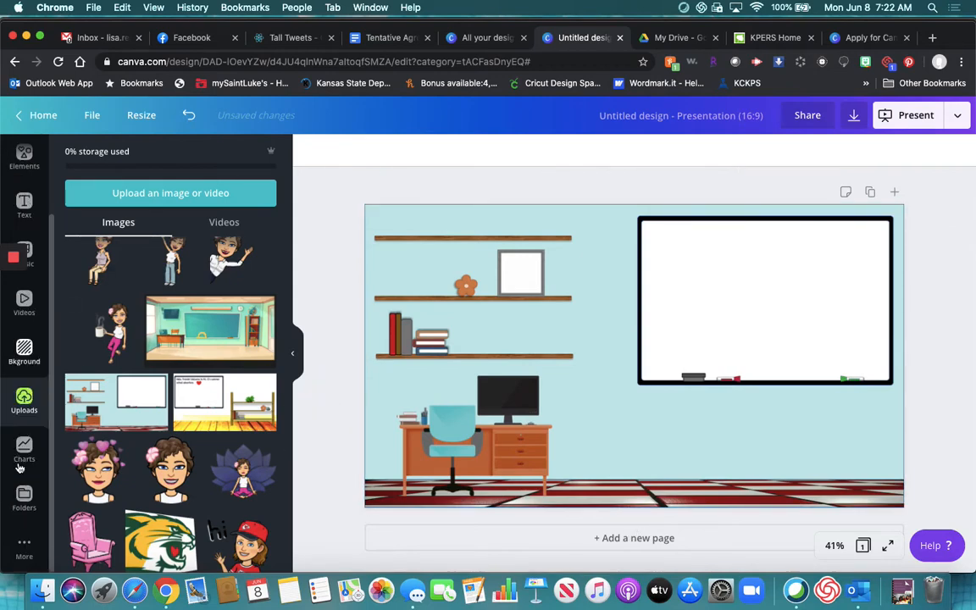
pyautogui.click(23, 545)
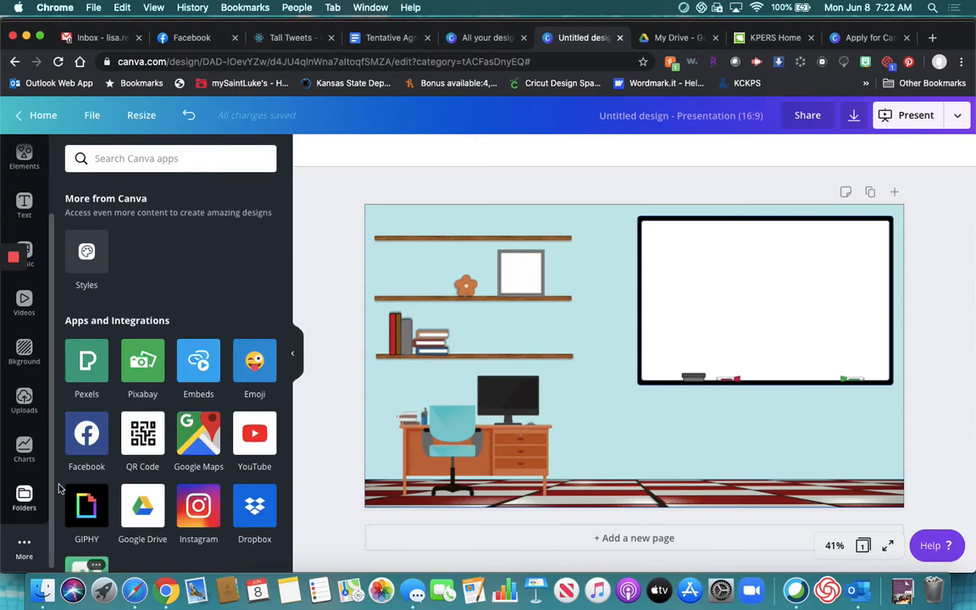
pyautogui.scroll(-1, 99, 458)
pyautogui.scroll(-1, 97, 459)
pyautogui.click(93, 495)
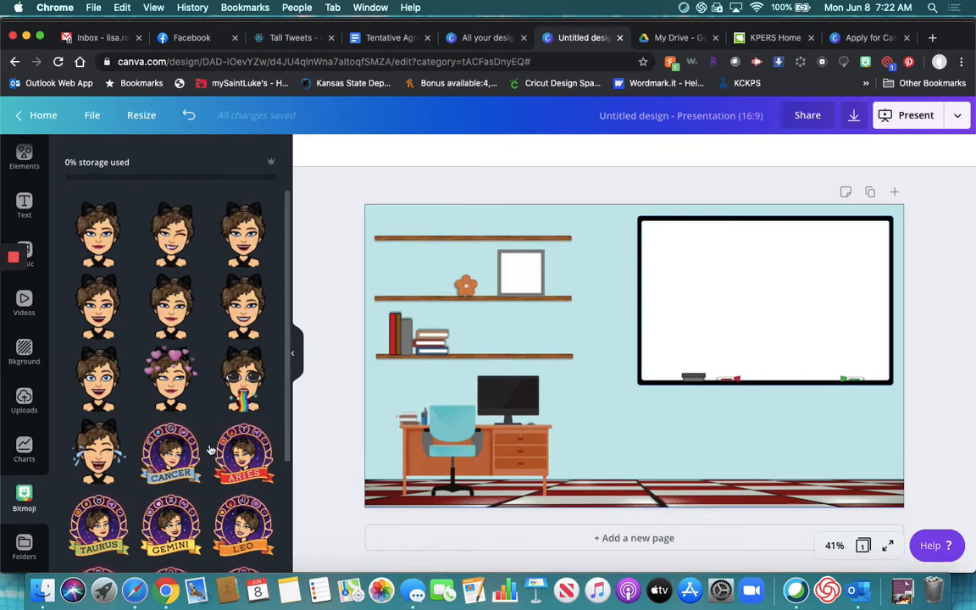
# - Look through the available Bitmoji poses and briefly open the Bitmoji browser extension
pyautogui.scroll(-10, 211, 449)
pyautogui.scroll(-5, 211, 449)
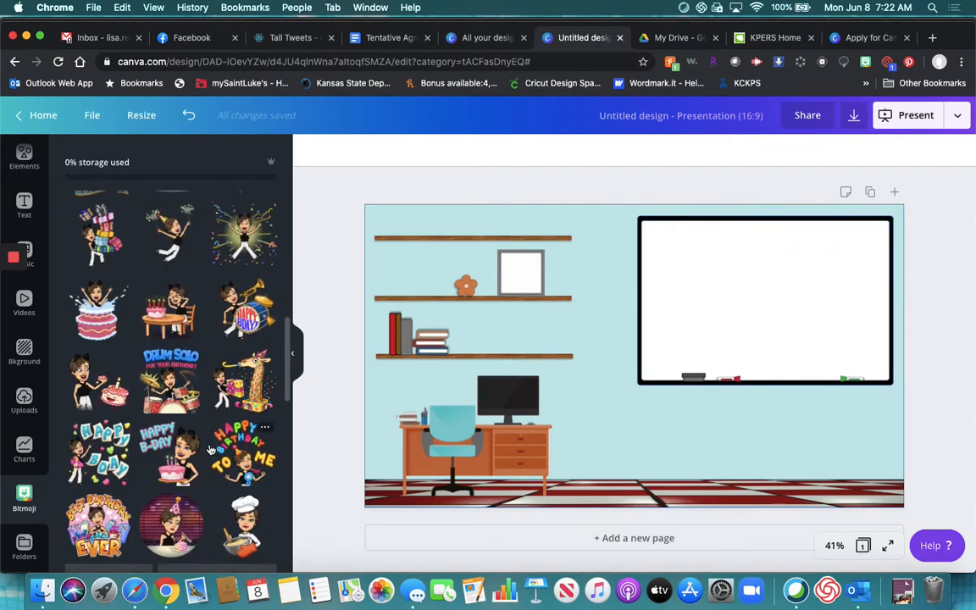
pyautogui.scroll(-3, 211, 449)
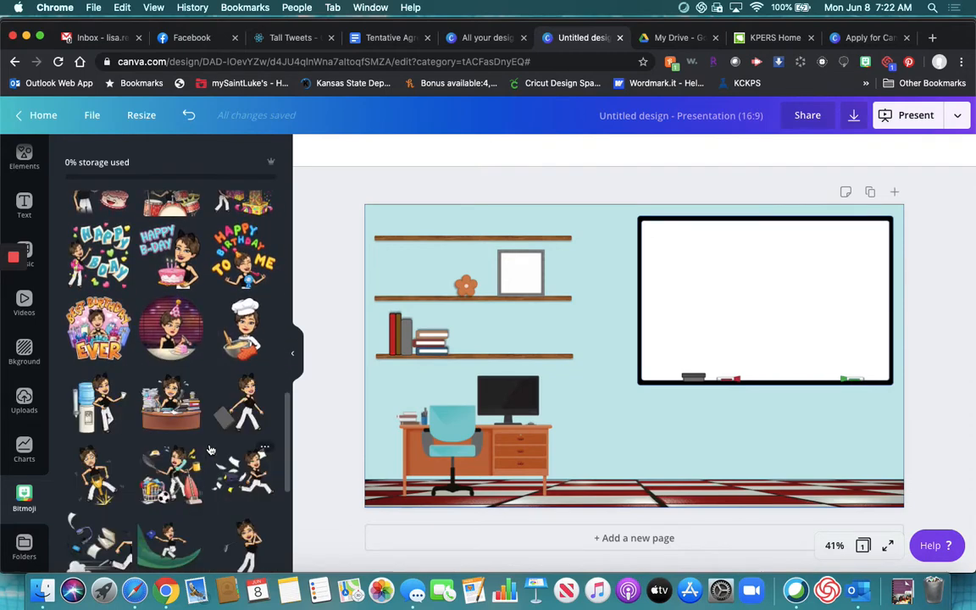
pyautogui.scroll(-5, 211, 449)
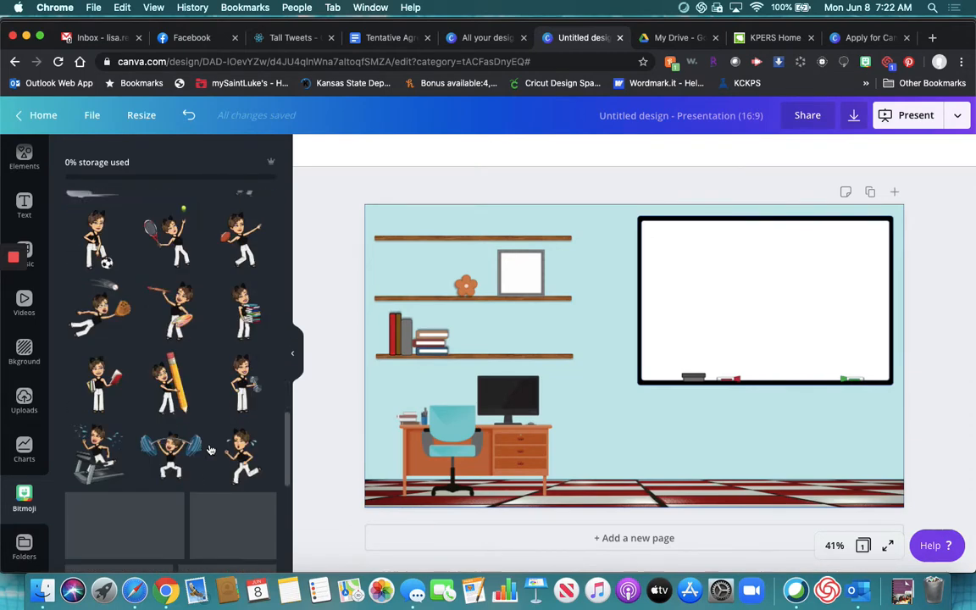
pyautogui.scroll(-5, 211, 449)
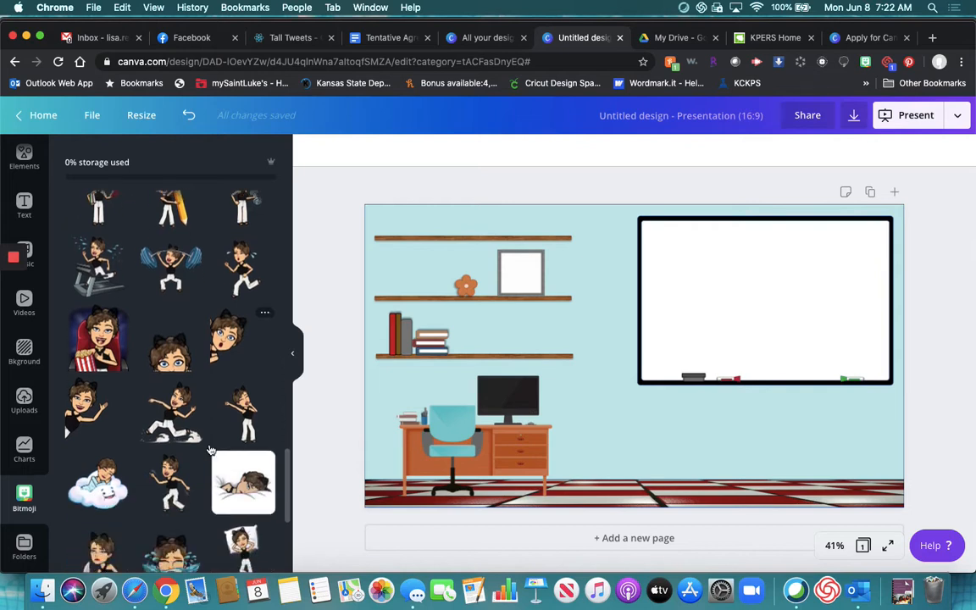
pyautogui.scroll(-1, 211, 449)
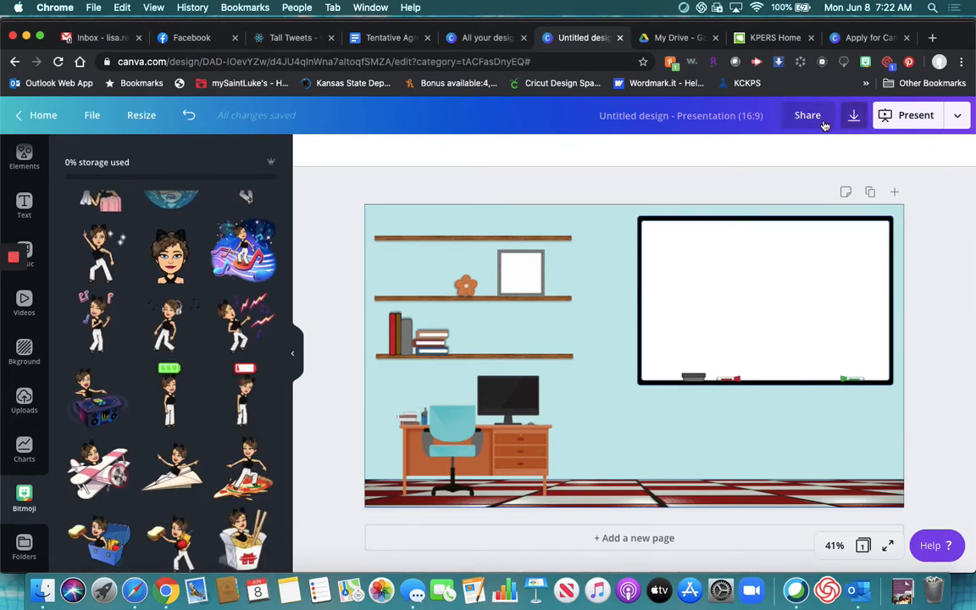
pyautogui.click(865, 62)
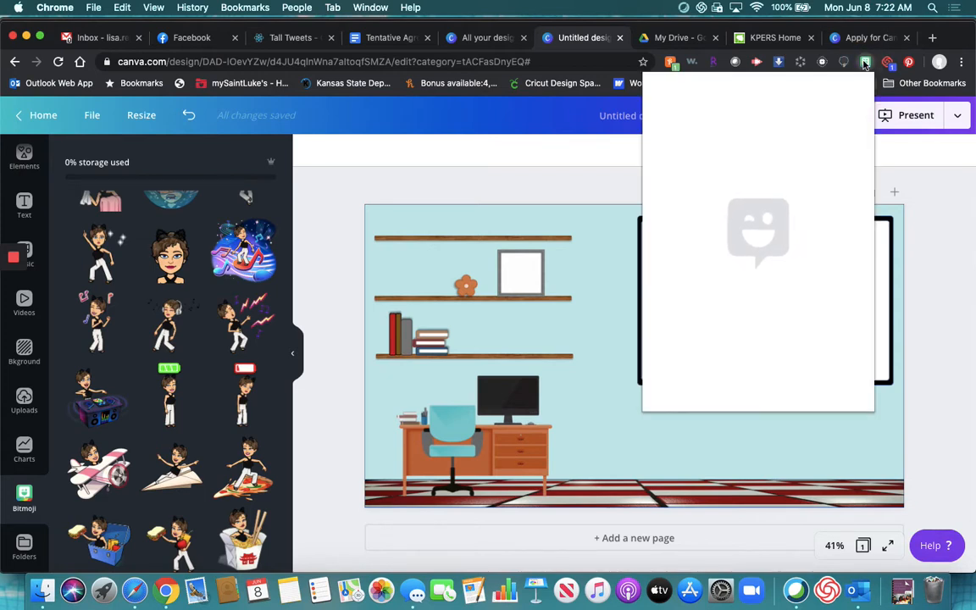
pyautogui.click(571, 177)
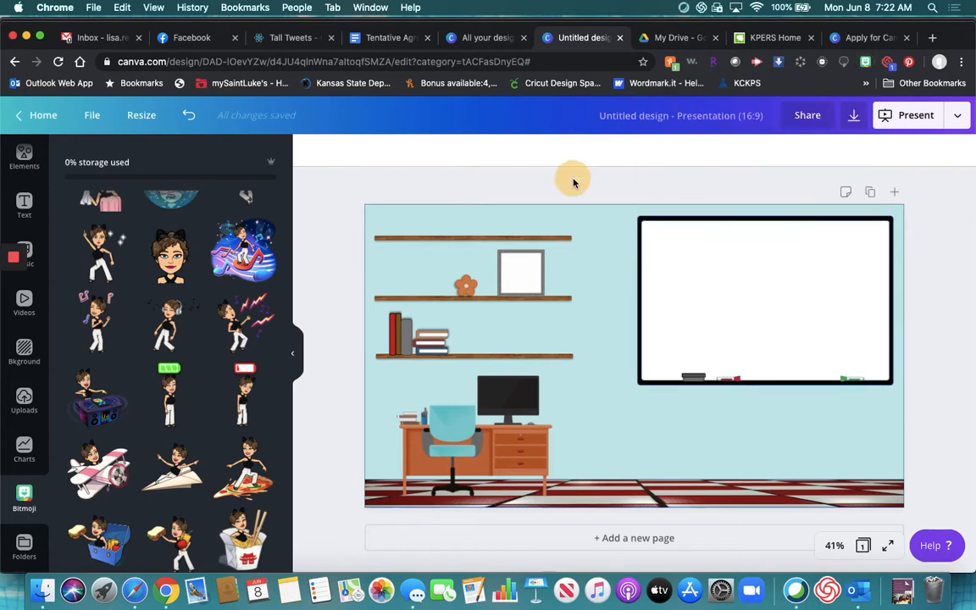
# - Add the uploaded Bitmoji in pink pants holding books and an open red book to the page
pyautogui.click(24, 404)
pyautogui.scroll(8, 121, 373)
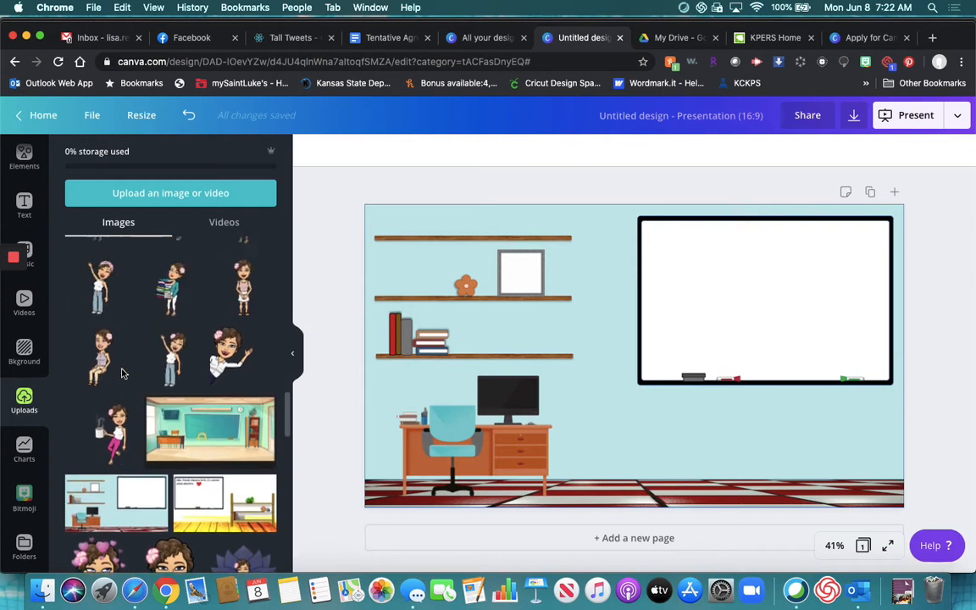
pyautogui.scroll(3, 121, 373)
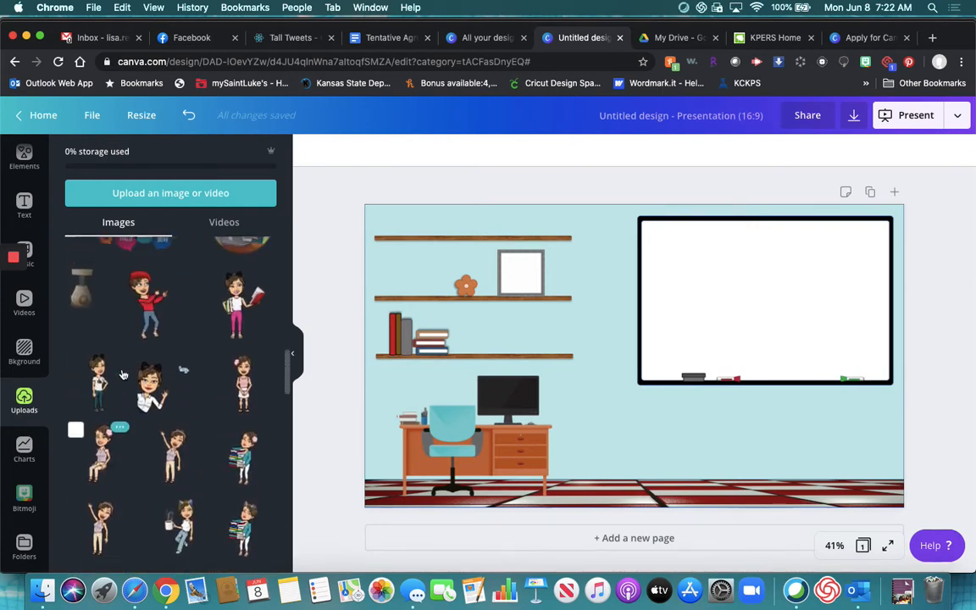
pyautogui.click(233, 327)
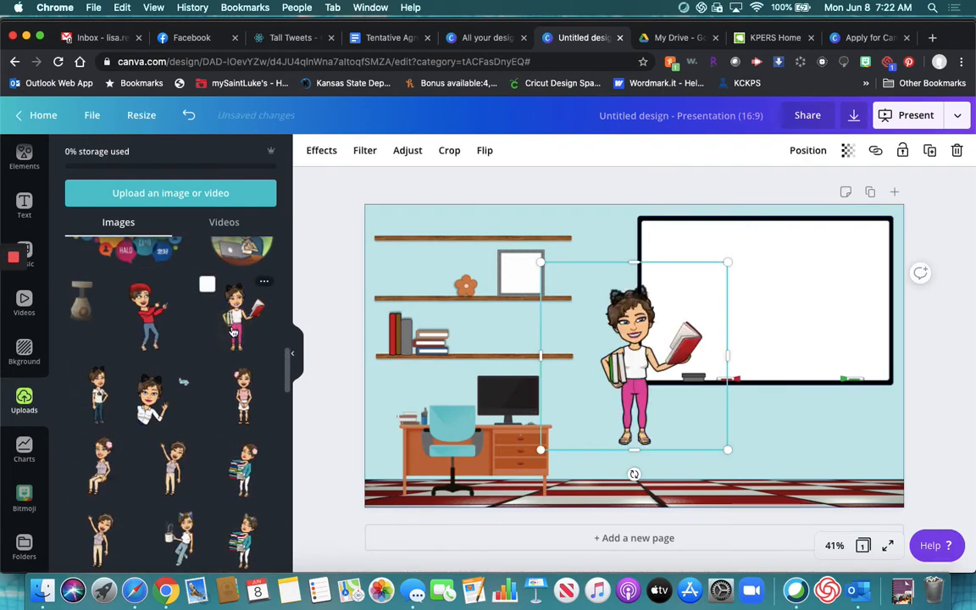
# - Place the Bitmoji in front of the desk with her feet on the checkered floor and enlarge her to reach the middle shelf
pyautogui.moveTo(629, 368); pyautogui.dragTo(397, 426)
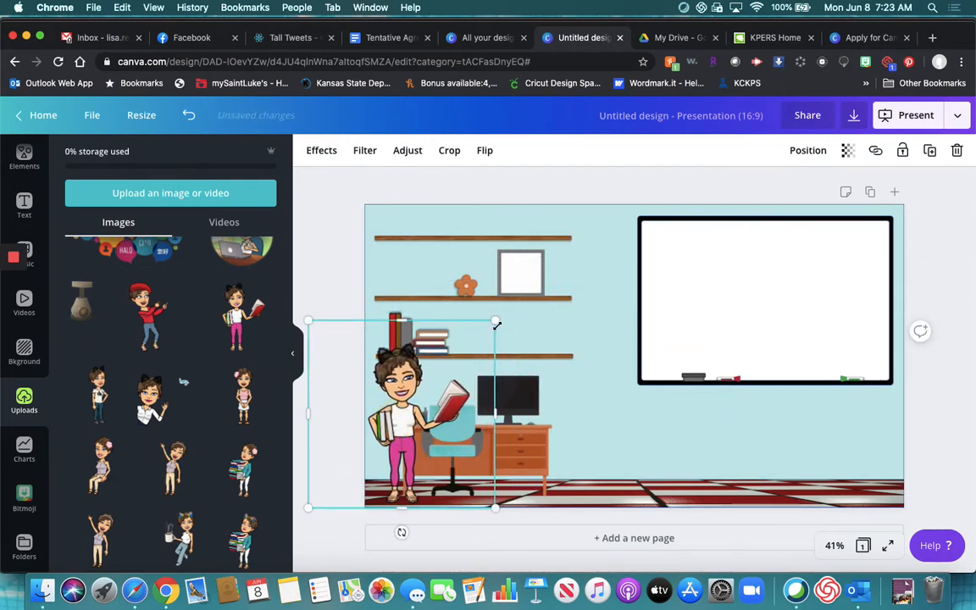
pyautogui.moveTo(496, 322); pyautogui.dragTo(538, 255)
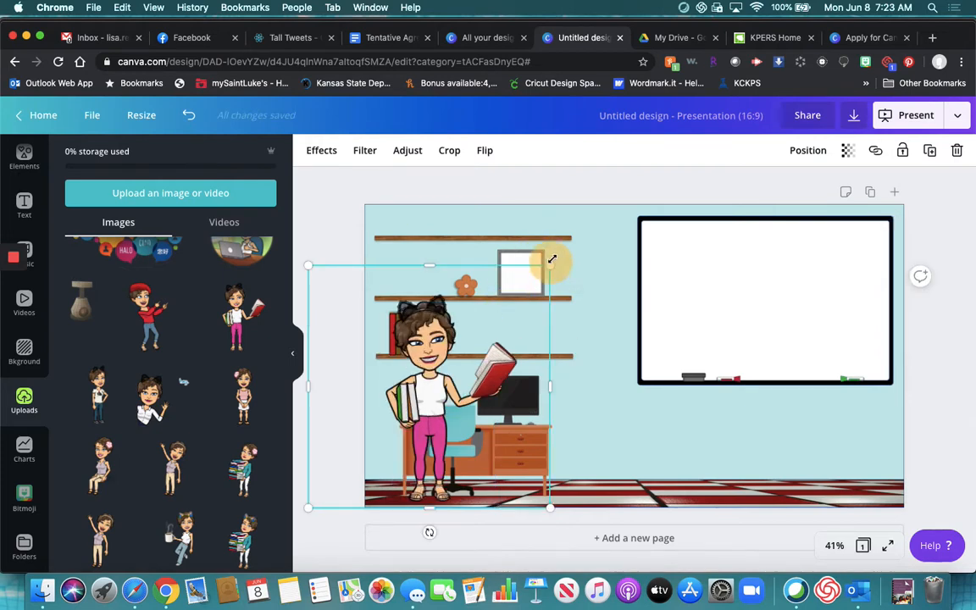
pyautogui.moveTo(550, 268); pyautogui.dragTo(560, 255)
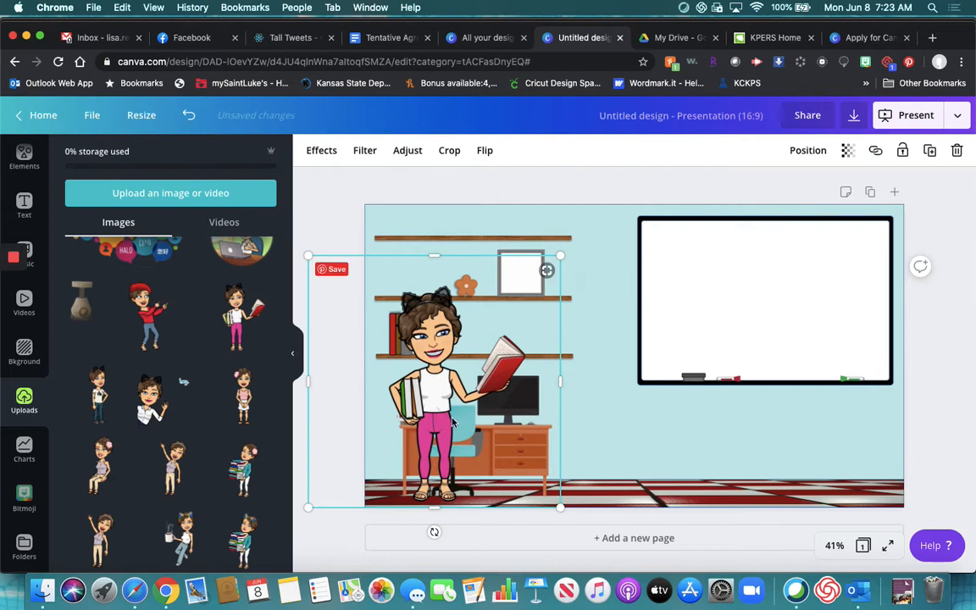
pyautogui.moveTo(451, 416); pyautogui.dragTo(440, 416)
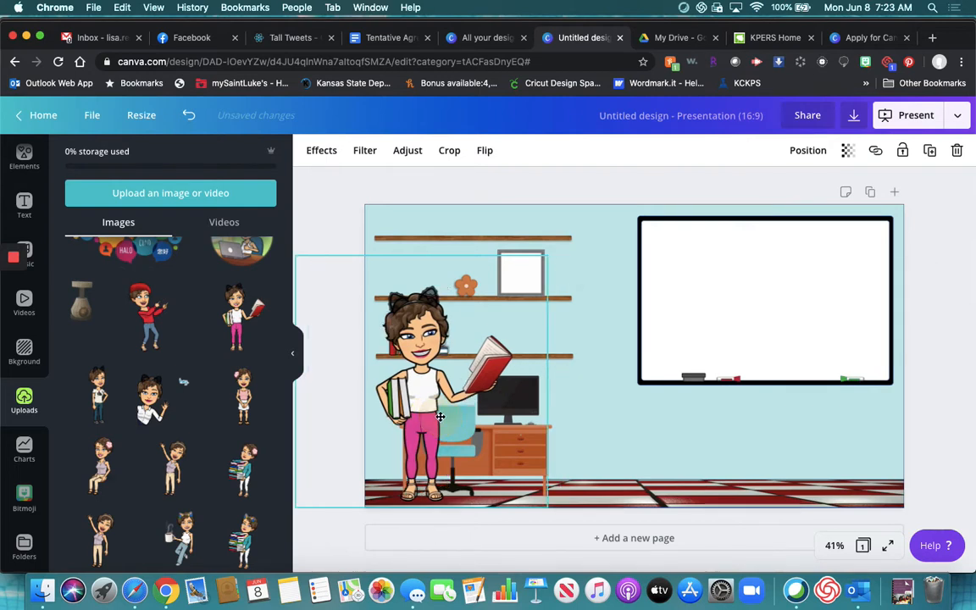
pyautogui.click(618, 412)
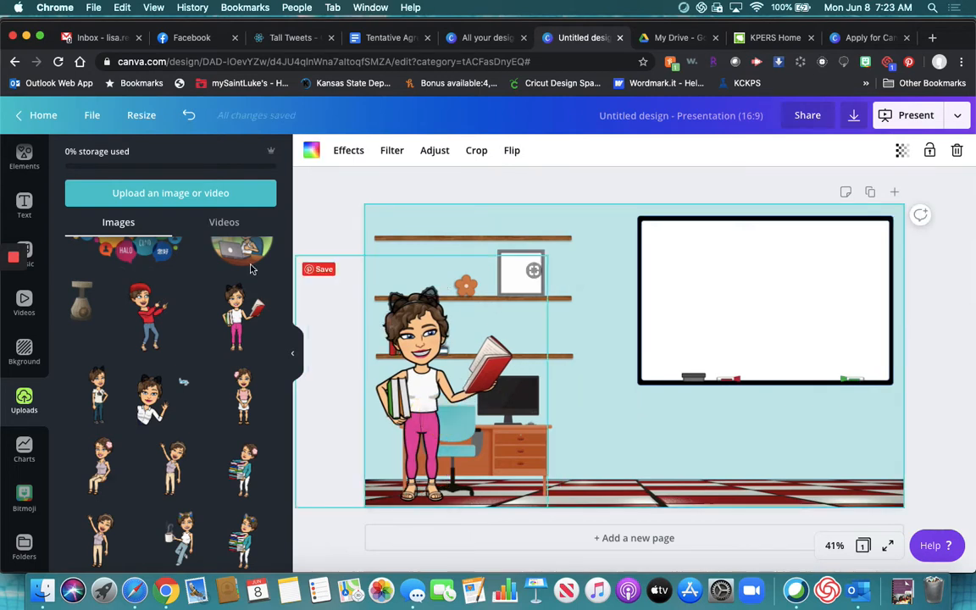
# - Look at the graphic elements library and its recent search terms
pyautogui.click(25, 161)
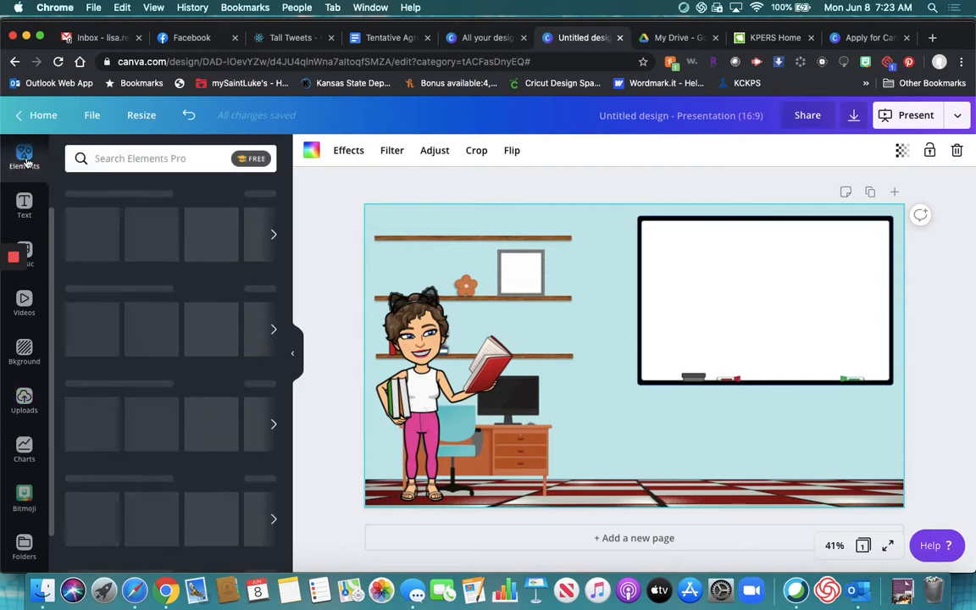
pyautogui.scroll(2, 26, 174)
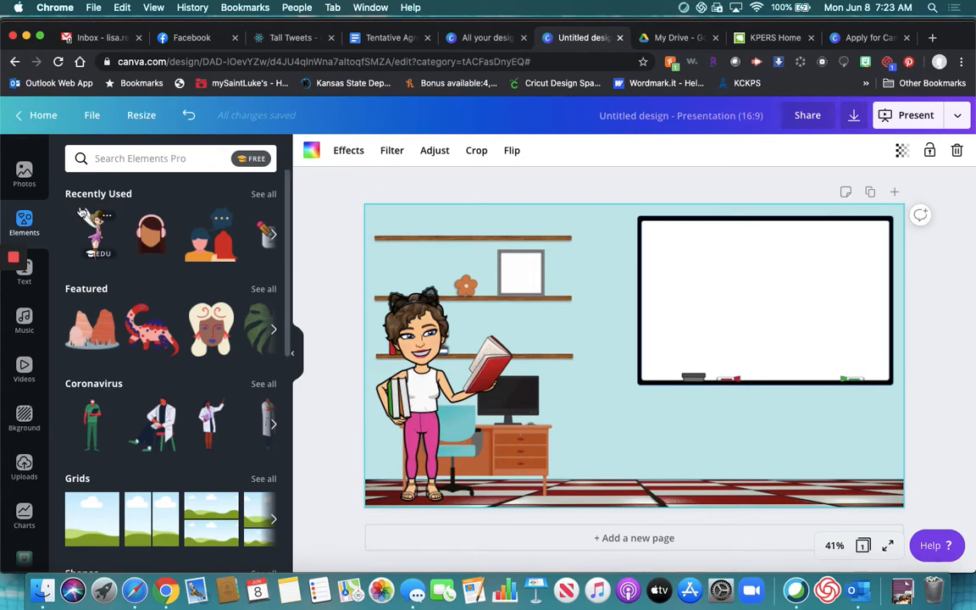
pyautogui.click(180, 163)
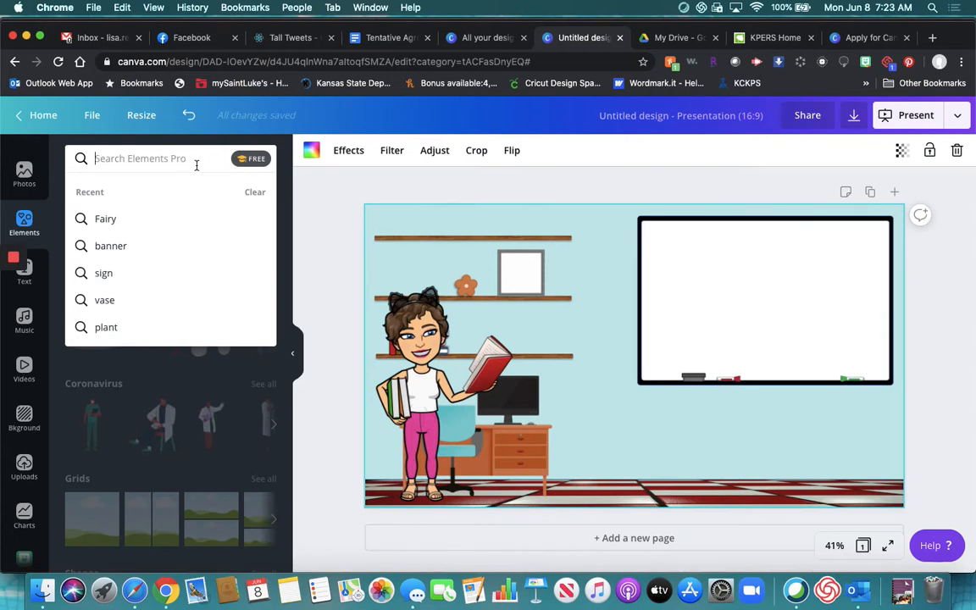
pyautogui.click(568, 234)
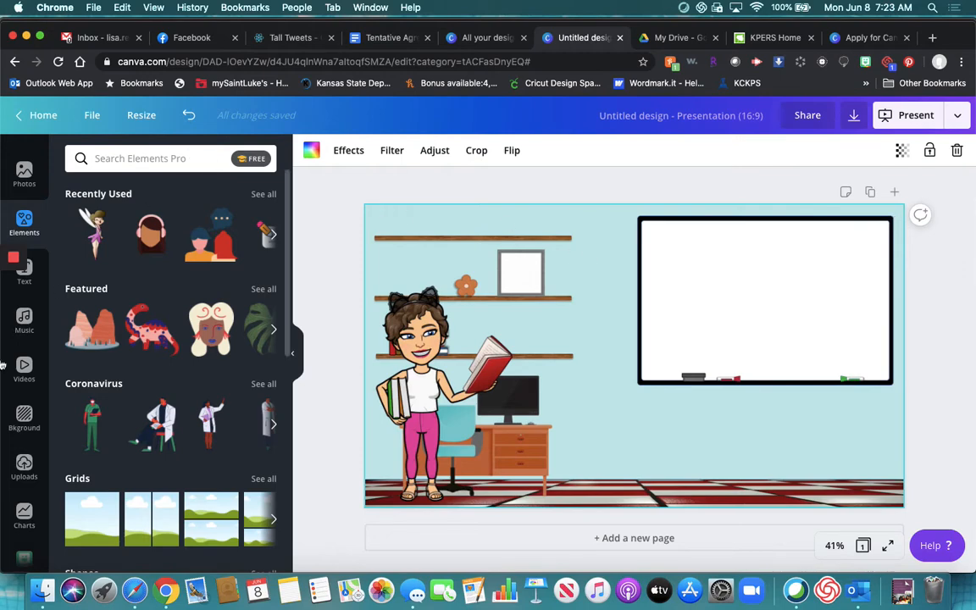
# - Try the uploaded group photo and the uploaded selfie on the page one after the other, removing each again
pyautogui.click(24, 466)
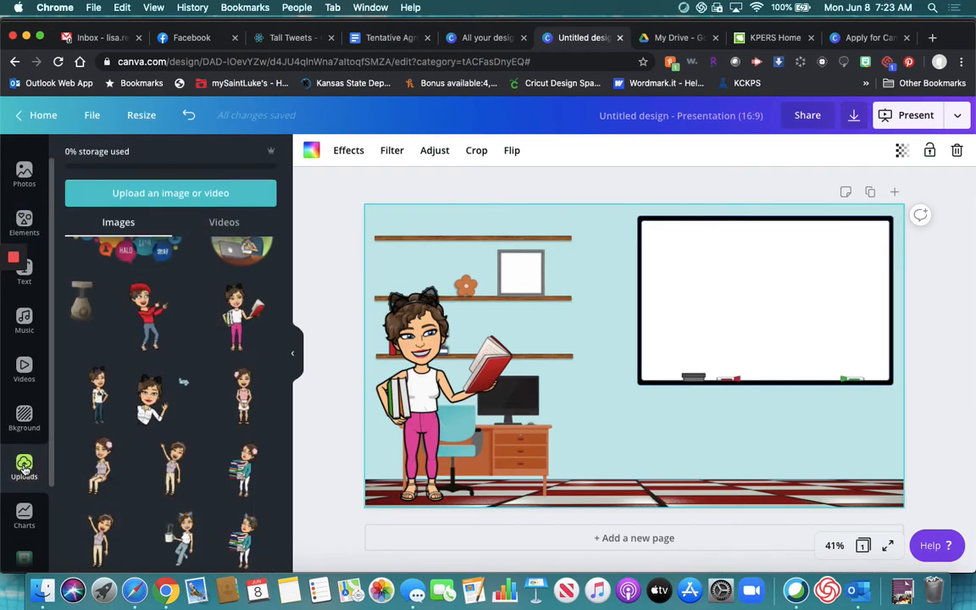
pyautogui.scroll(-15, 208, 417)
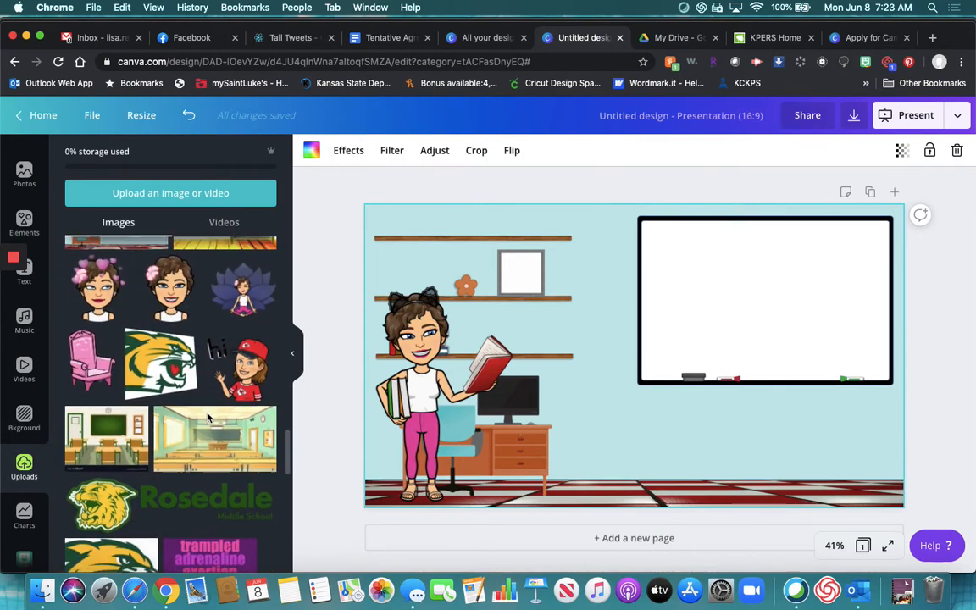
pyautogui.scroll(-20, 208, 417)
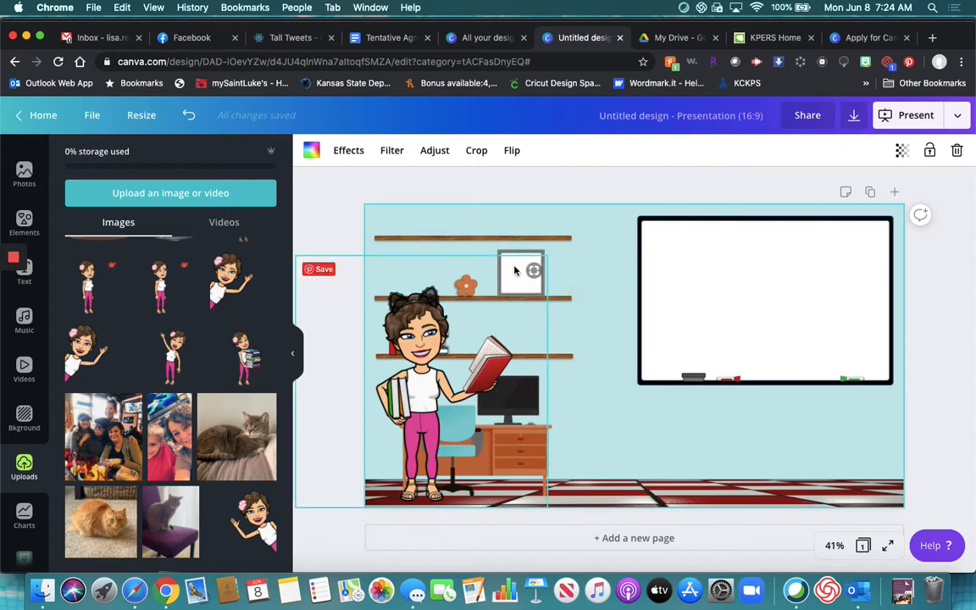
pyautogui.click(113, 443)
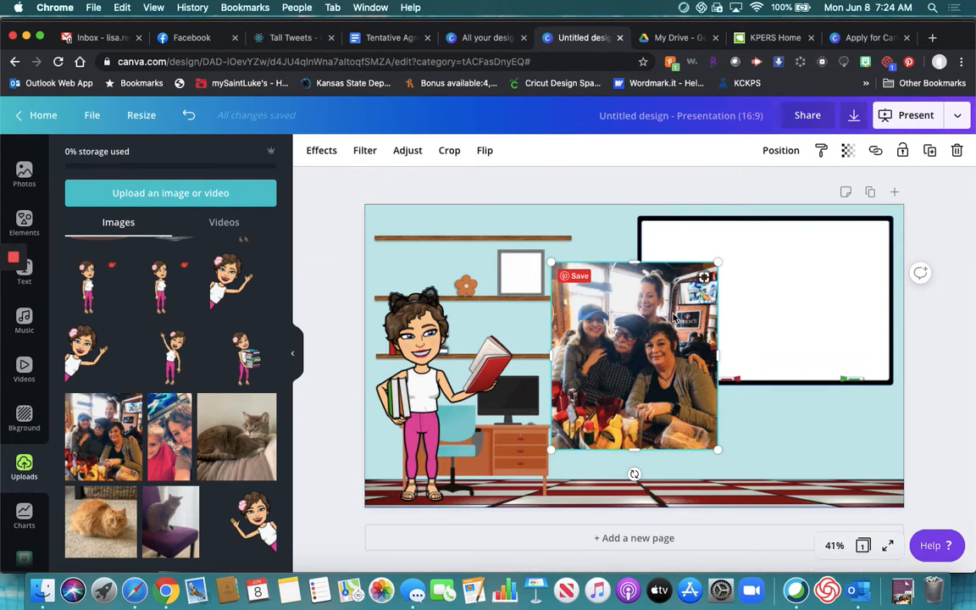
pyautogui.press('Delete')
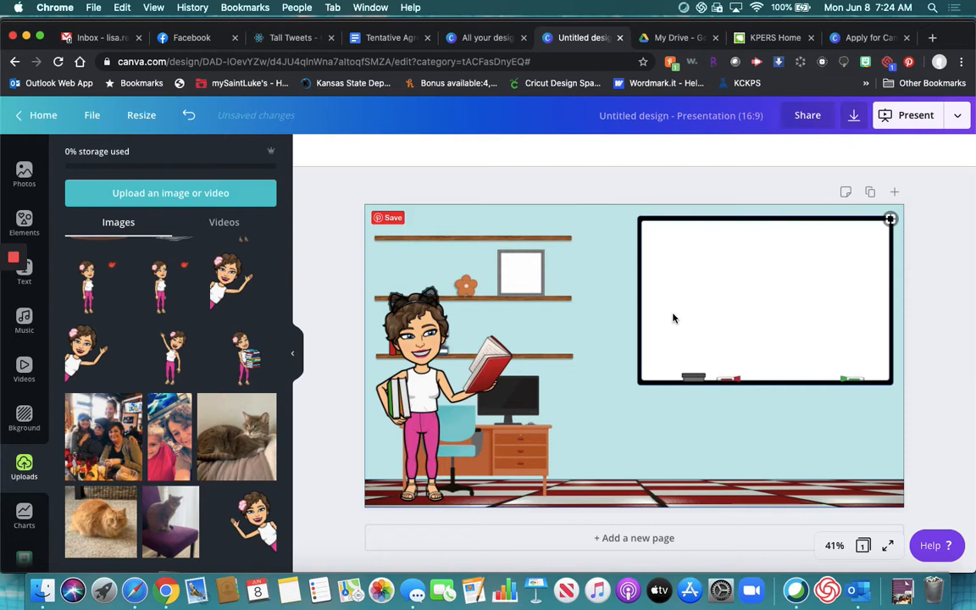
pyautogui.click(170, 453)
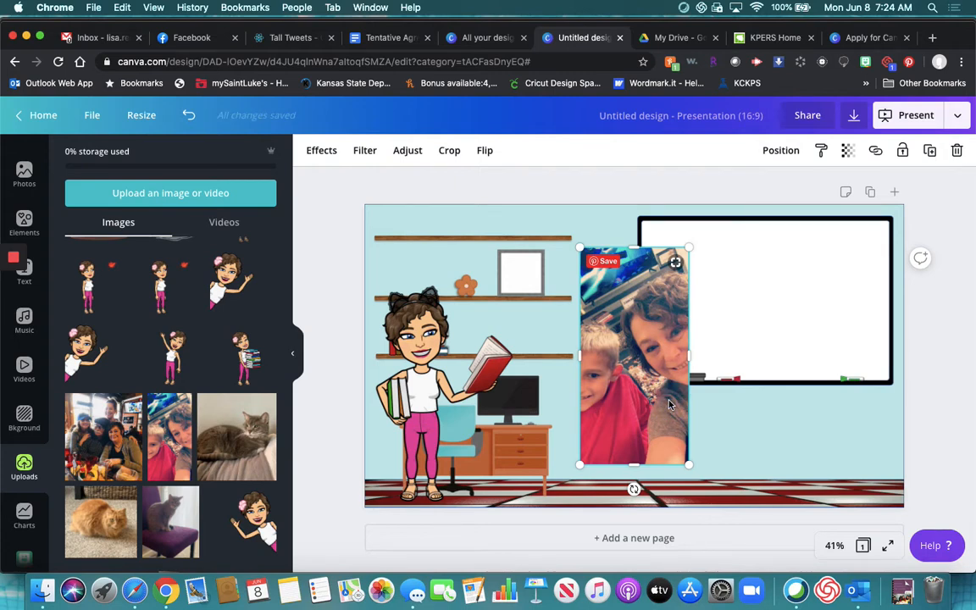
pyautogui.press('Delete')
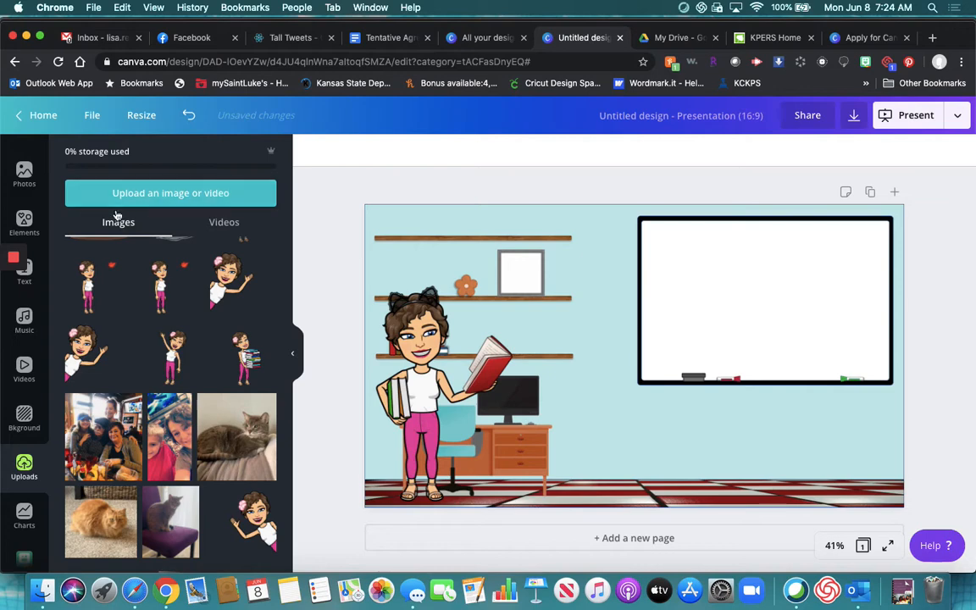
# - Search the elements library for "photo frame"
pyautogui.click(24, 218)
pyautogui.click(184, 158)
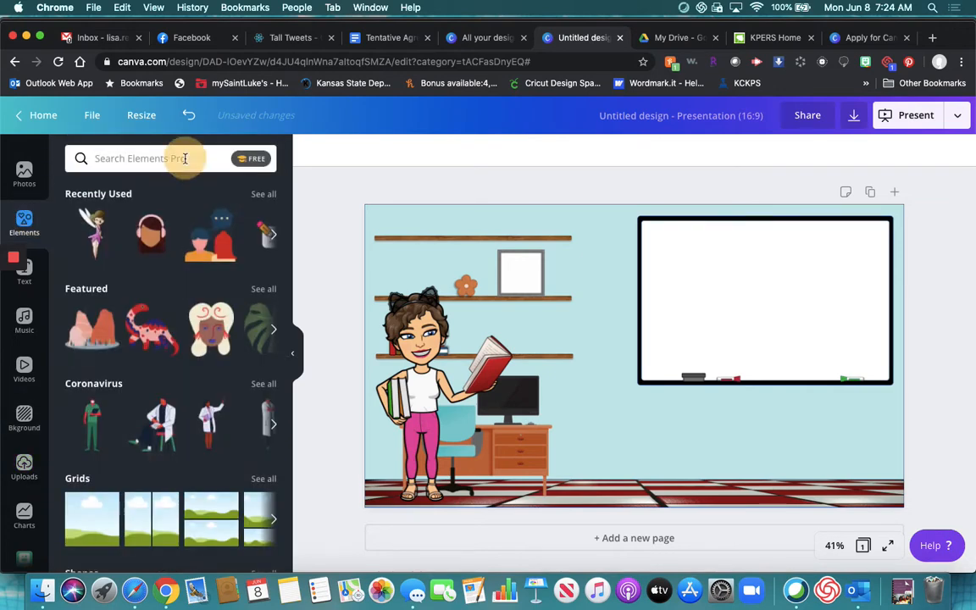
pyautogui.write('s')
pyautogui.press('BackSpace')
pyautogui.write('photo fram')
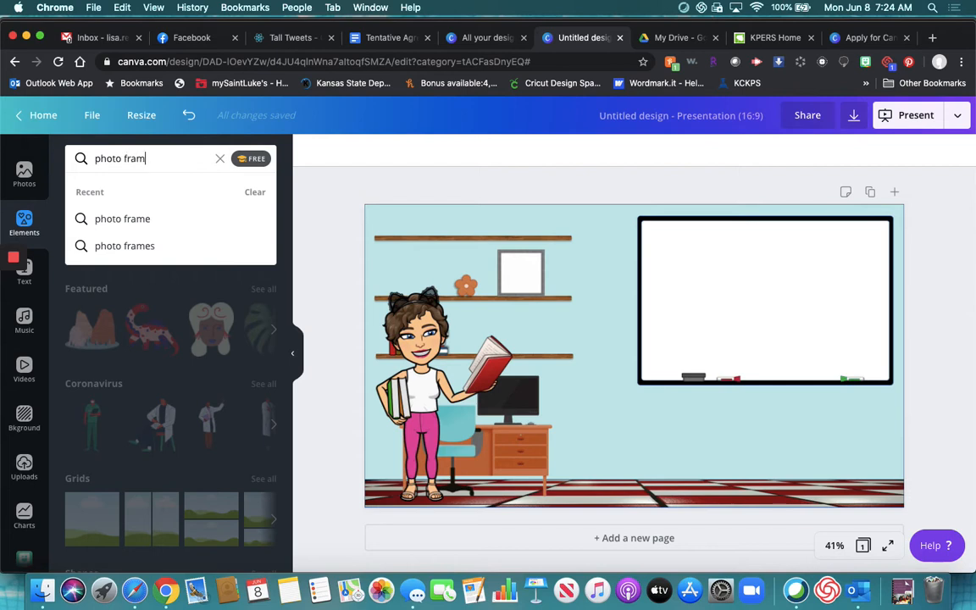
pyautogui.write('e')
pyautogui.press('Return')
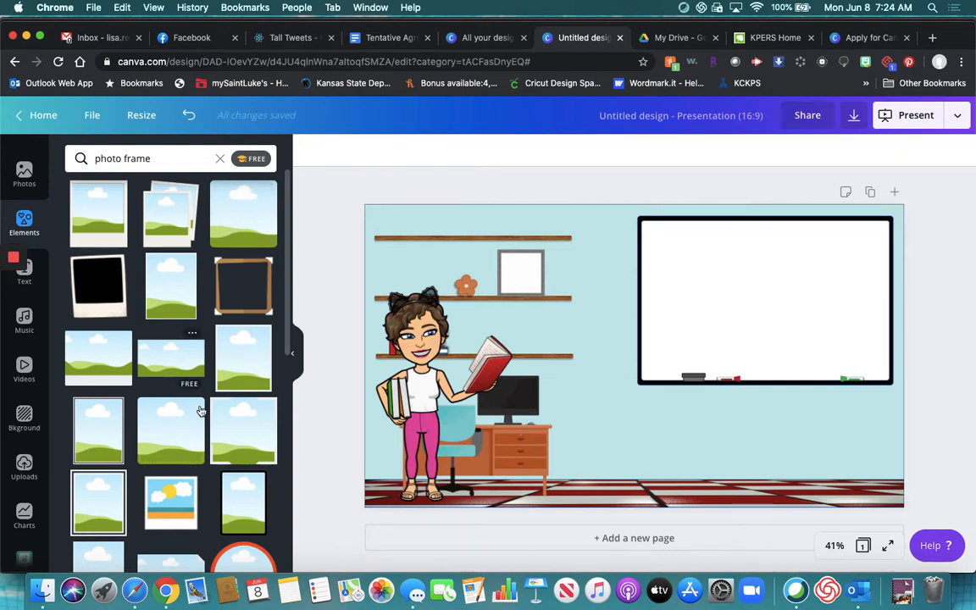
# - Browse the photo frame results, try the portrait frame with a double border on the page and remove it again
pyautogui.scroll(-4, 211, 440)
pyautogui.scroll(-7, 211, 451)
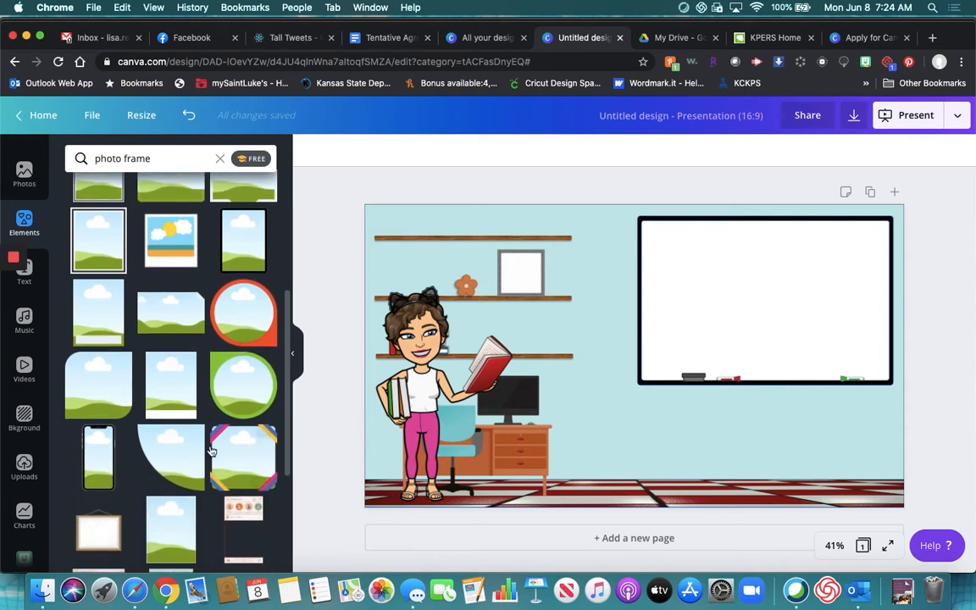
pyautogui.scroll(-6, 211, 451)
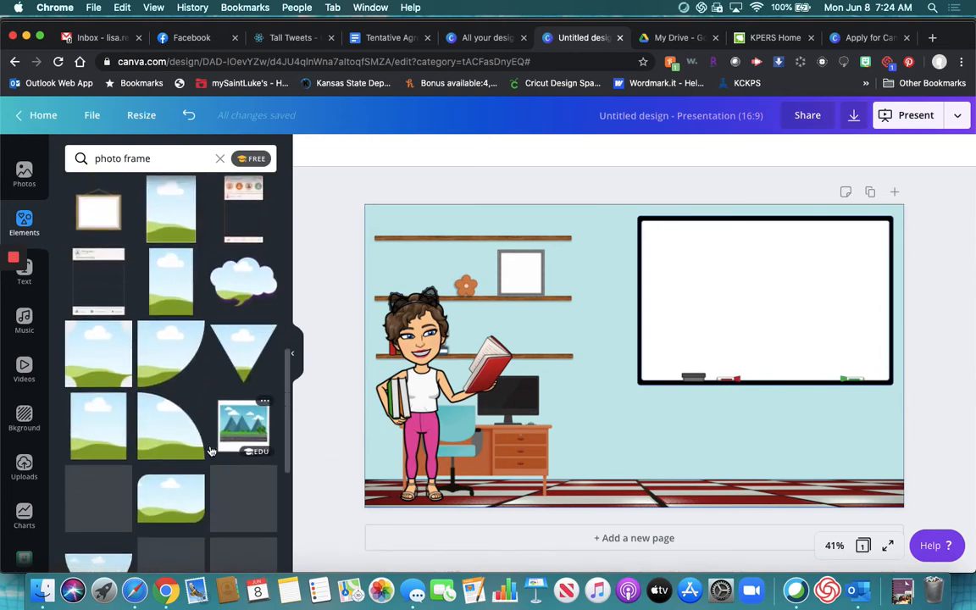
pyautogui.scroll(5, 211, 450)
pyautogui.scroll(6, 211, 451)
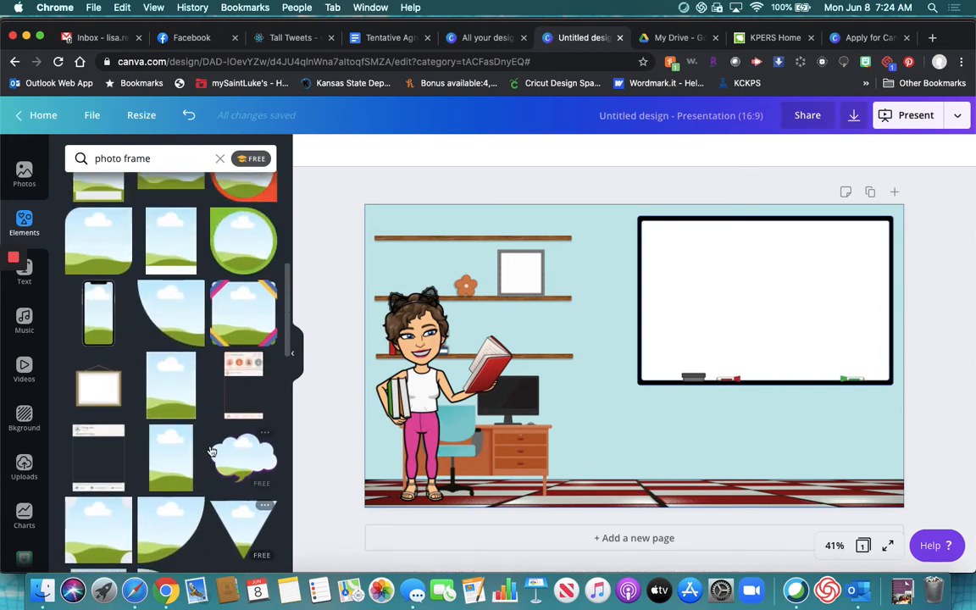
pyautogui.scroll(2, 211, 451)
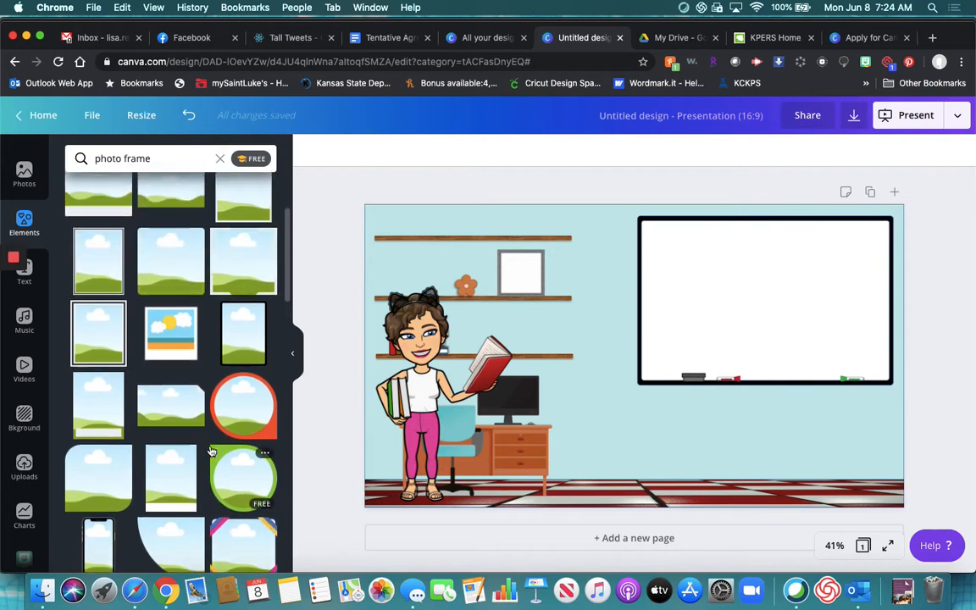
pyautogui.click(93, 338)
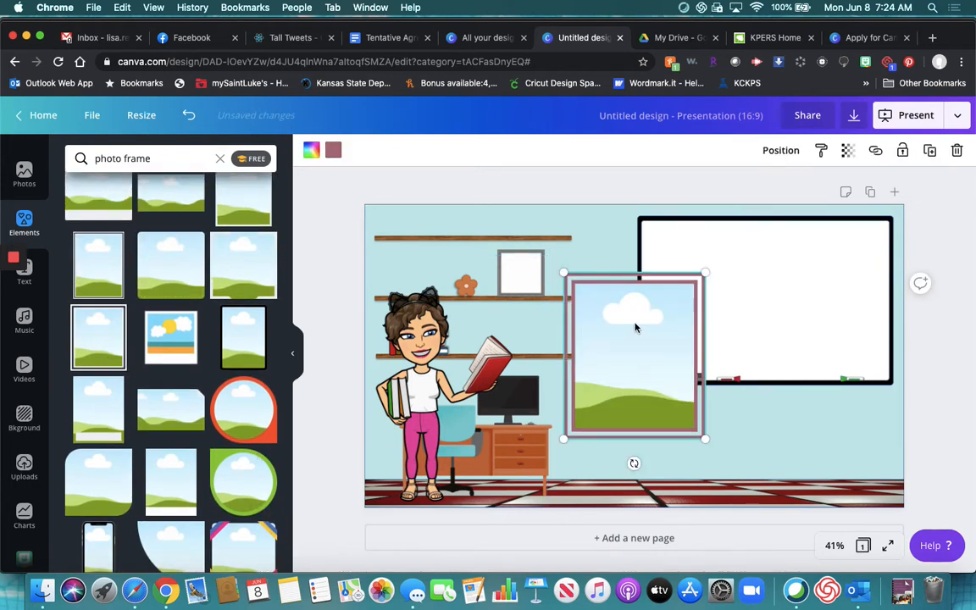
pyautogui.press('Delete')
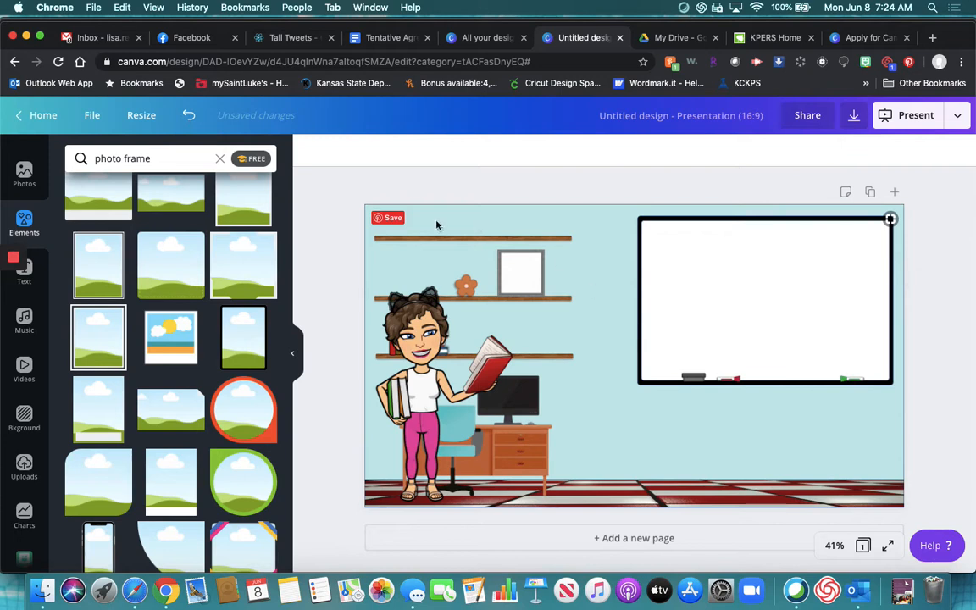
# - Add the square photo frame with decorative corner accents to the page and recolour its border black
pyautogui.click(243, 265)
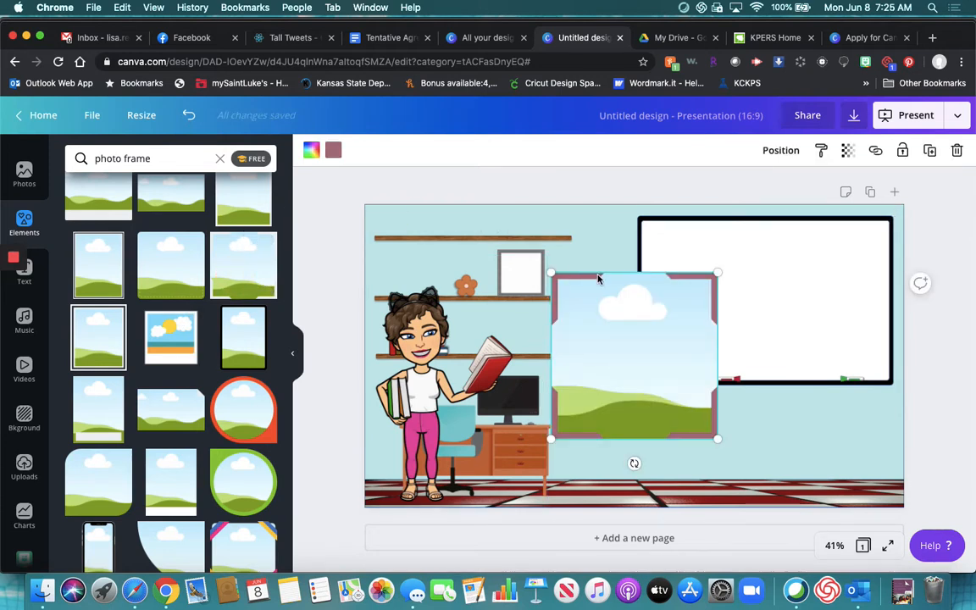
pyautogui.click(333, 150)
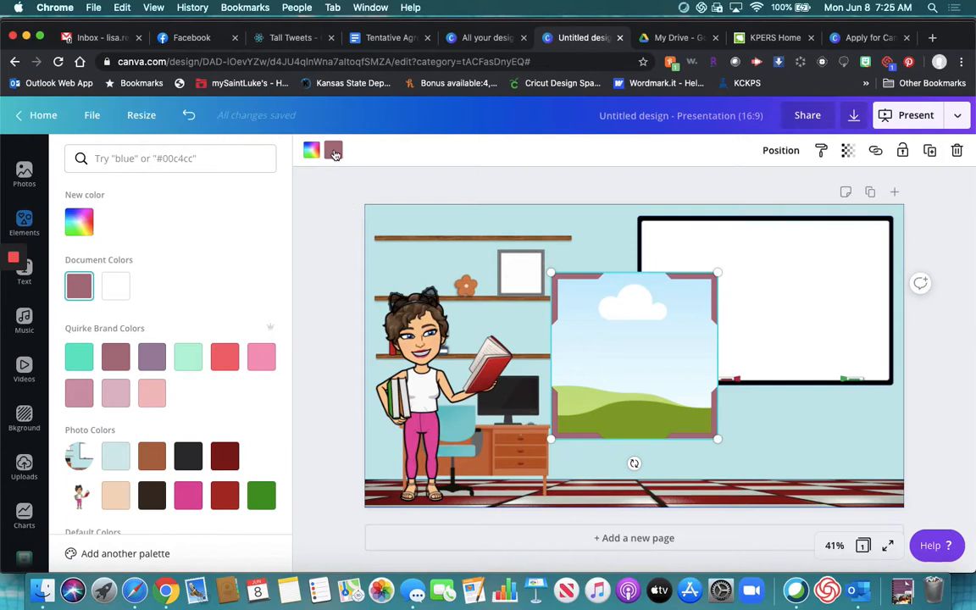
pyautogui.scroll(-3, 198, 342)
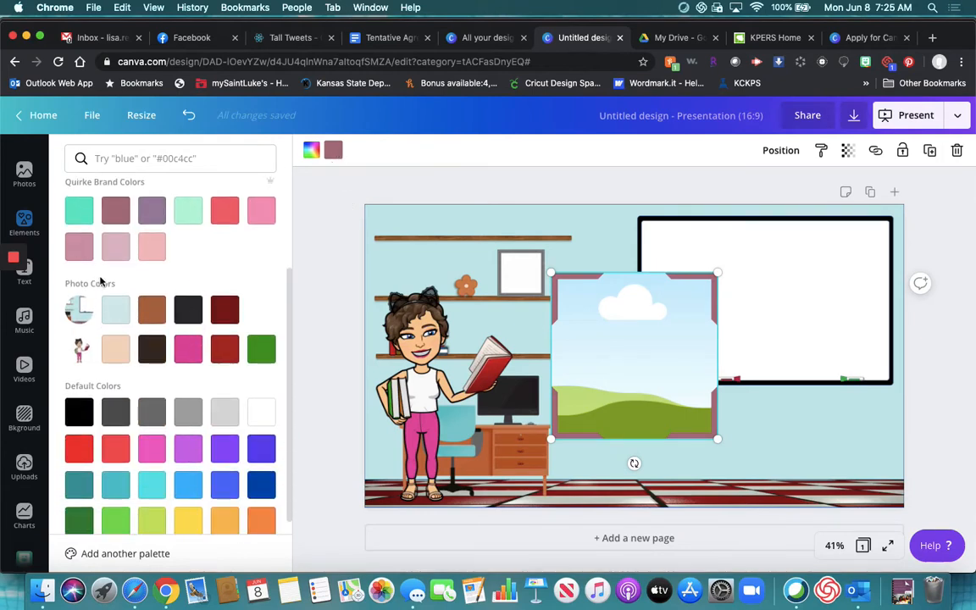
pyautogui.scroll(-1, 106, 297)
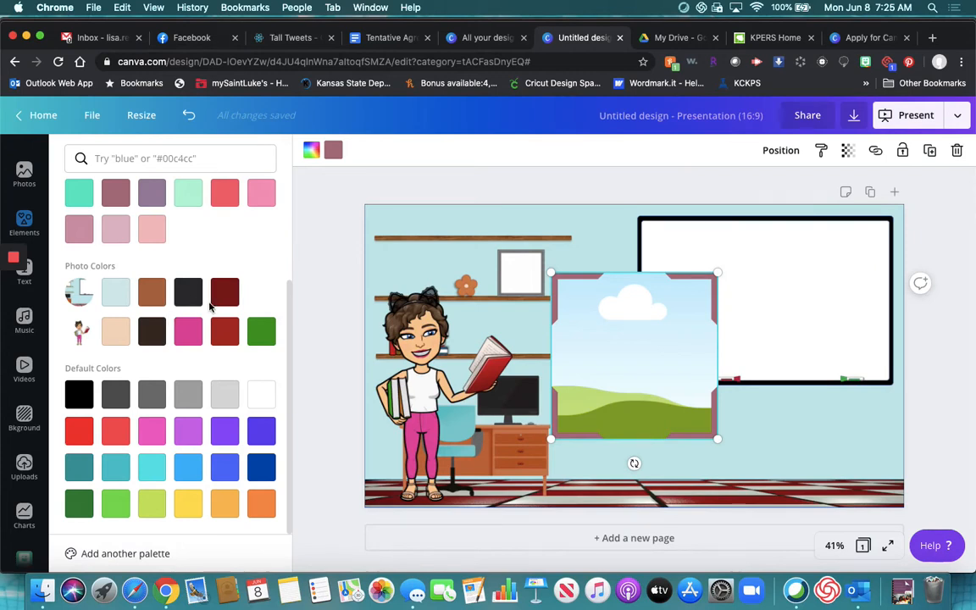
pyautogui.scroll(3, 215, 370)
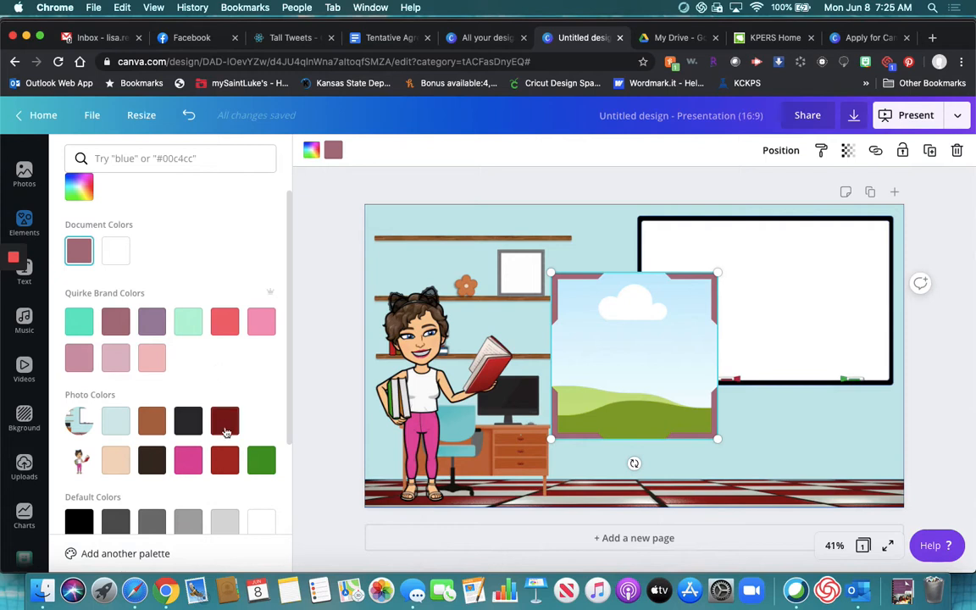
pyautogui.click(78, 513)
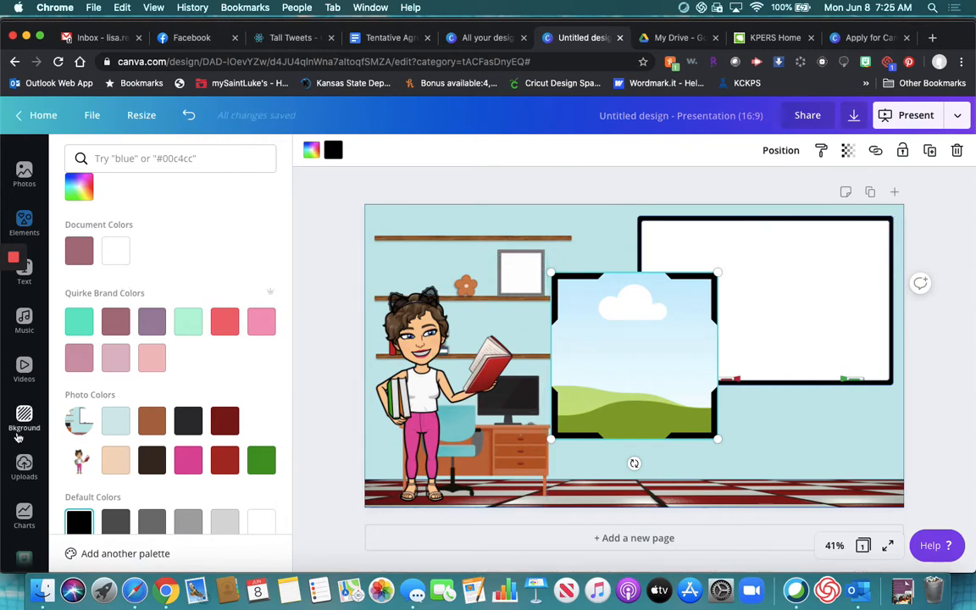
# - Fill the black frame with the uploaded selfie, shrink it and place it over the empty picture frame on the middle shelf
pyautogui.click(24, 469)
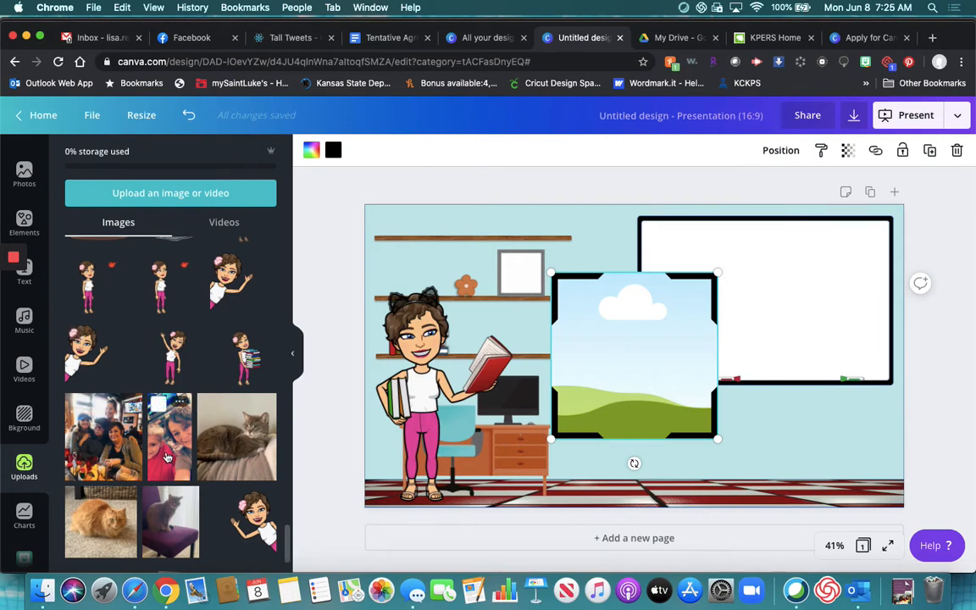
pyautogui.moveTo(158, 454); pyautogui.dragTo(633, 362)
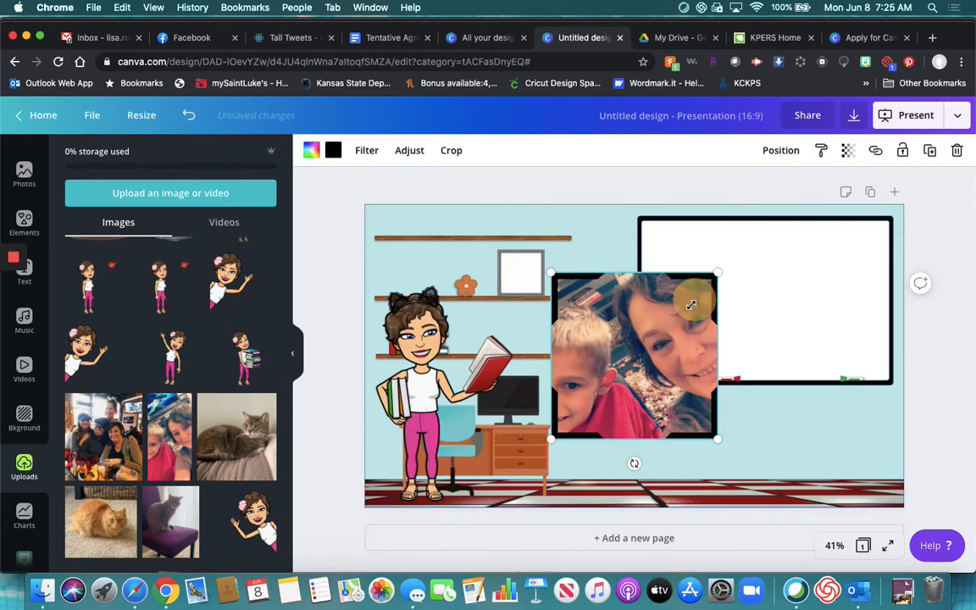
pyautogui.moveTo(717, 273); pyautogui.dragTo(635, 356)
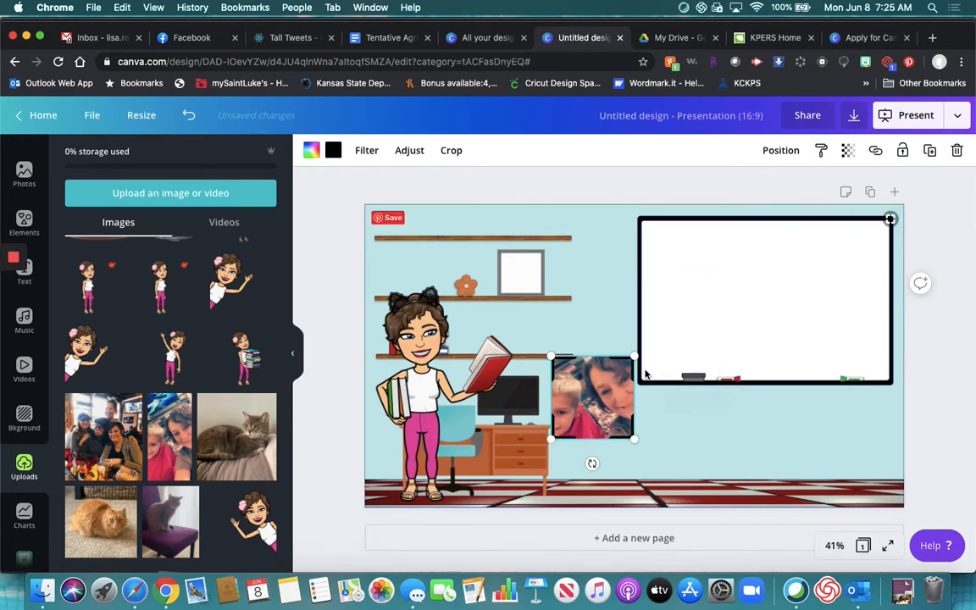
pyautogui.moveTo(596, 400); pyautogui.dragTo(497, 246)
pyautogui.click(599, 261)
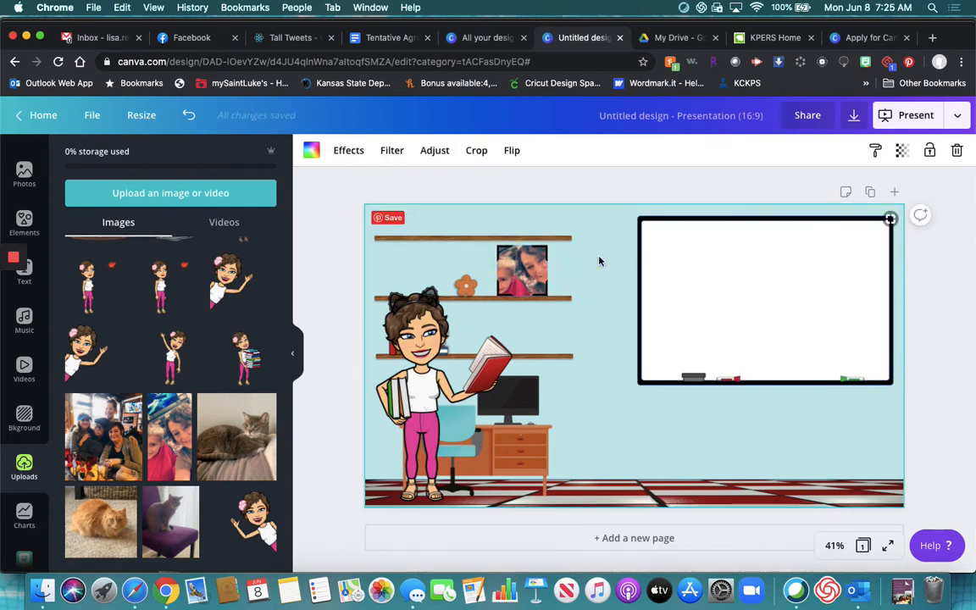
# - Duplicate the framed selfie to the other side of the flower on the shelf and replace its photo with the uploaded group photo
pyautogui.click(507, 279)
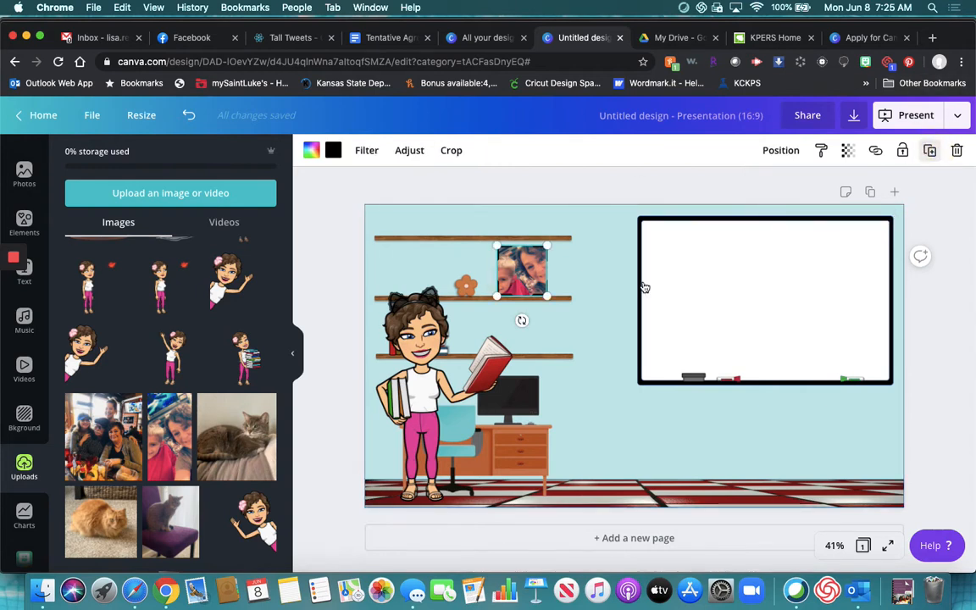
pyautogui.moveTo(547, 280); pyautogui.dragTo(438, 272)
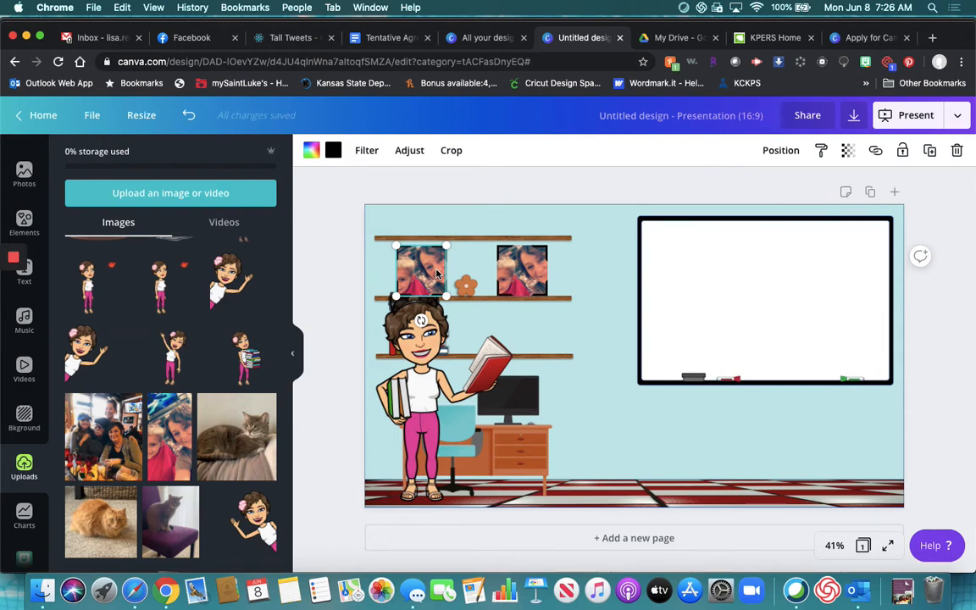
pyautogui.press('BackSpace')
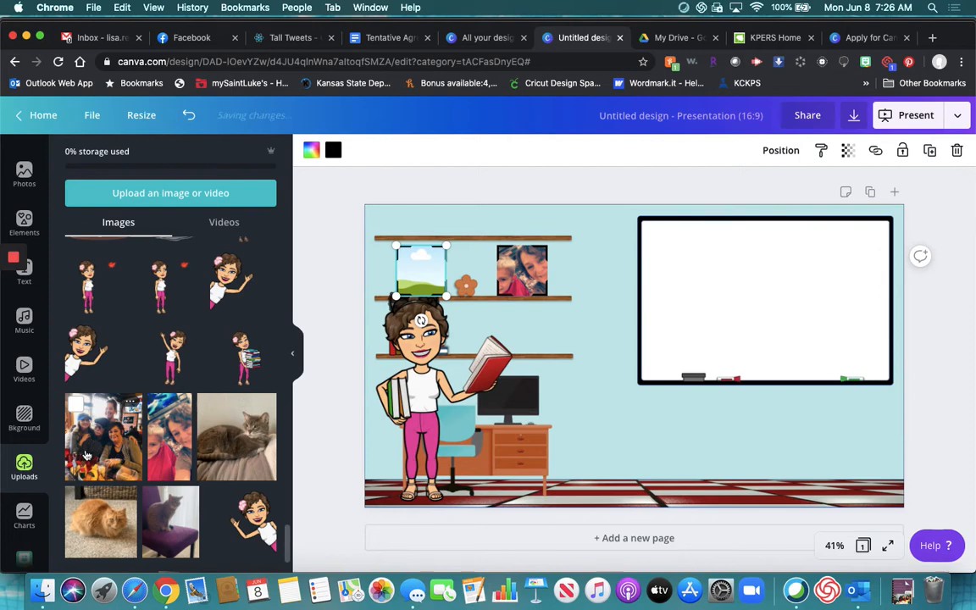
pyautogui.moveTo(102, 406); pyautogui.dragTo(428, 275)
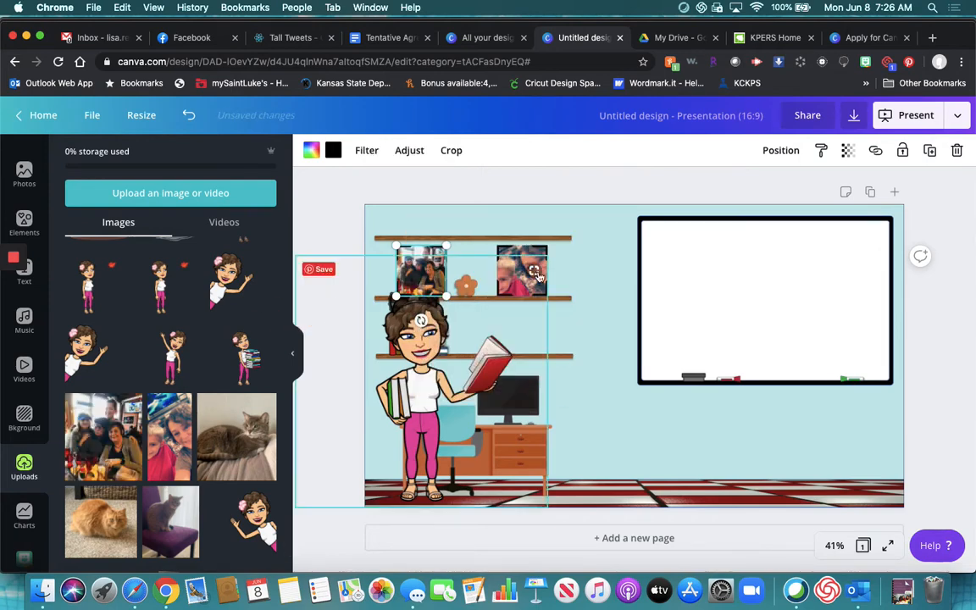
pyautogui.click(593, 323)
# - Bring the Bitmoji teacher forward so that she stands in front of the framed group photo
pyautogui.click(417, 263)
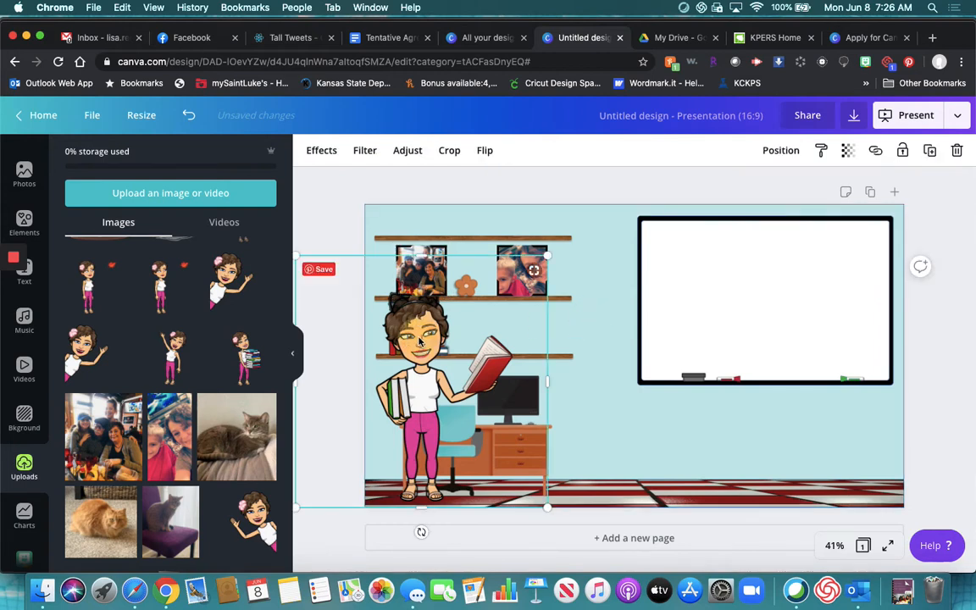
pyautogui.click(442, 254)
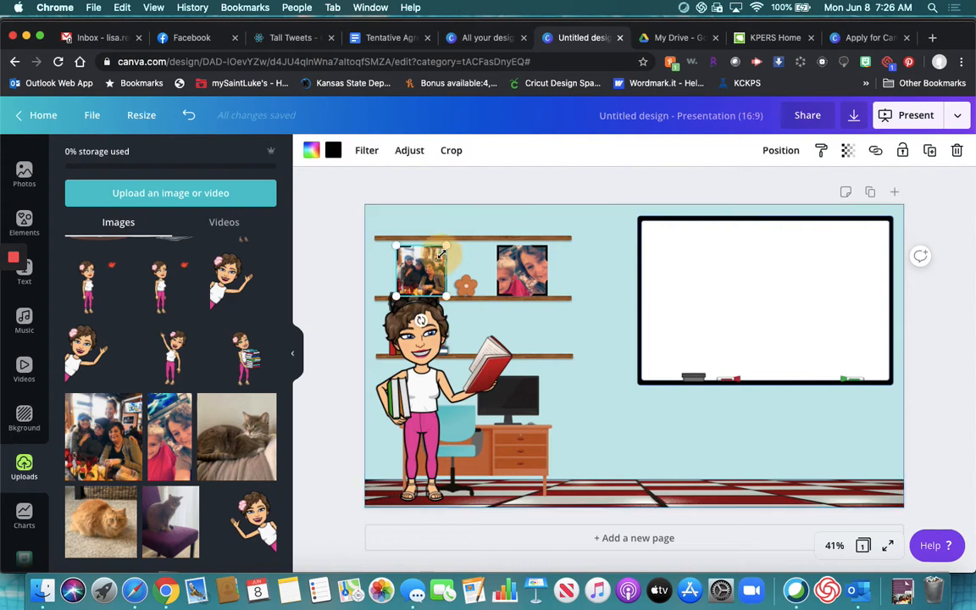
pyautogui.click(405, 384)
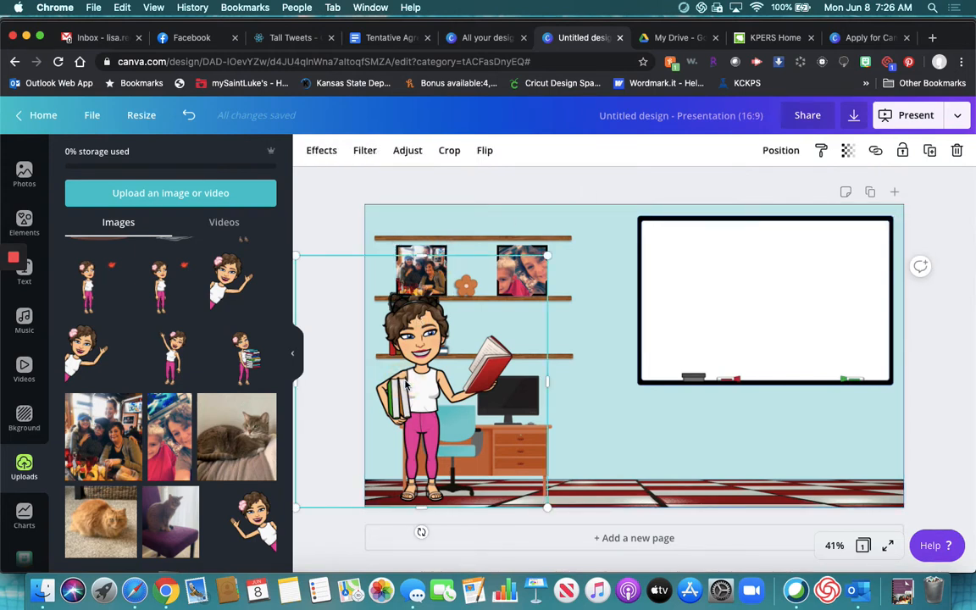
pyautogui.click(791, 151)
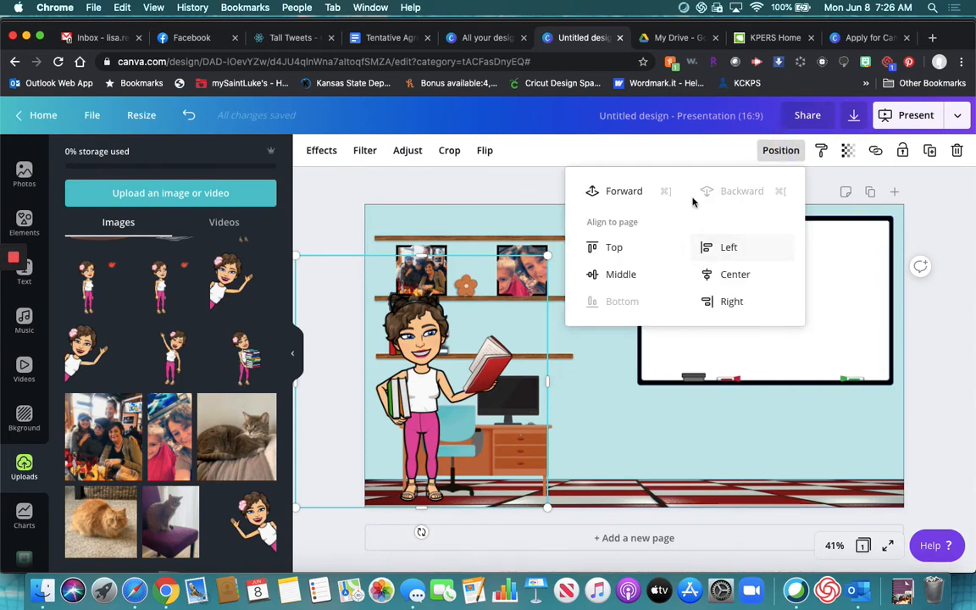
pyautogui.click(632, 192)
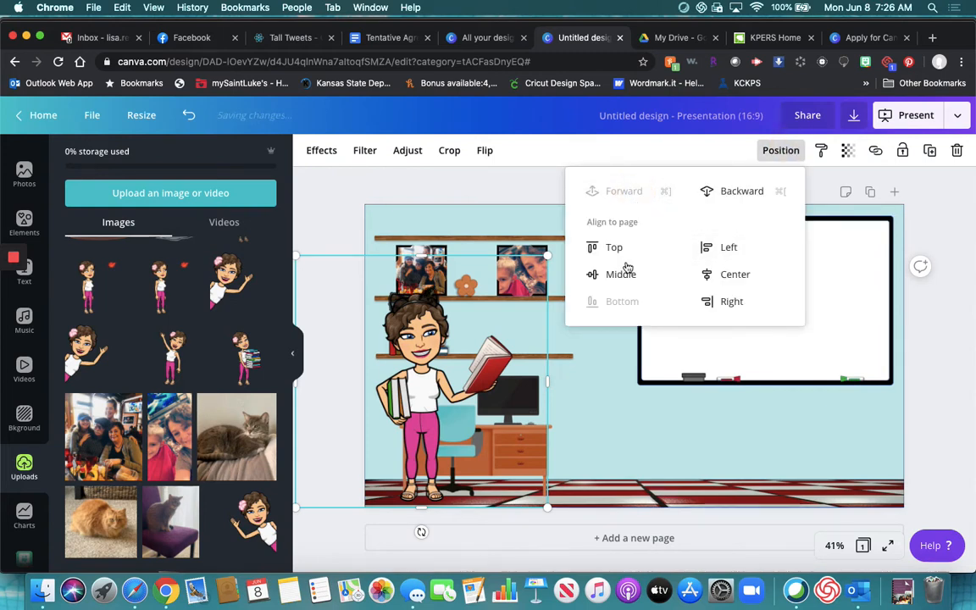
pyautogui.click(608, 407)
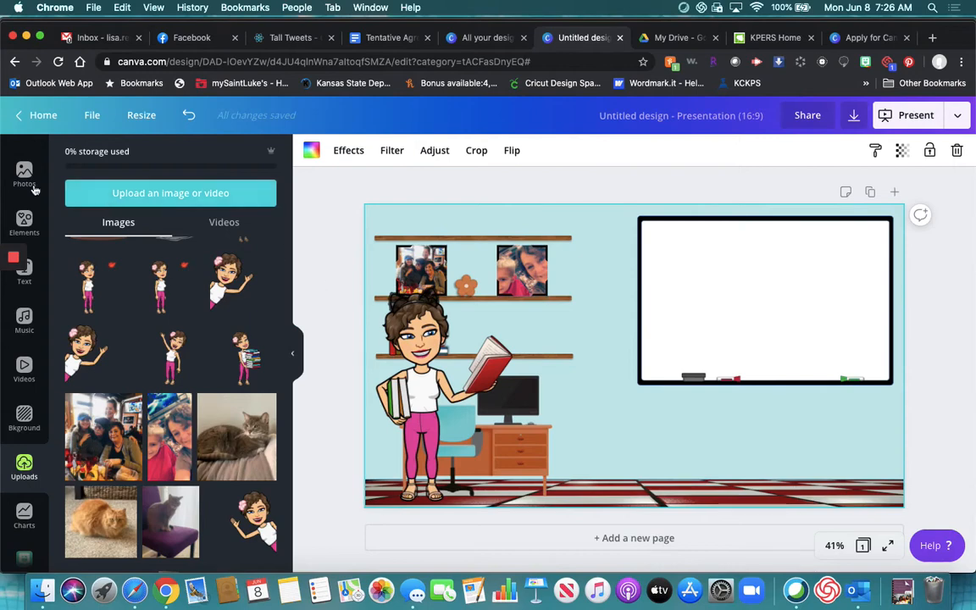
# - Search the elements library for "bookshelf"
pyautogui.click(26, 220)
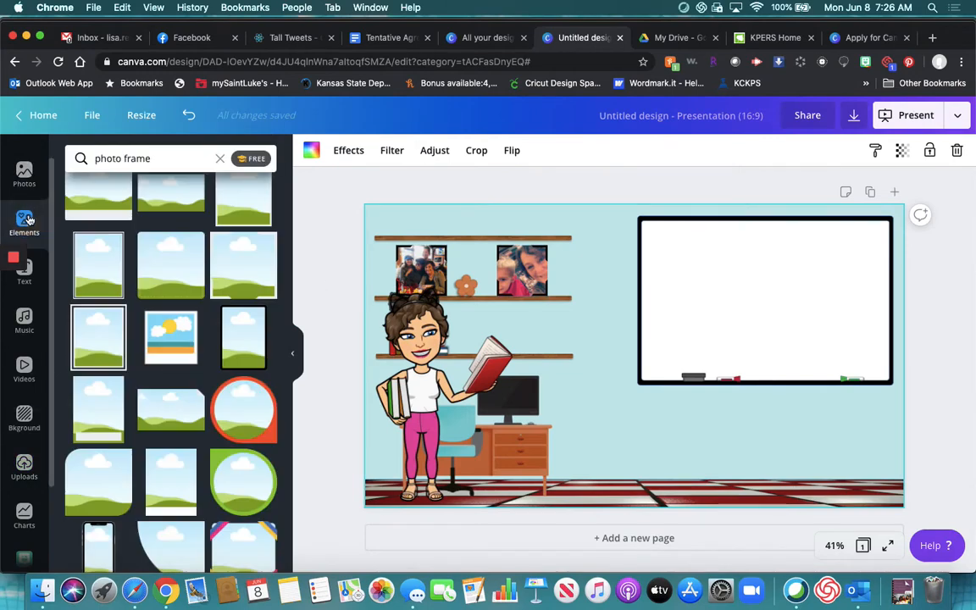
pyautogui.click(219, 159)
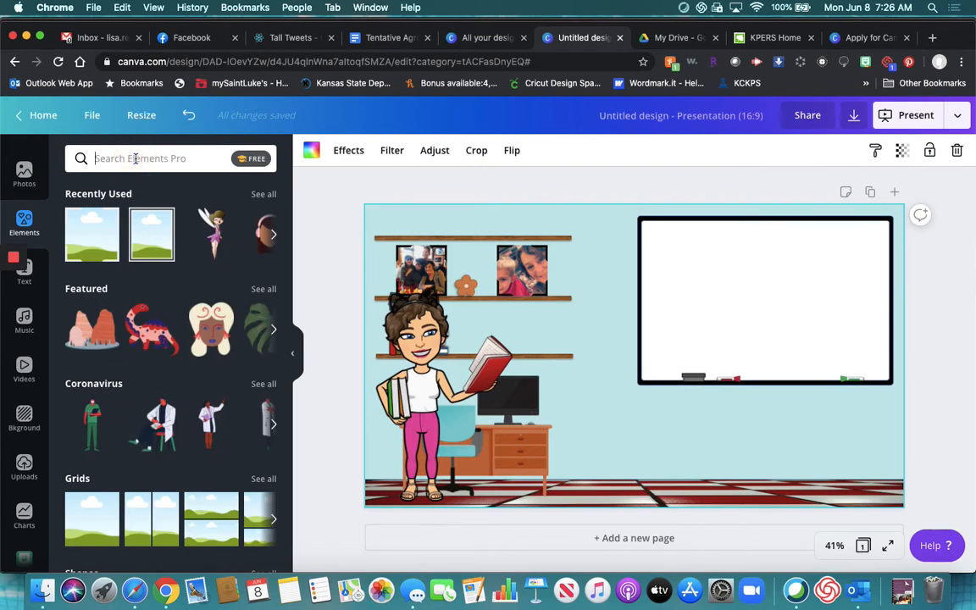
pyautogui.write('bookshe')
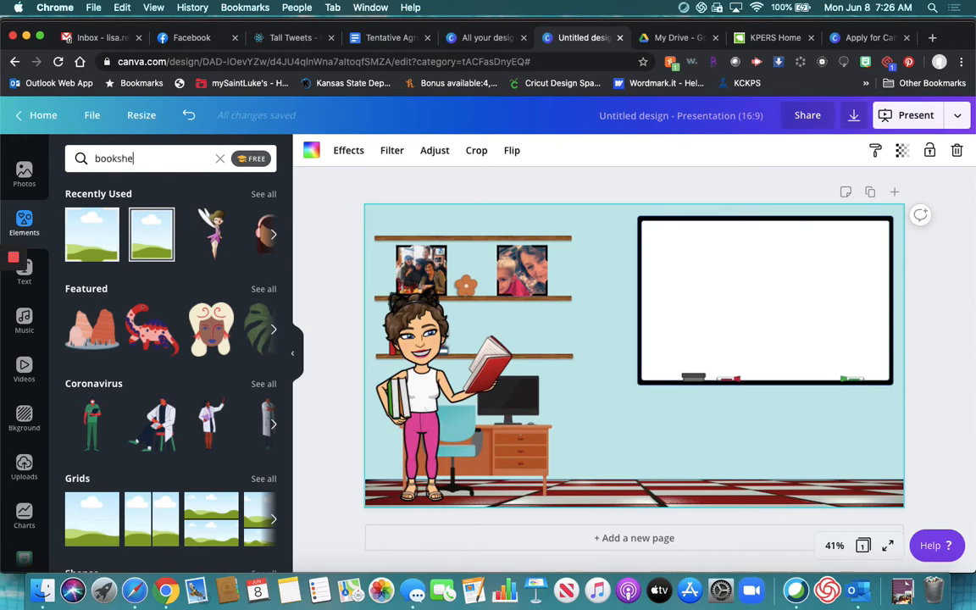
pyautogui.write('lf')
pyautogui.press('Return')
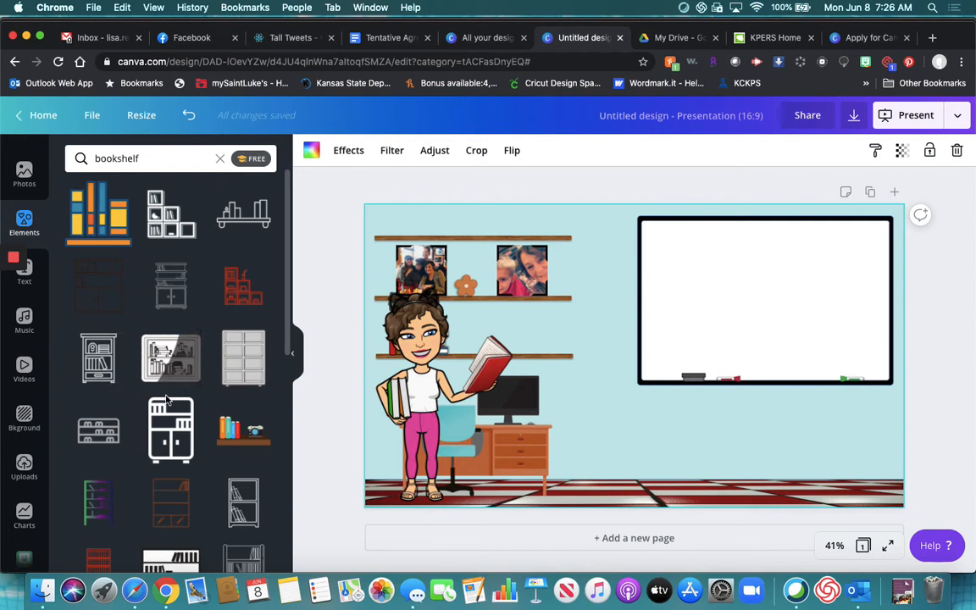
# - Add the wide two-shelf brown bookcase with colourful books from the bookshelf results to the page
pyautogui.scroll(-3, 203, 411)
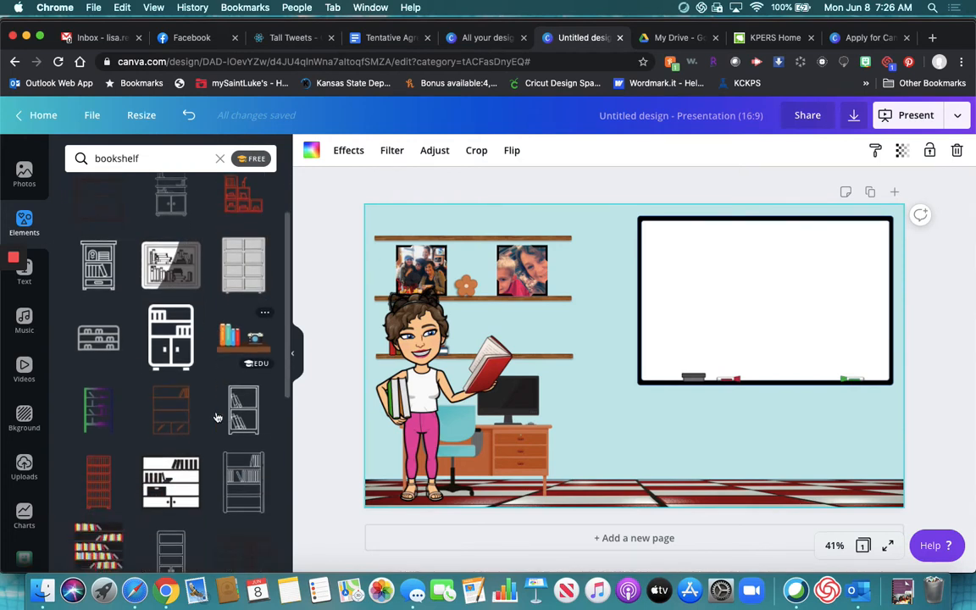
pyautogui.scroll(-6, 216, 417)
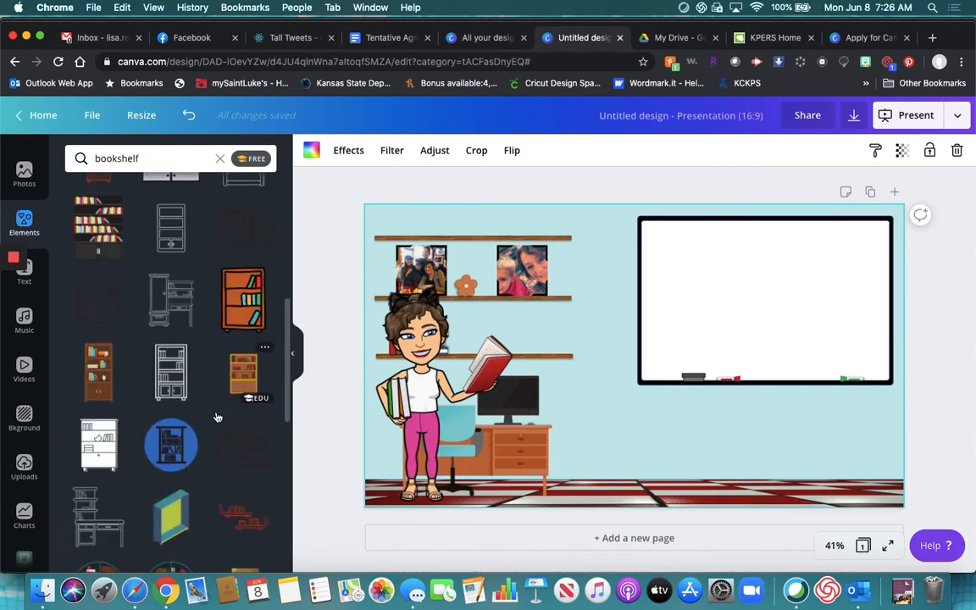
pyautogui.scroll(-5, 217, 417)
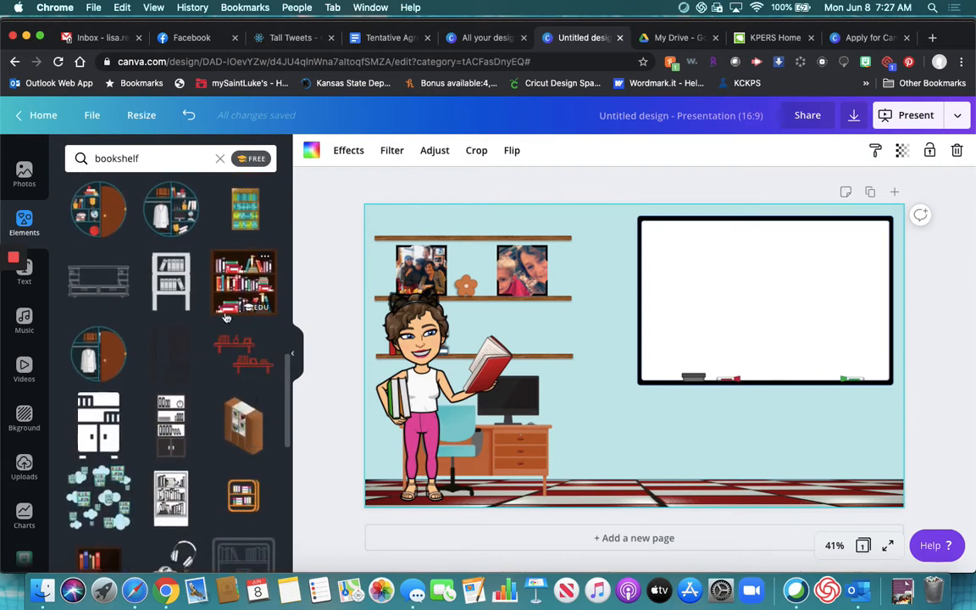
pyautogui.scroll(-6, 217, 411)
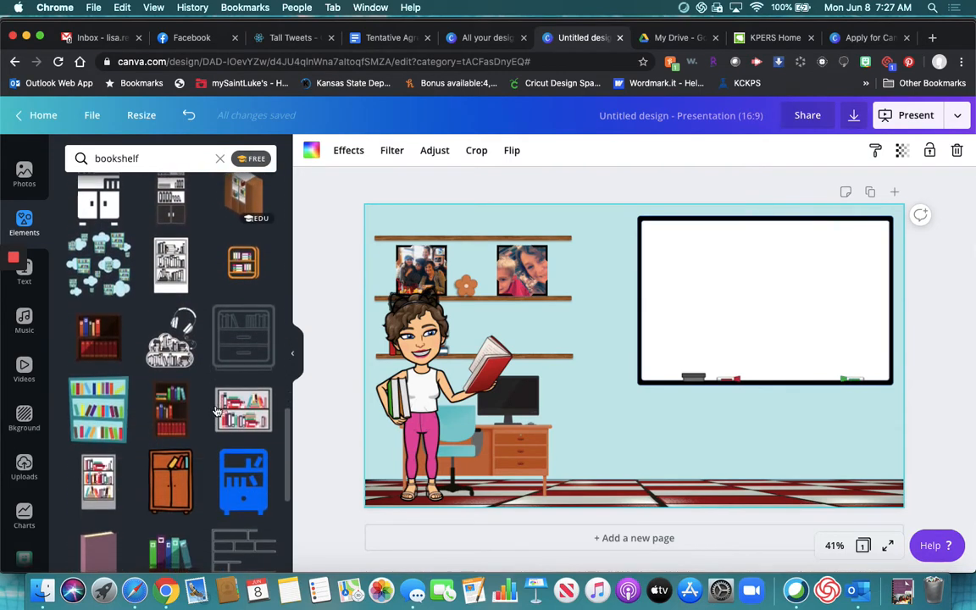
pyautogui.scroll(-6, 217, 410)
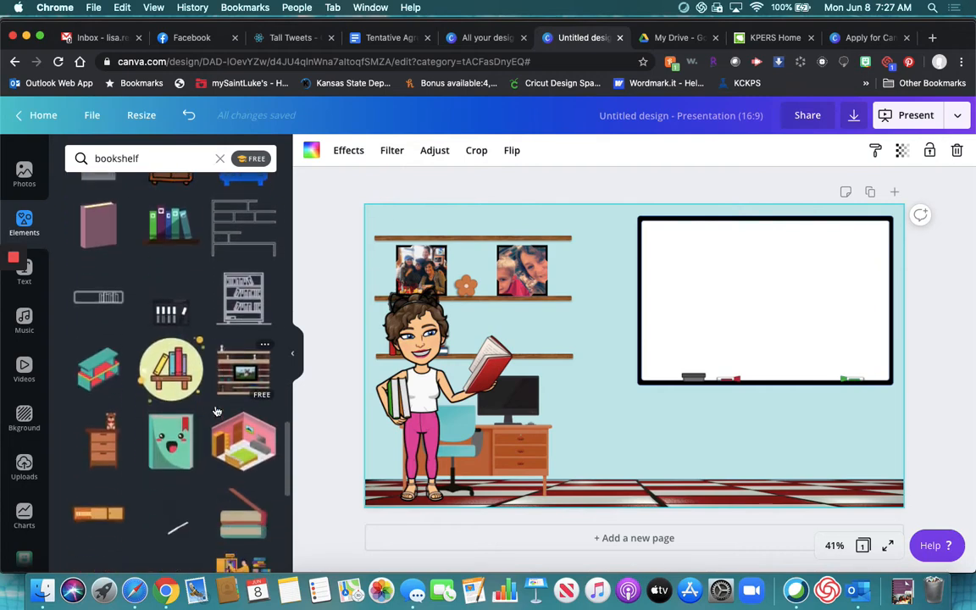
pyautogui.scroll(-2, 217, 411)
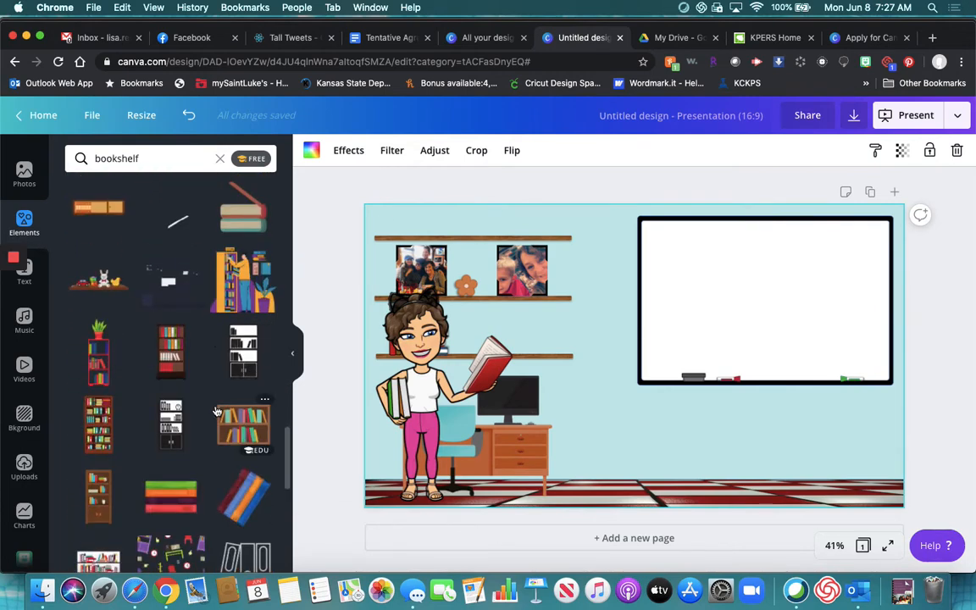
pyautogui.click(239, 428)
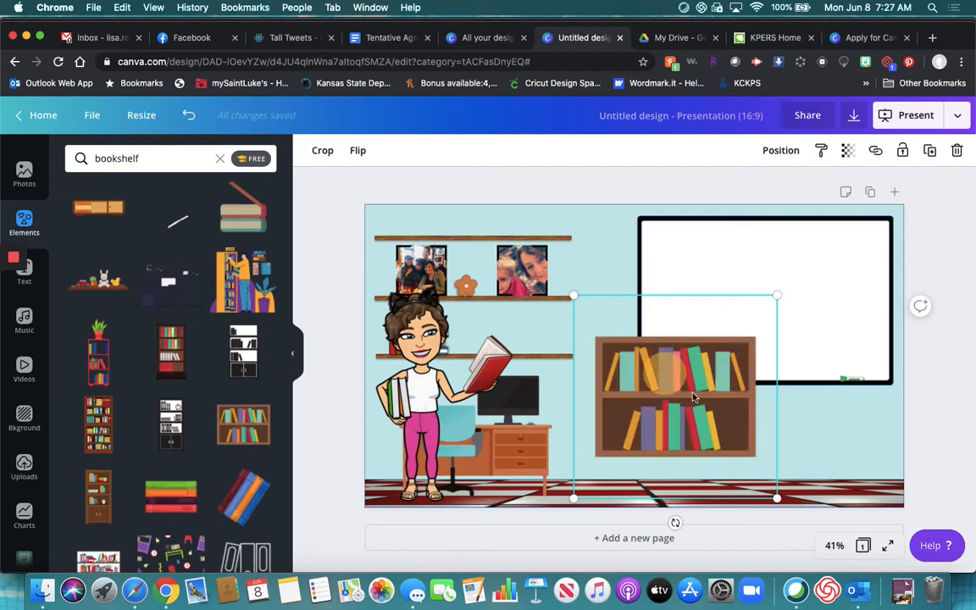
# - Shrink the bookcase slightly and place it on the floor centred below the whiteboard
pyautogui.moveTo(655, 376); pyautogui.dragTo(762, 422)
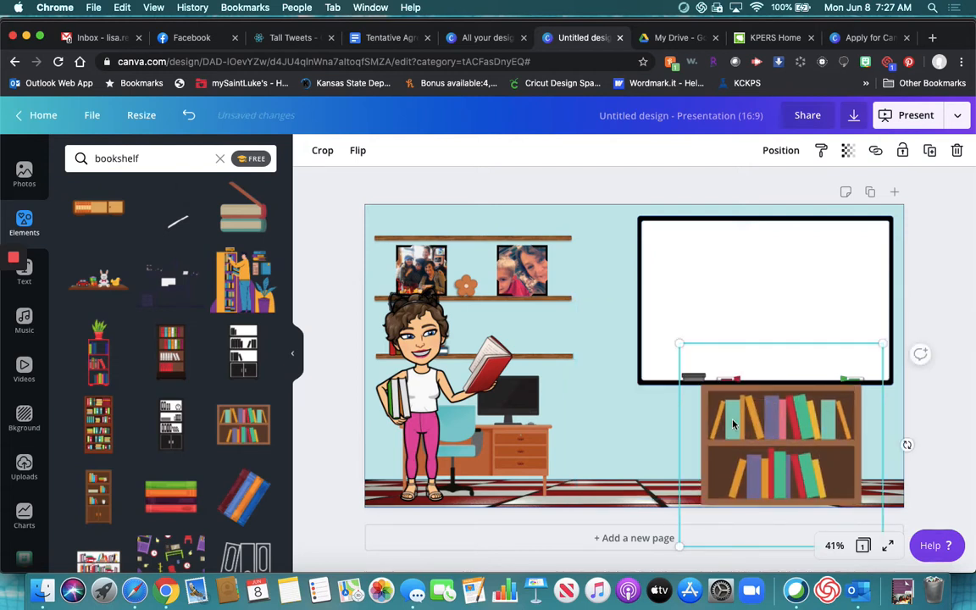
pyautogui.moveTo(680, 344); pyautogui.dragTo(701, 366)
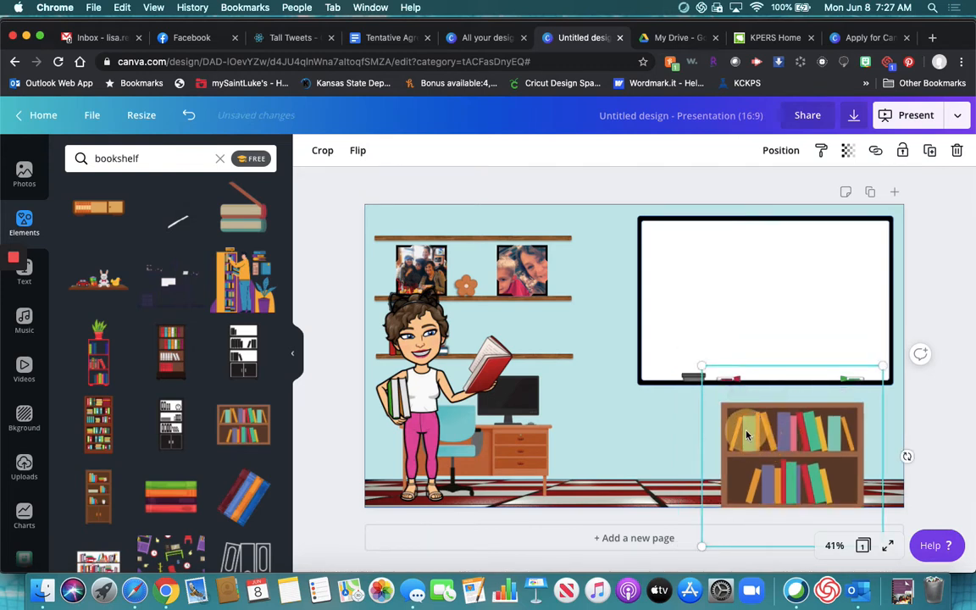
pyautogui.moveTo(740, 435); pyautogui.dragTo(693, 424)
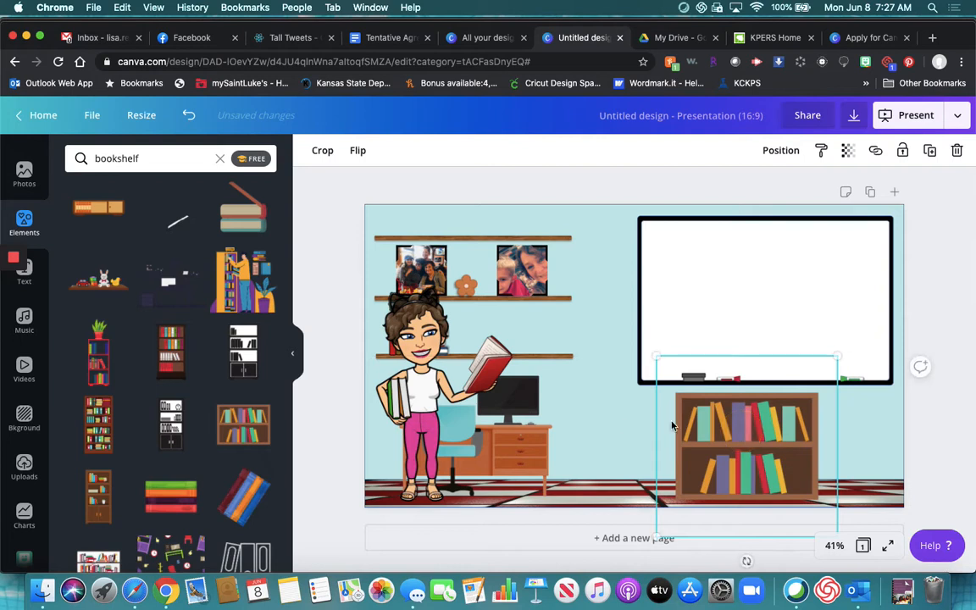
pyautogui.click(614, 426)
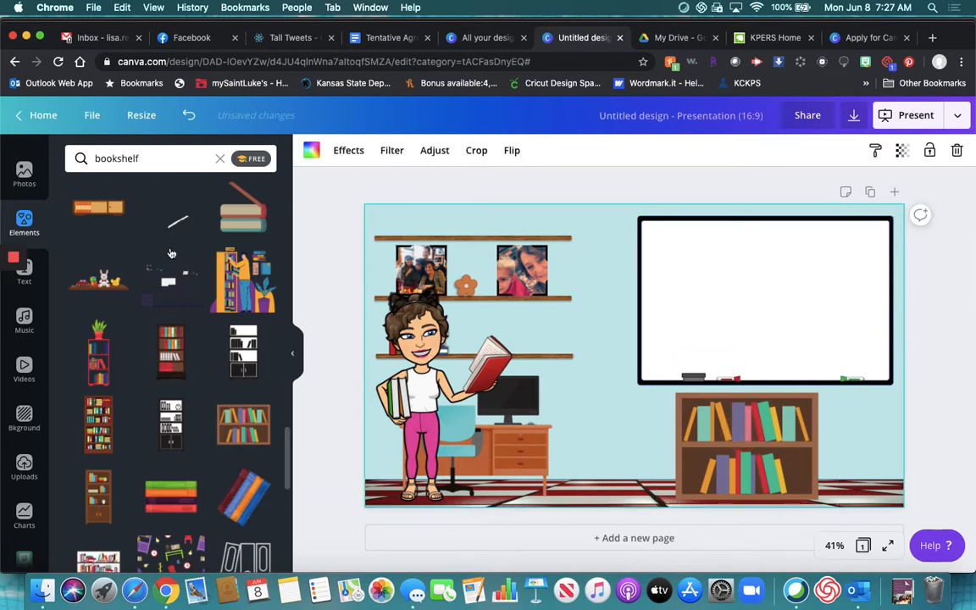
# - Search the elements library for "plant" and add the bushy green plant in the teal pot to the page
pyautogui.click(220, 158)
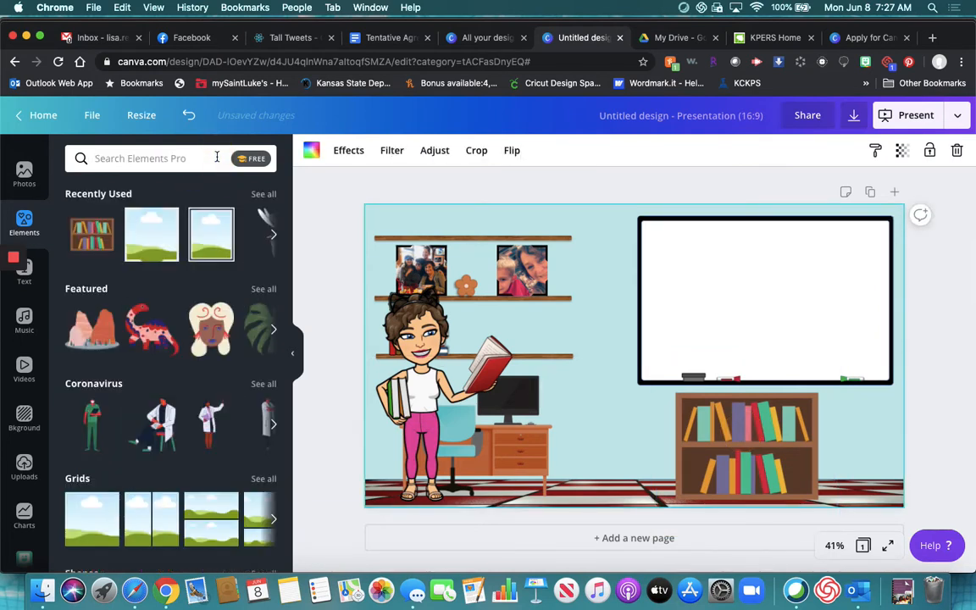
pyautogui.write('plant')
pyautogui.press('Return')
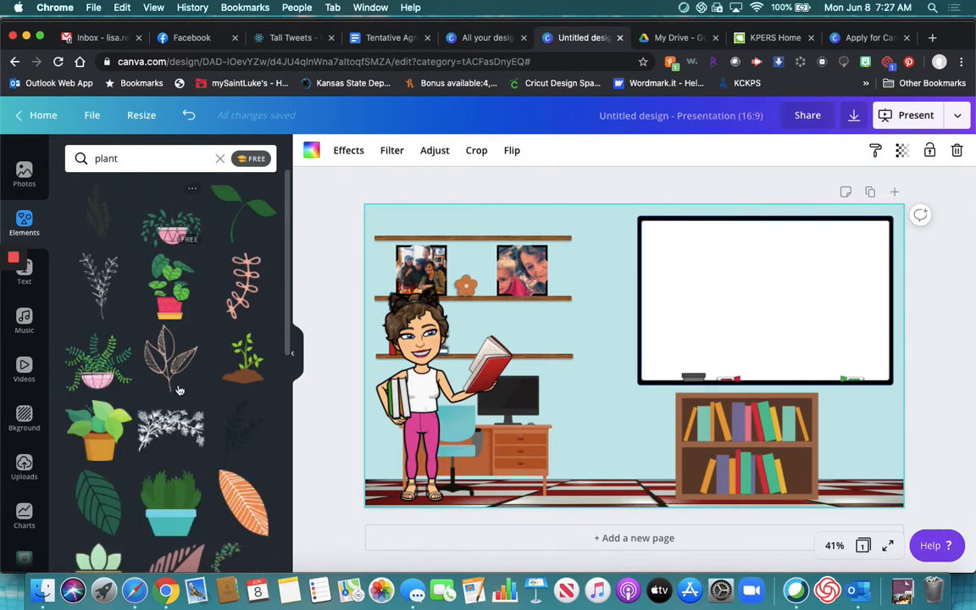
pyautogui.scroll(-3, 230, 394)
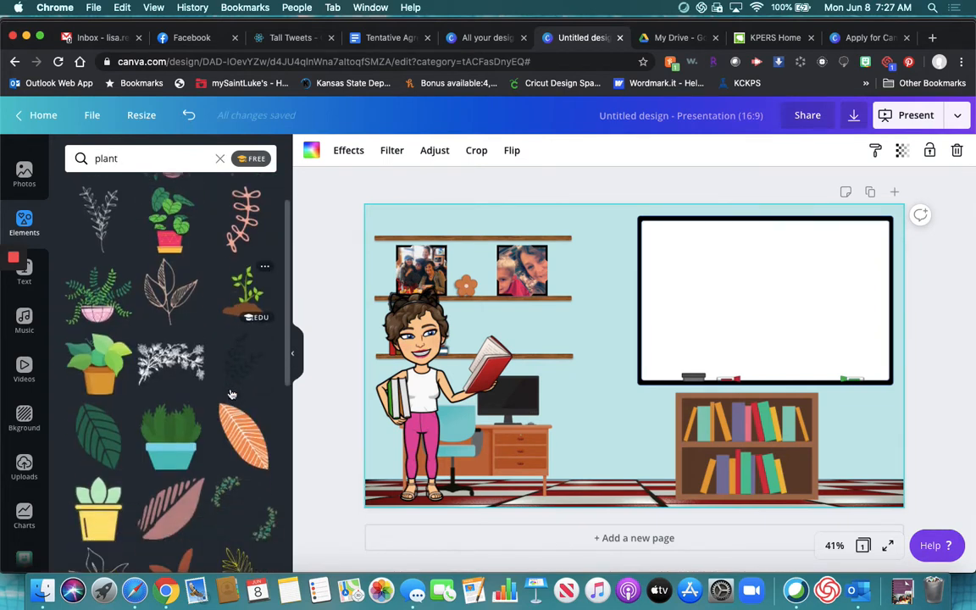
pyautogui.click(178, 436)
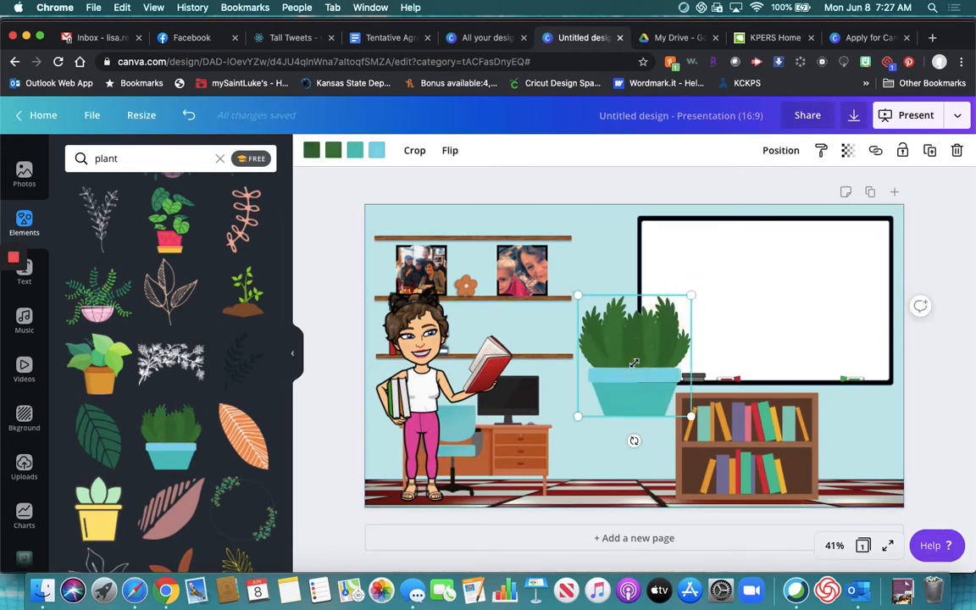
# - Shrink the potted plant and stand it at the right end of the lowest wall shelf
pyautogui.moveTo(630, 368); pyautogui.dragTo(614, 395)
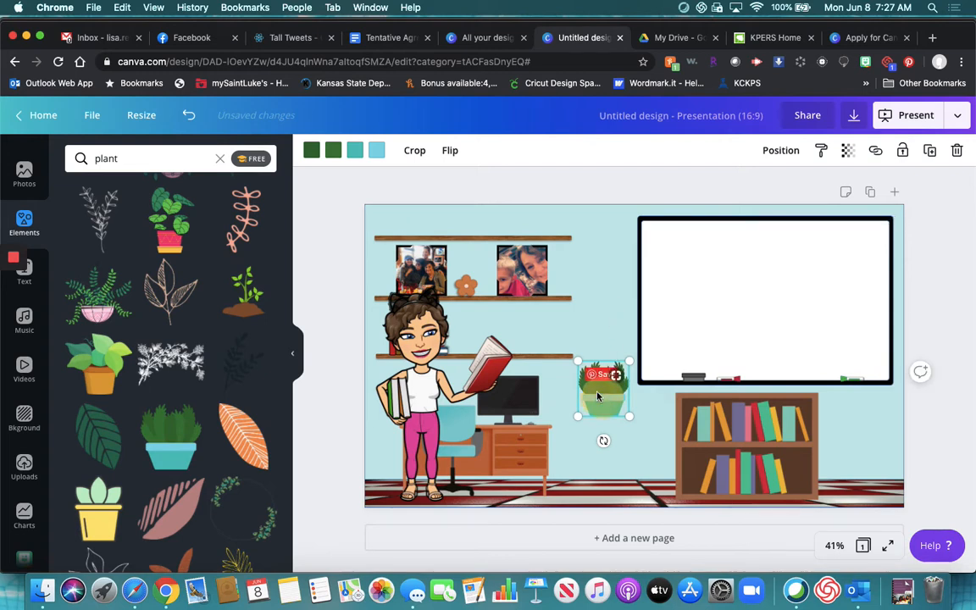
pyautogui.moveTo(597, 395); pyautogui.dragTo(543, 340)
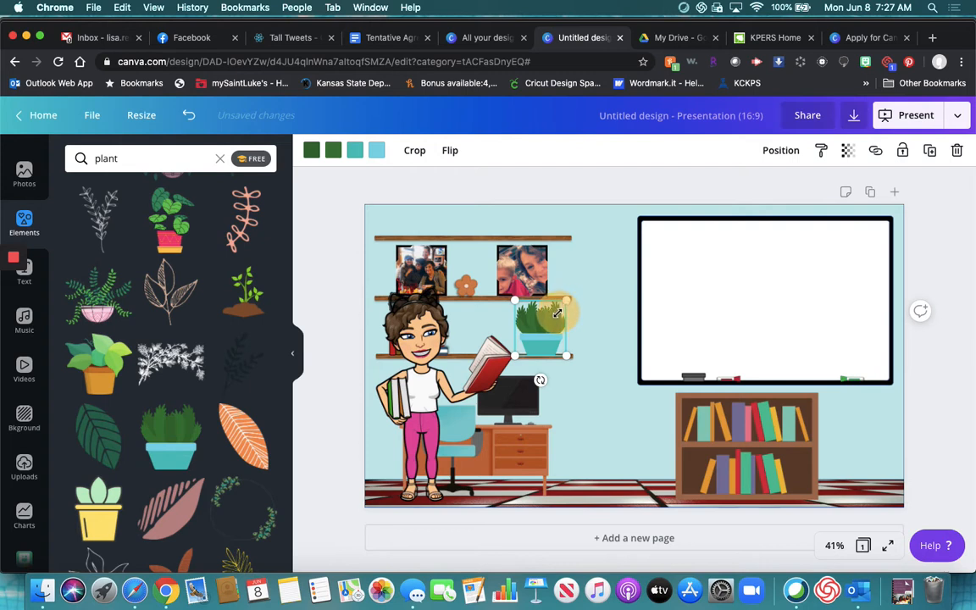
pyautogui.moveTo(616, 324); pyautogui.dragTo(618, 331)
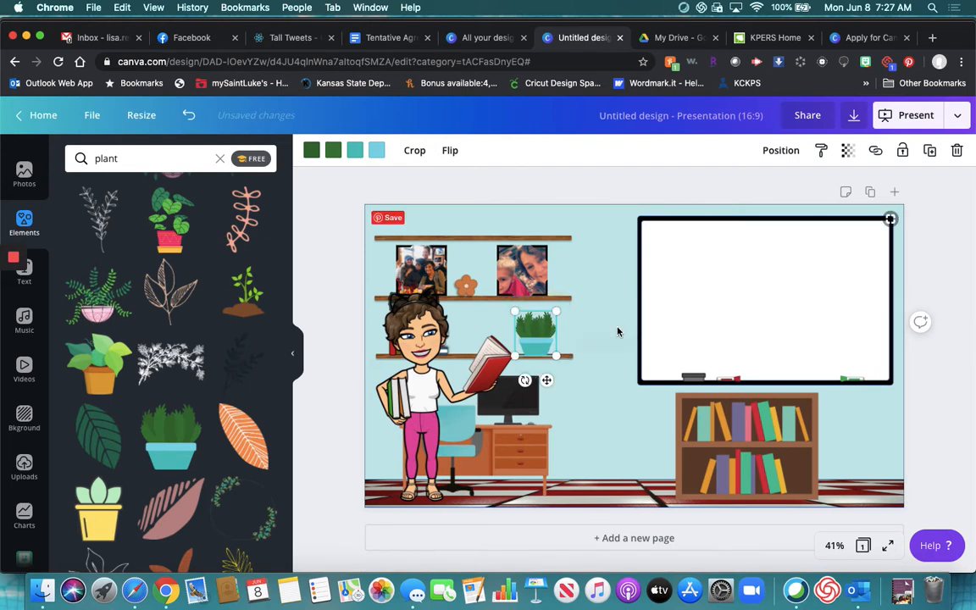
pyautogui.click(596, 348)
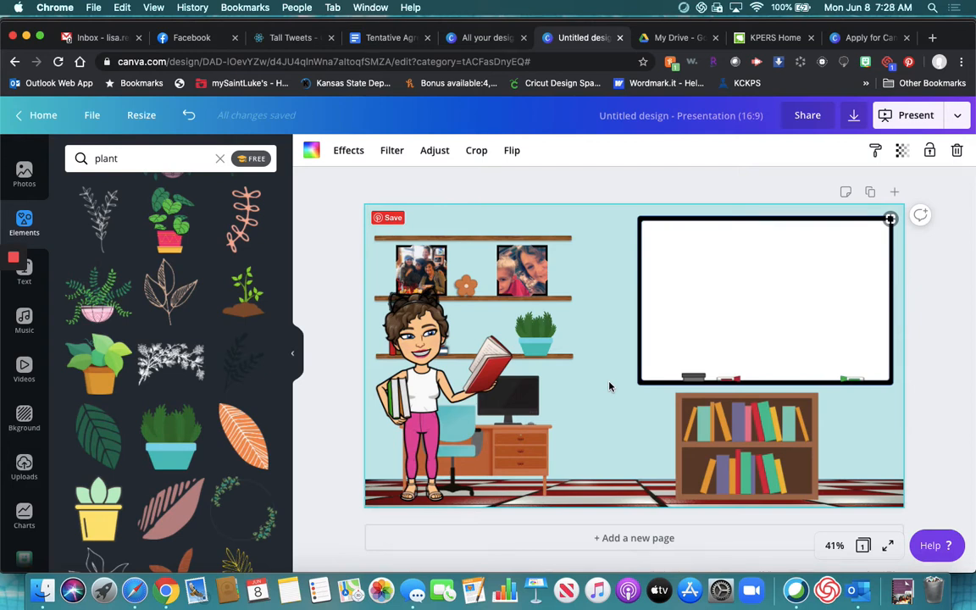
# - Shift the bookcase slightly to the right so that it is centred below the whiteboard
pyautogui.click(668, 381)
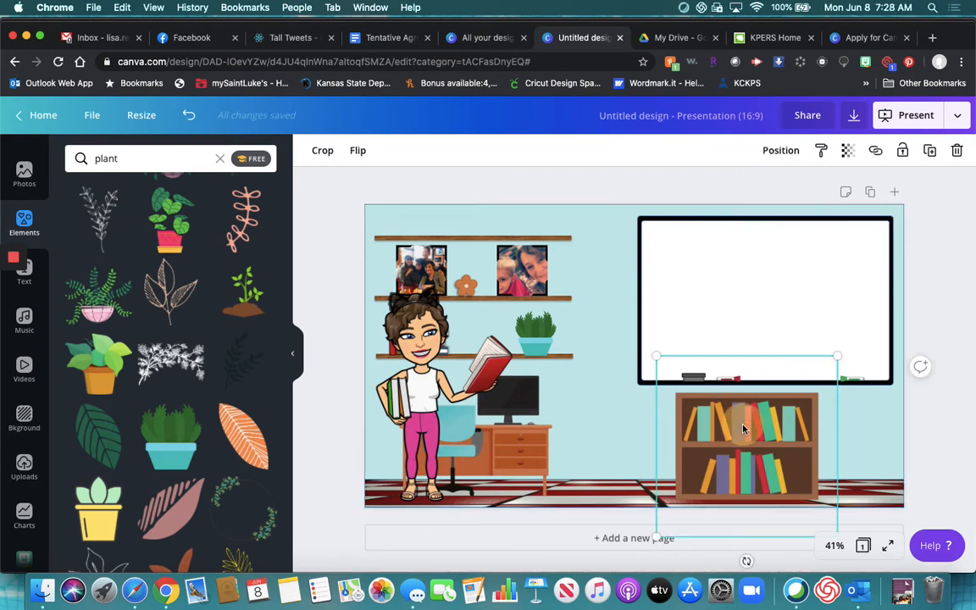
pyautogui.moveTo(759, 428); pyautogui.dragTo(776, 428)
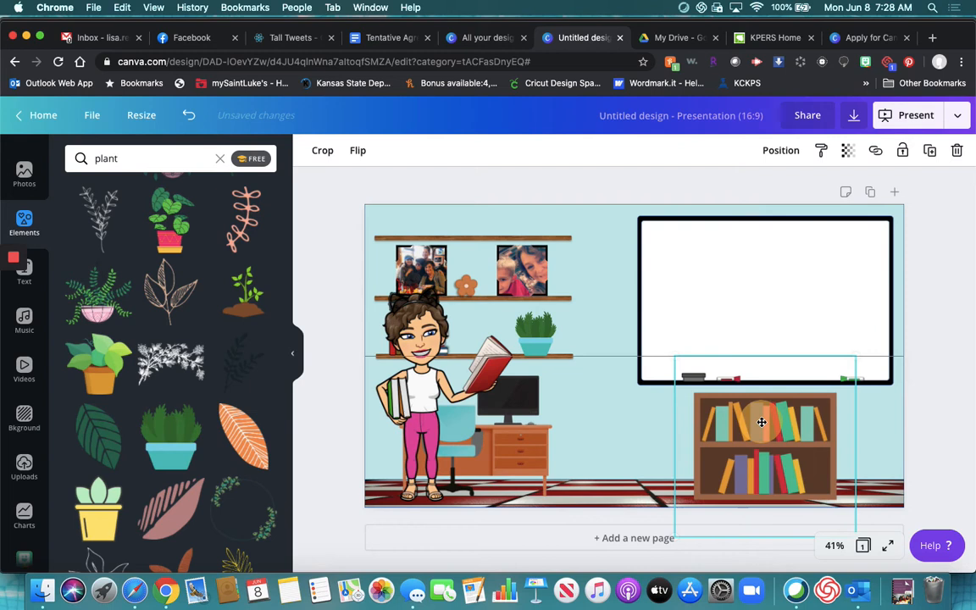
pyautogui.click(601, 294)
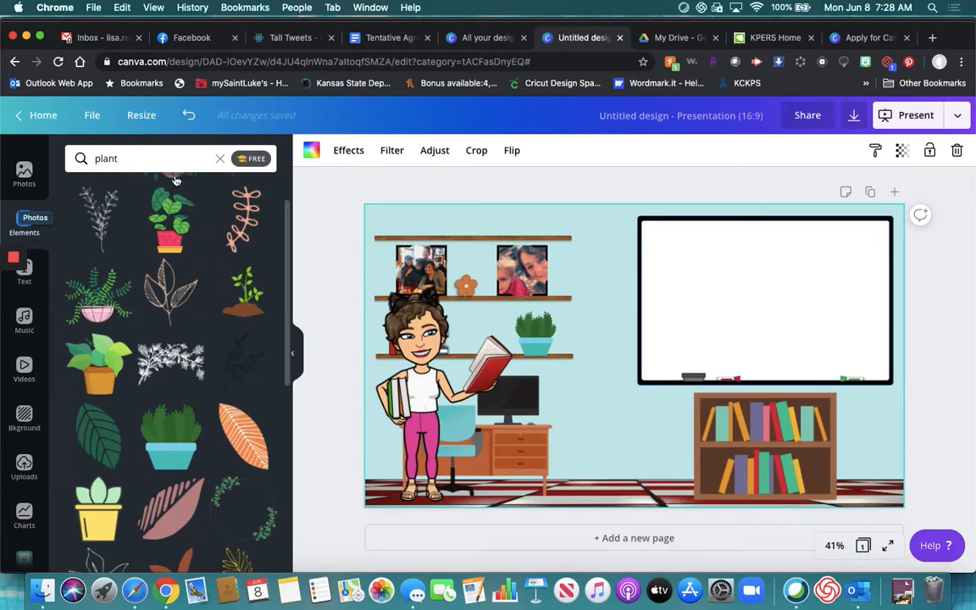
# - Search the elements library for "welcome" and place the red WELCOME lettering across the top of the whiteboard
pyautogui.click(219, 157)
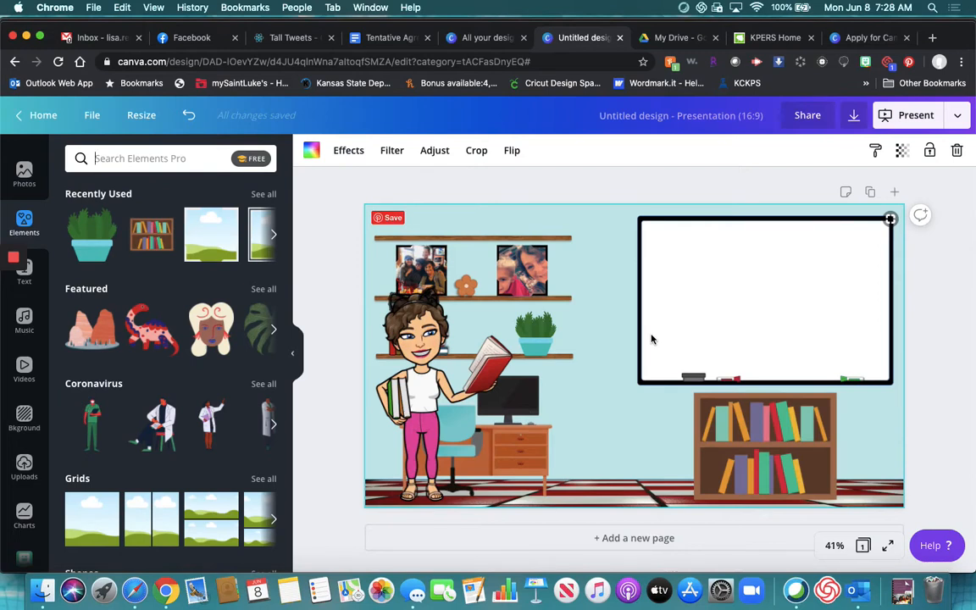
pyautogui.click(170, 166)
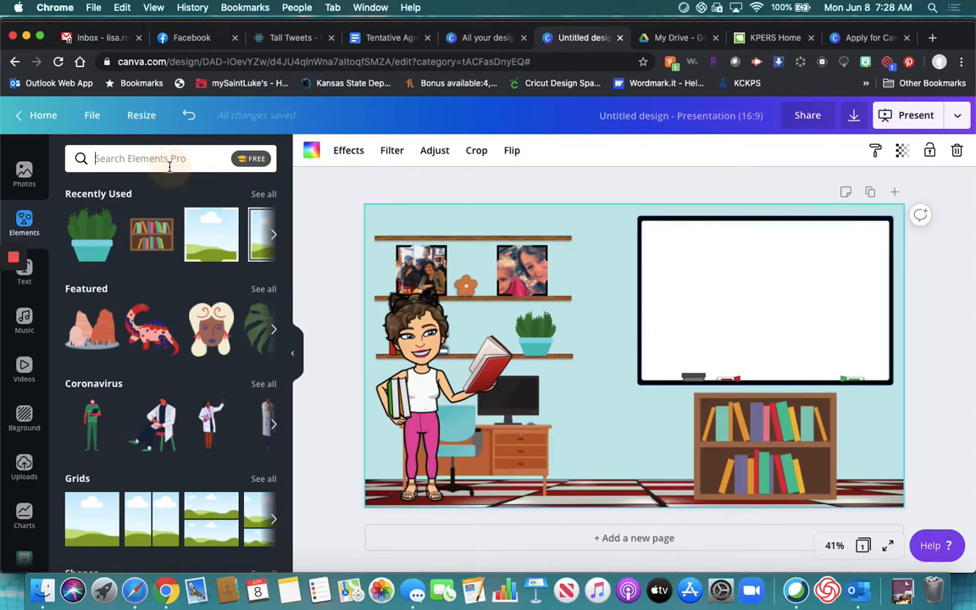
pyautogui.write('welcome')
pyautogui.press('Return')
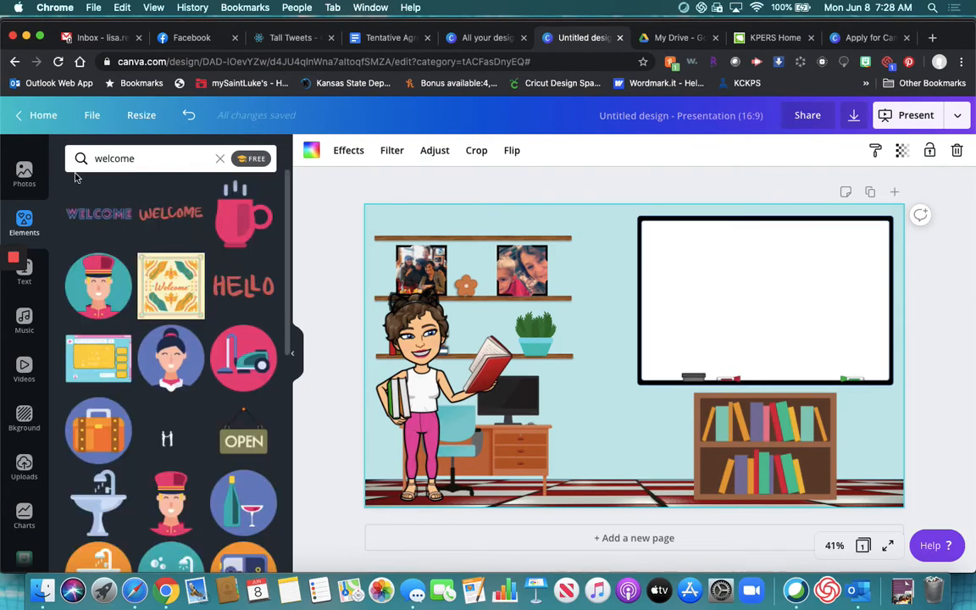
pyautogui.click(170, 213)
pyautogui.moveTo(666, 347); pyautogui.dragTo(794, 234)
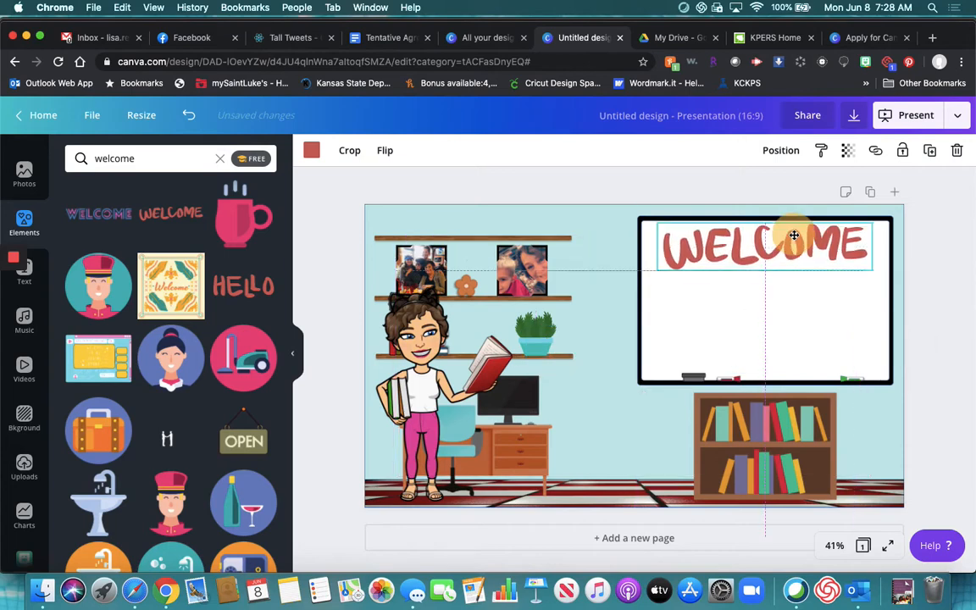
# - Delete the red WELCOME lettering from the whiteboard
pyautogui.click(715, 355)
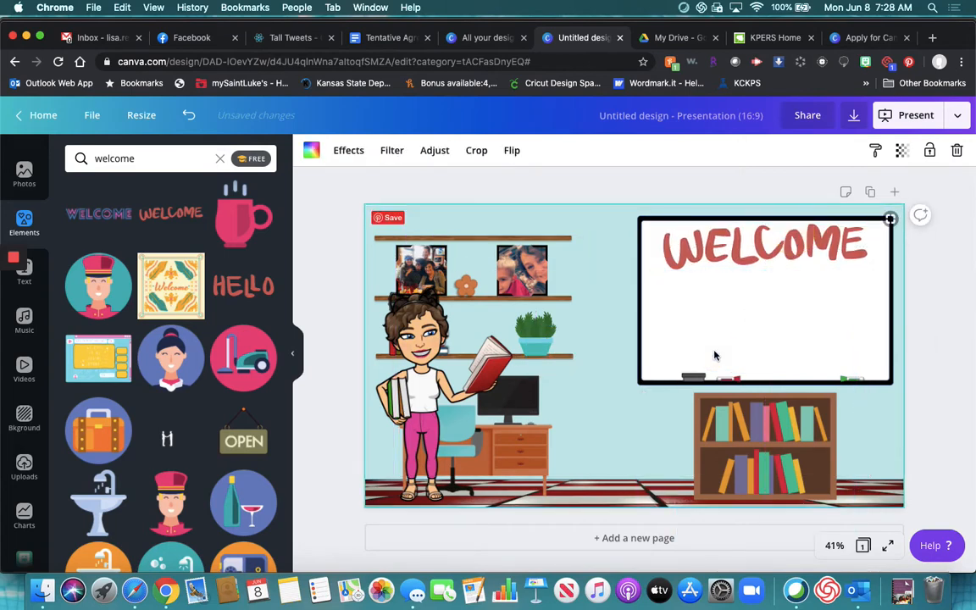
pyautogui.click(789, 259)
pyautogui.press('Delete')
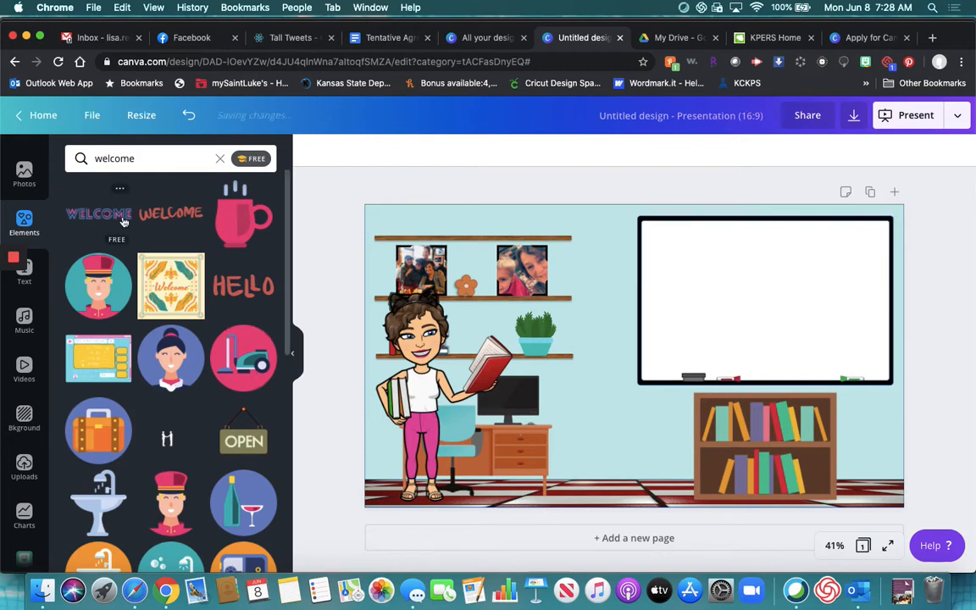
# - Search the elements library for "sign" and browse the results
pyautogui.click(219, 159)
pyautogui.write('sign')
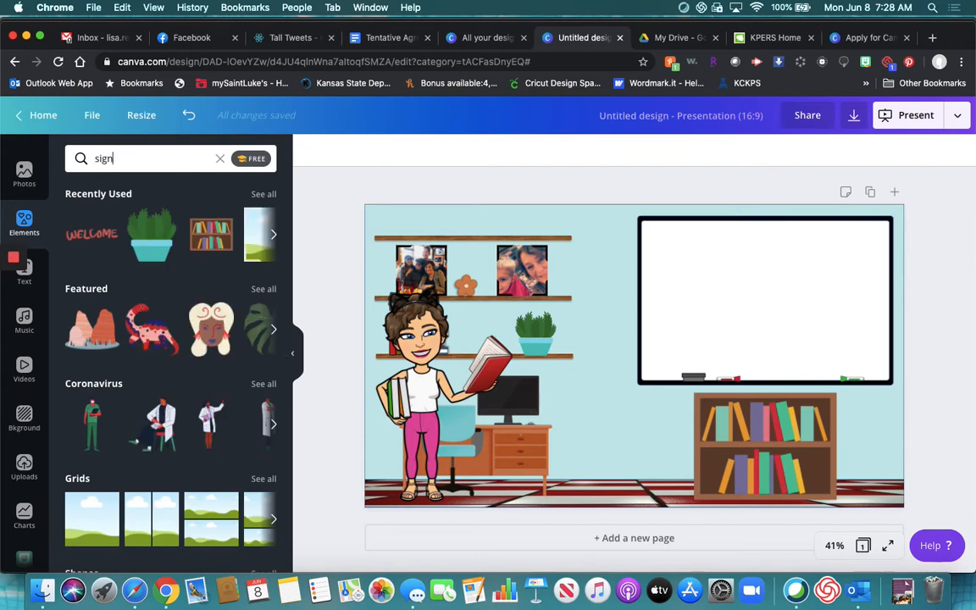
pyautogui.press('Return')
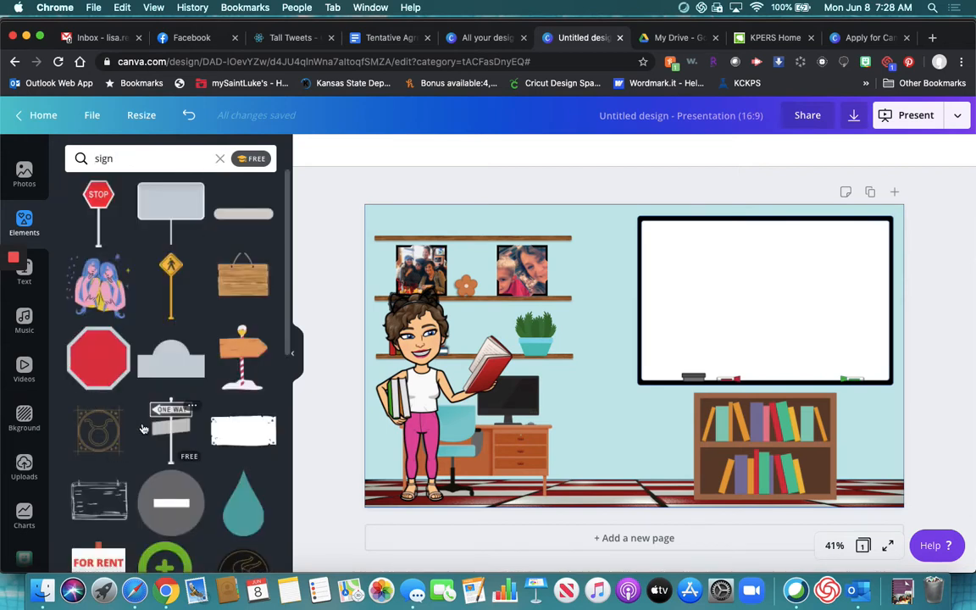
pyautogui.scroll(-2, 170, 424)
pyautogui.scroll(-5, 181, 465)
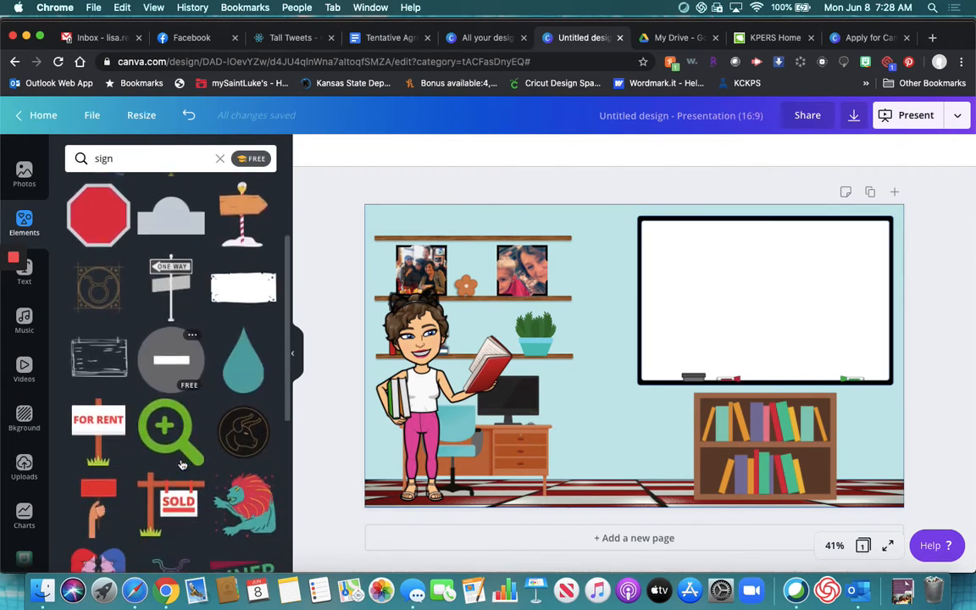
pyautogui.scroll(-7, 182, 465)
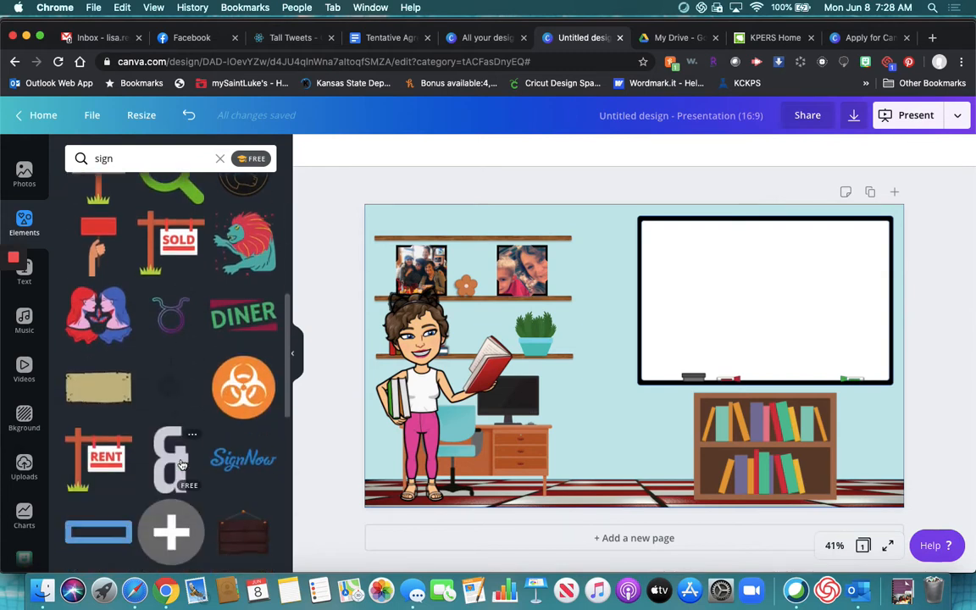
pyautogui.scroll(-4, 181, 463)
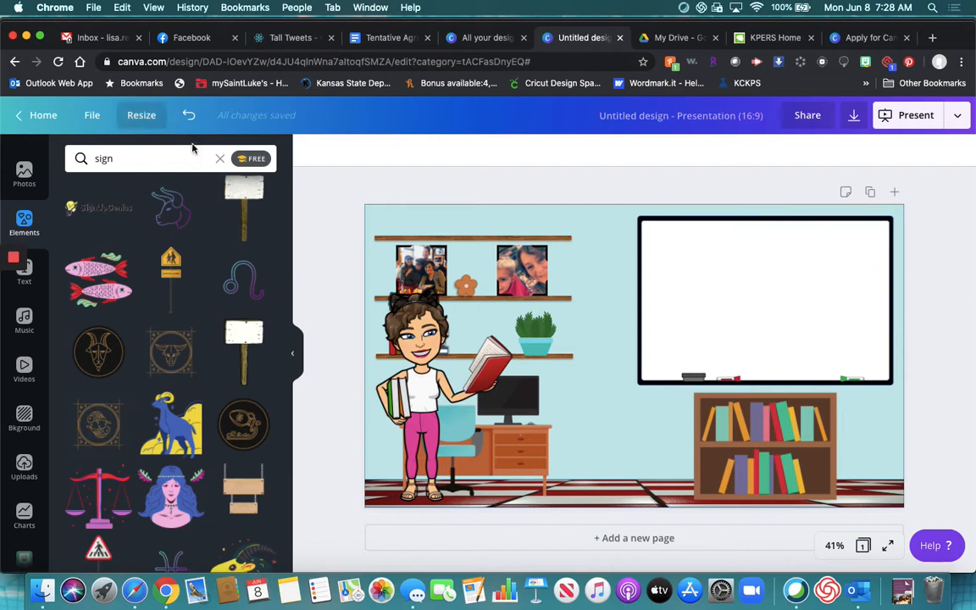
# - Clear the element search, show all Shapes and add the square with slightly rounded corners to the page
pyautogui.click(219, 159)
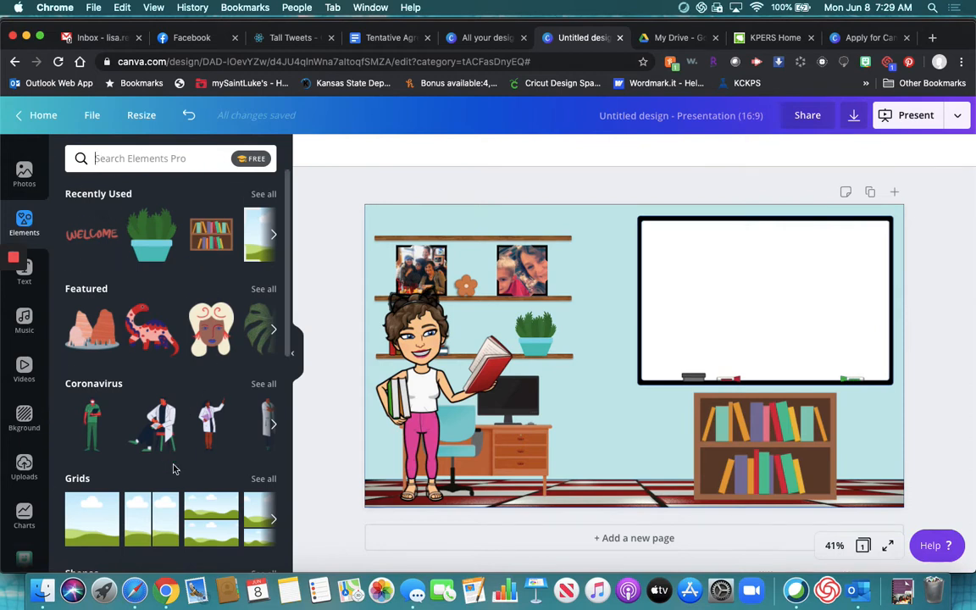
pyautogui.scroll(-5, 222, 407)
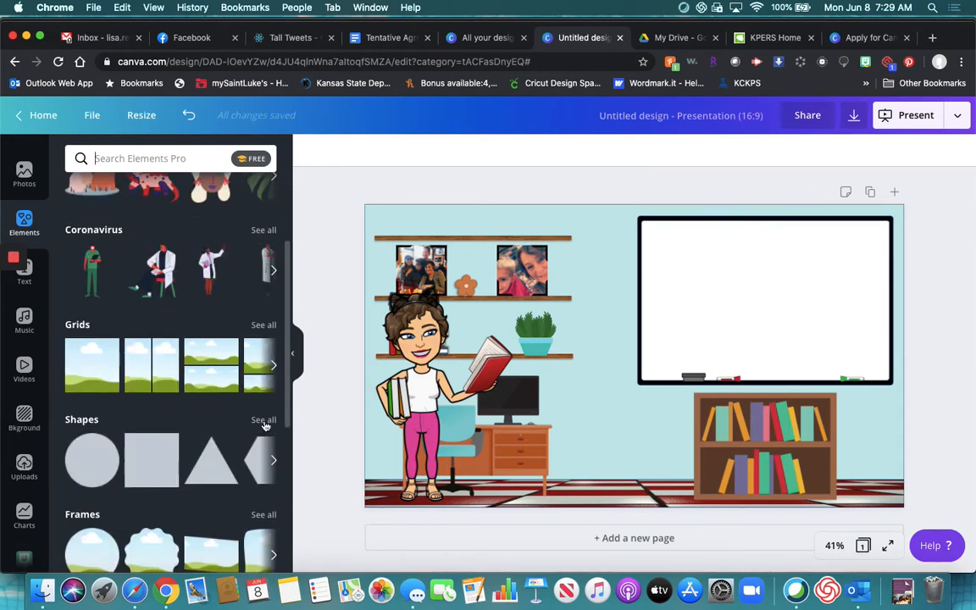
pyautogui.click(263, 420)
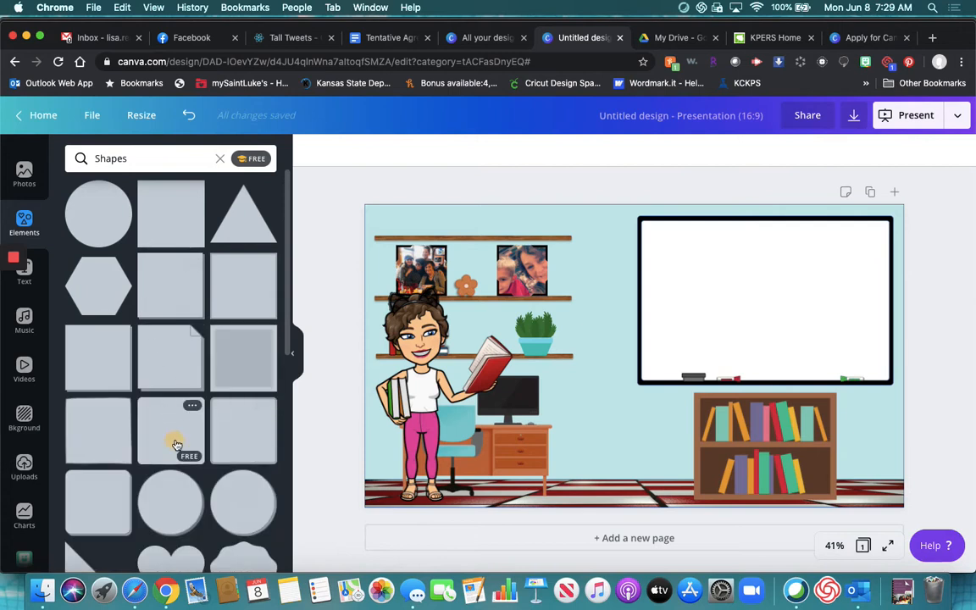
pyautogui.click(176, 445)
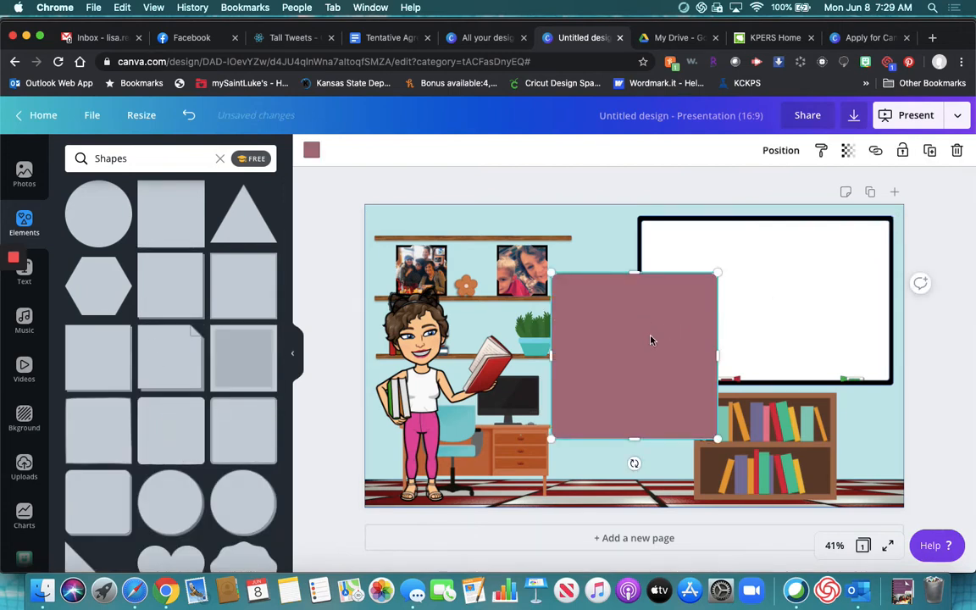
# - Recolour the rounded square with the crimson swatch from the photo colours
pyautogui.click(312, 152)
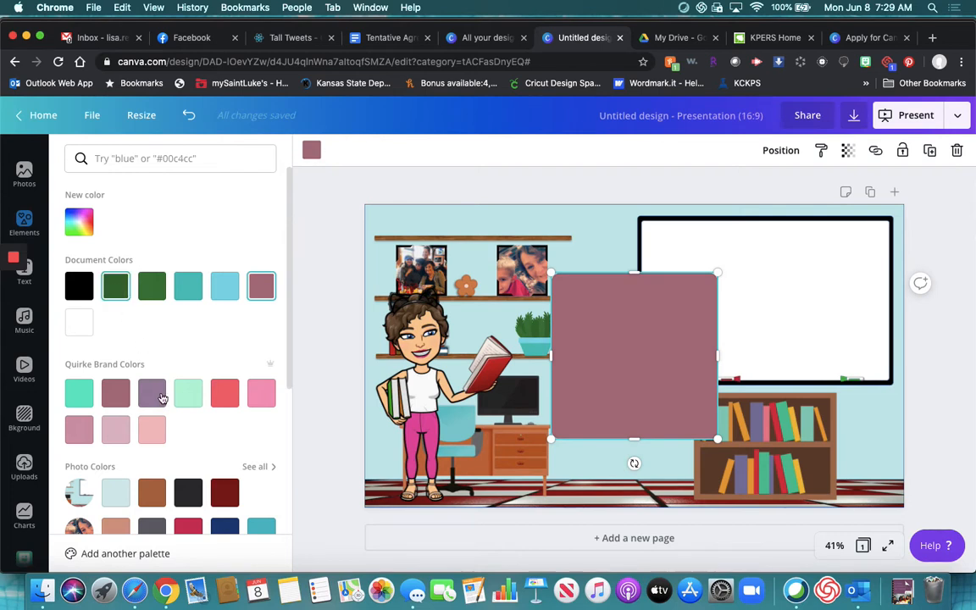
pyautogui.scroll(-2, 162, 398)
pyautogui.click(188, 425)
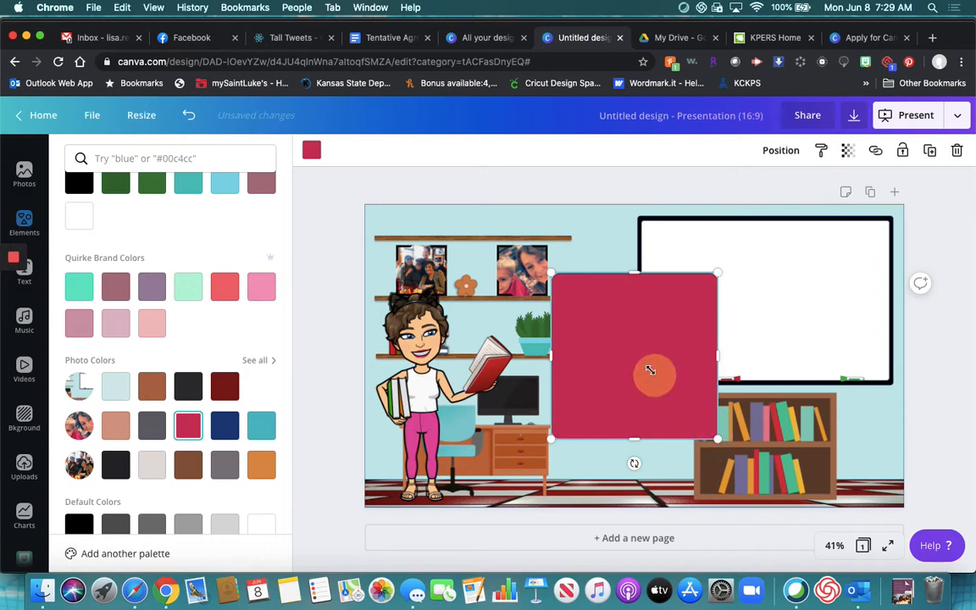
# - Shrink the crimson square to a small tile and place it in the whiteboard's upper-left corner
pyautogui.moveTo(634, 346); pyautogui.dragTo(634, 347)
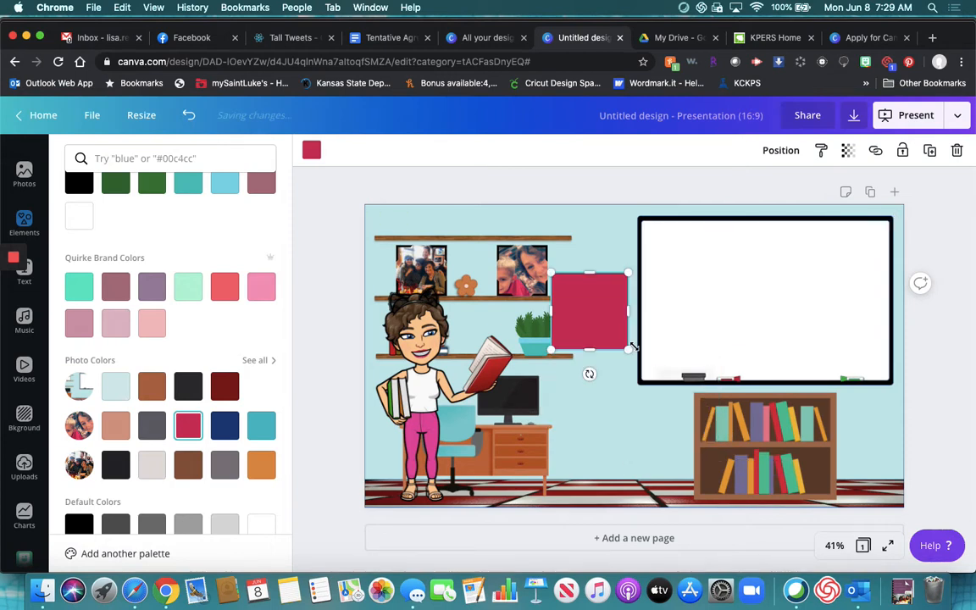
pyautogui.moveTo(582, 316); pyautogui.dragTo(684, 282)
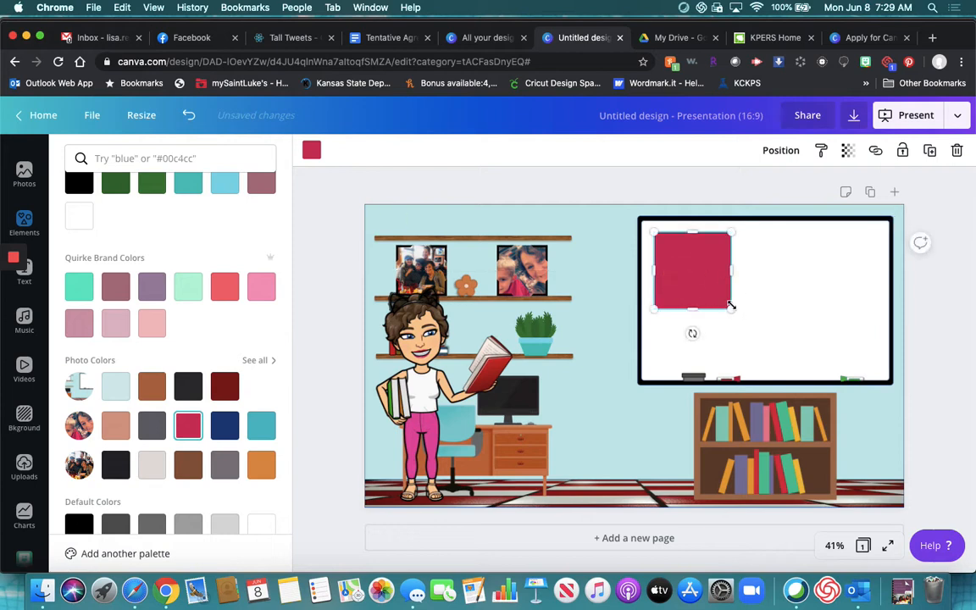
pyautogui.moveTo(732, 307); pyautogui.dragTo(710, 284)
pyautogui.click(680, 269)
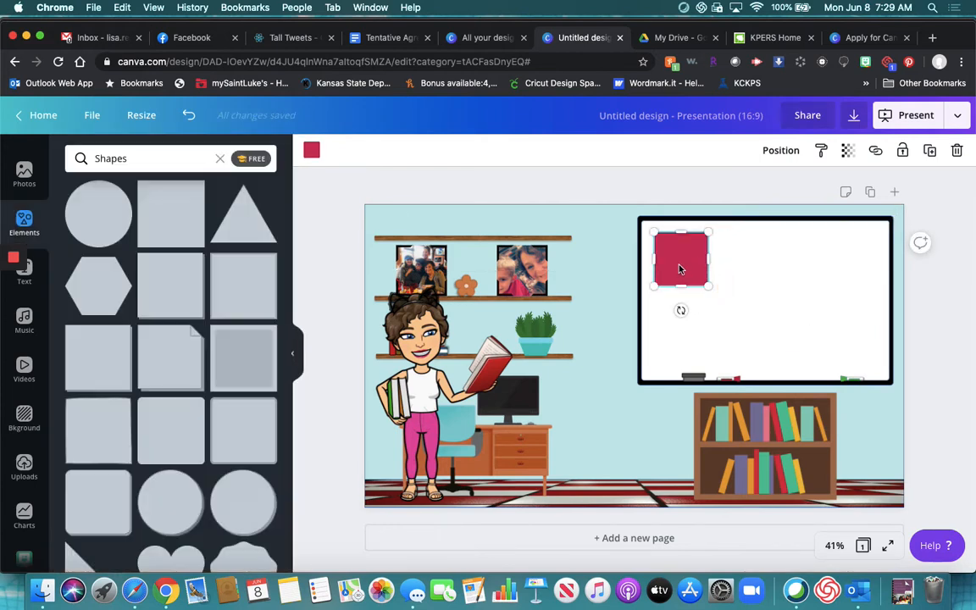
# - Duplicate the crimson square, place the copy just to its right on the whiteboard and recolour it light blue
pyautogui.click(930, 151)
pyautogui.moveTo(682, 270); pyautogui.dragTo(742, 268)
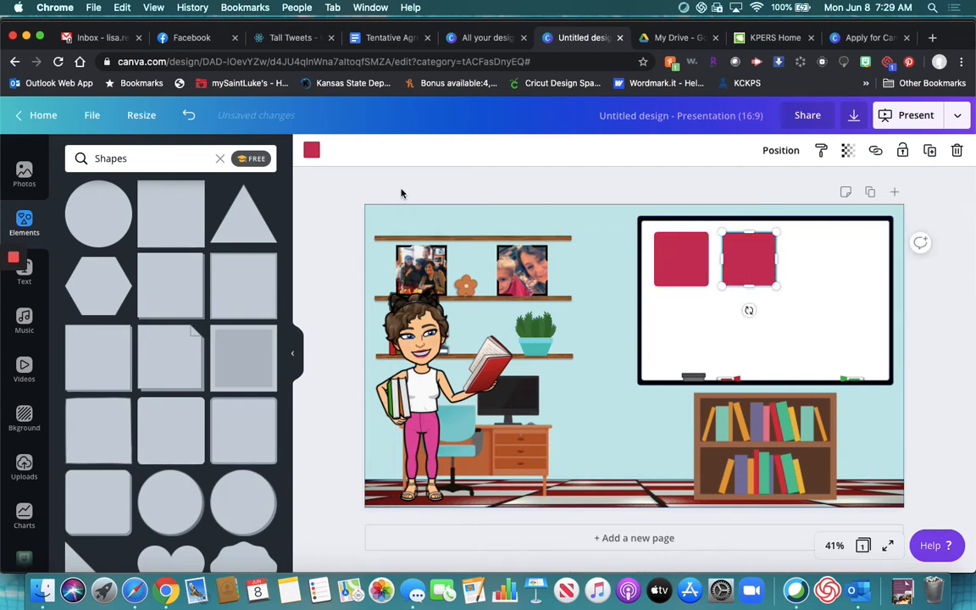
pyautogui.click(311, 150)
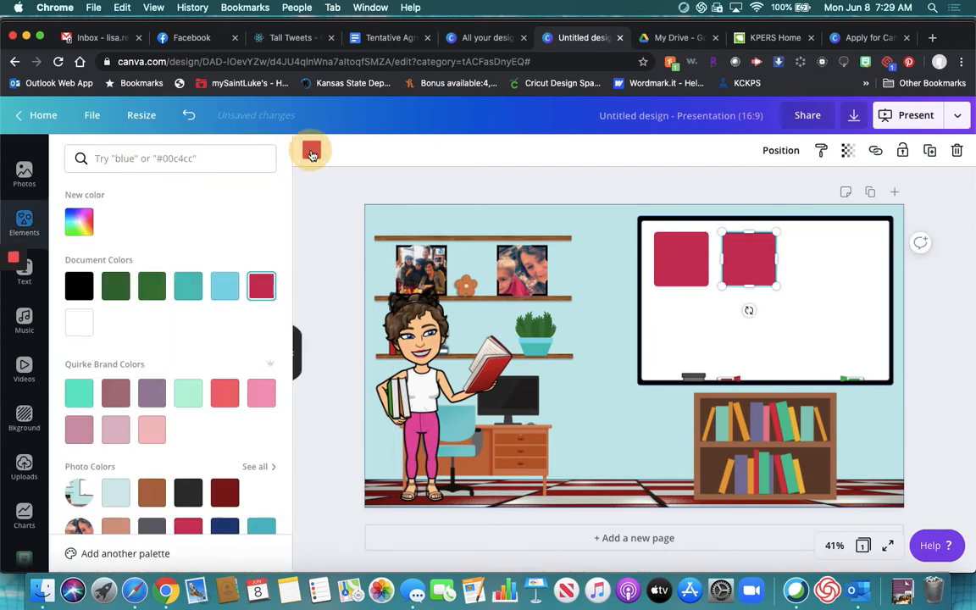
pyautogui.click(225, 287)
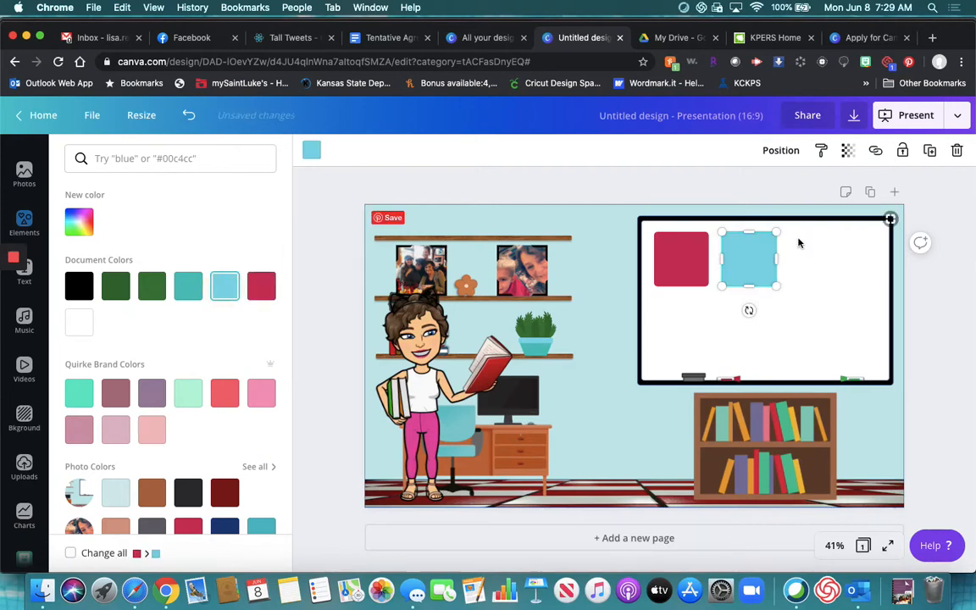
# - Duplicate the light blue square and place the copy to its right, level with the other squares on the whiteboard
pyautogui.click(930, 150)
pyautogui.moveTo(759, 280); pyautogui.dragTo(820, 269)
pyautogui.click(755, 265)
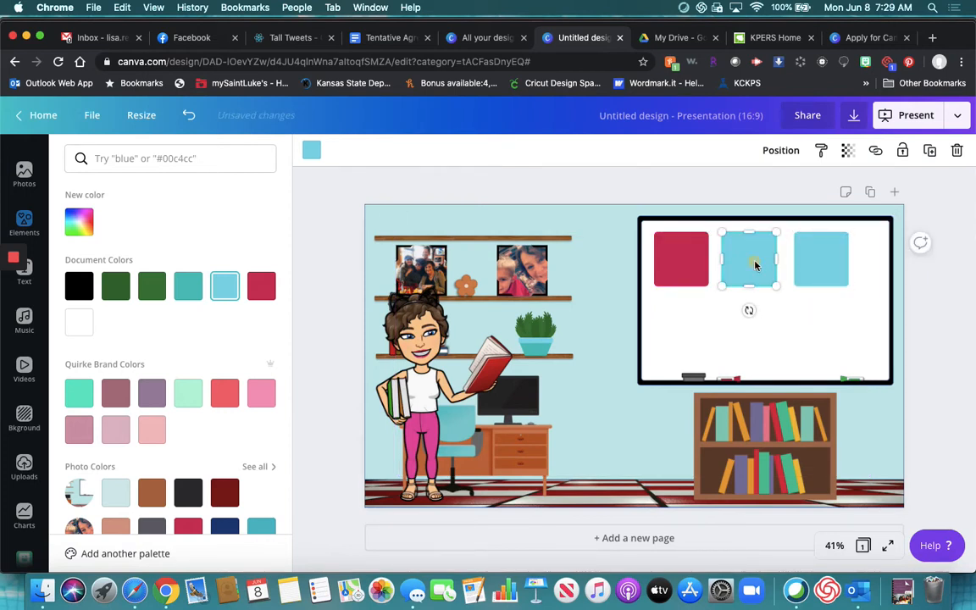
# - Shift the middle blue square slightly right to even the spacing and recolour the third square mint green from the brand colours
pyautogui.moveTo(756, 265); pyautogui.dragTo(760, 262)
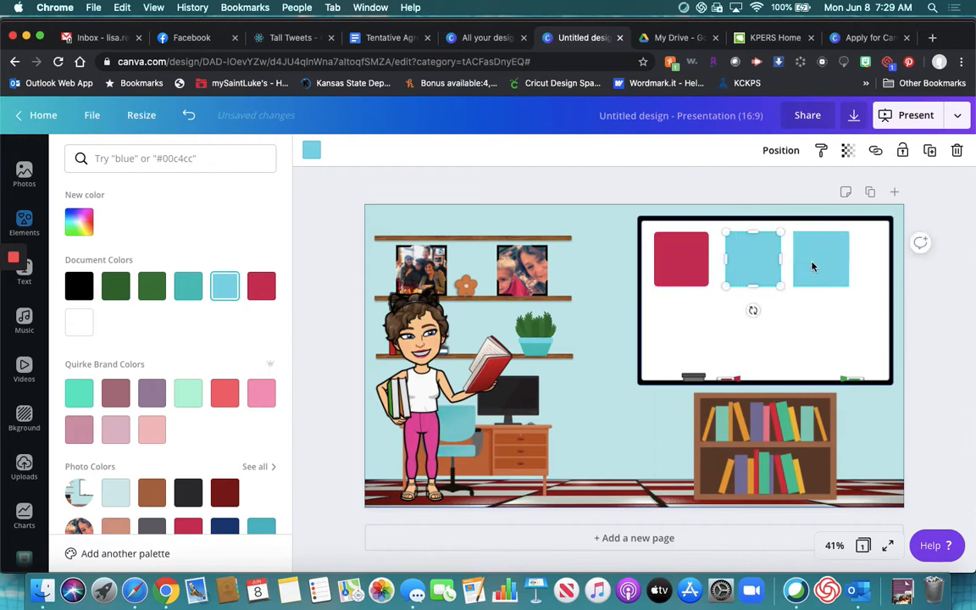
pyautogui.click(813, 266)
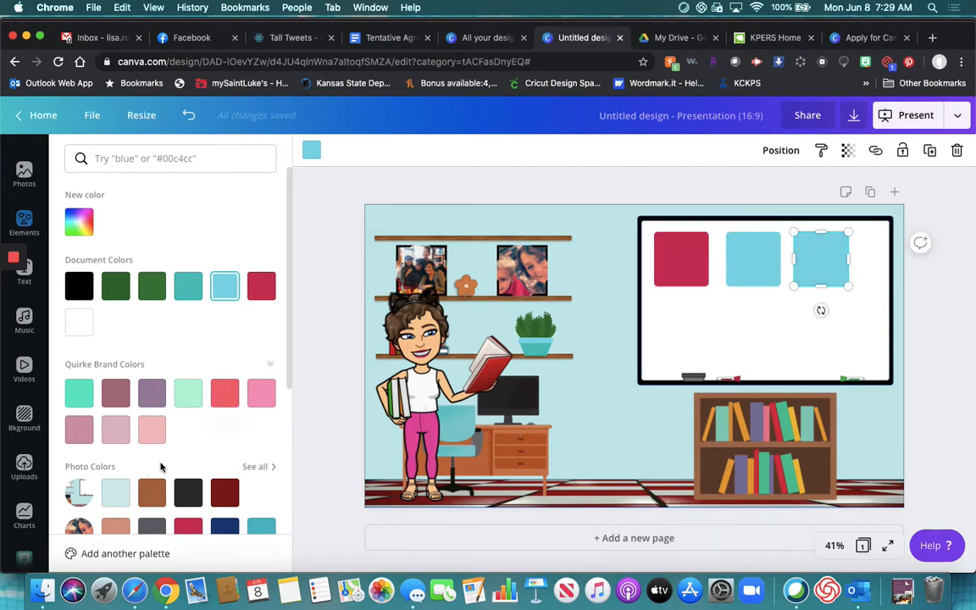
pyautogui.scroll(-3, 200, 339)
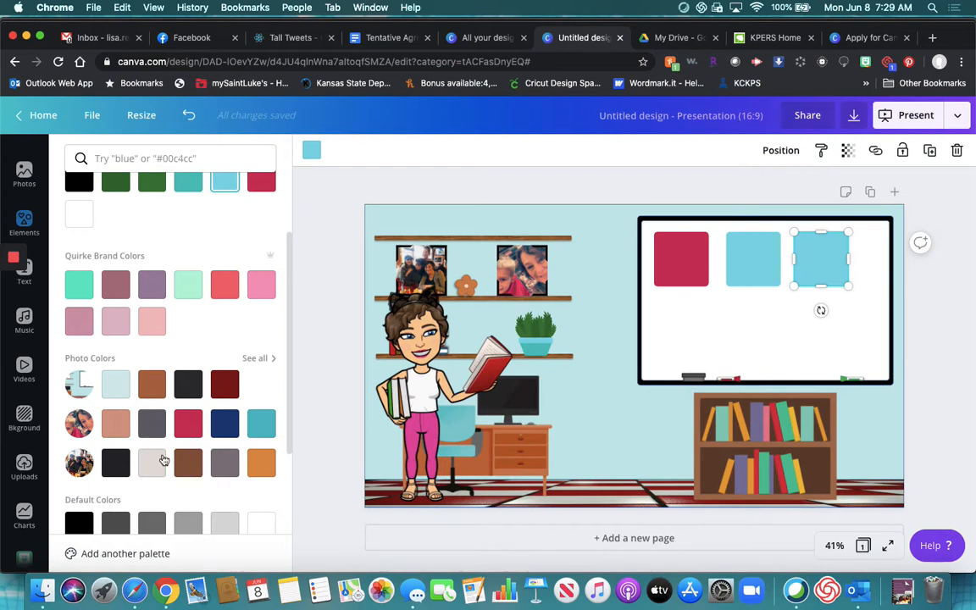
pyautogui.scroll(-4, 156, 427)
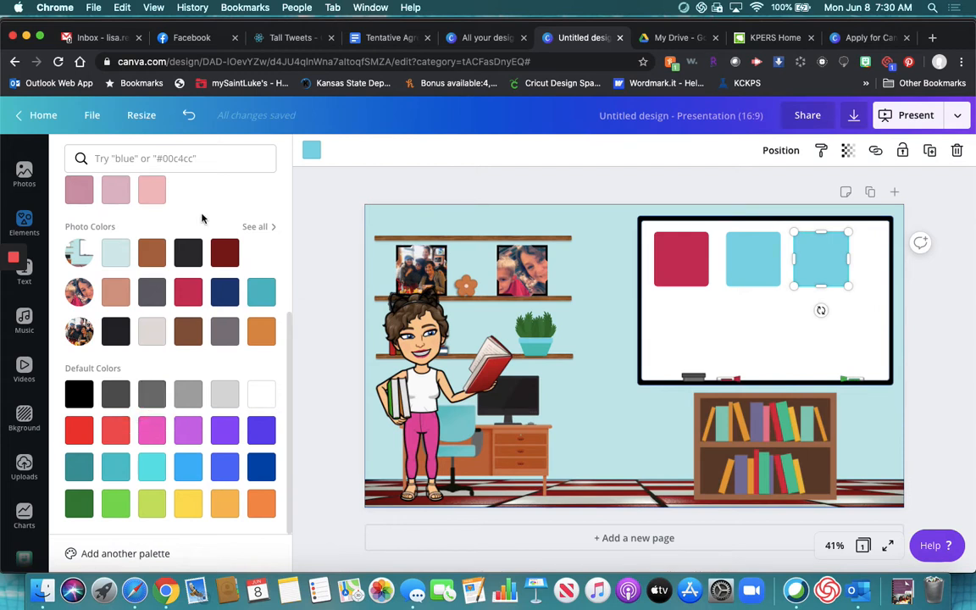
pyautogui.scroll(6, 202, 220)
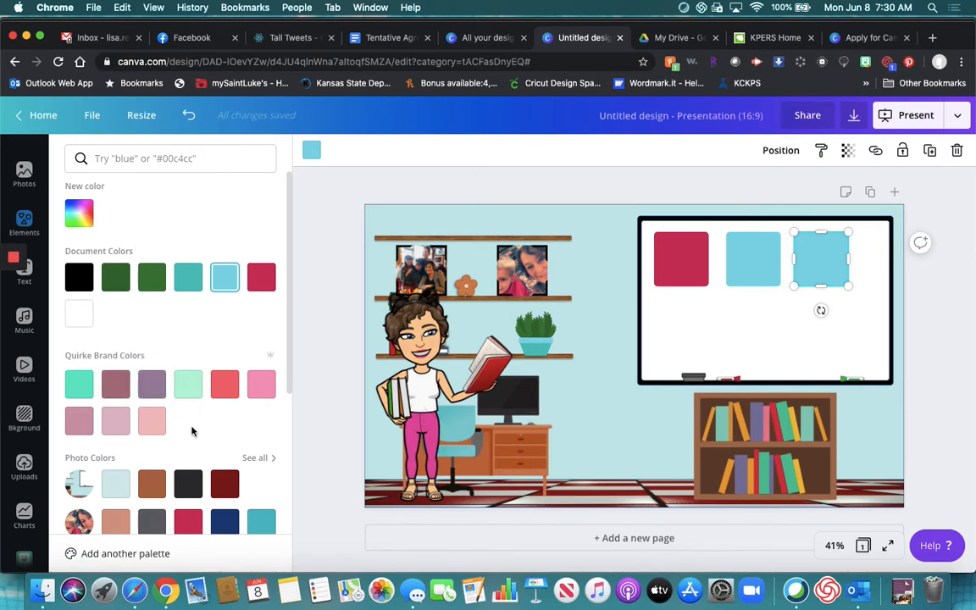
pyautogui.click(78, 388)
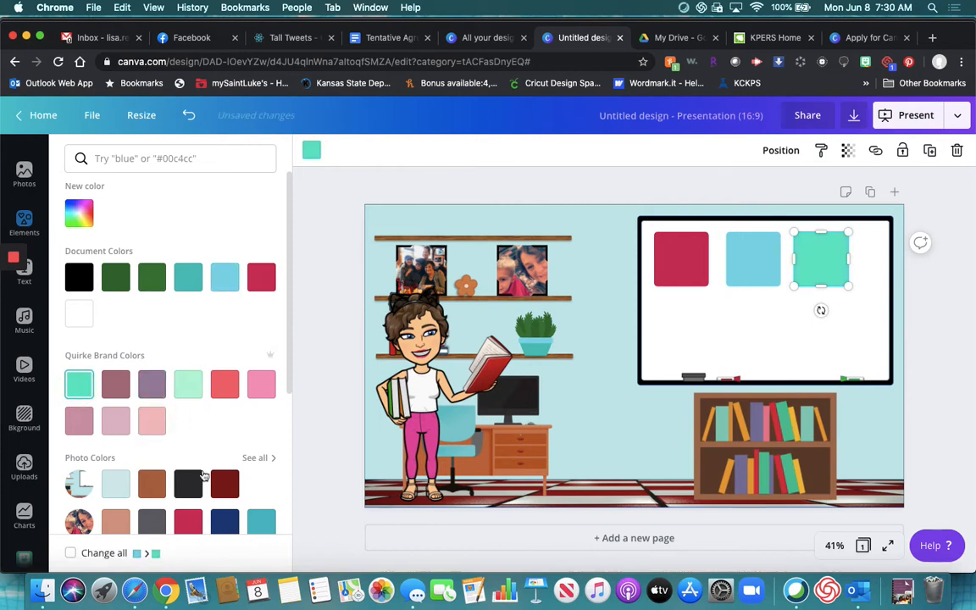
# - Duplicate the mint green square, place the copy below the crimson square and recolour it yellow from the default colours
pyautogui.scroll(-5, 203, 470)
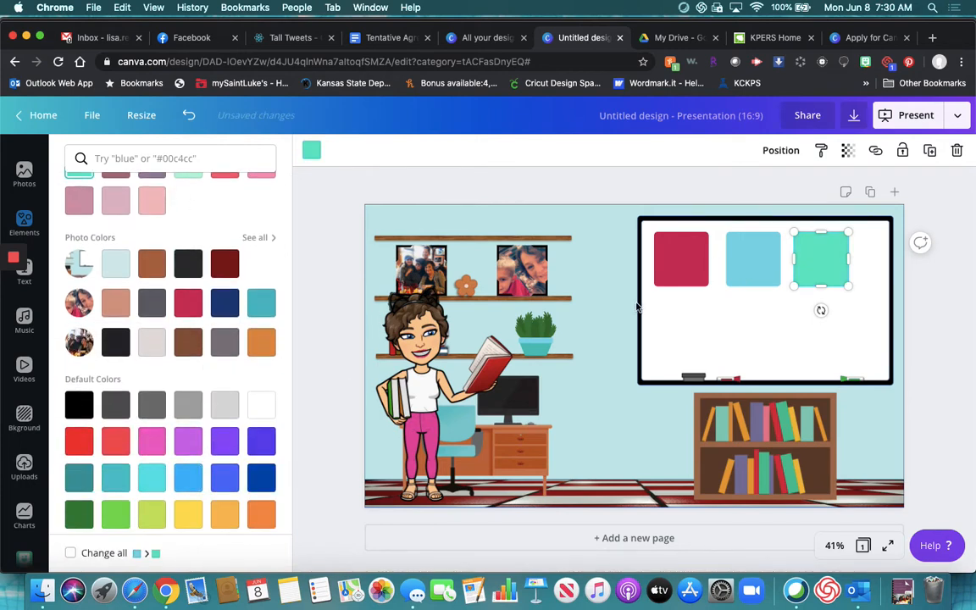
pyautogui.click(930, 150)
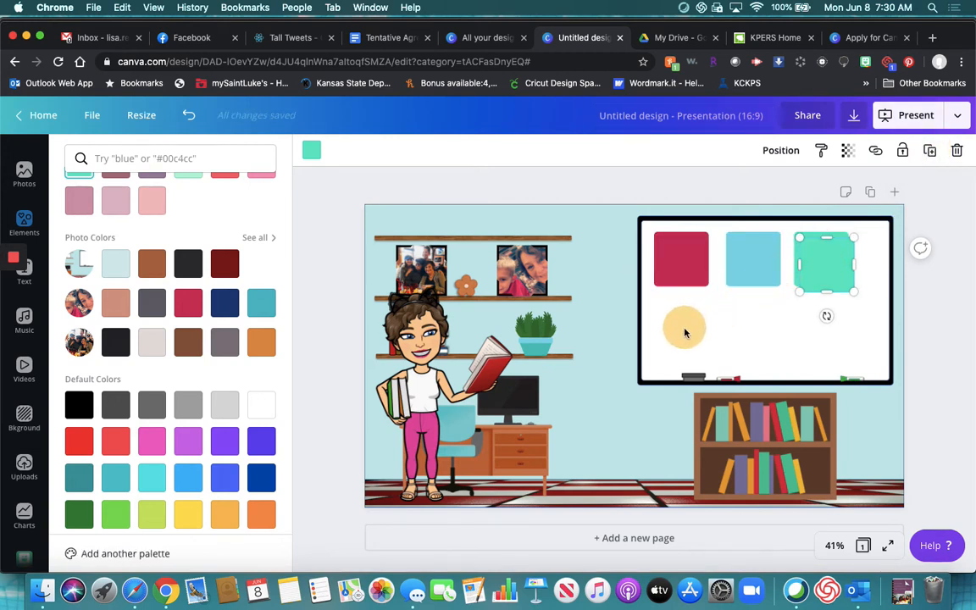
pyautogui.moveTo(685, 332); pyautogui.dragTo(681, 329)
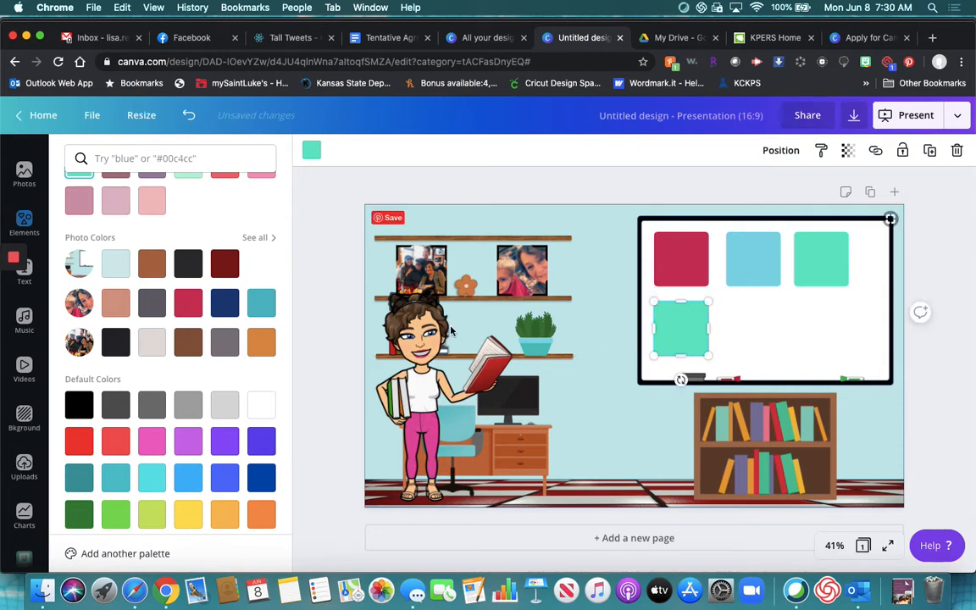
pyautogui.click(189, 514)
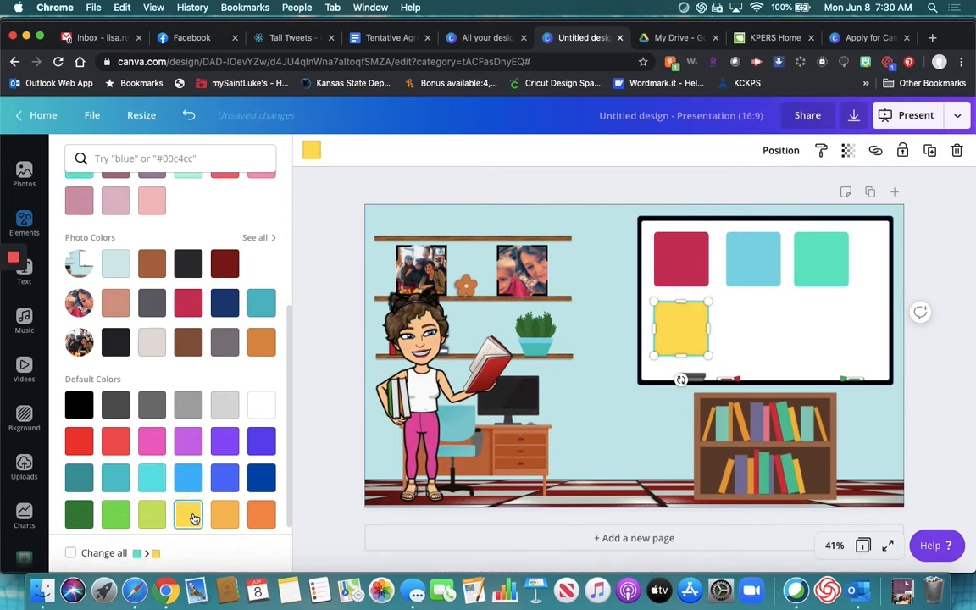
# - Duplicate the yellow square, place the copy to its right in the second row and recolour it pink from the default colours
pyautogui.click(930, 150)
pyautogui.moveTo(683, 345); pyautogui.dragTo(749, 333)
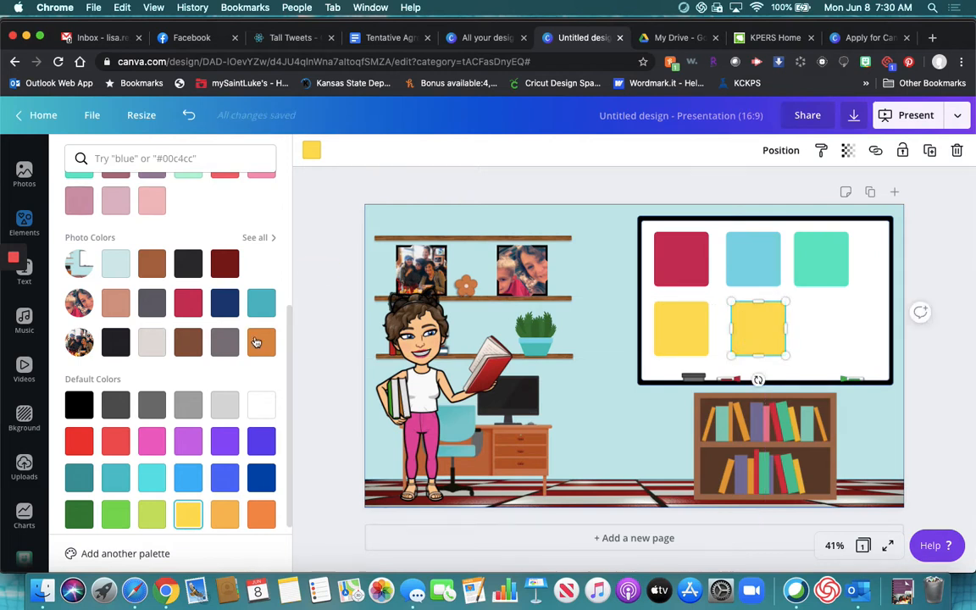
pyautogui.click(152, 441)
pyautogui.click(835, 336)
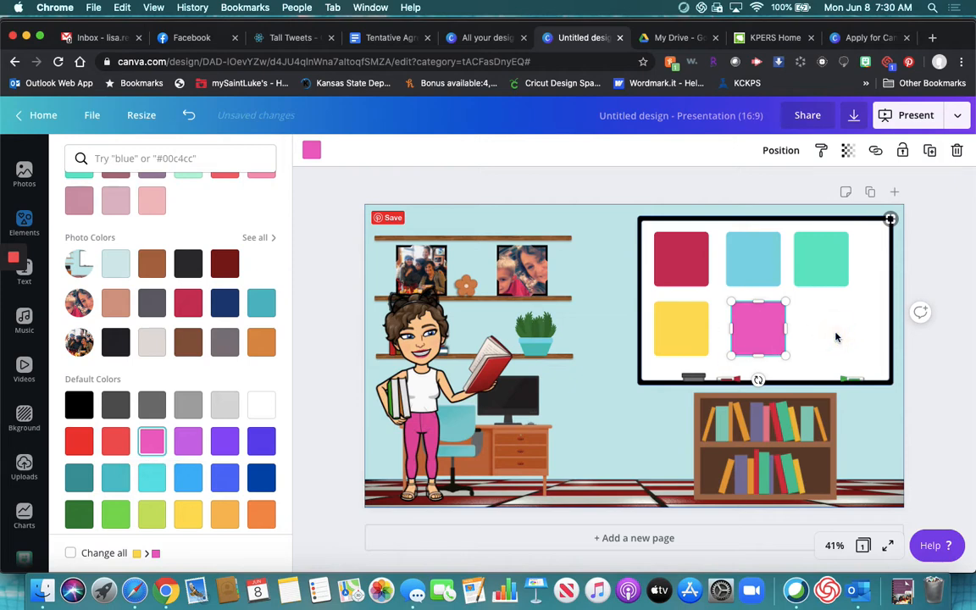
# - Add the uploaded wildcat head logo, shrink it to tile size and place it right of the pink square on the whiteboard
pyautogui.click(24, 468)
pyautogui.scroll(-2, 142, 366)
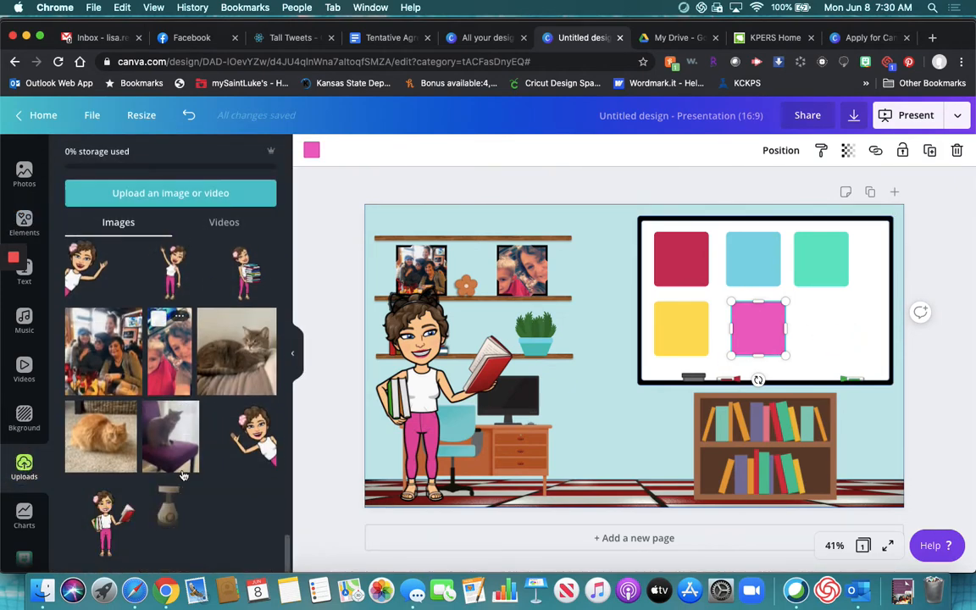
pyautogui.scroll(10, 182, 475)
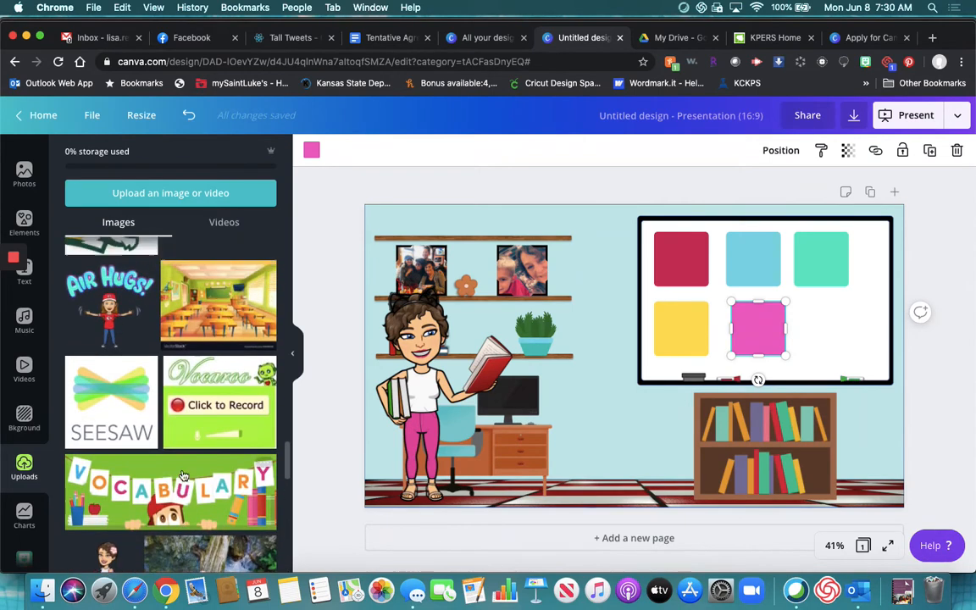
pyautogui.scroll(5, 170, 471)
pyautogui.scroll(-2, 136, 461)
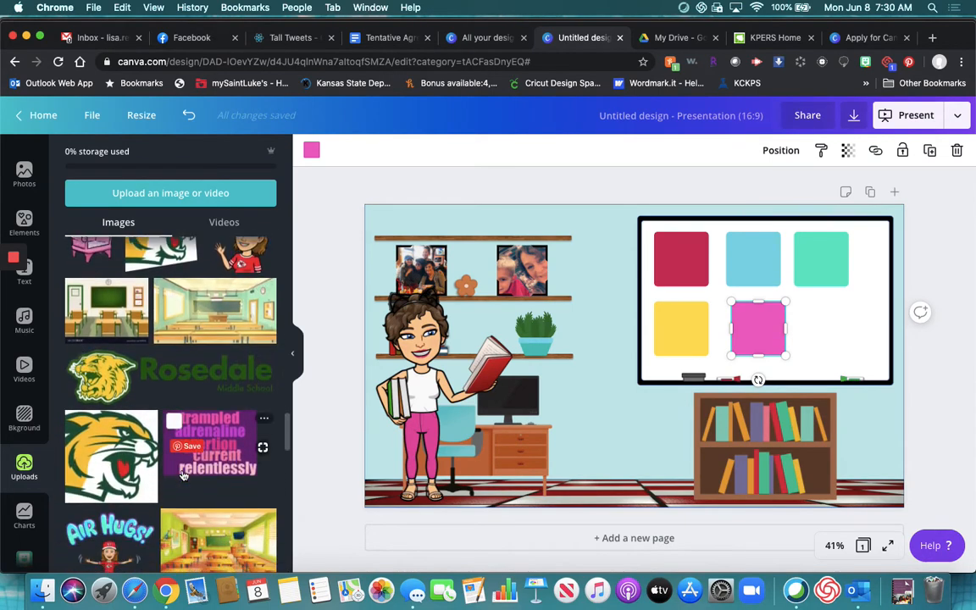
pyautogui.click(133, 460)
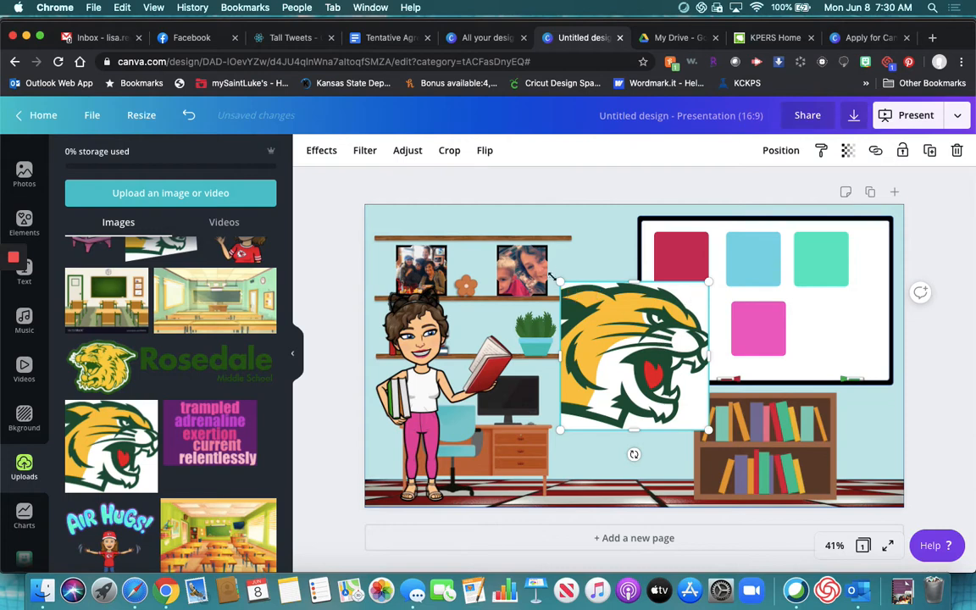
pyautogui.moveTo(559, 282); pyautogui.dragTo(837, 328)
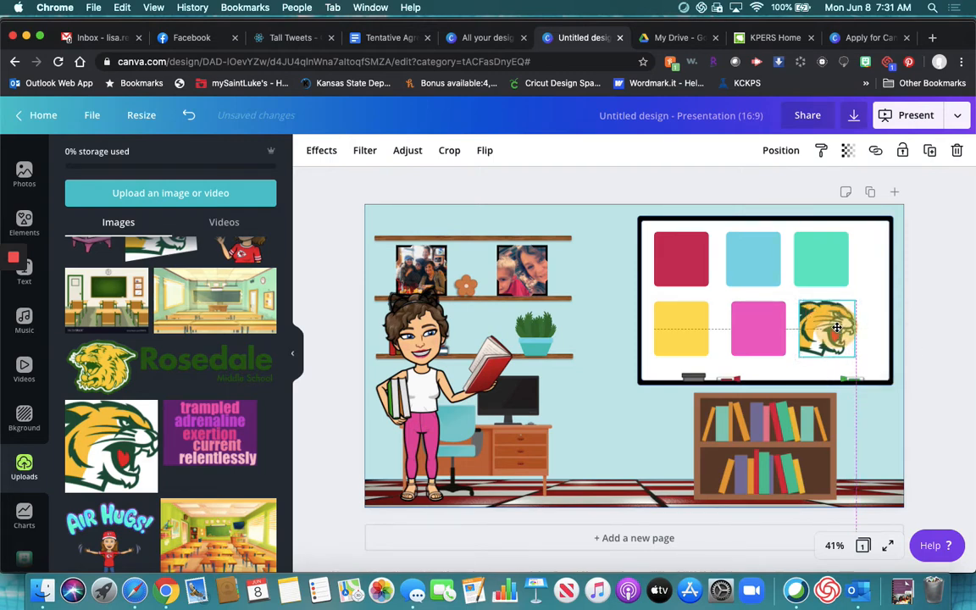
pyautogui.click(937, 299)
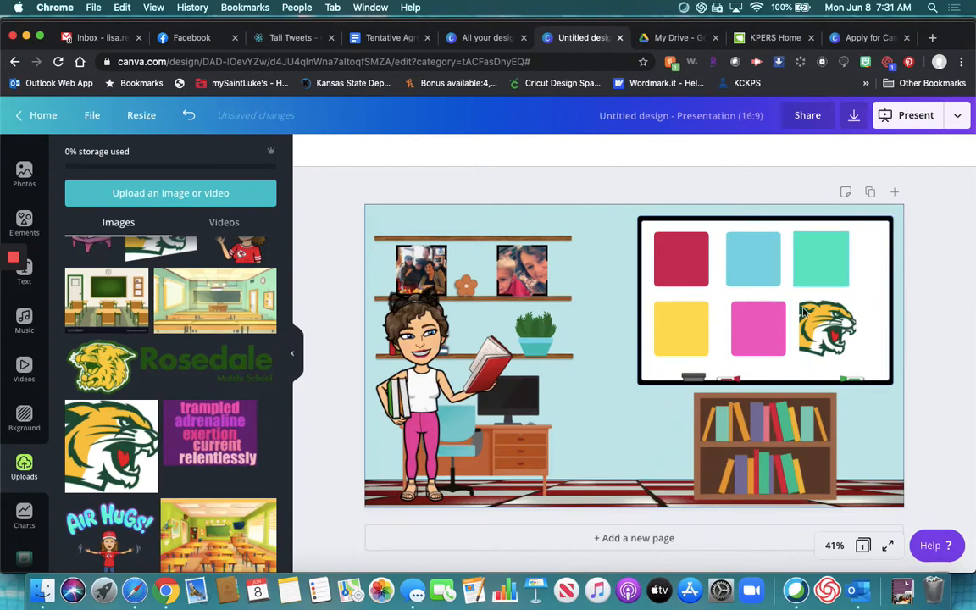
# - Align the whiteboard tiles in columns by shifting the green and light blue squares and the wildcat logo slightly right
pyautogui.moveTo(829, 259); pyautogui.dragTo(837, 258)
pyautogui.moveTo(754, 264); pyautogui.dragTo(759, 266)
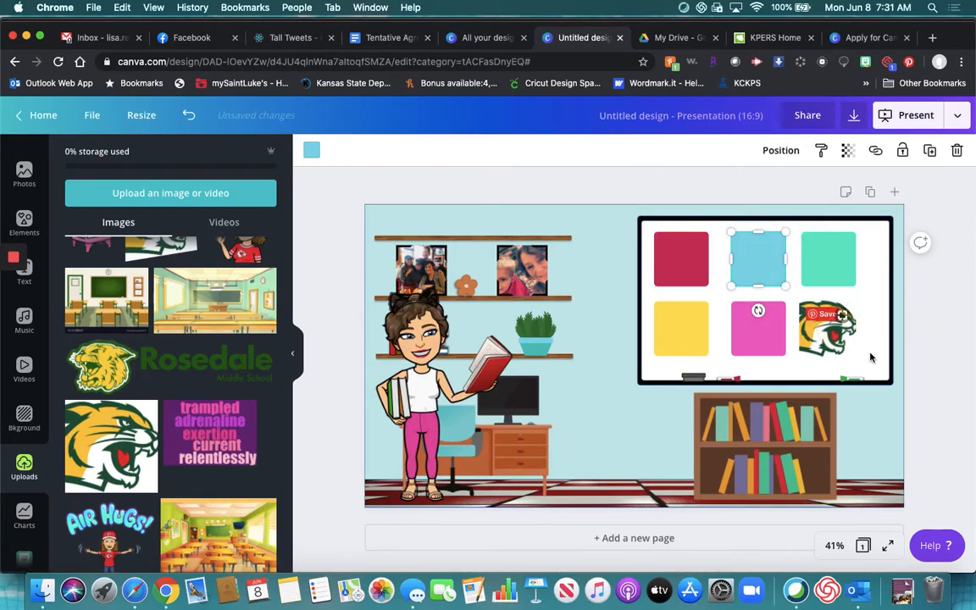
pyautogui.click(928, 361)
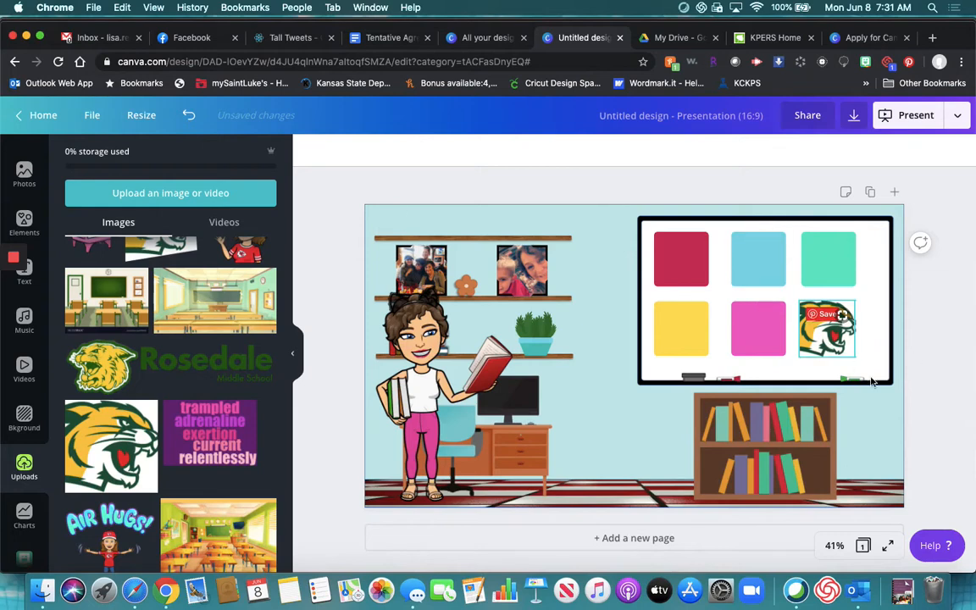
pyautogui.click(616, 404)
pyautogui.moveTo(820, 339); pyautogui.dragTo(829, 340)
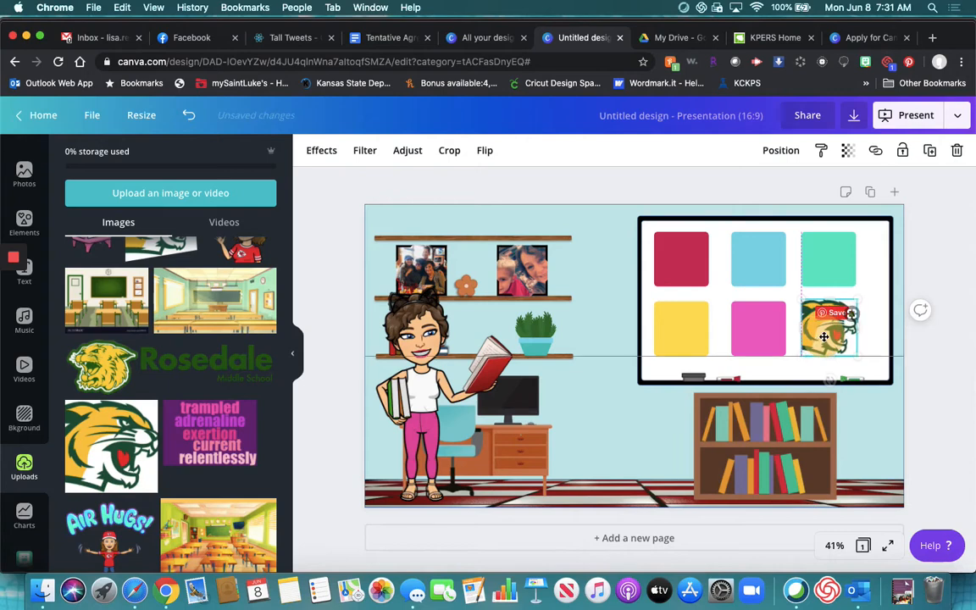
pyautogui.click(746, 342)
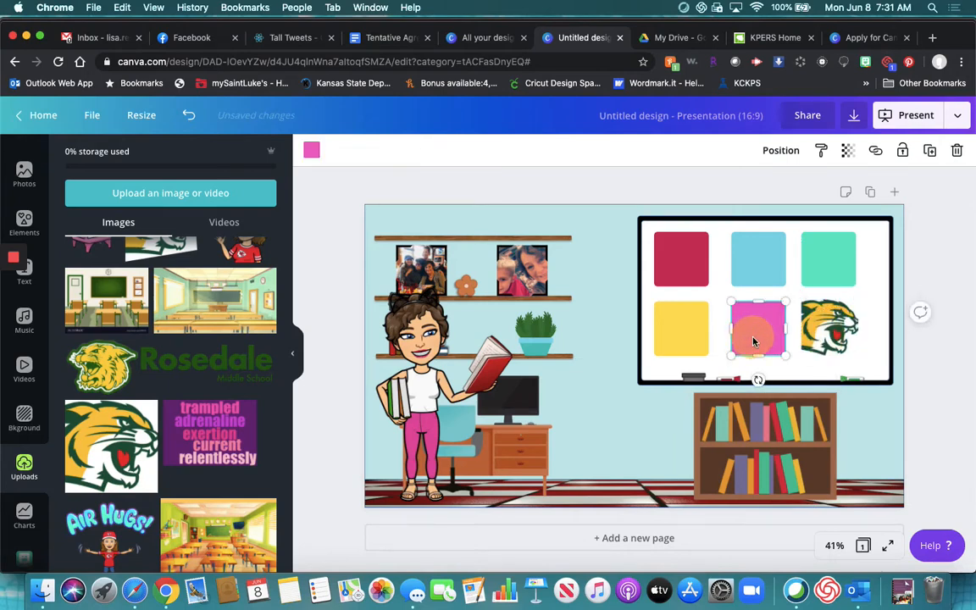
pyautogui.click(939, 357)
# - Add a subheading text box to the page reading "Monday"
pyautogui.moveTo(3, 286)
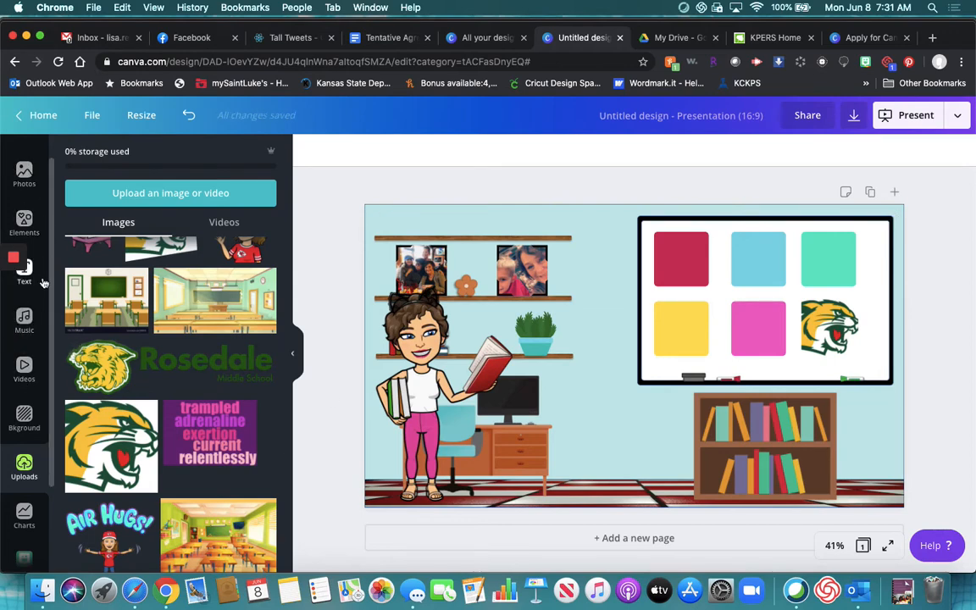
pyautogui.scroll(1, 38, 284)
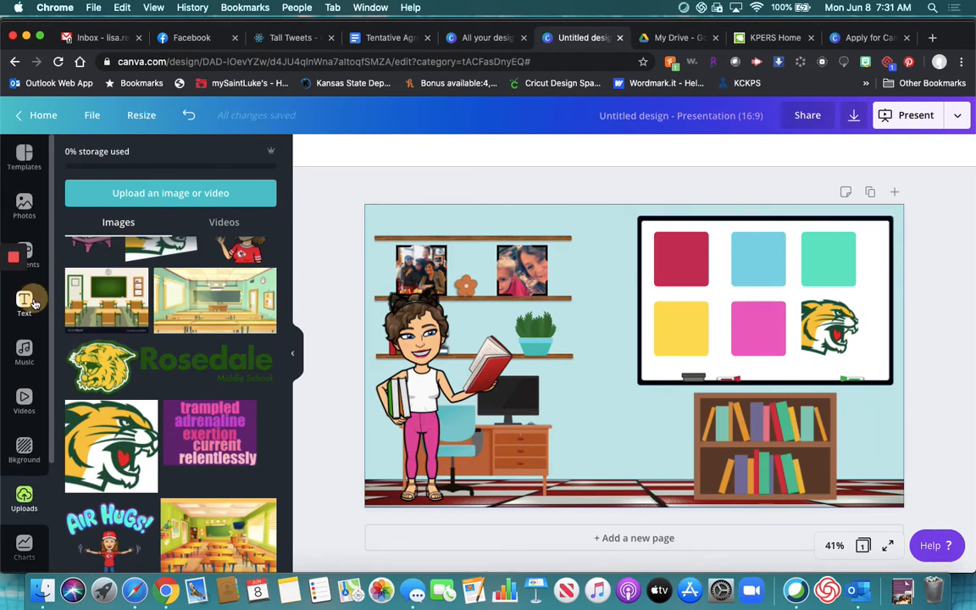
pyautogui.click(33, 302)
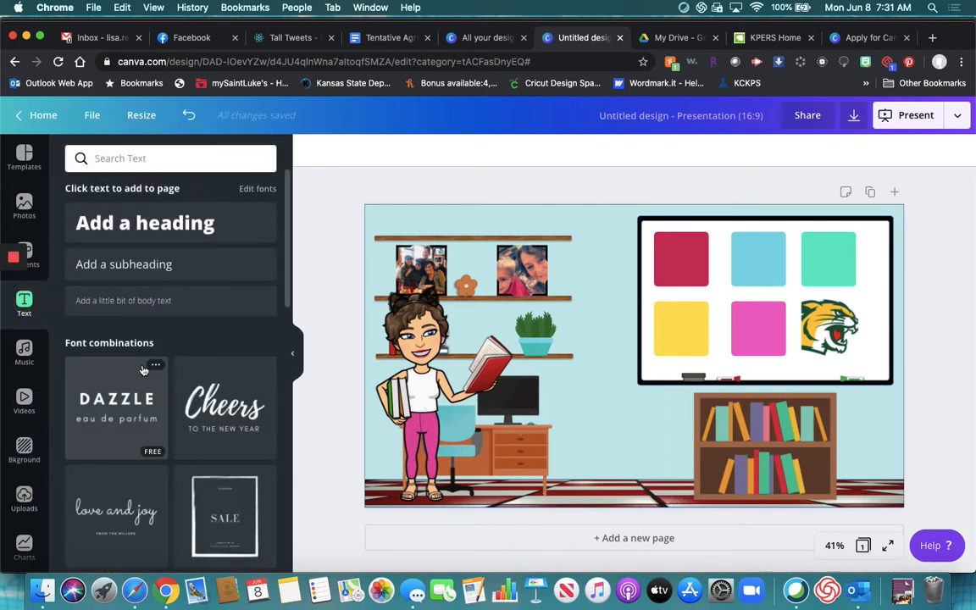
pyautogui.scroll(-10, 144, 371)
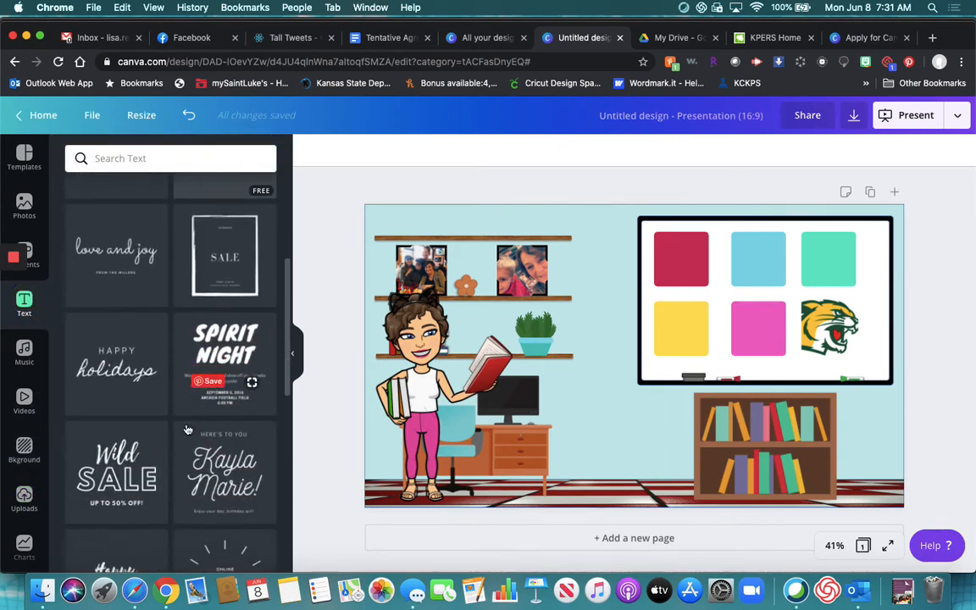
pyautogui.scroll(-2, 188, 429)
pyautogui.scroll(12, 188, 429)
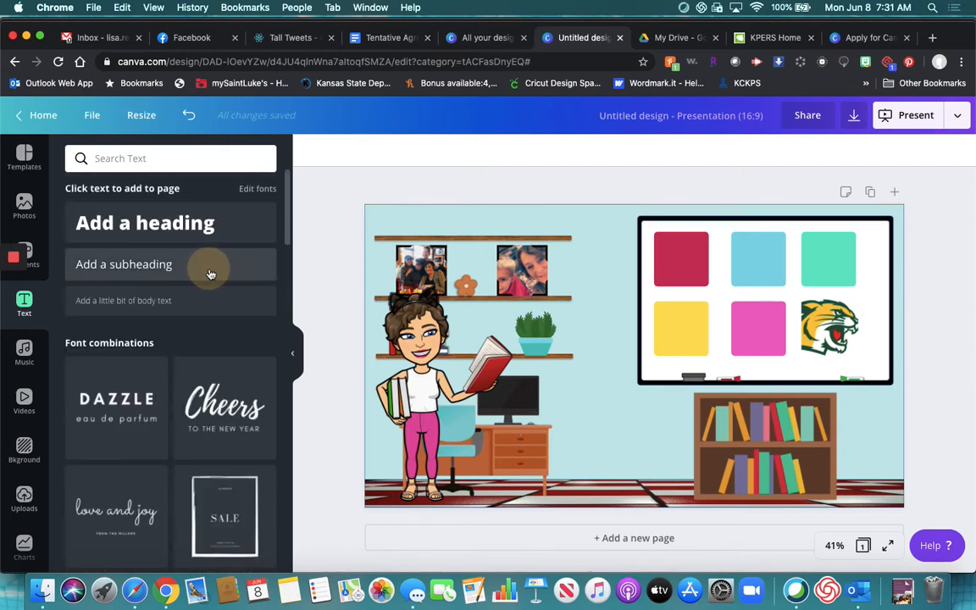
pyautogui.click(209, 271)
pyautogui.write('Monday')
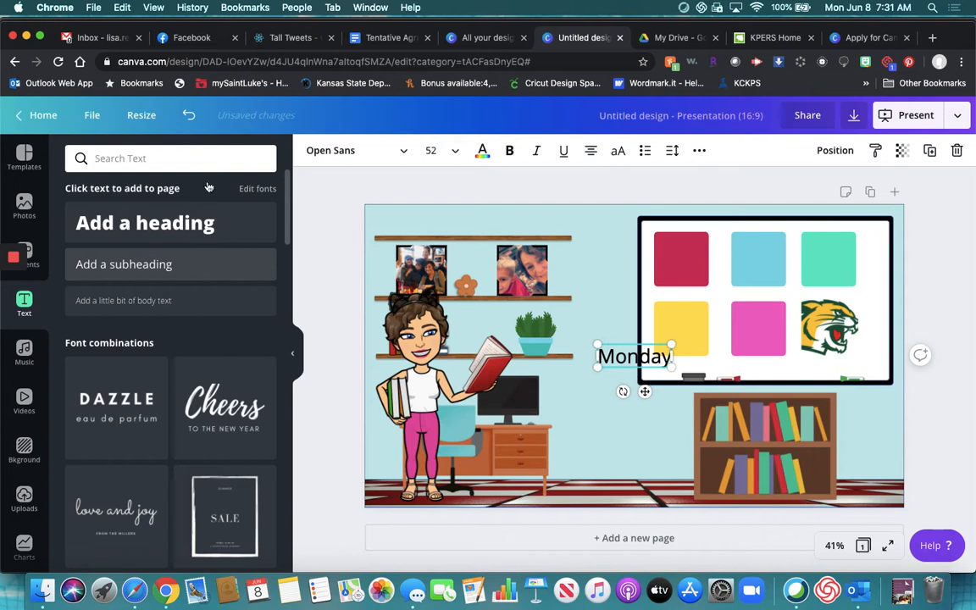
# - Change the font of the "Monday" text to Schoolbell
pyautogui.click(329, 154)
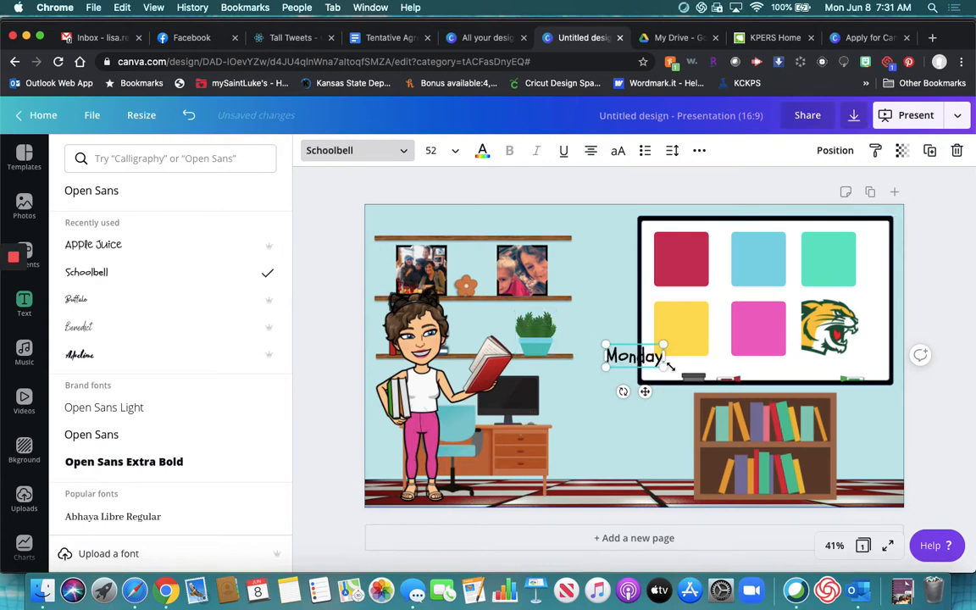
pyautogui.click(624, 399)
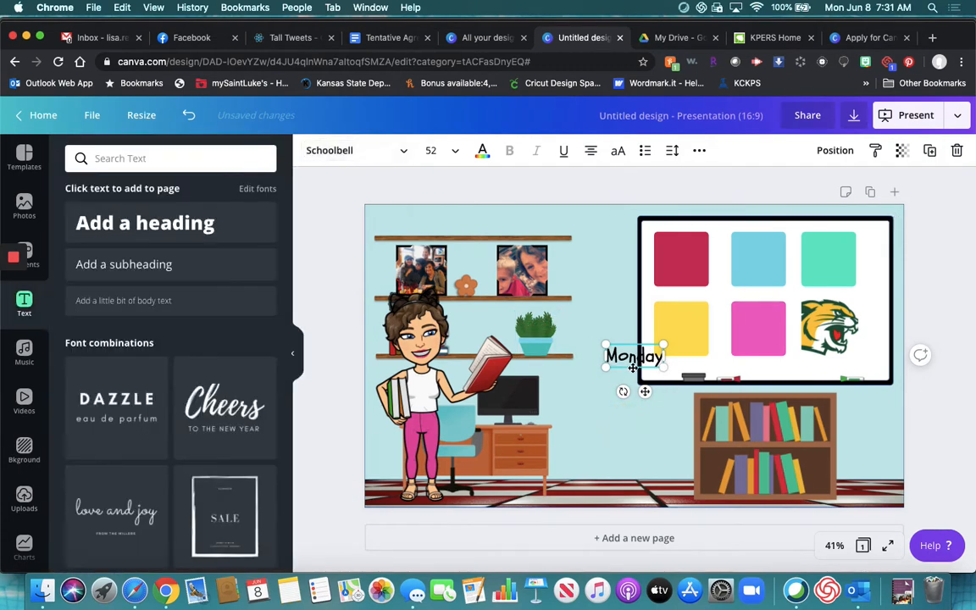
pyautogui.click(618, 426)
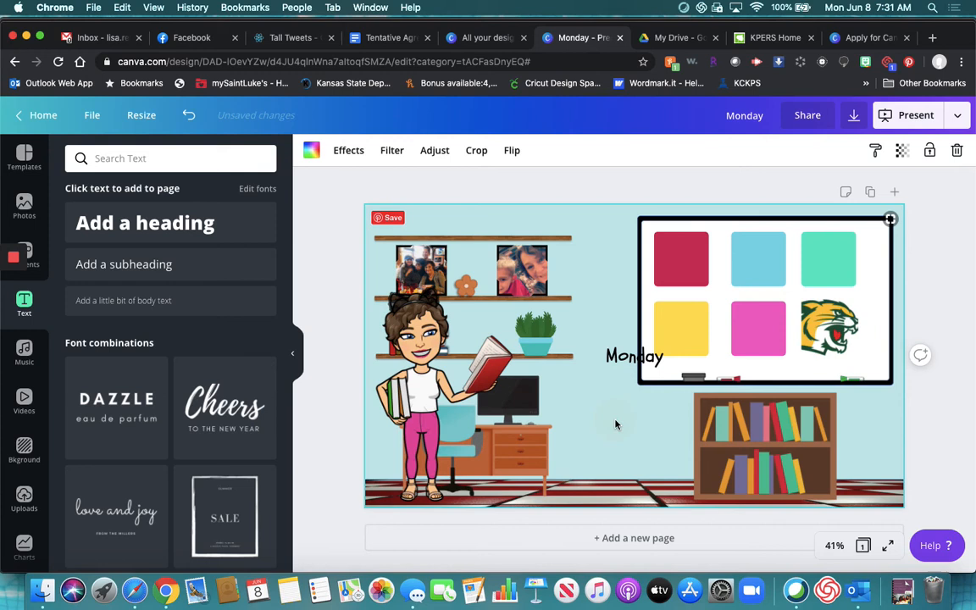
# - Place the Monday text on the red square, scale it down to font size 43 and centre it there
pyautogui.click(638, 359)
pyautogui.moveTo(637, 360); pyautogui.dragTo(681, 258)
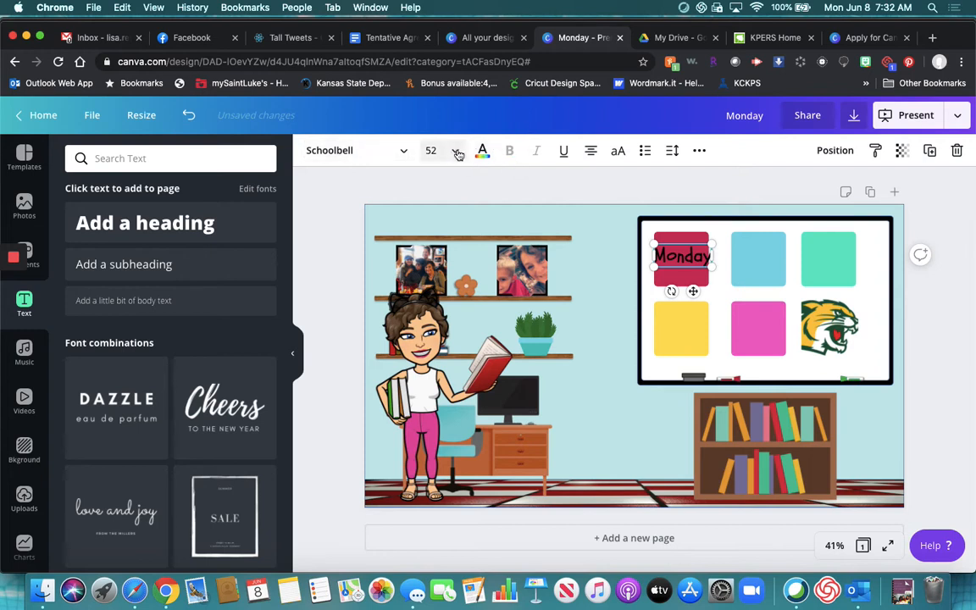
pyautogui.click(710, 263)
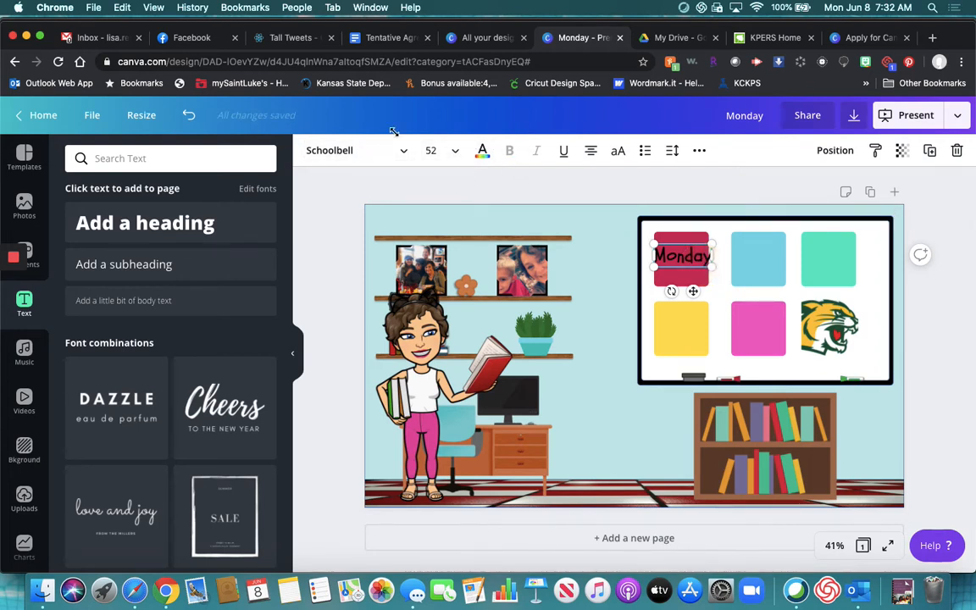
pyautogui.moveTo(711, 267); pyautogui.dragTo(701, 262)
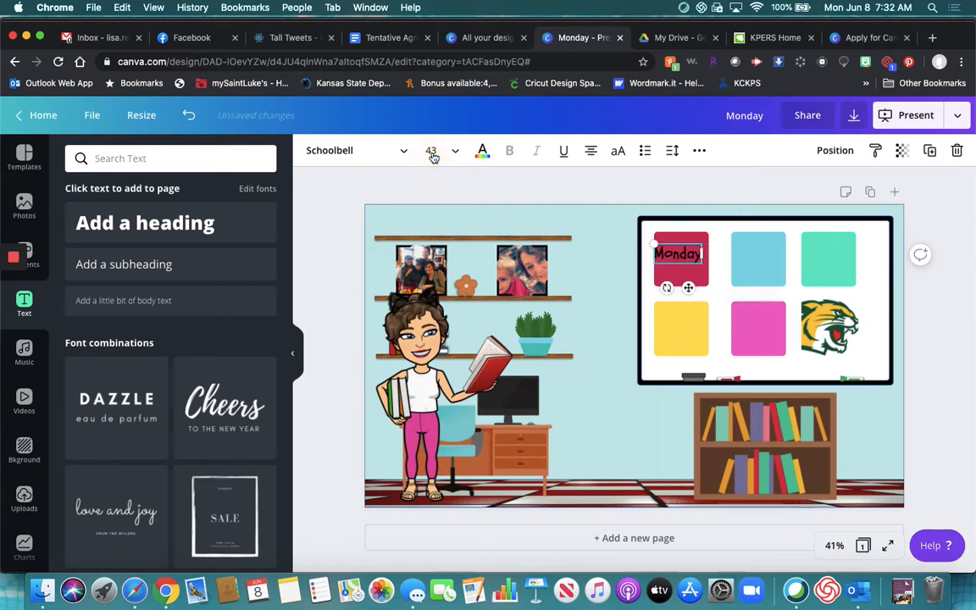
pyautogui.click(431, 151)
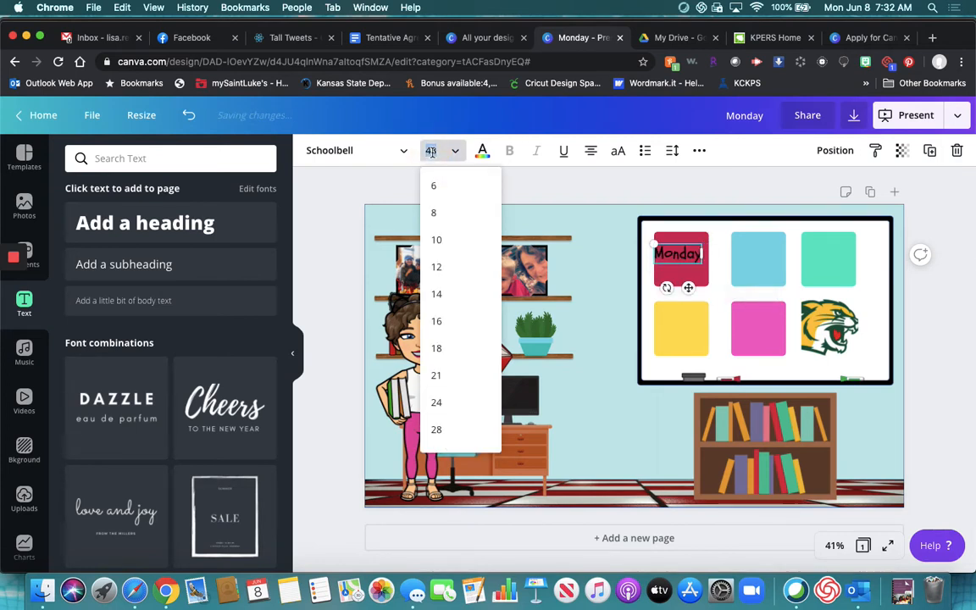
pyautogui.click(678, 246)
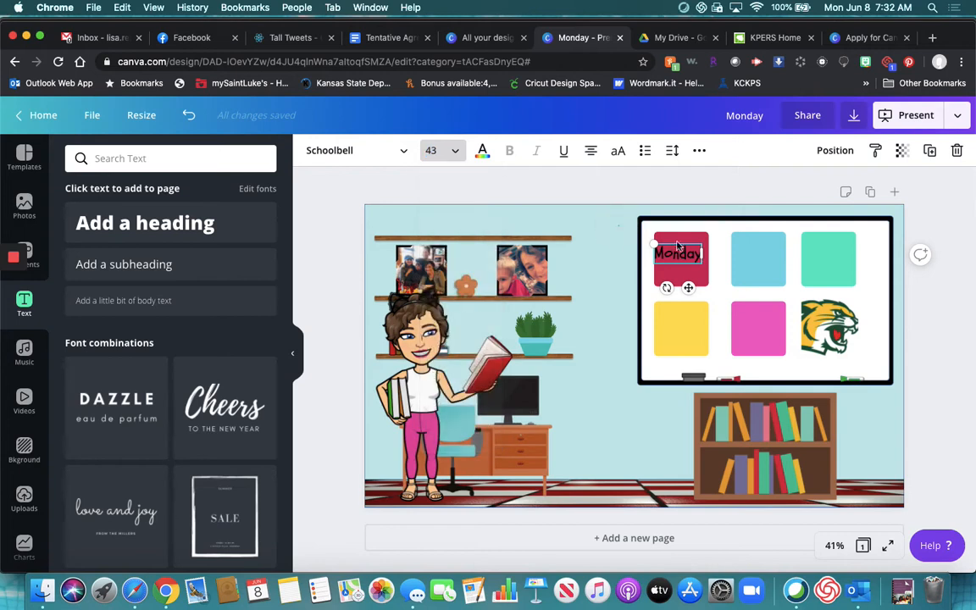
pyautogui.click(672, 254)
pyautogui.moveTo(672, 254); pyautogui.dragTo(677, 262)
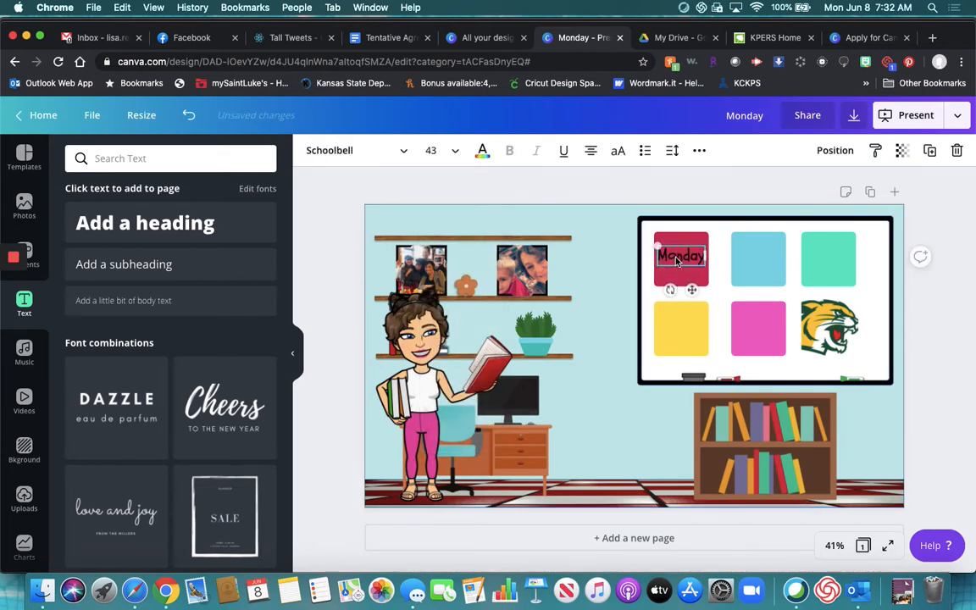
# - Duplicate the Monday label onto the blue square and change the copy's text to Tuesday
pyautogui.click(930, 151)
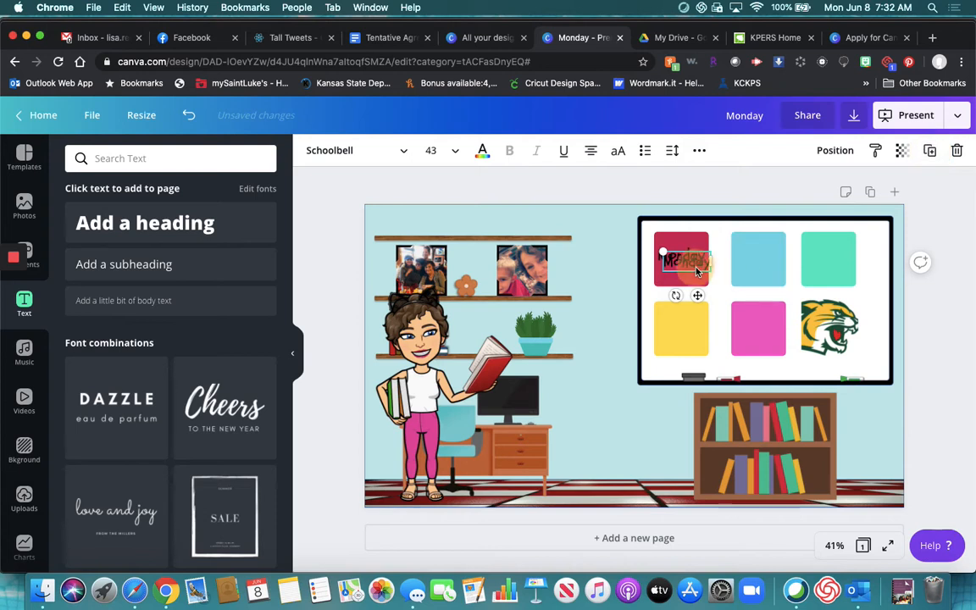
pyautogui.moveTo(697, 271); pyautogui.dragTo(757, 262)
pyautogui.doubleClick(764, 261)
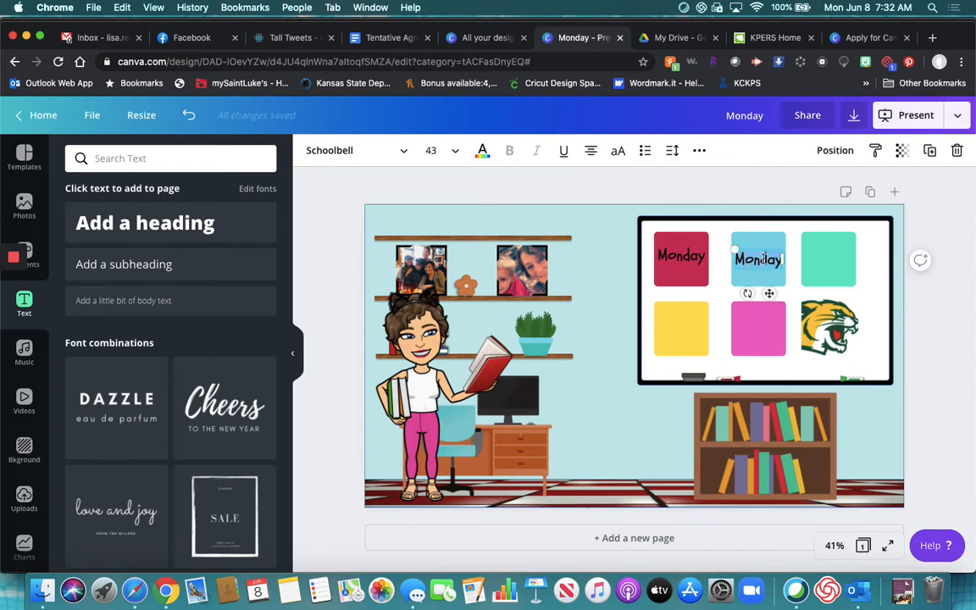
pyautogui.write('Tuesday')
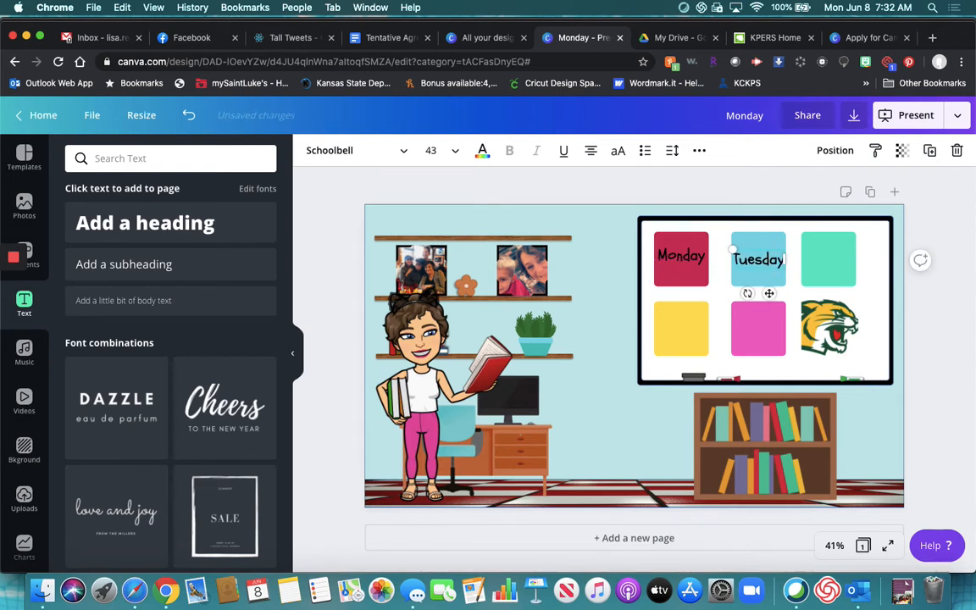
# - Duplicate the Tuesday label onto the green square and change the copy's text to Wednesday
pyautogui.click(931, 153)
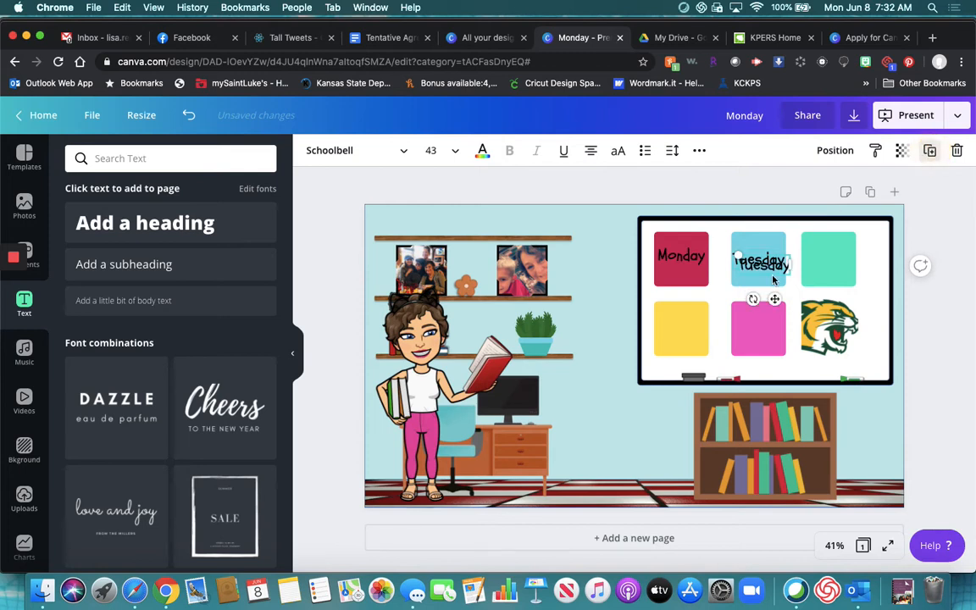
pyautogui.moveTo(690, 253); pyautogui.dragTo(828, 261)
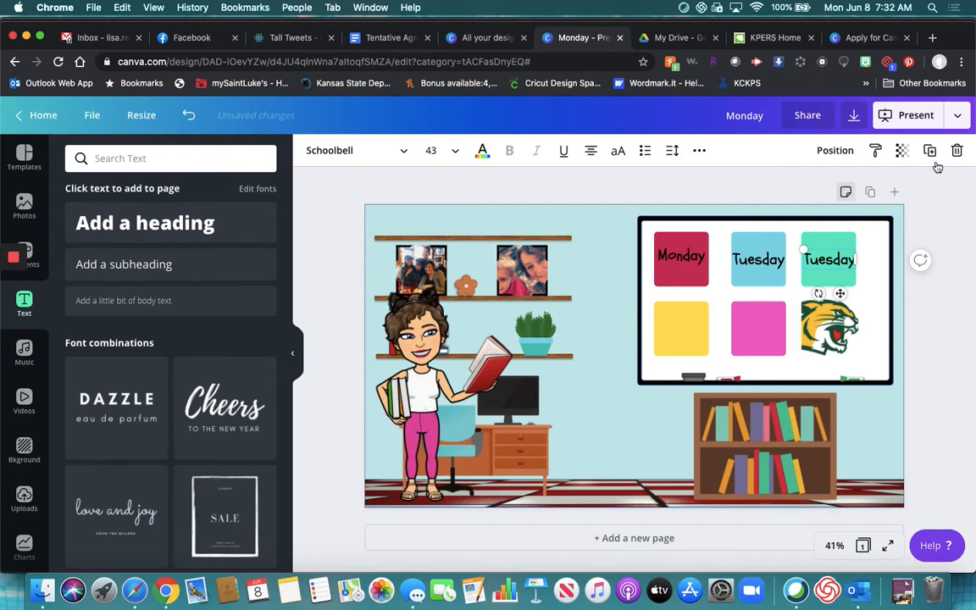
pyautogui.doubleClick(837, 258)
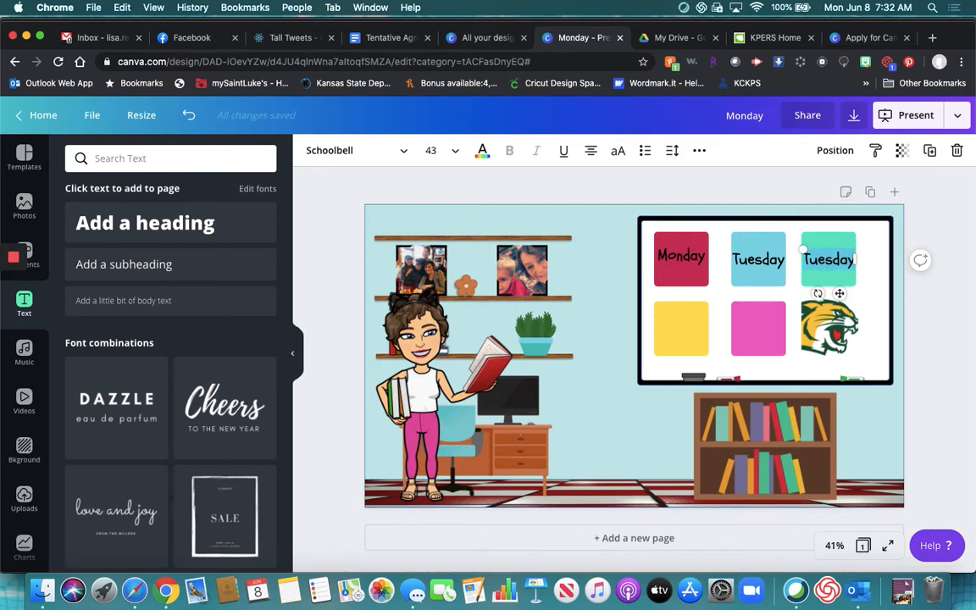
pyautogui.write('Wednesday')
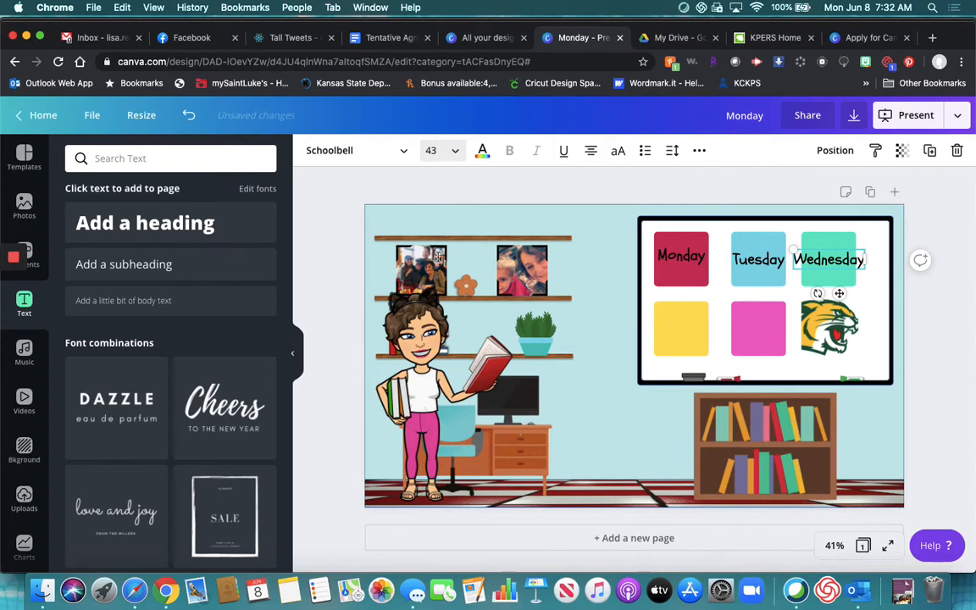
# - Set the font size of the Wednesday and Tuesday labels to 32
pyautogui.click(432, 150)
pyautogui.scroll(-2, 444, 405)
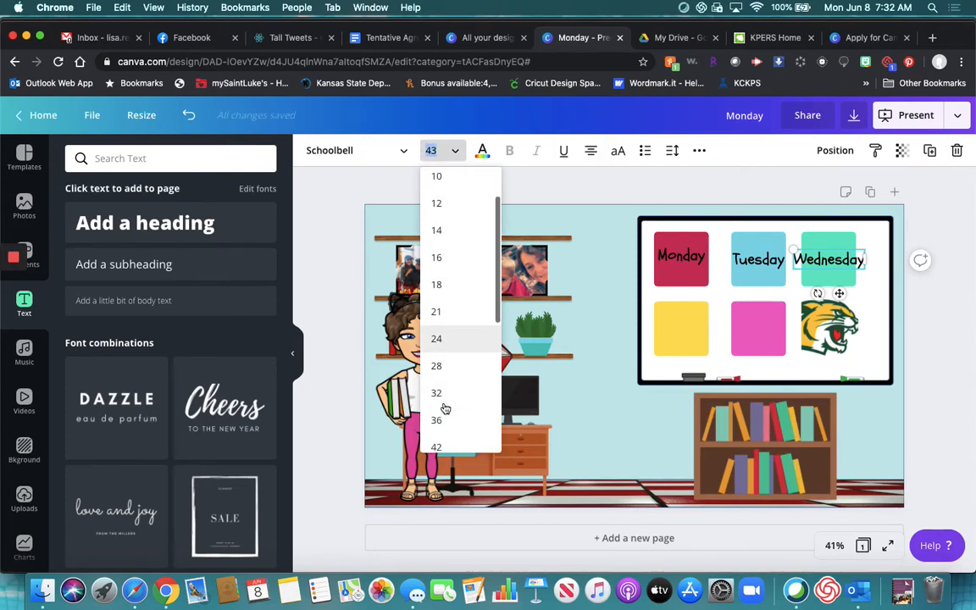
pyautogui.click(446, 393)
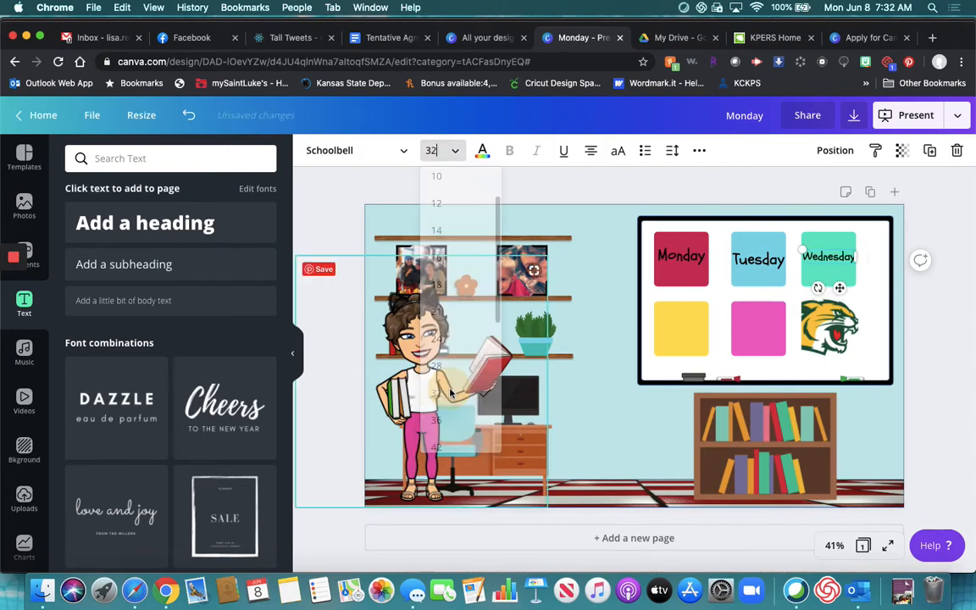
pyautogui.click(757, 254)
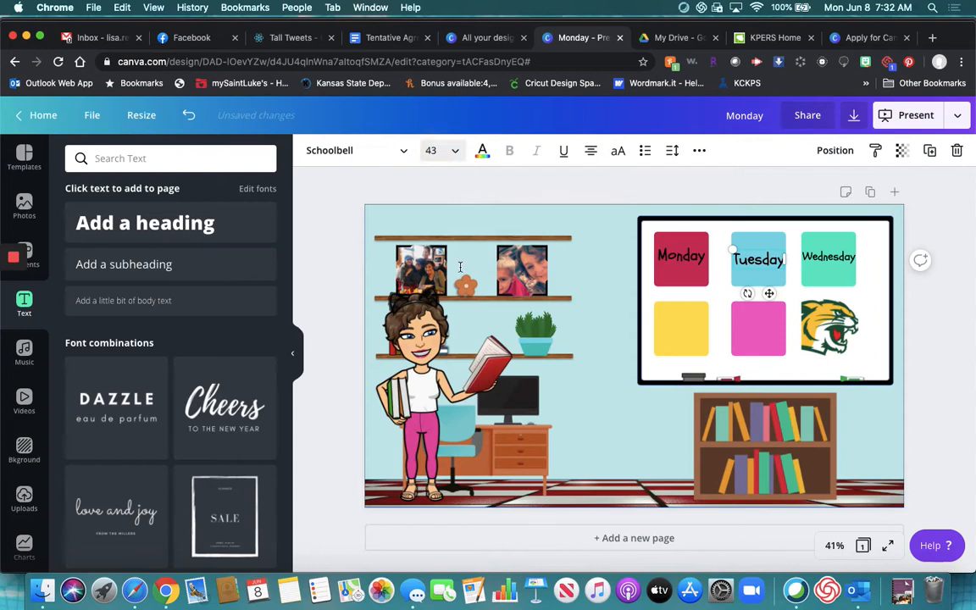
pyautogui.click(432, 150)
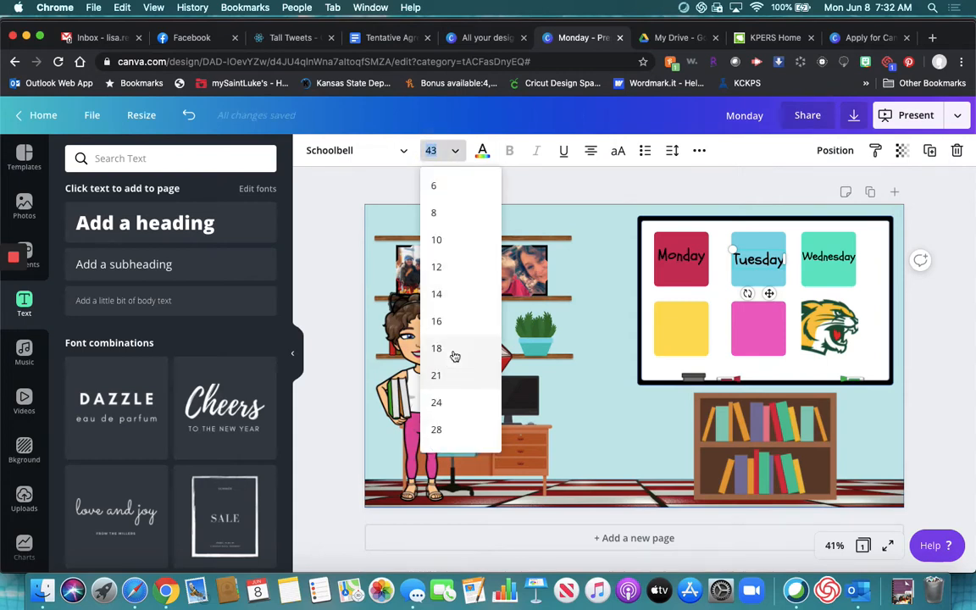
pyautogui.scroll(-1, 458, 378)
pyautogui.scroll(-2, 458, 378)
pyautogui.click(457, 377)
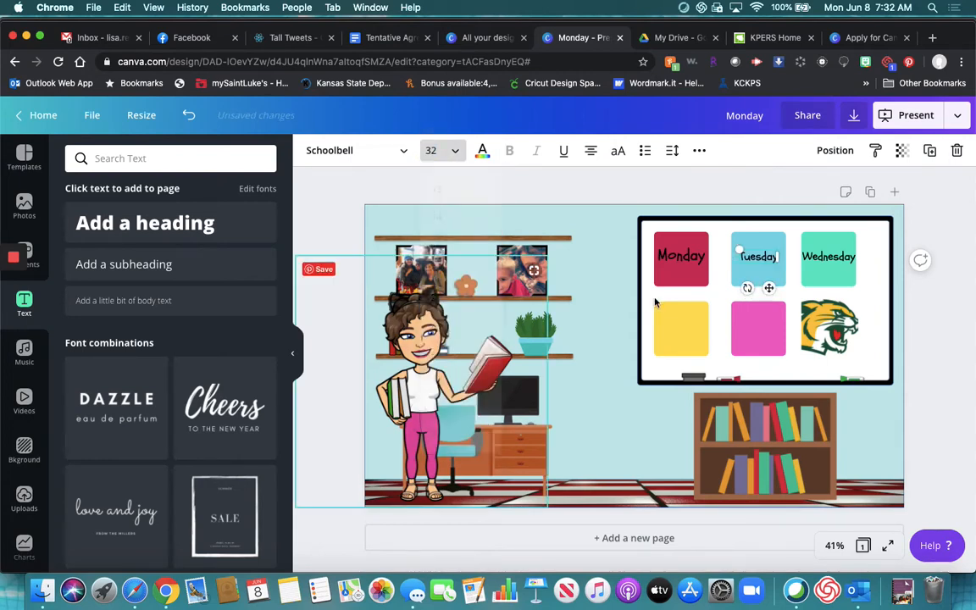
# - Set the font size of the Monday label on the red square to 32
pyautogui.click(666, 266)
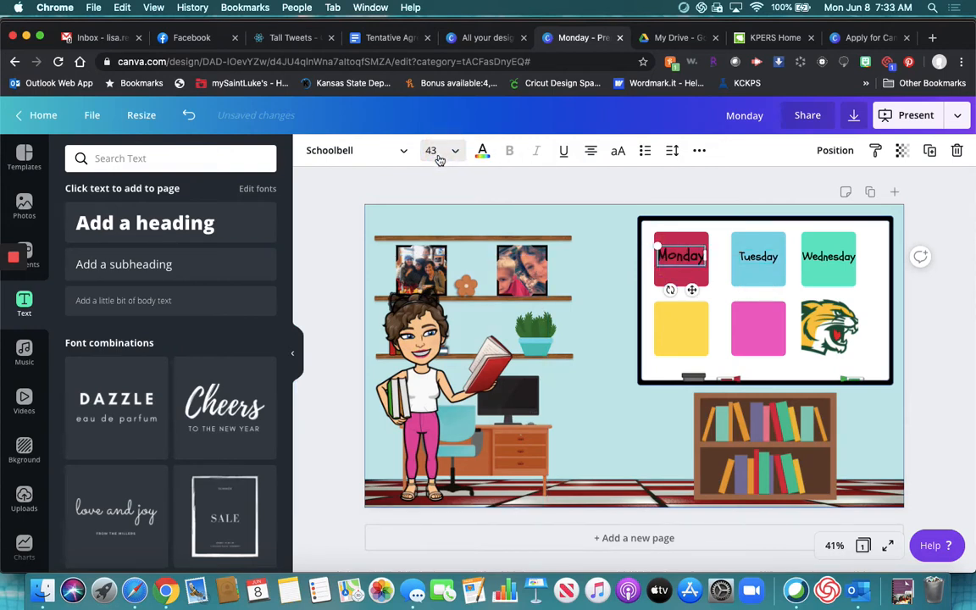
pyautogui.click(439, 158)
pyautogui.scroll(-3, 453, 364)
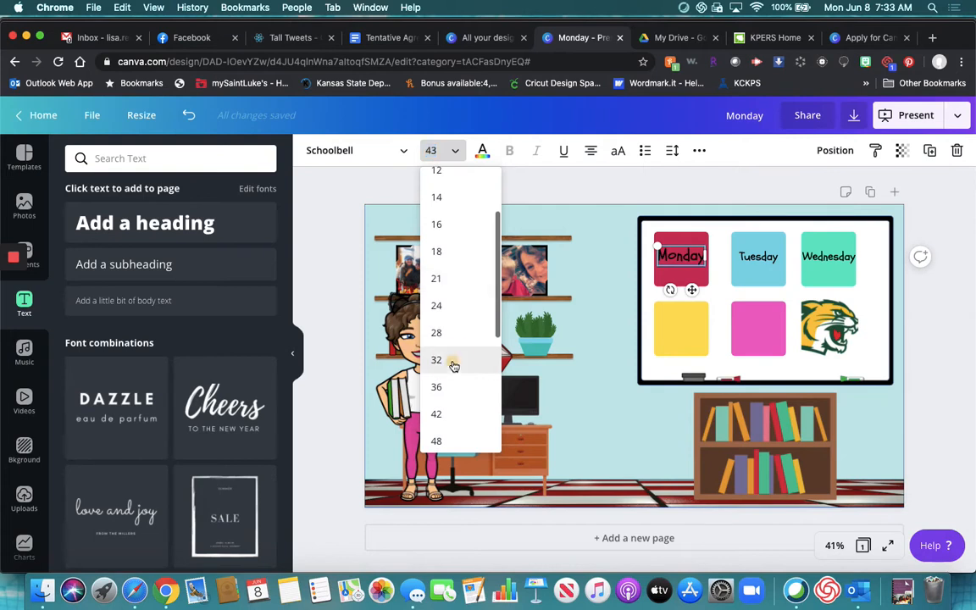
pyautogui.click(453, 363)
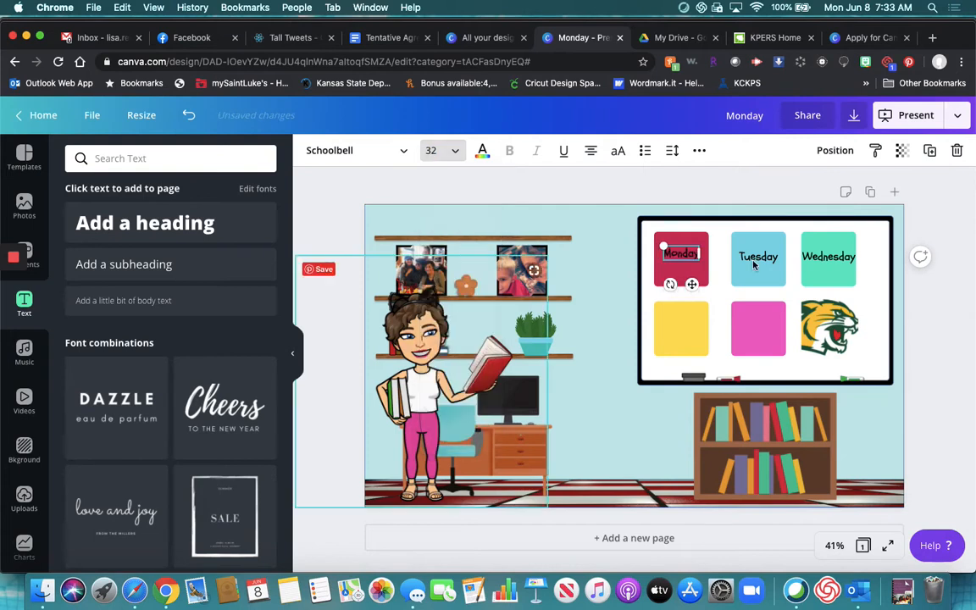
pyautogui.click(818, 259)
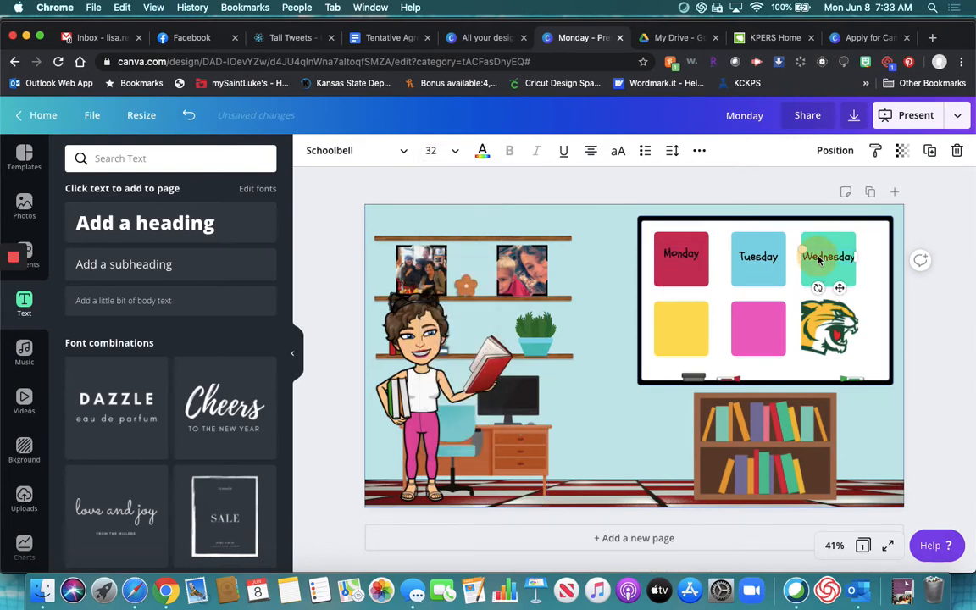
# - Duplicate the Monday label onto the yellow square and change the copy's text to Thursday
pyautogui.click(677, 255)
pyautogui.click(682, 254)
pyautogui.moveTo(682, 253); pyautogui.dragTo(679, 322)
pyautogui.click(930, 150)
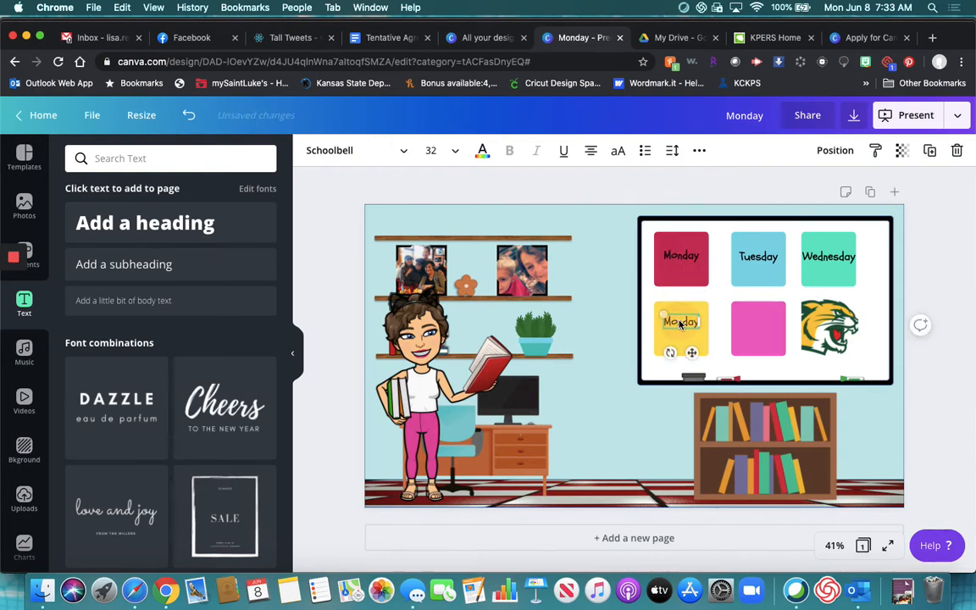
pyautogui.doubleClick(679, 321)
pyautogui.press('BackSpace')
pyautogui.write('Th')
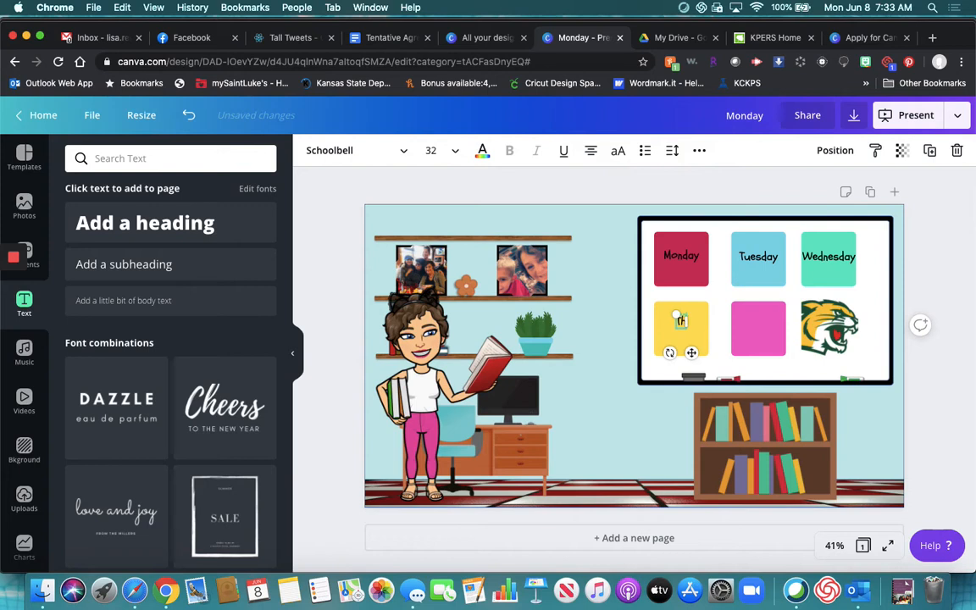
pyautogui.write('ursday')
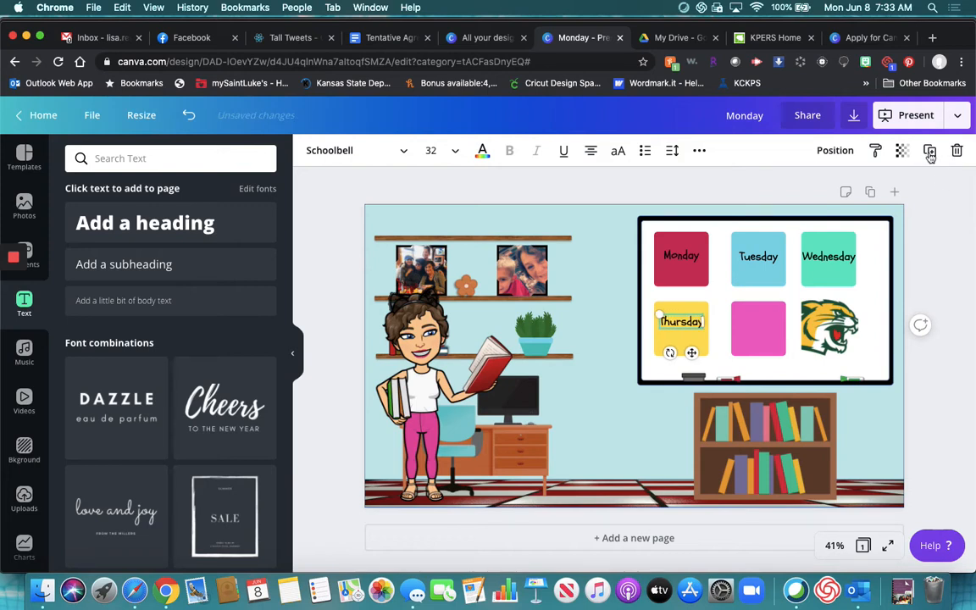
# - Duplicate the Thursday label onto the pink square and align the original level with the copy
pyautogui.click(930, 152)
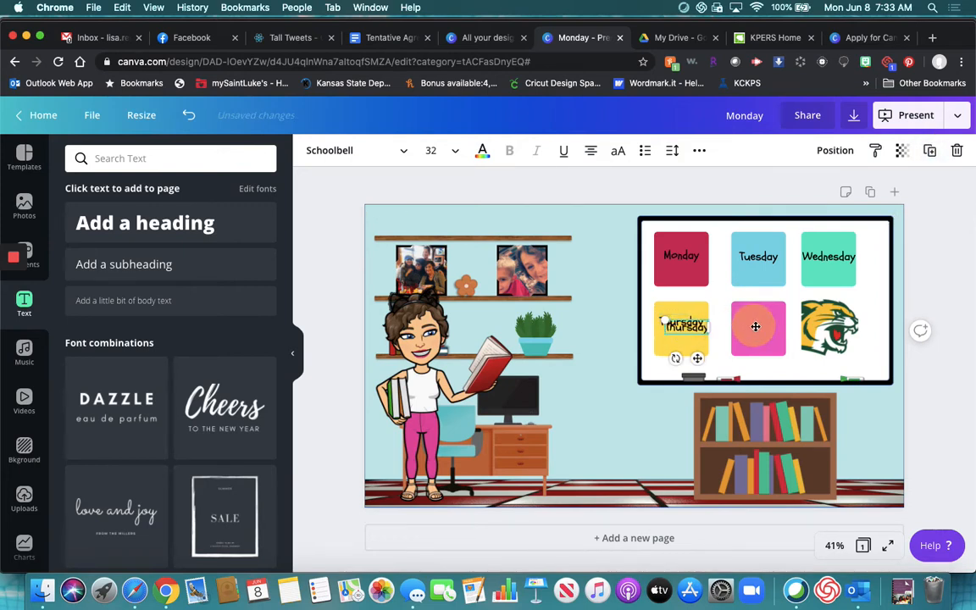
pyautogui.moveTo(755, 327); pyautogui.dragTo(758, 326)
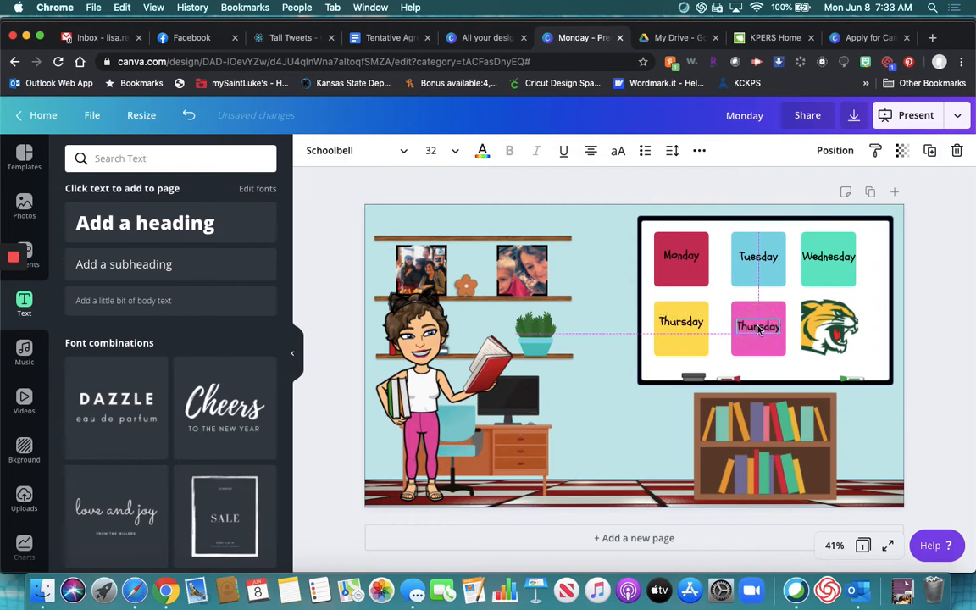
pyautogui.moveTo(683, 323); pyautogui.dragTo(683, 326)
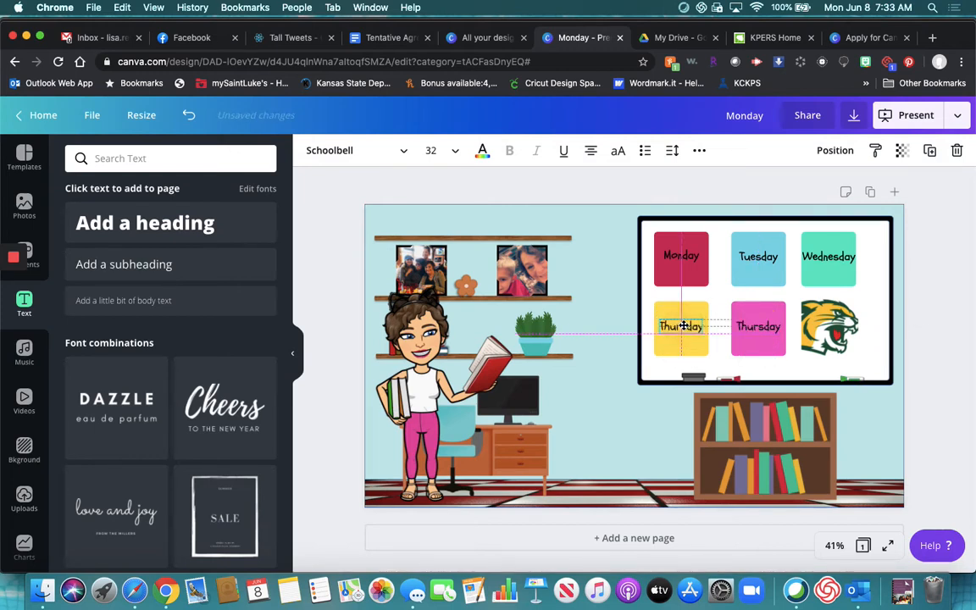
# - Change the text of the label on the pink square to Friday
pyautogui.click(759, 327)
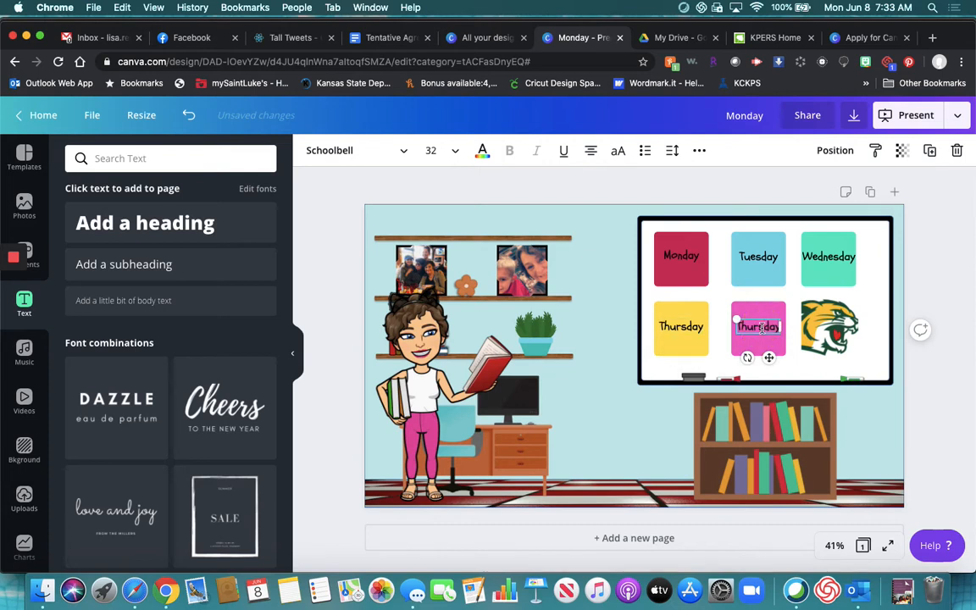
pyautogui.write('Friday')
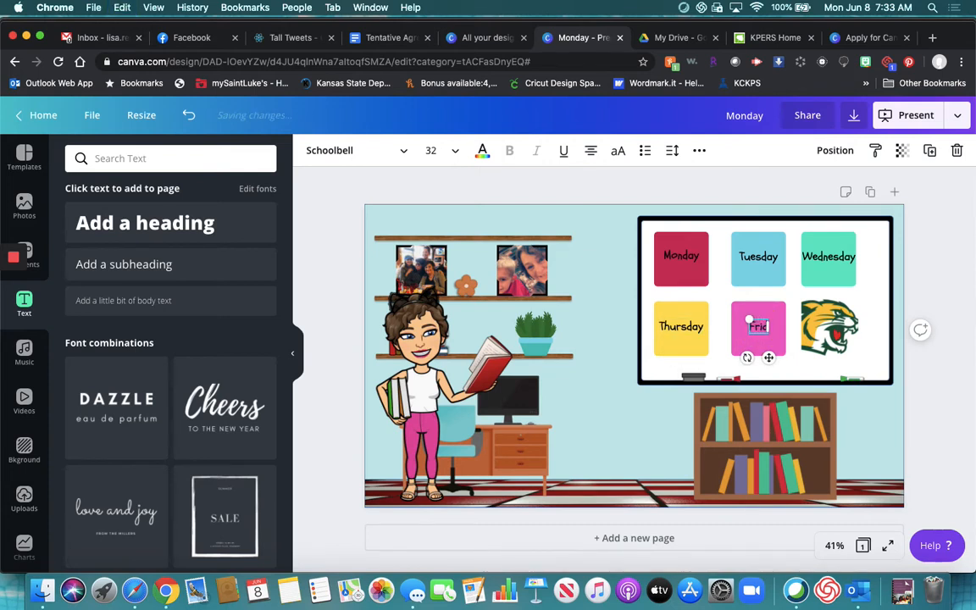
pyautogui.click(580, 333)
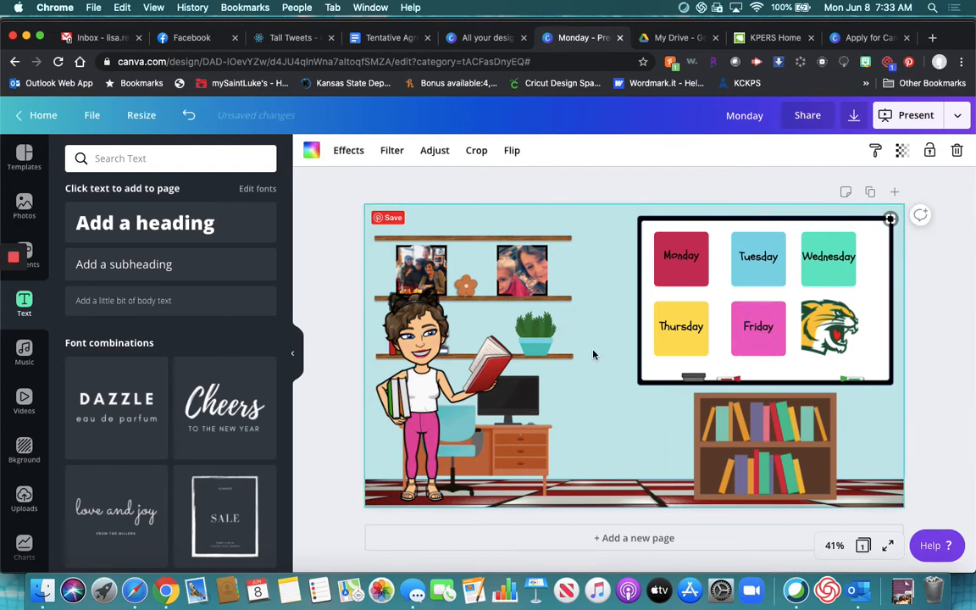
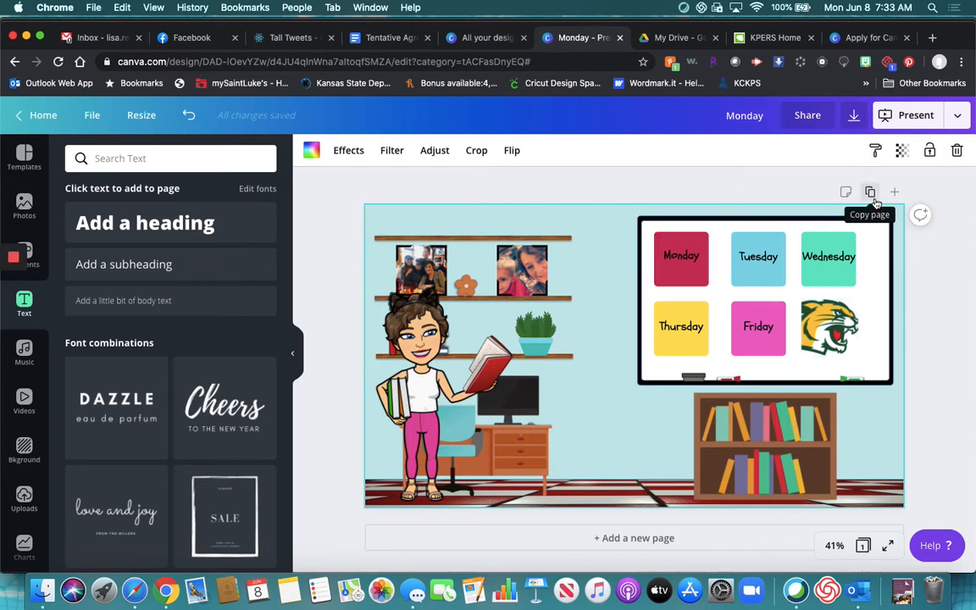
# - Duplicate the classroom page and delete the cartoon teacher character from the copied page
pyautogui.click(870, 192)
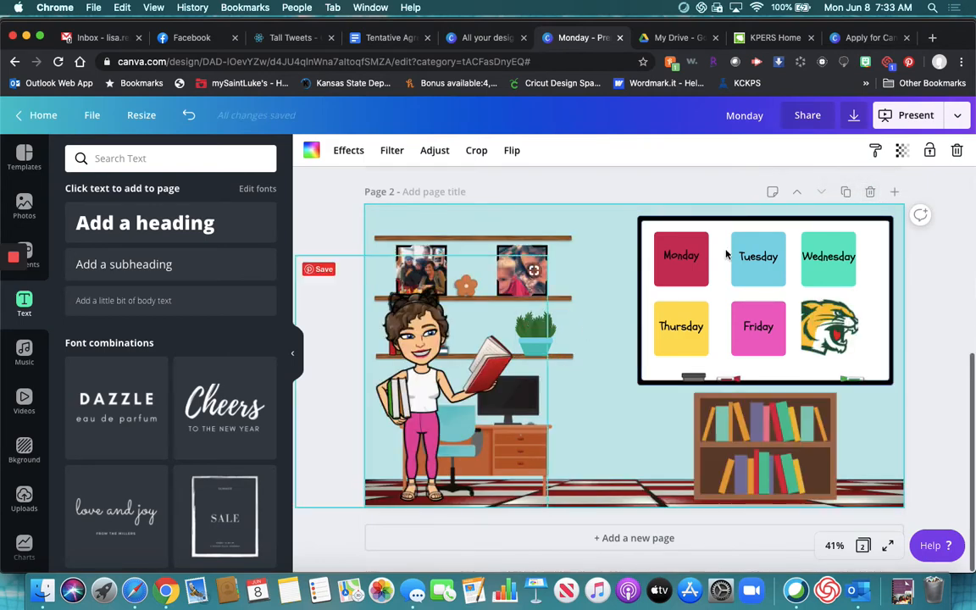
pyautogui.click(421, 363)
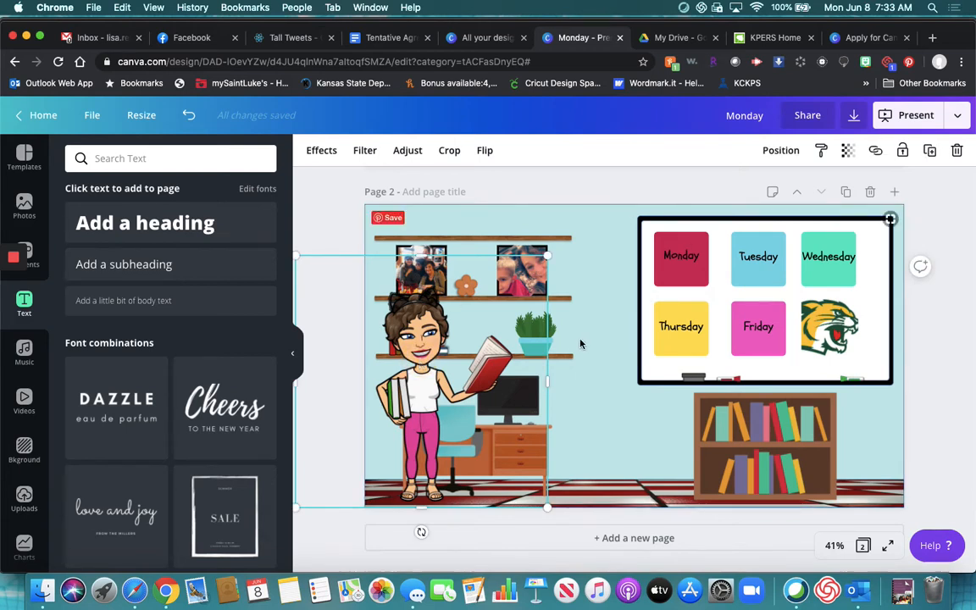
pyautogui.press('Delete')
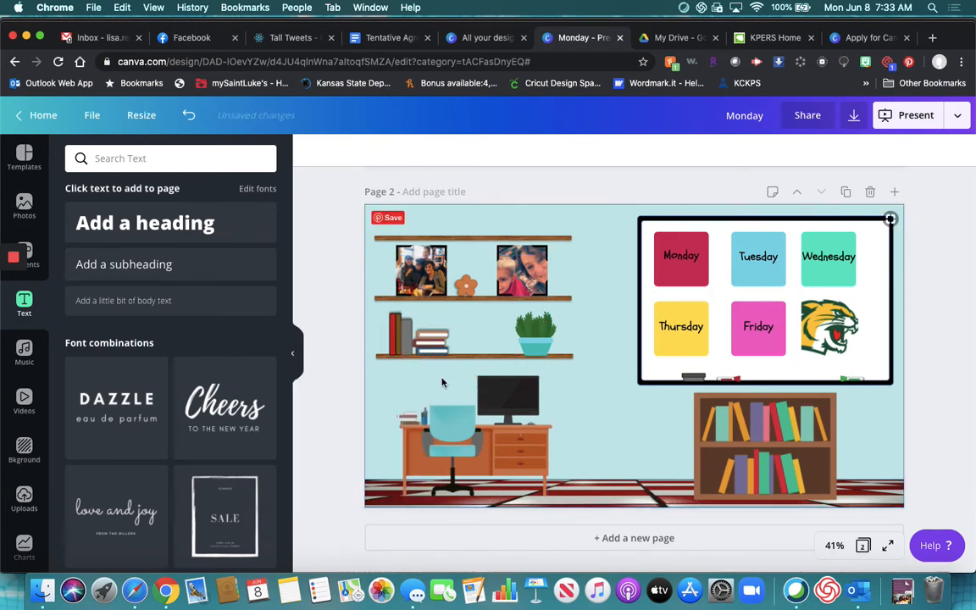
# - Delete the Monday, Tuesday and Wednesday labels from the whiteboard squares on page 2
pyautogui.click(693, 268)
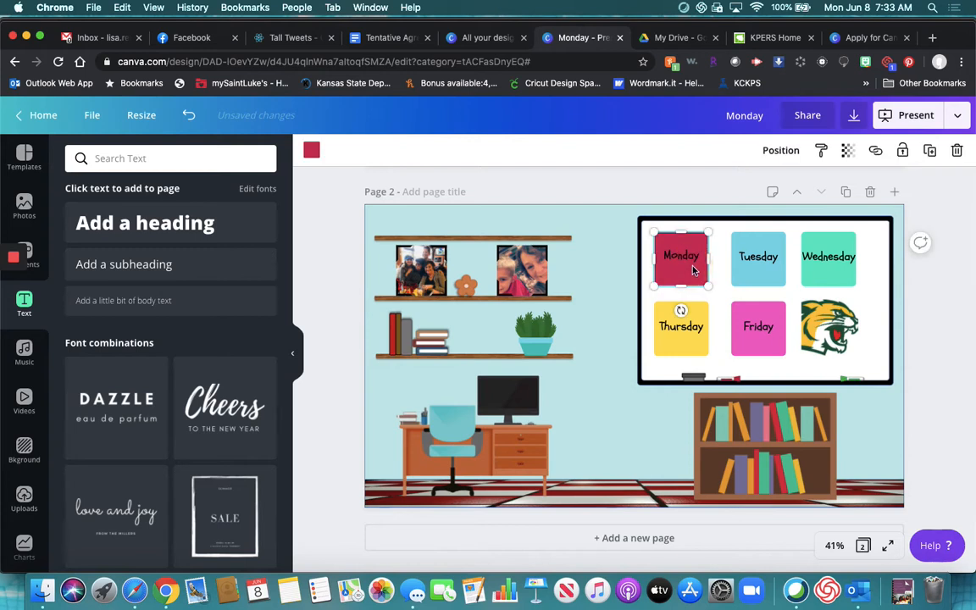
pyautogui.click(692, 259)
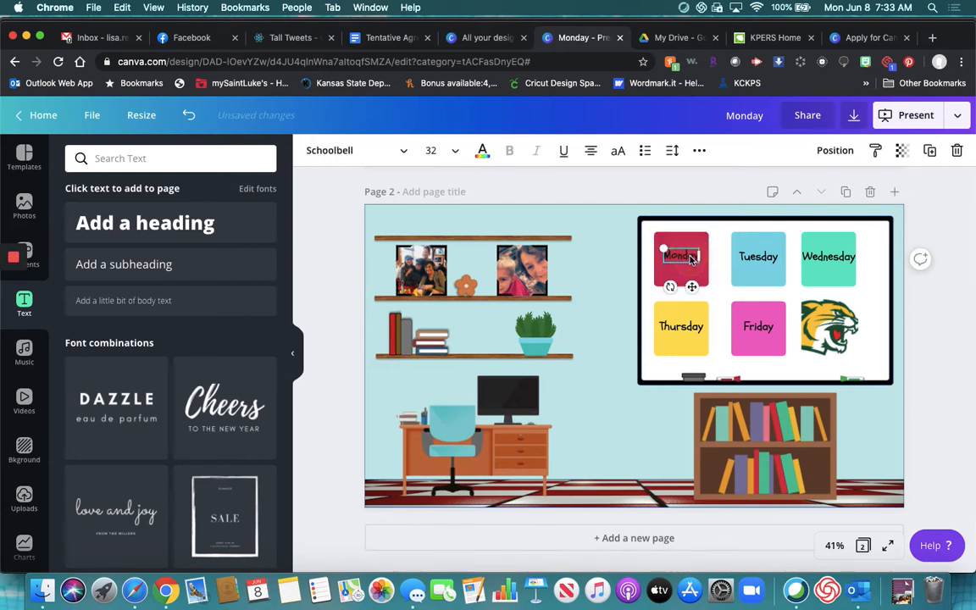
pyautogui.press('Delete')
pyautogui.click(753, 258)
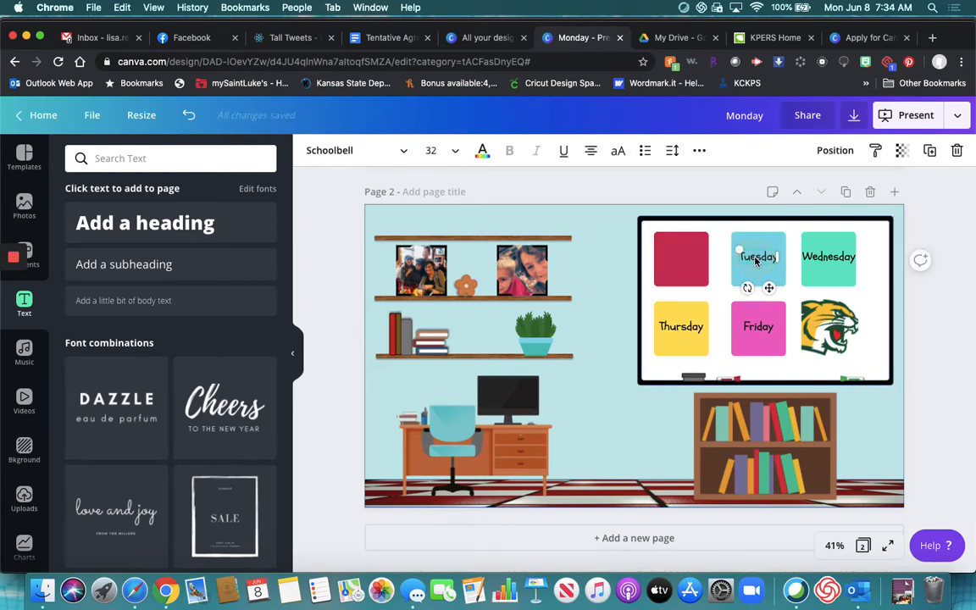
pyautogui.press('Delete')
pyautogui.click(829, 262)
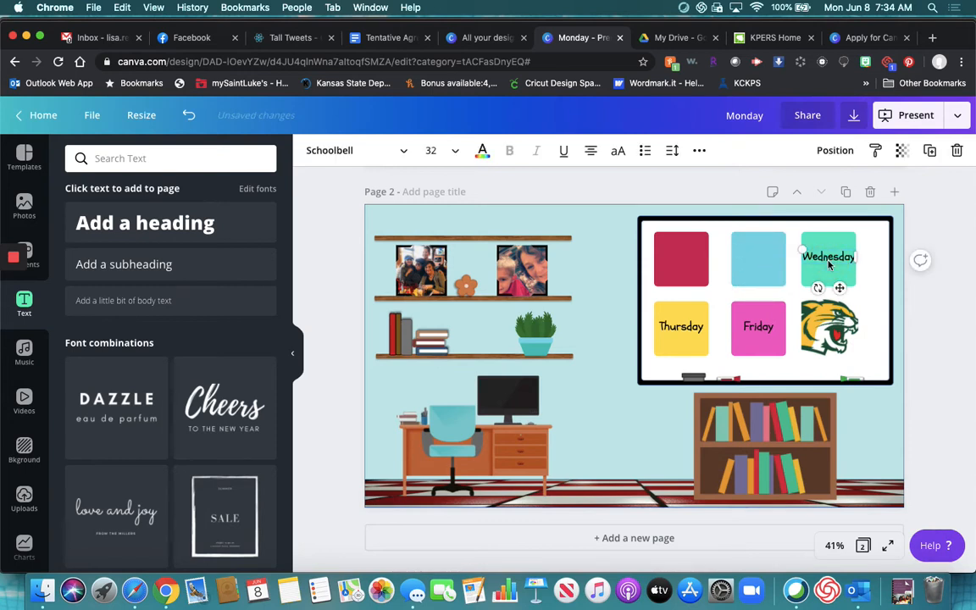
pyautogui.press('Delete')
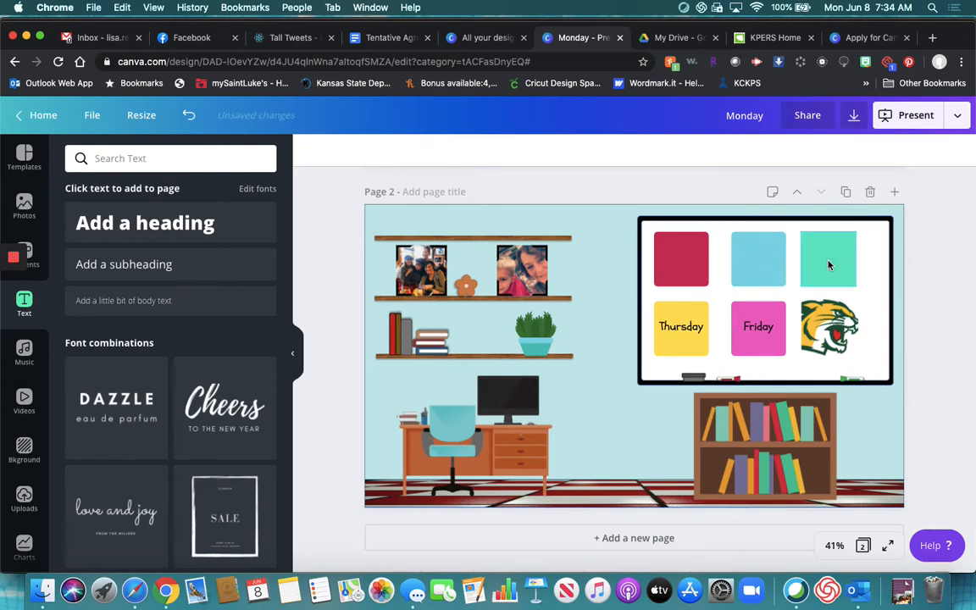
# - Delete the tiger logo and the Friday and Thursday labels from the page 2 whiteboard
pyautogui.click(820, 357)
pyautogui.press('Delete')
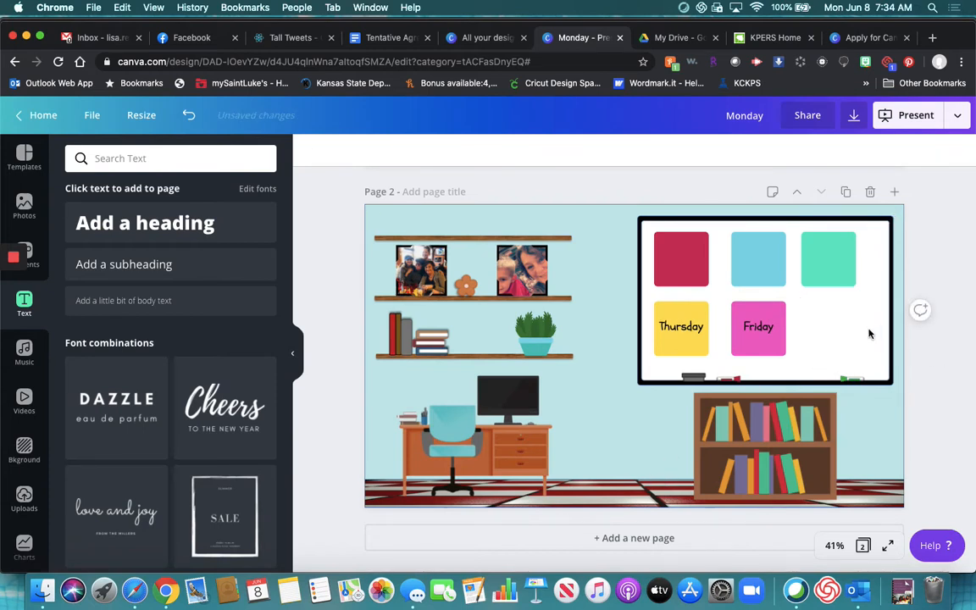
pyautogui.click(758, 329)
pyautogui.press('Delete')
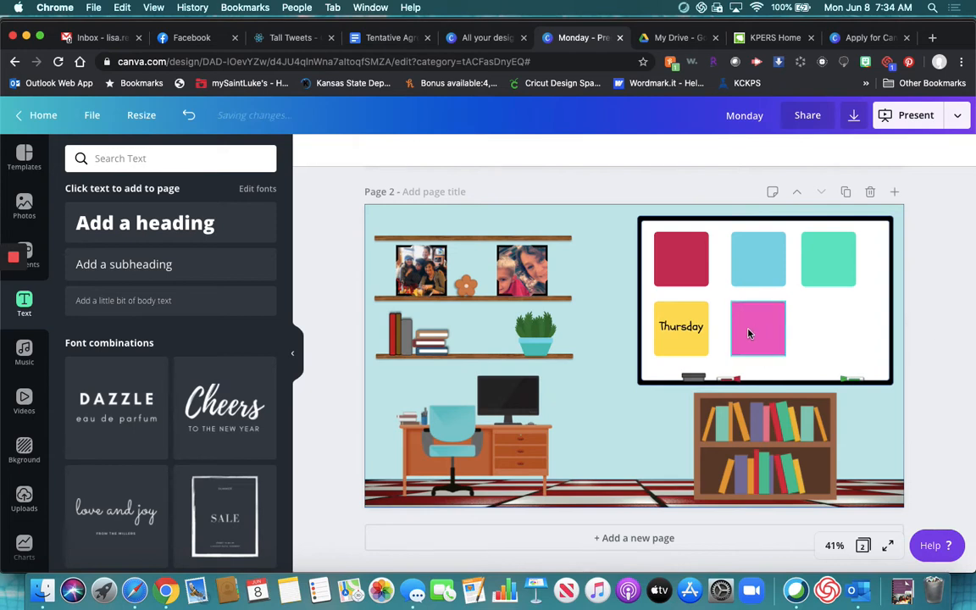
pyautogui.press('Delete')
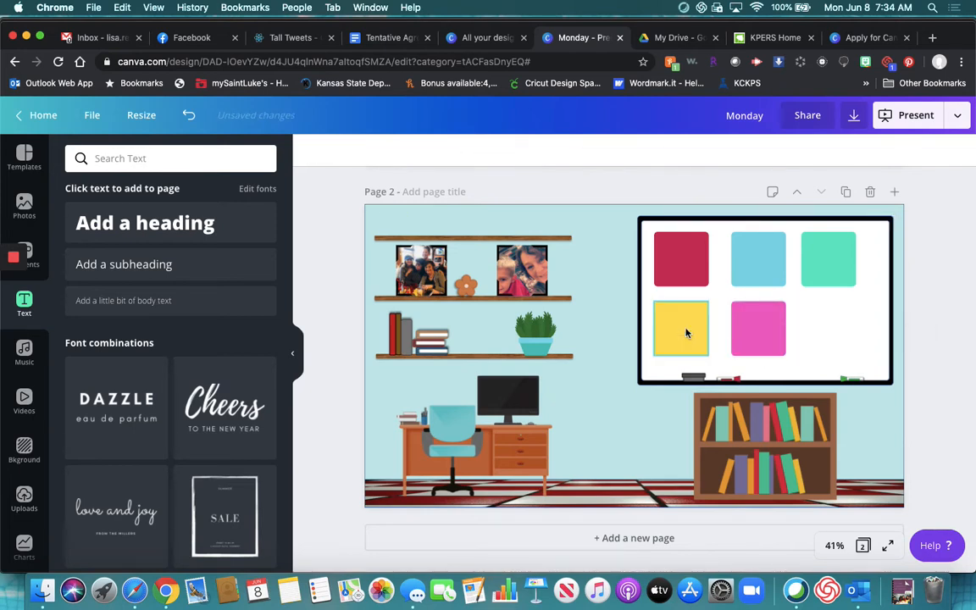
# - Delete the green square, move the pink square toward the whiteboard's right edge, and place the blue square between the yellow and pink ones
pyautogui.click(833, 265)
pyautogui.press('Delete')
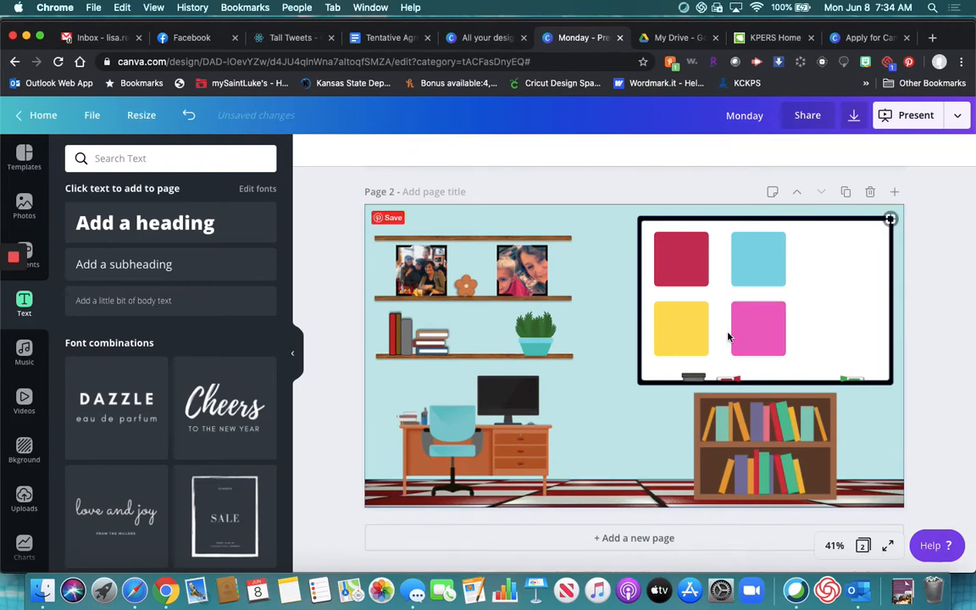
pyautogui.click(759, 331)
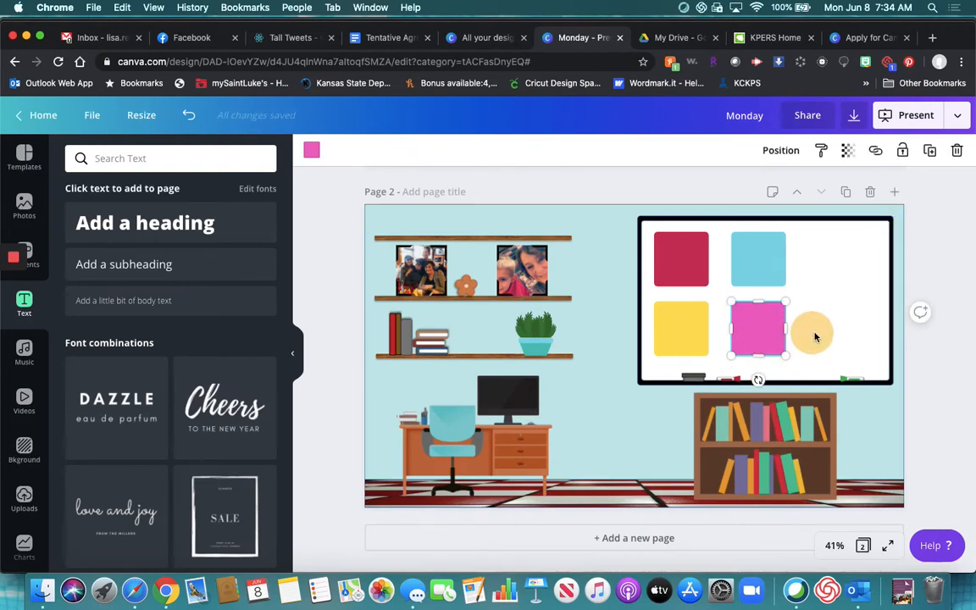
pyautogui.moveTo(815, 337); pyautogui.dragTo(840, 326)
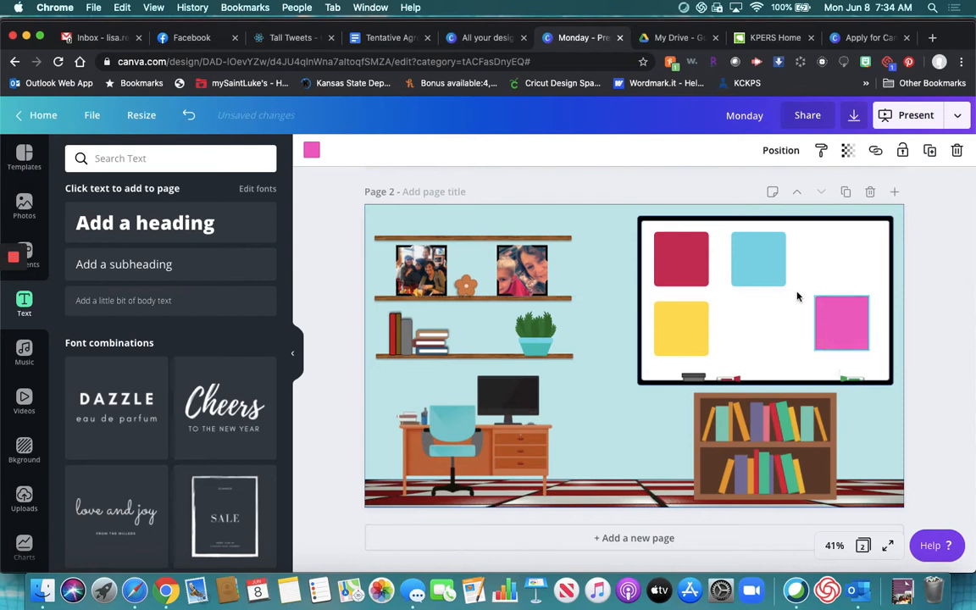
pyautogui.moveTo(758, 280); pyautogui.dragTo(764, 336)
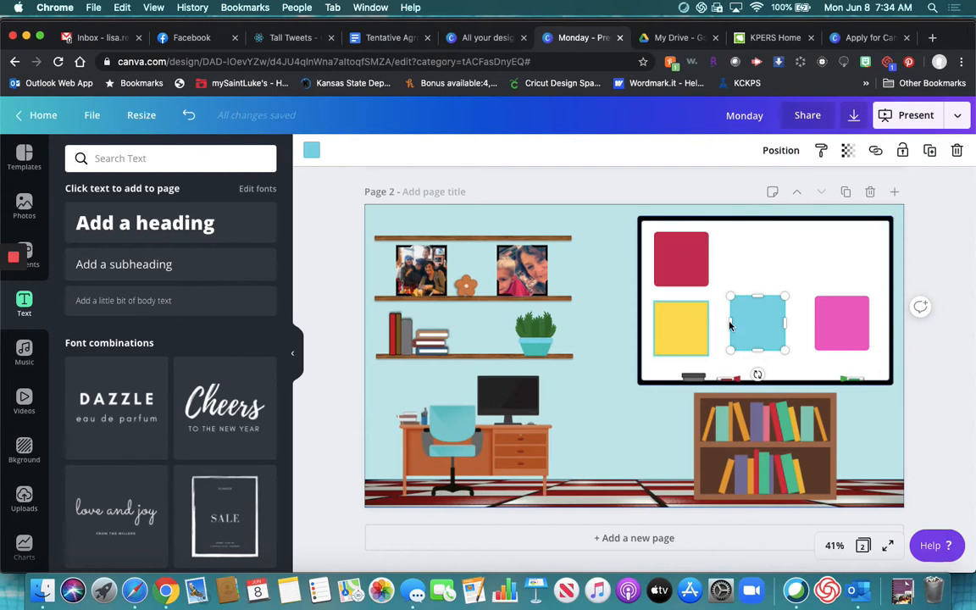
# - Stretch the pink square upward into a tall rectangle and shift it toward the whiteboard's lower right corner
pyautogui.click(835, 314)
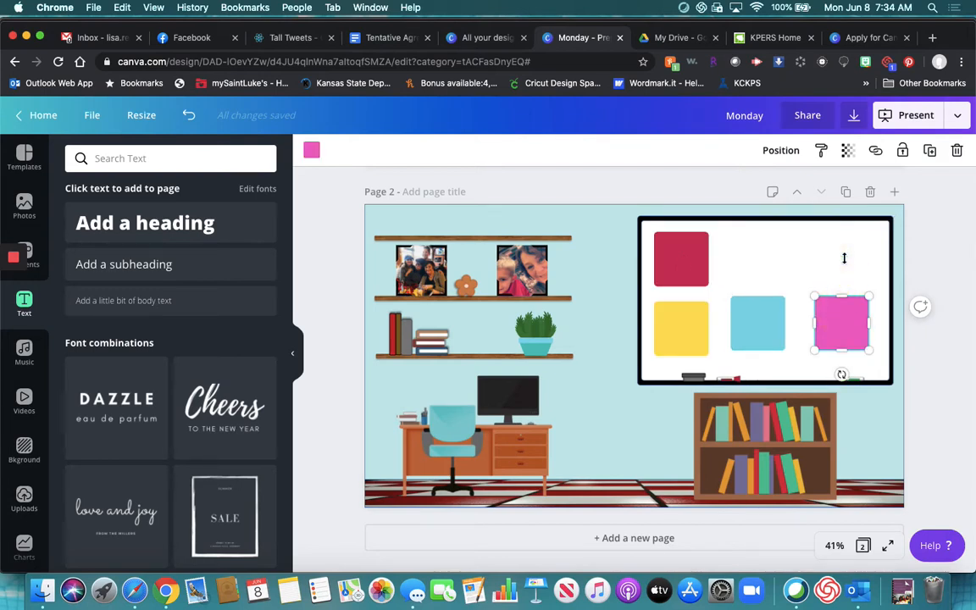
pyautogui.moveTo(841, 296); pyautogui.dragTo(841, 259)
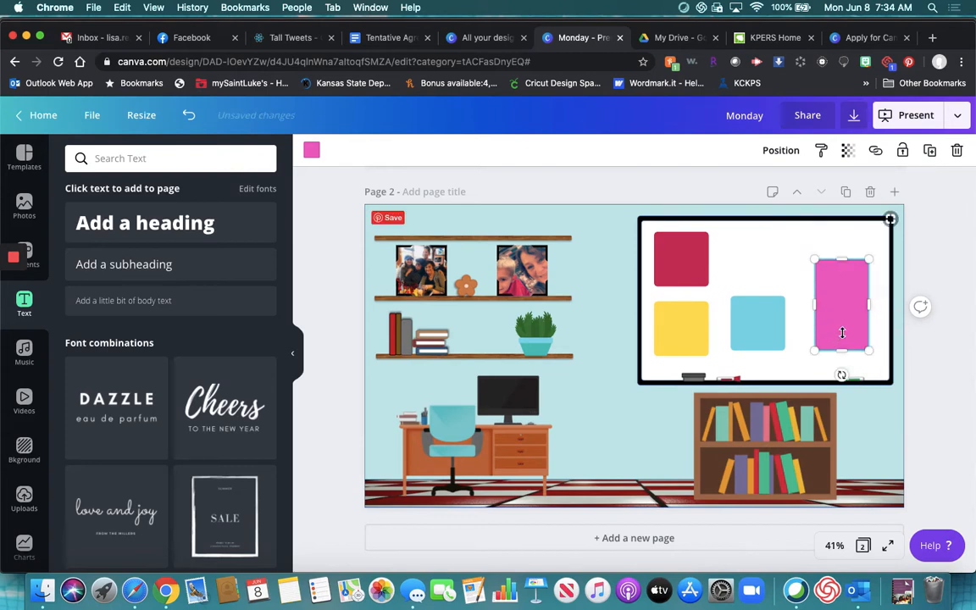
pyautogui.click(947, 354)
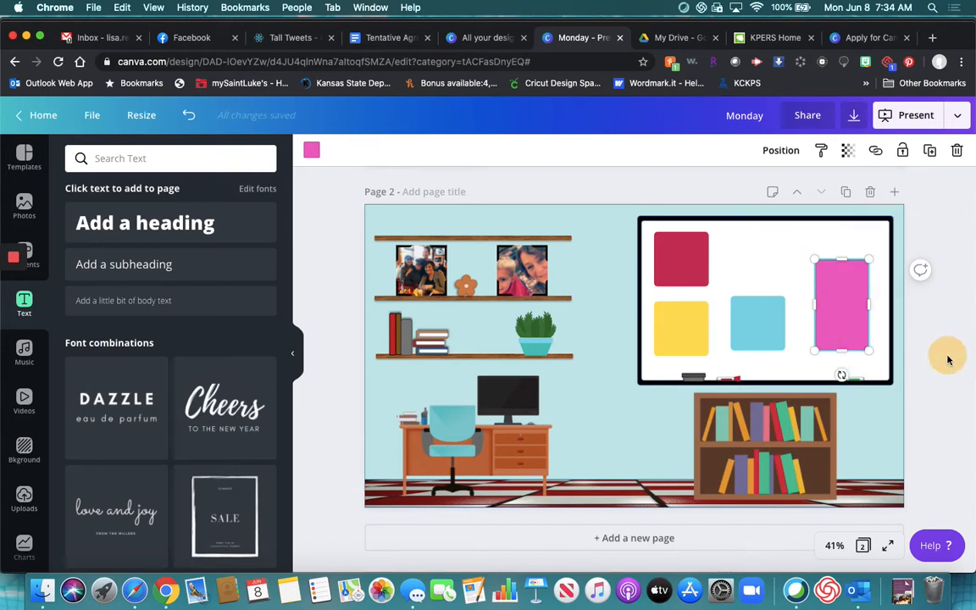
pyautogui.click(846, 315)
pyautogui.moveTo(846, 315); pyautogui.dragTo(854, 332)
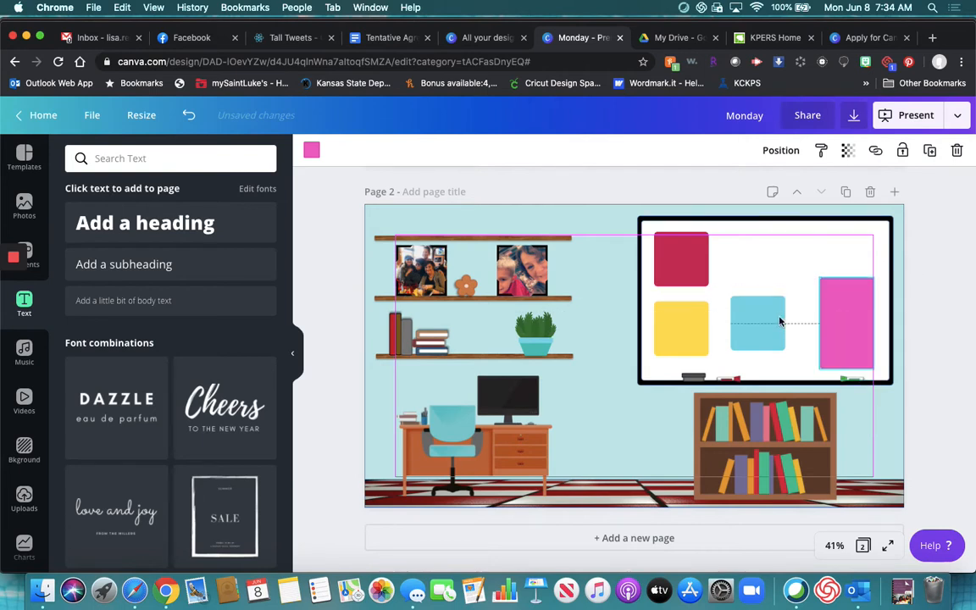
# - Delete the blue, yellow and red squares from the page 2 whiteboard
pyautogui.click(770, 329)
pyautogui.press('Delete')
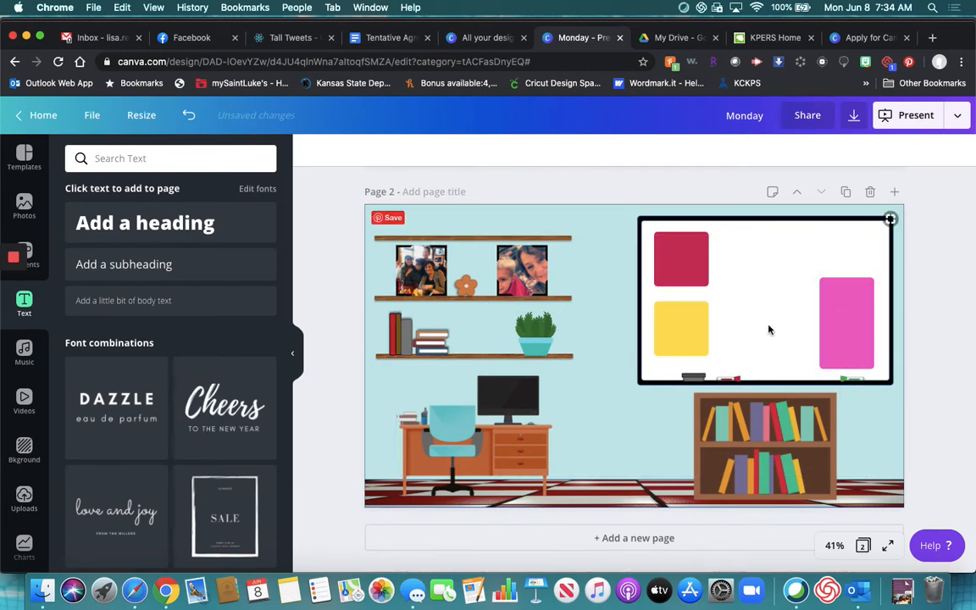
pyautogui.click(685, 327)
pyautogui.press('Delete')
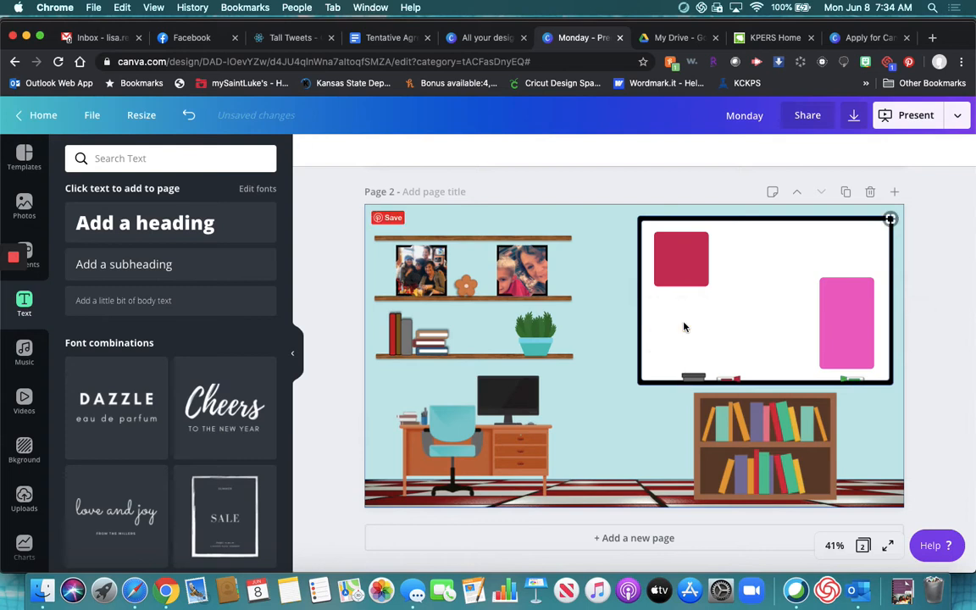
pyautogui.click(684, 271)
pyautogui.press('Delete')
pyautogui.click(844, 310)
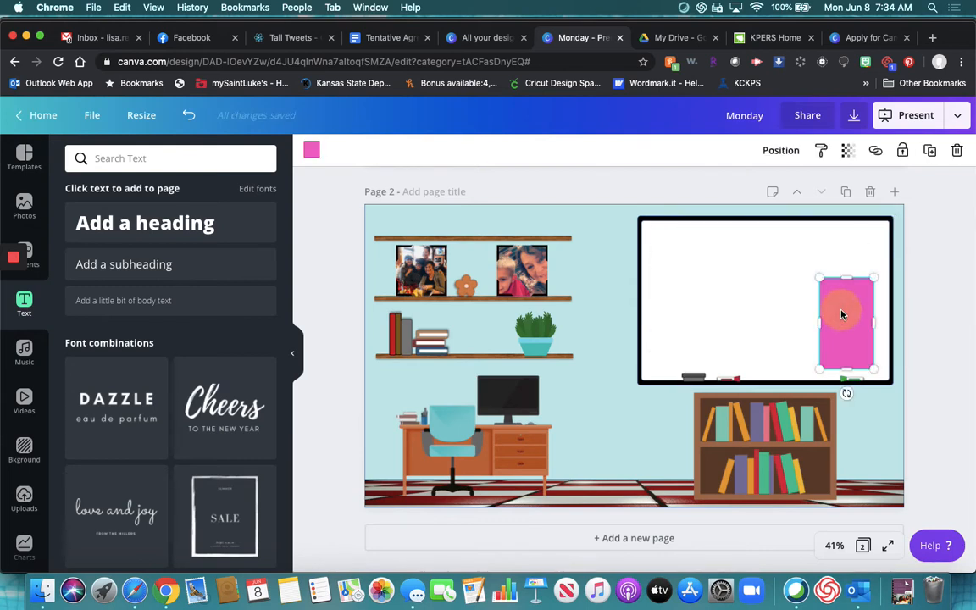
pyautogui.click(929, 150)
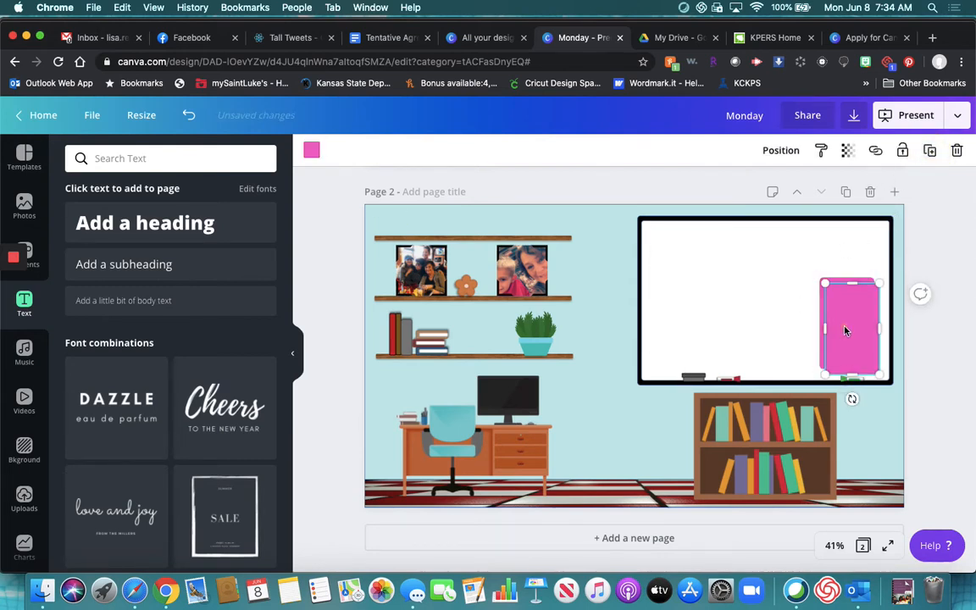
pyautogui.moveTo(807, 323); pyautogui.dragTo(777, 324)
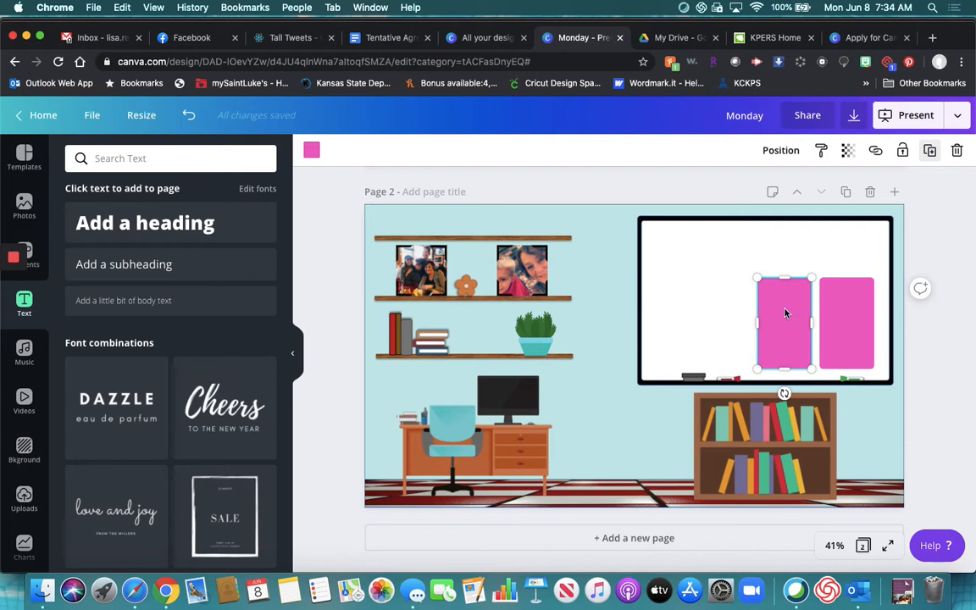
pyautogui.press('BackSpace')
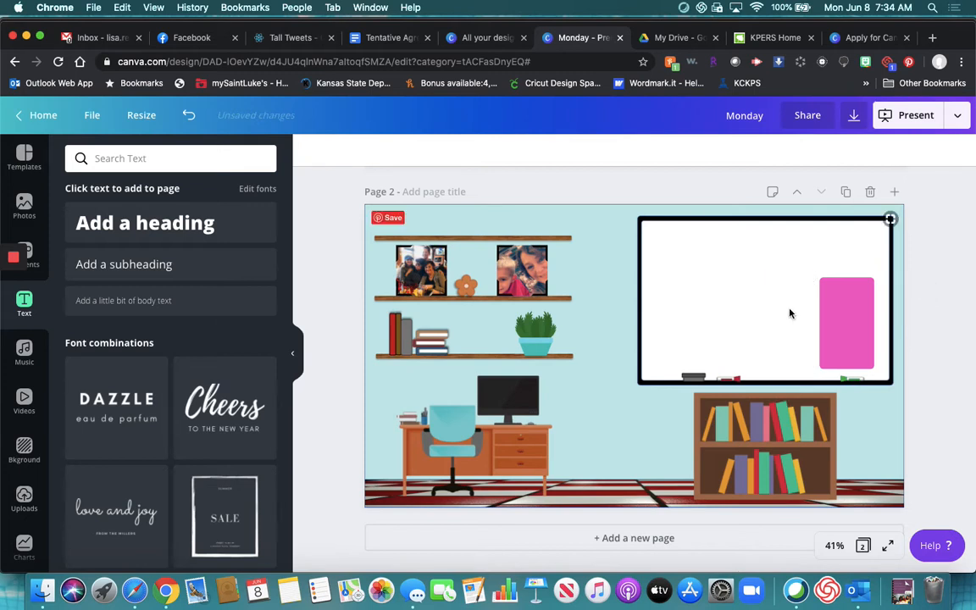
# - Make the pink rectangle narrower from its left side and taller from its upper edge
pyautogui.click(847, 317)
pyautogui.moveTo(821, 323); pyautogui.dragTo(835, 321)
pyautogui.click(832, 327)
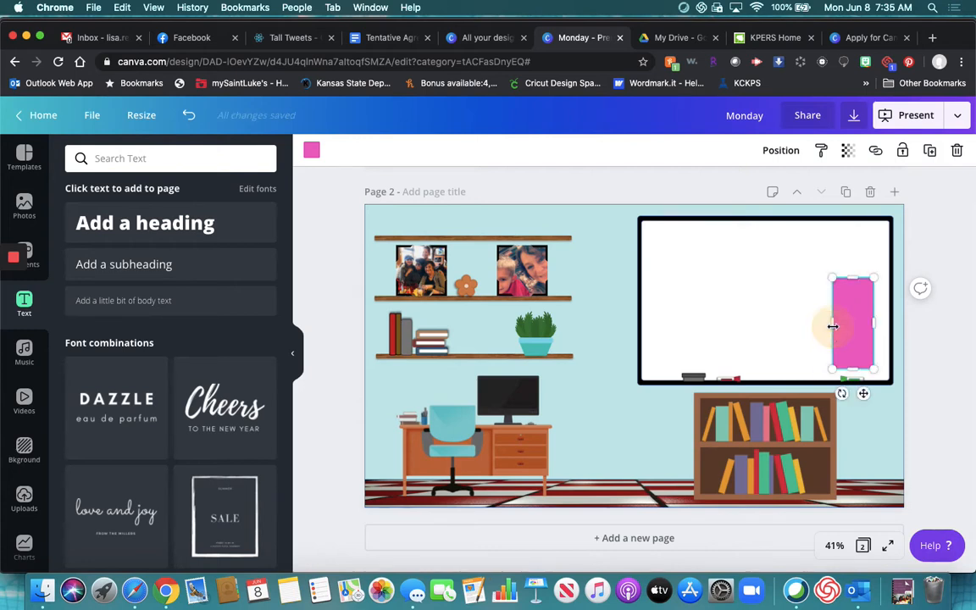
pyautogui.moveTo(855, 279); pyautogui.dragTo(855, 260)
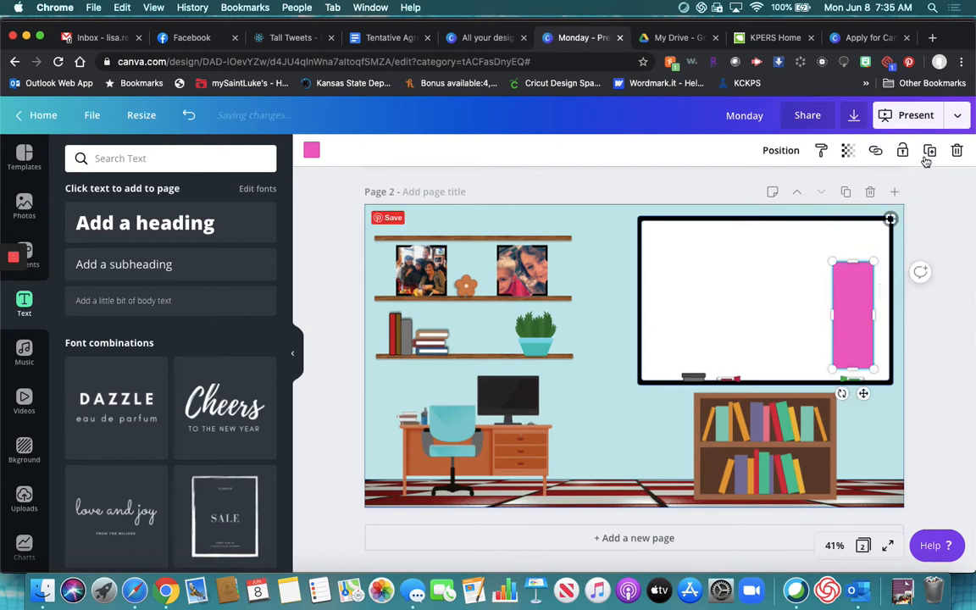
# - Duplicate the pink rectangle, place the copy level to its left, and recolor the copy teal
pyautogui.press('super+d')
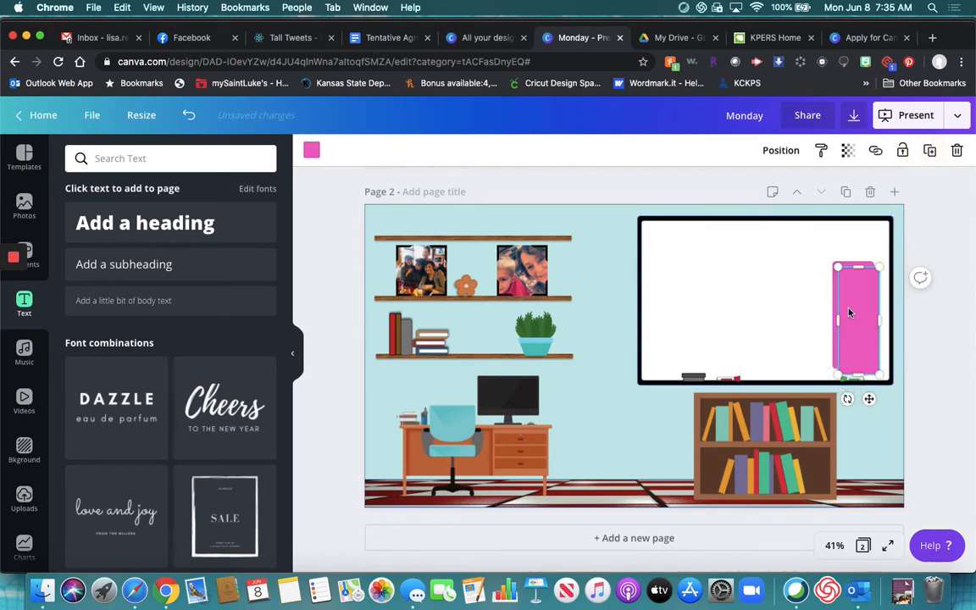
pyautogui.moveTo(850, 312); pyautogui.dragTo(787, 305)
pyautogui.click(313, 153)
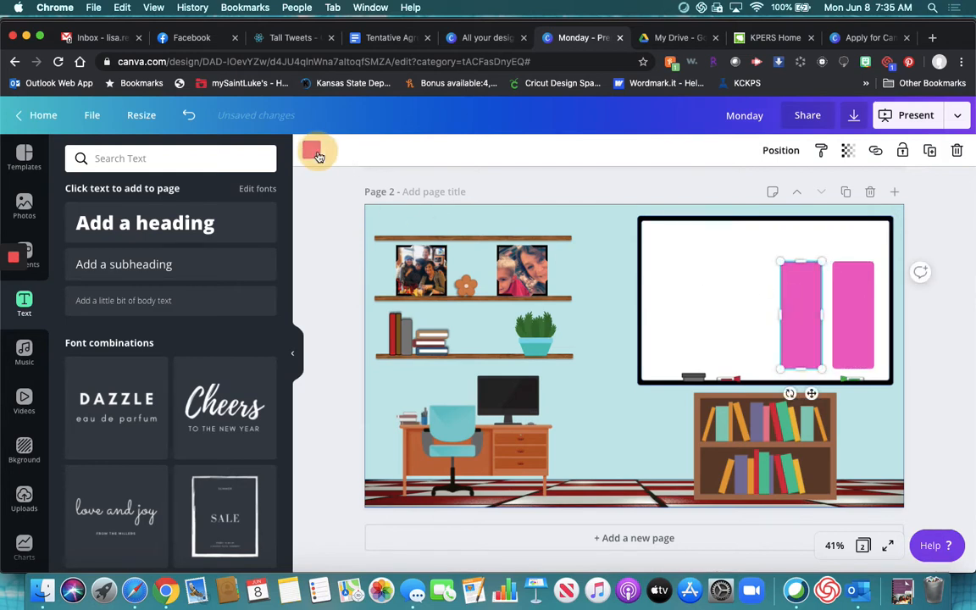
pyautogui.click(225, 286)
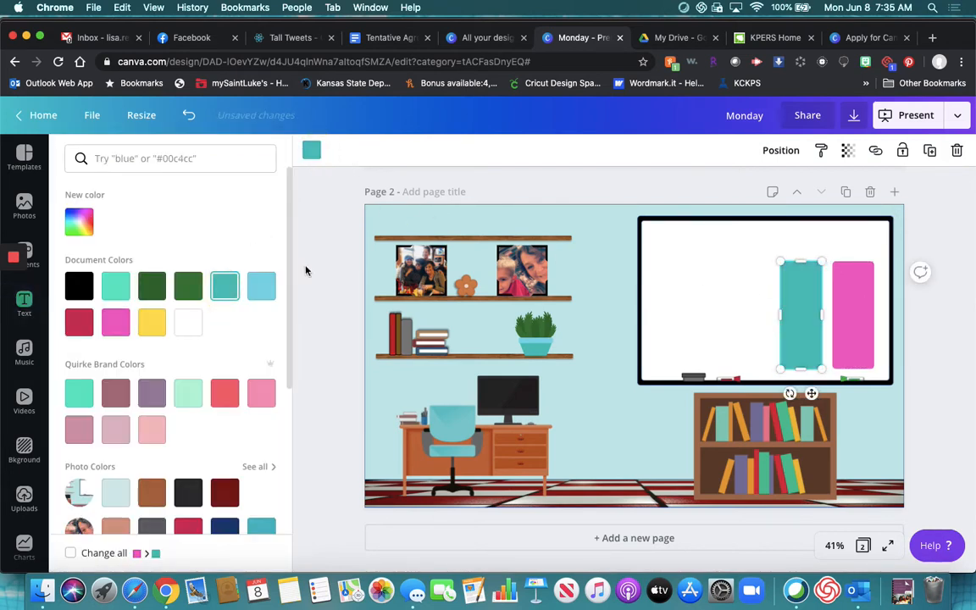
# - Duplicate the teal rectangle, align the copy level to its left, and recolor the copy light blue
pyautogui.click(929, 150)
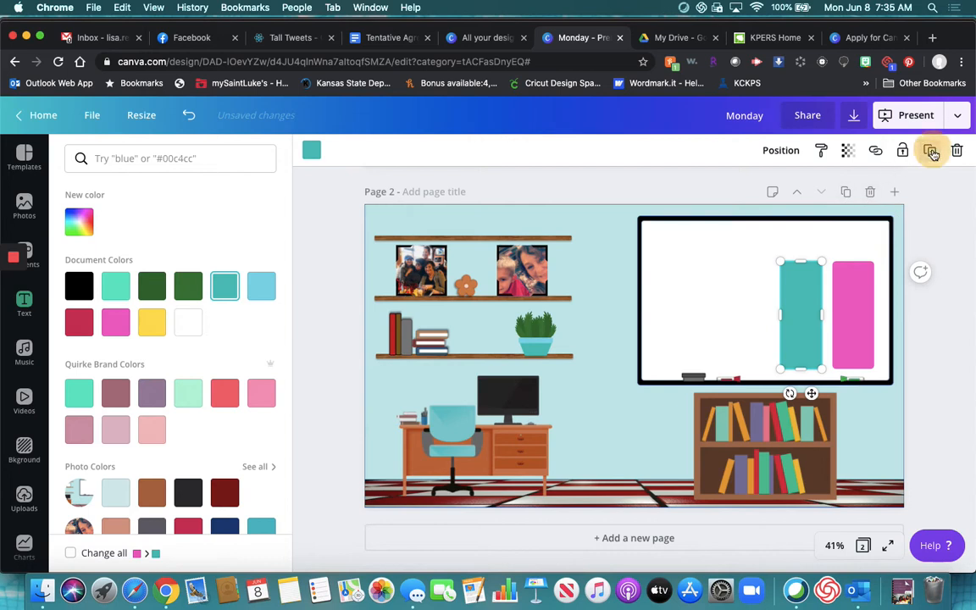
pyautogui.moveTo(806, 321); pyautogui.dragTo(747, 311)
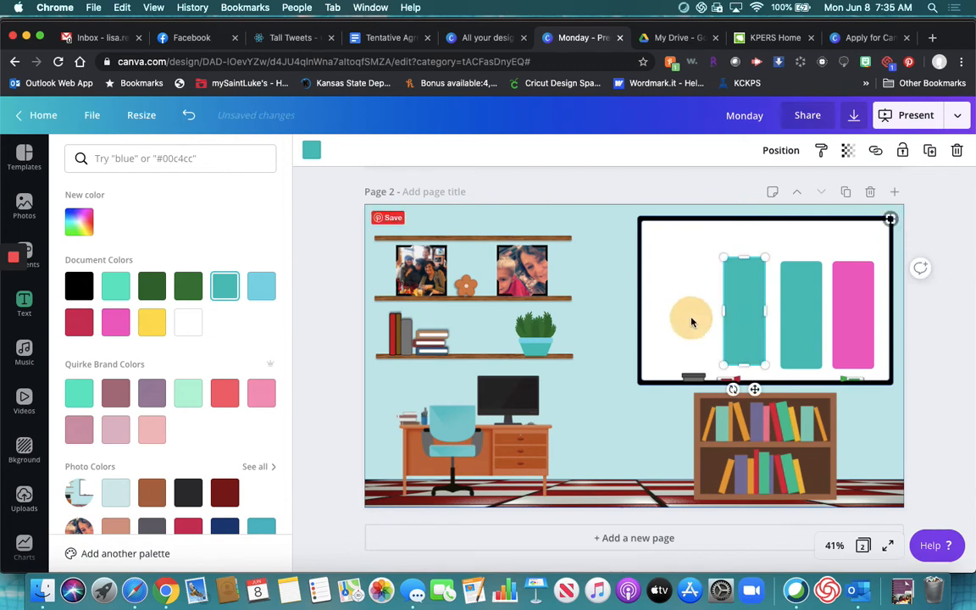
pyautogui.click(691, 322)
pyautogui.moveTo(741, 322); pyautogui.dragTo(741, 326)
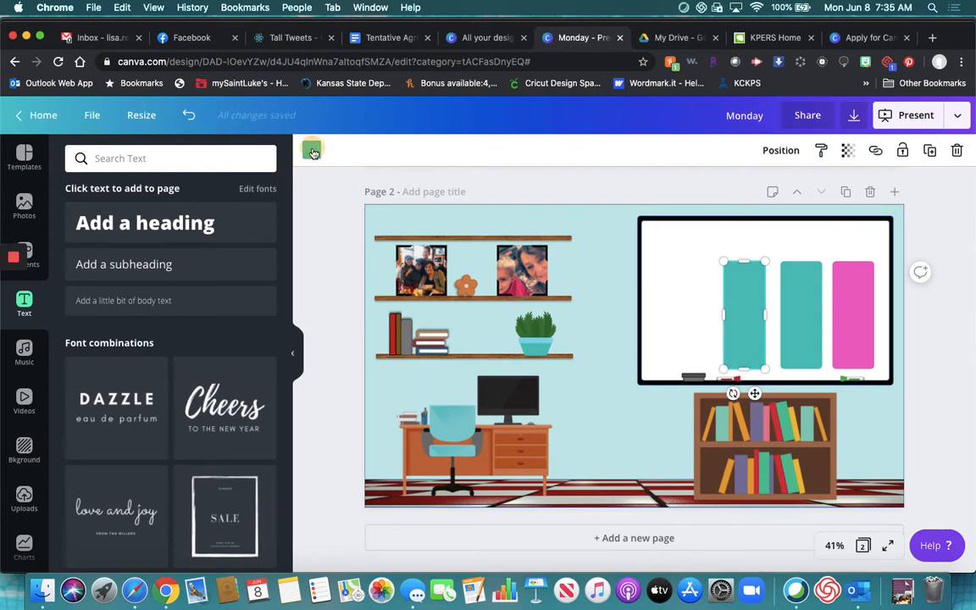
pyautogui.click(312, 153)
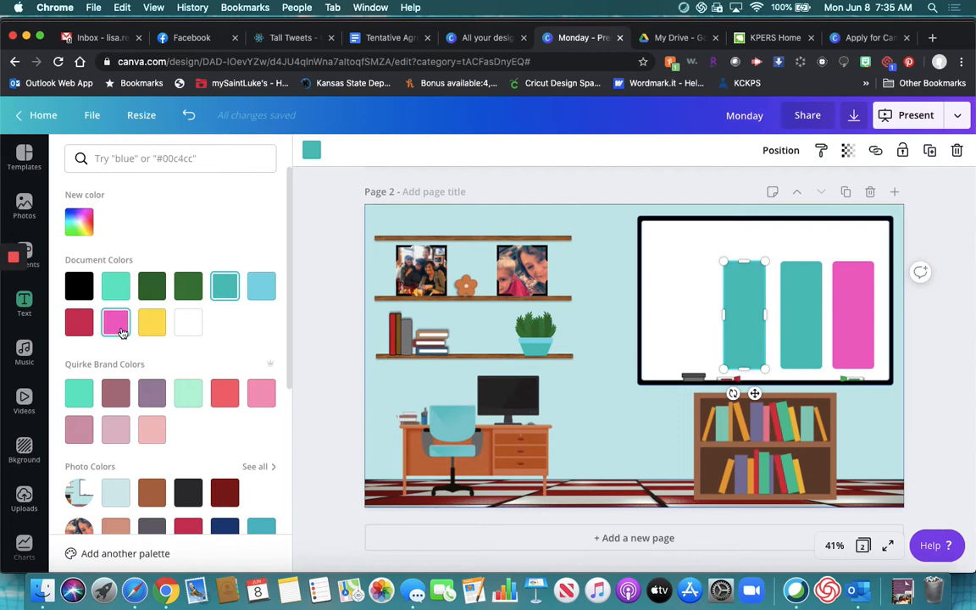
pyautogui.click(259, 290)
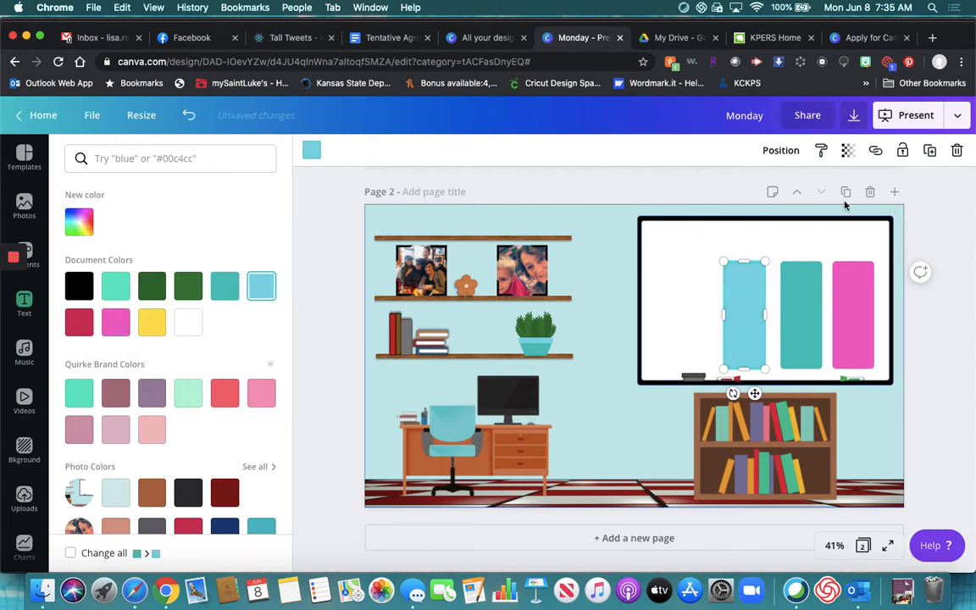
# - Duplicate the light blue rectangle, place the copy level to its left, and recolor the copy yellow
pyautogui.click(929, 151)
pyautogui.moveTo(725, 319); pyautogui.dragTo(692, 319)
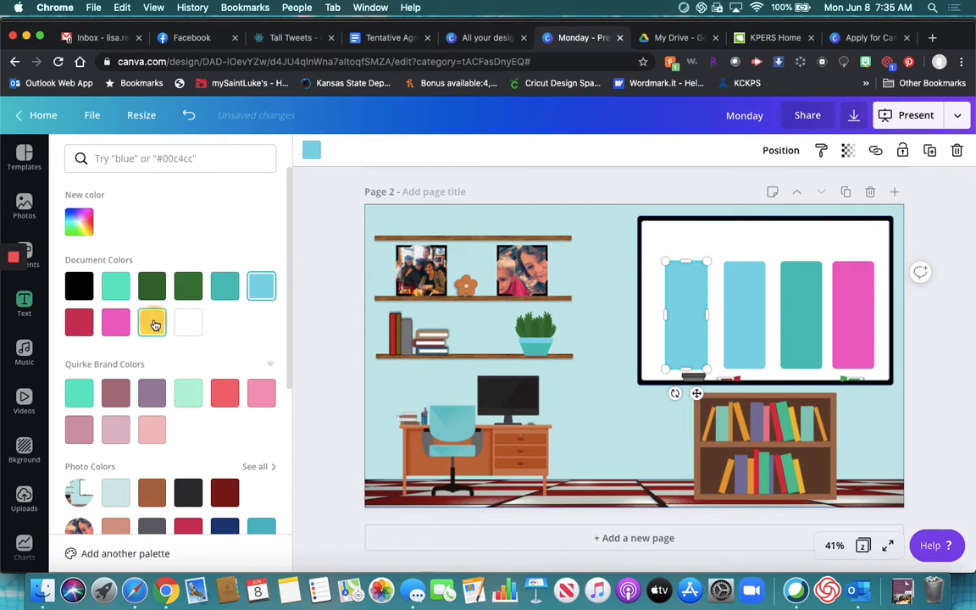
pyautogui.click(152, 322)
# - Add a subheading reading "Monday" to page 2 and set its font to Schoolbell
pyautogui.click(24, 305)
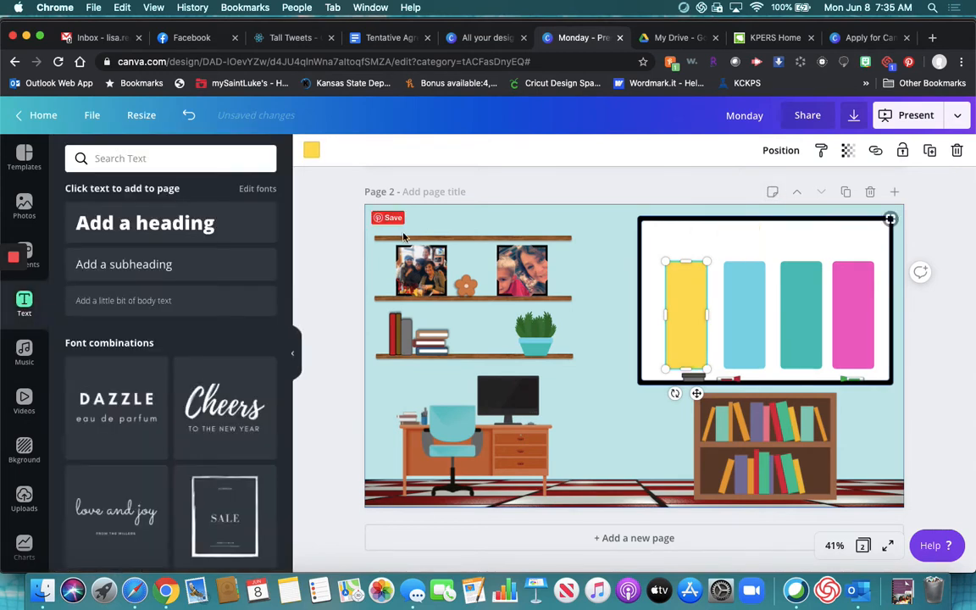
pyautogui.click(226, 267)
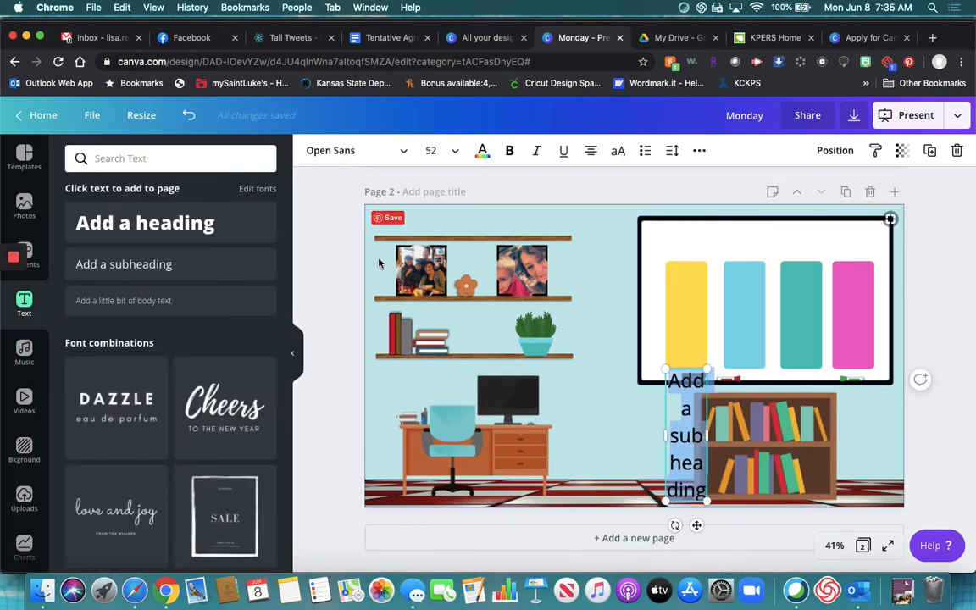
pyautogui.write('M')
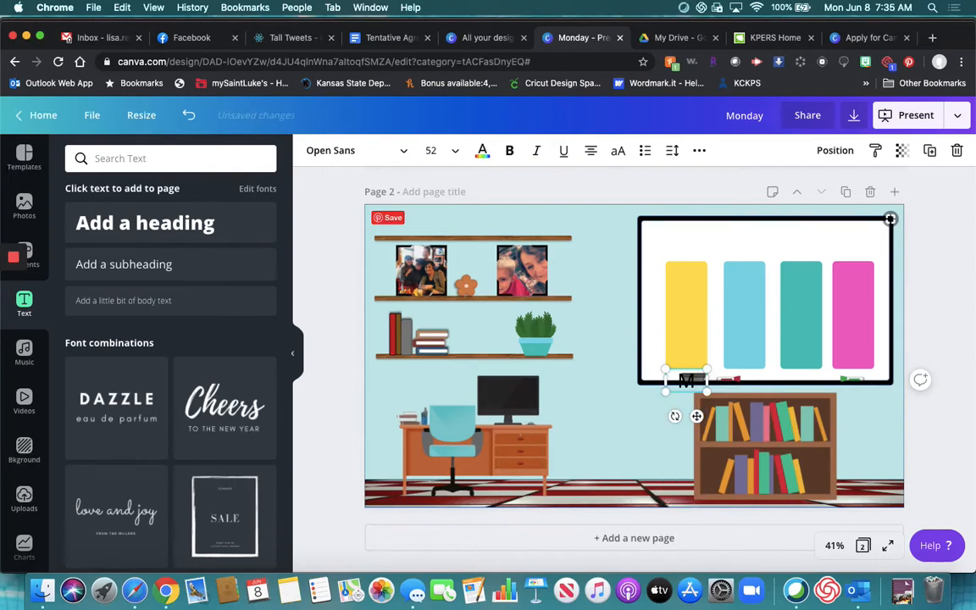
pyautogui.write('onday')
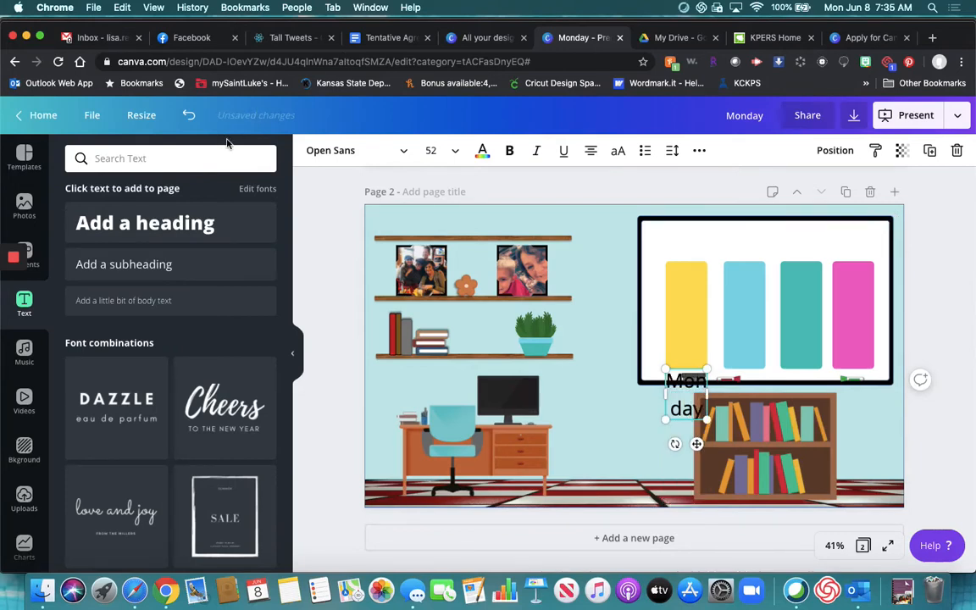
pyautogui.click(315, 152)
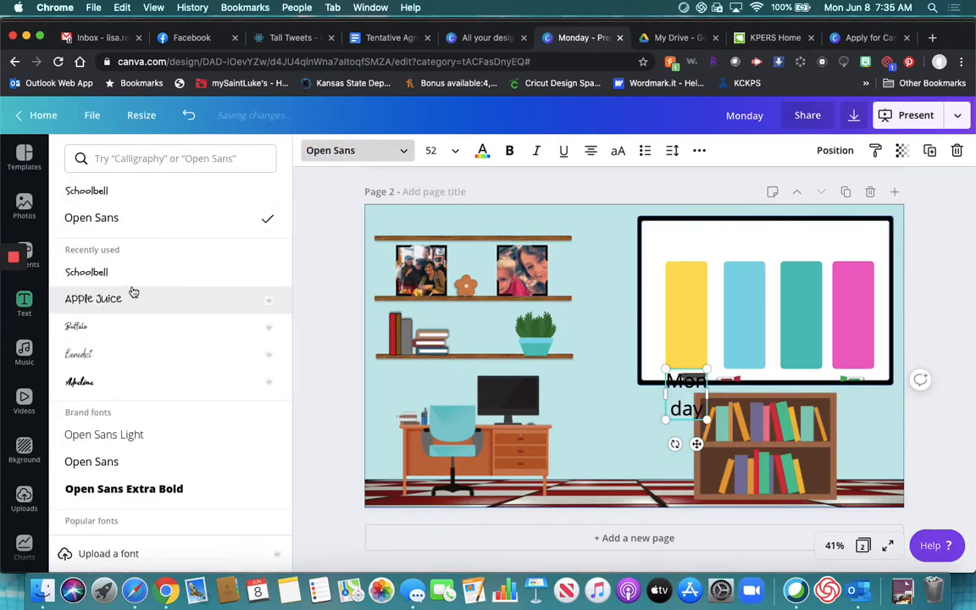
pyautogui.click(133, 272)
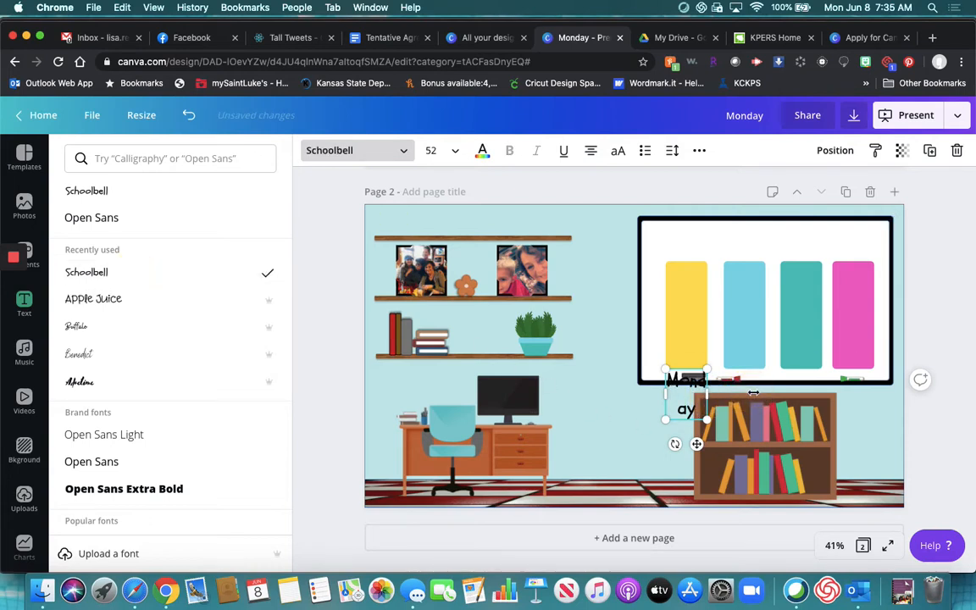
# - Widen the Monday text box to fit the word on one line and center it above the colored rectangles on the whiteboard
pyautogui.moveTo(753, 393); pyautogui.dragTo(750, 391)
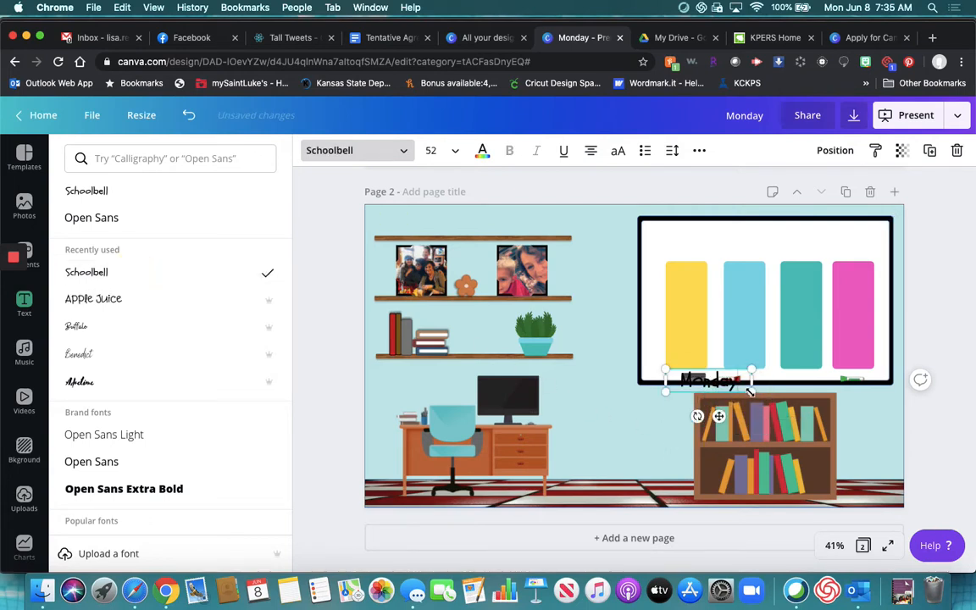
pyautogui.click(644, 435)
pyautogui.click(643, 422)
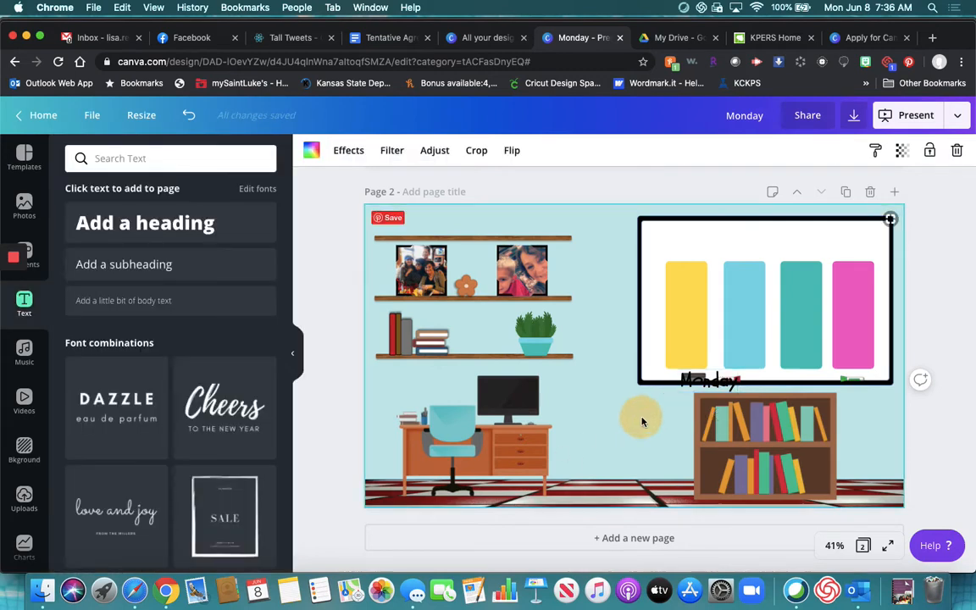
pyautogui.moveTo(715, 383); pyautogui.dragTo(767, 241)
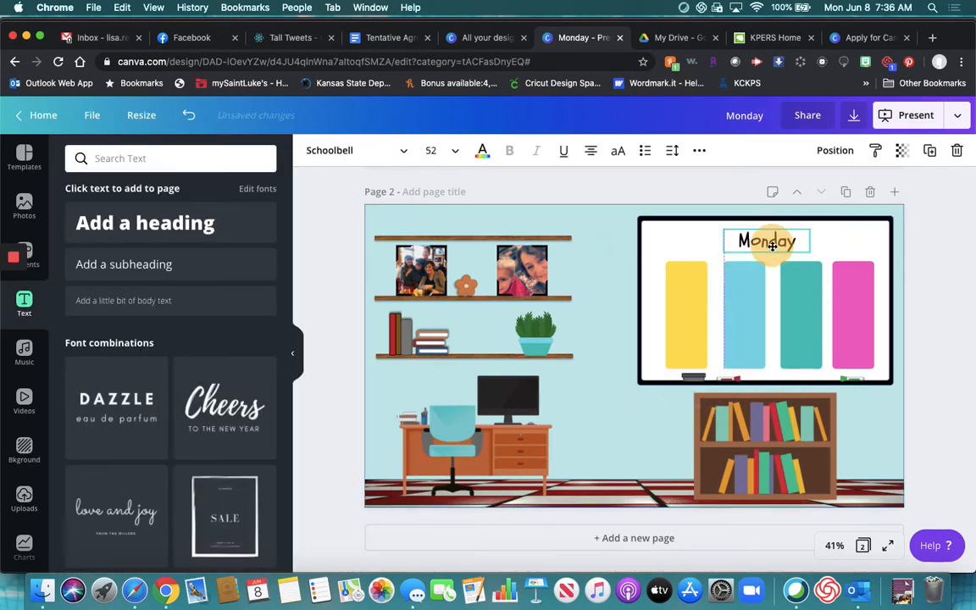
pyautogui.click(688, 240)
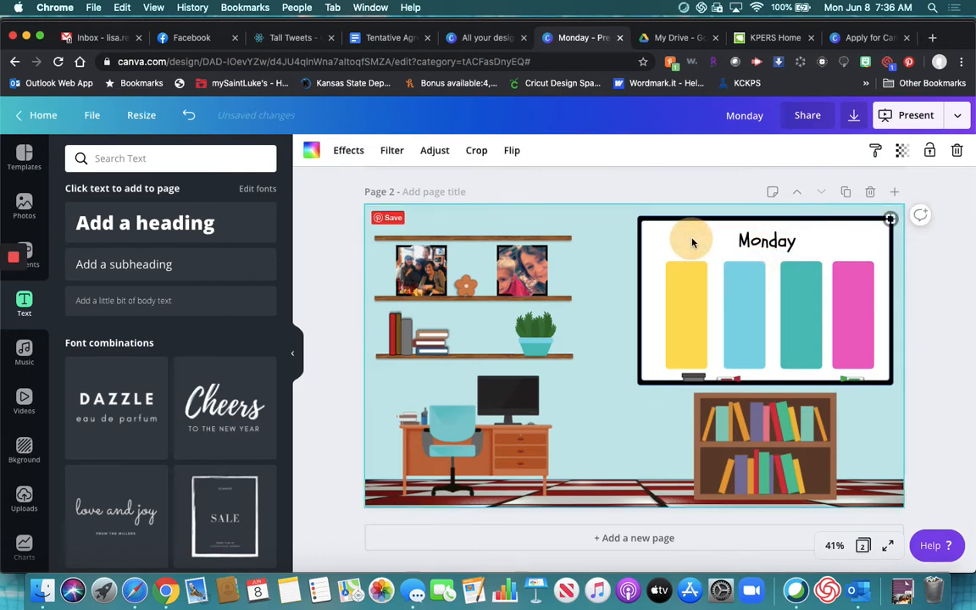
# - Return to the Elements library and clear its "Shapes" search
pyautogui.scroll(-2, 26, 199)
pyautogui.click(28, 211)
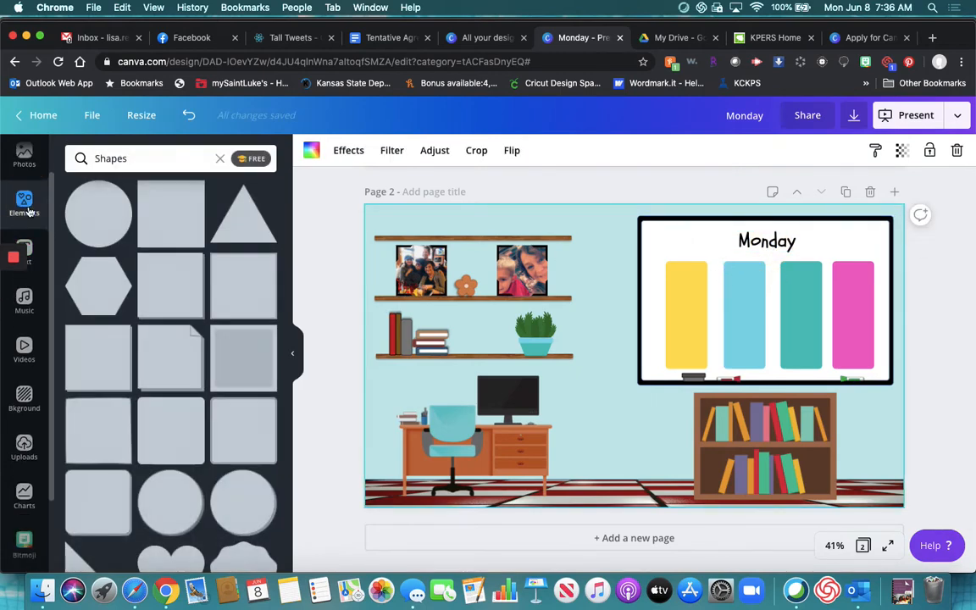
pyautogui.click(219, 158)
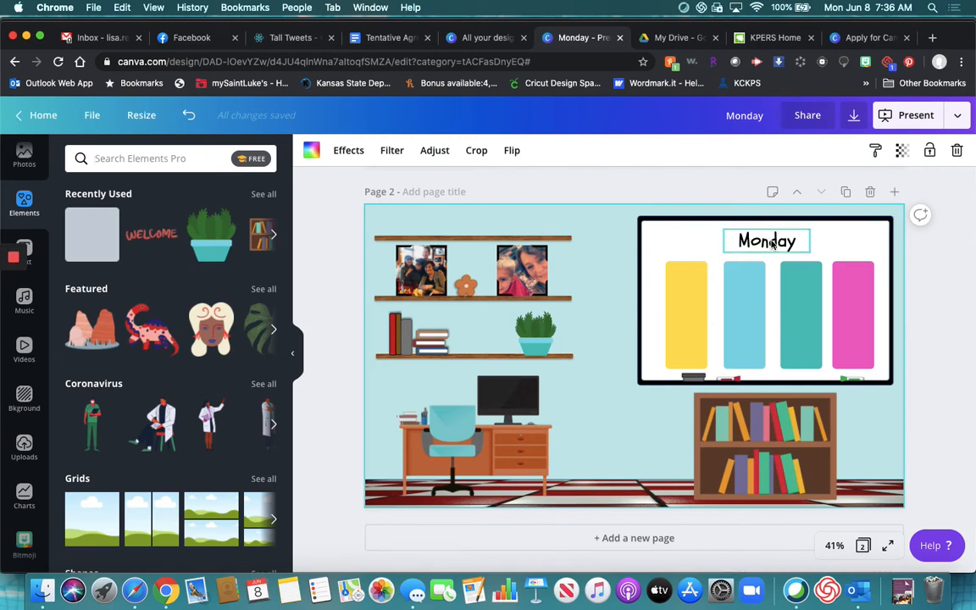
# - Duplicate the Monday title and make the copy a size 28 "Reading" label centered near the yellow rectangle's upper edge
pyautogui.click(739, 242)
pyautogui.click(932, 151)
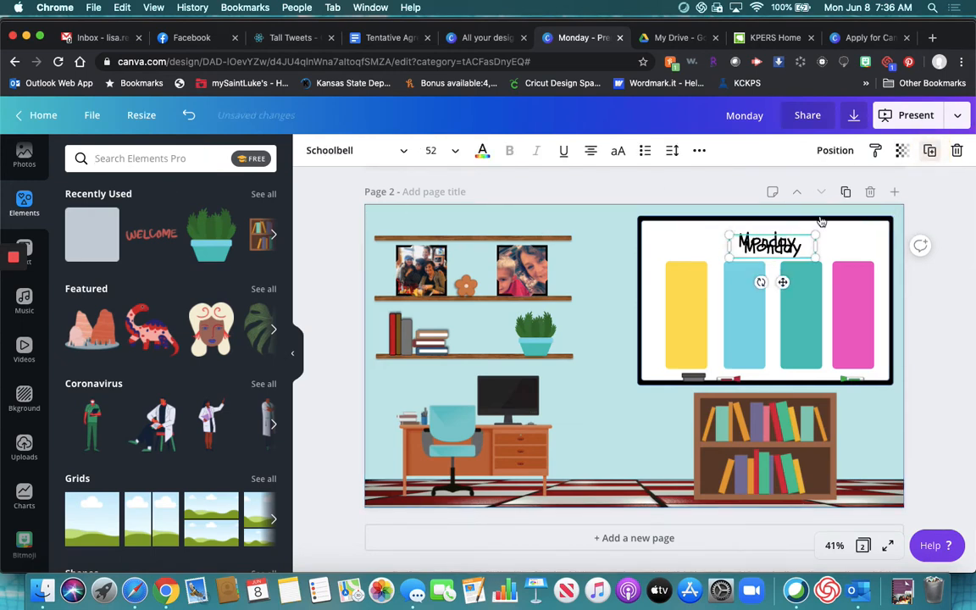
pyautogui.moveTo(777, 276); pyautogui.dragTo(622, 314)
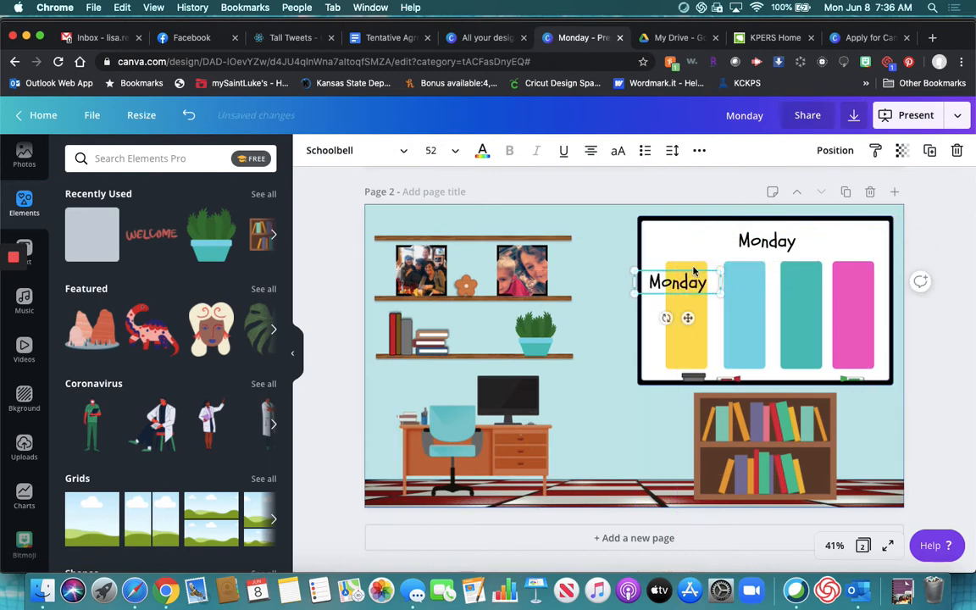
pyautogui.click(452, 151)
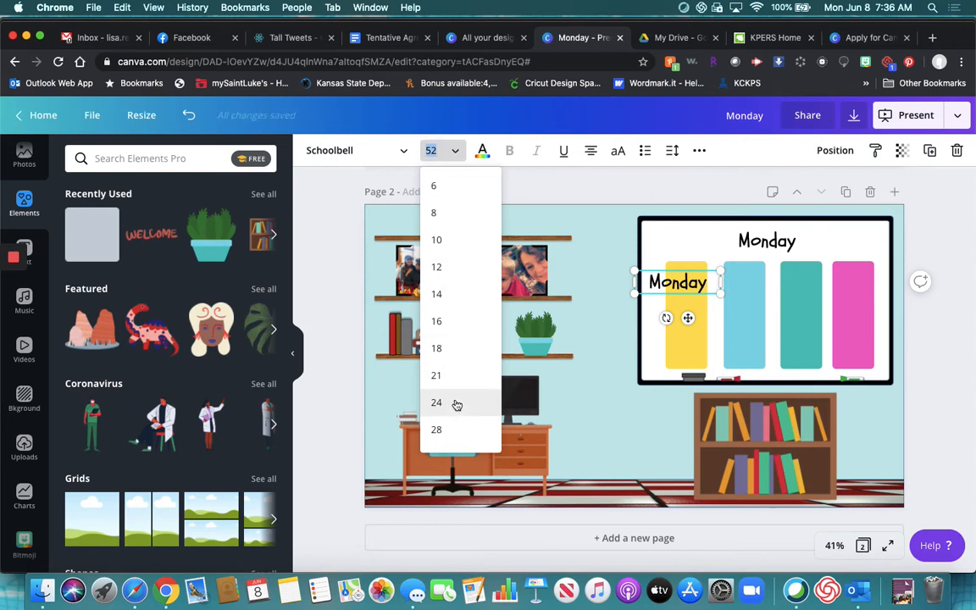
pyautogui.click(463, 431)
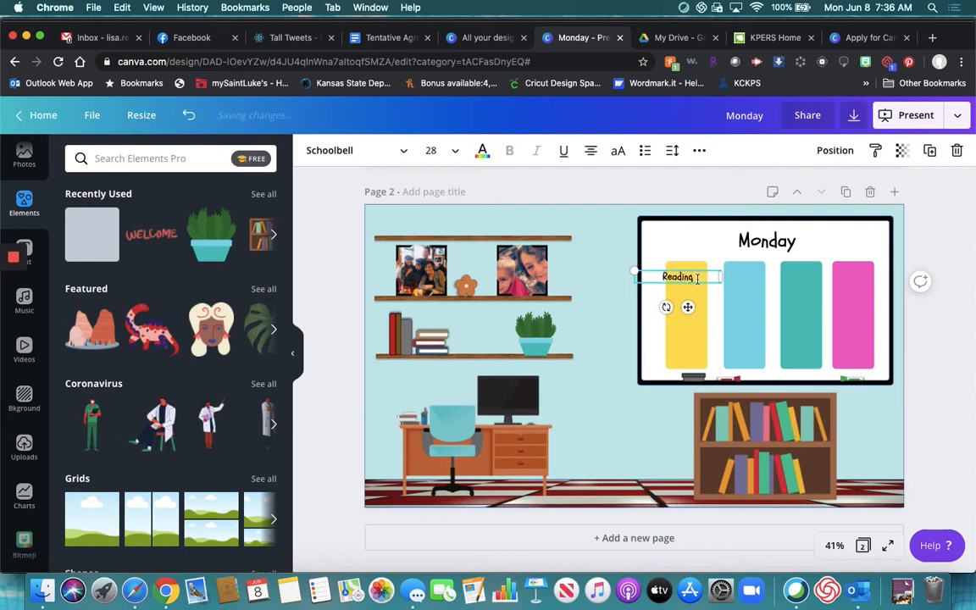
pyautogui.click(714, 309)
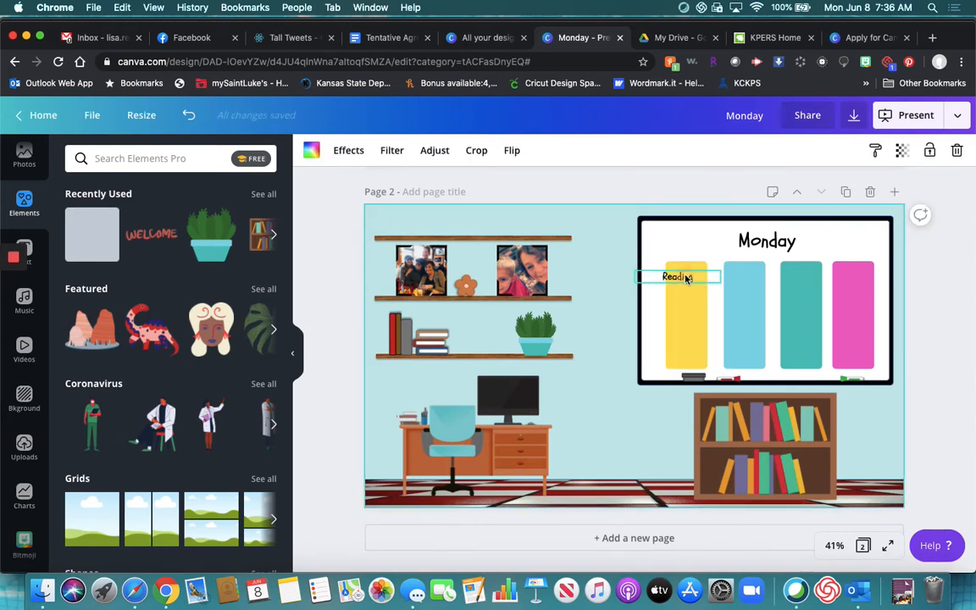
pyautogui.moveTo(688, 278); pyautogui.dragTo(693, 276)
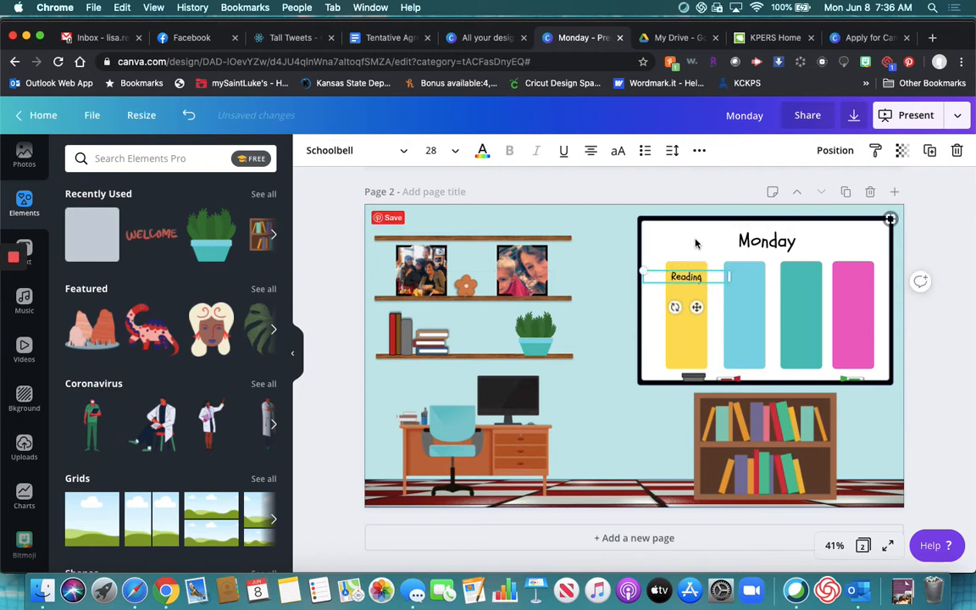
# - Duplicate the Reading label onto the light blue and teal rectangles, with the copies reading "Writing" and "Listening"
pyautogui.click(930, 150)
pyautogui.moveTo(691, 280); pyautogui.dragTo(748, 277)
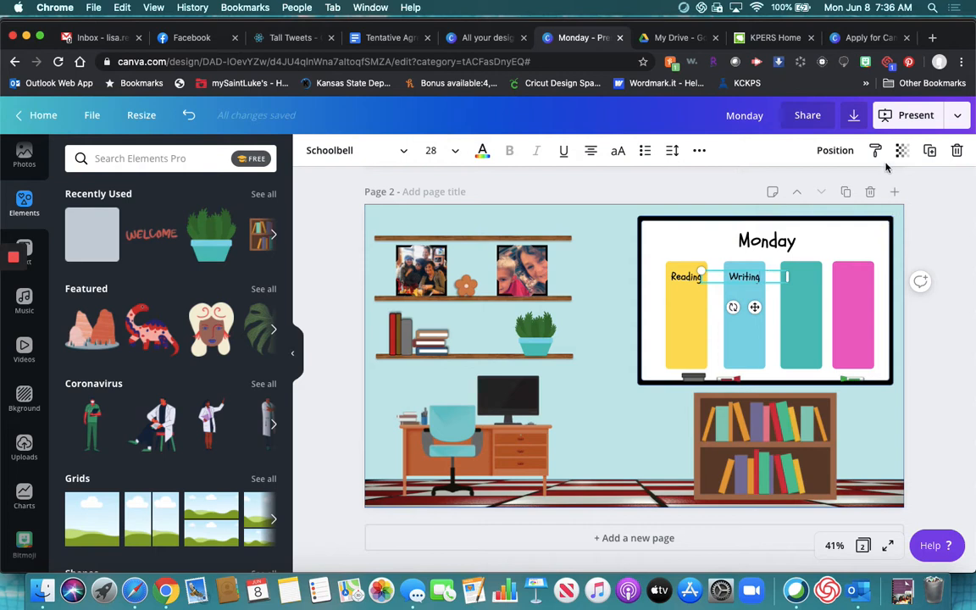
pyautogui.click(930, 151)
pyautogui.moveTo(756, 279); pyautogui.dragTo(804, 282)
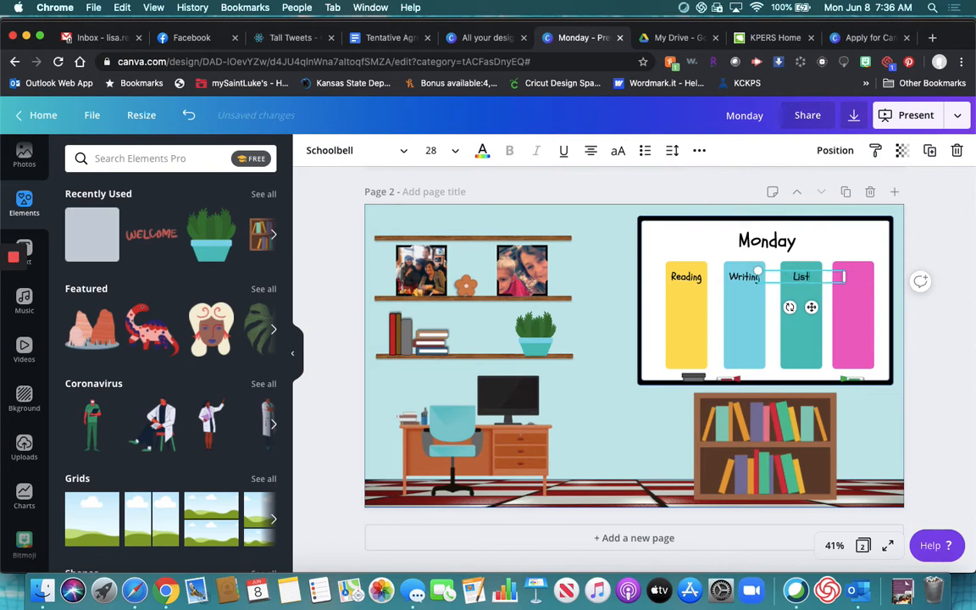
# - Duplicate the Listening label onto the pink rectangle and change the copy's text to "Speaking"
pyautogui.click(929, 150)
pyautogui.moveTo(797, 290); pyautogui.dragTo(858, 277)
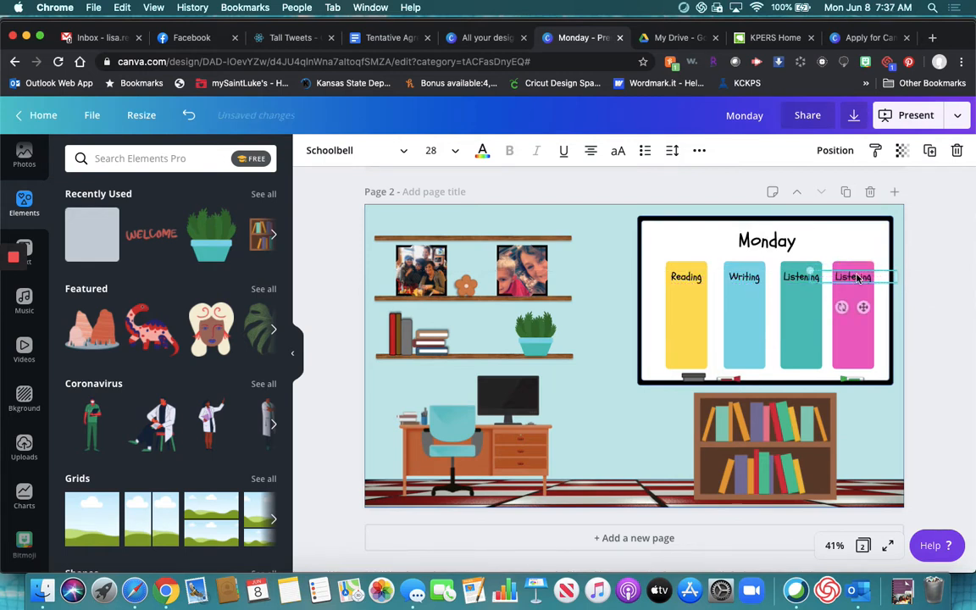
pyautogui.doubleClick(856, 276)
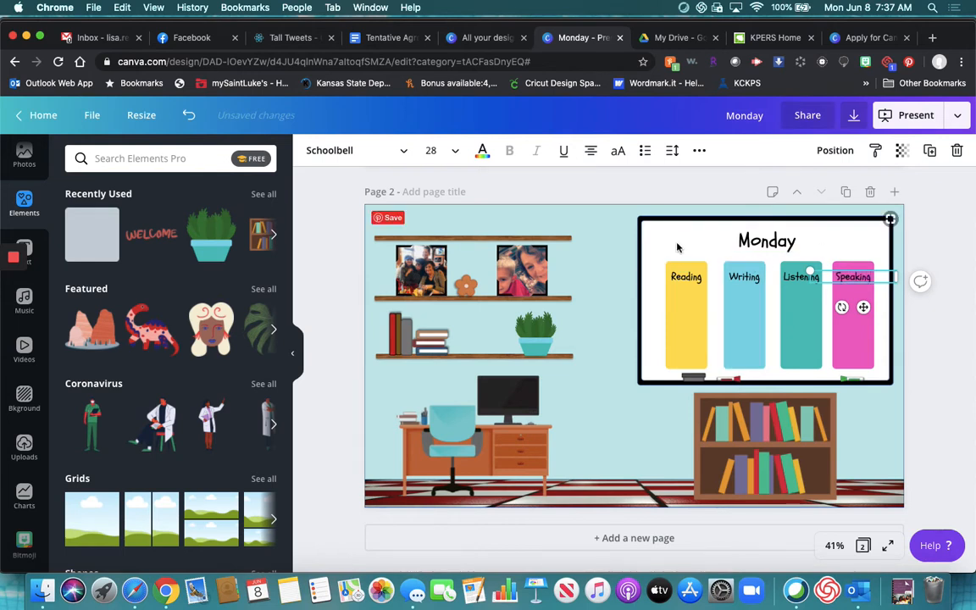
pyautogui.click(608, 217)
# - Nudge the light blue rectangle slightly to the left, toward the yellow one, keeping it level with the others
pyautogui.moveTo(754, 318); pyautogui.dragTo(746, 315)
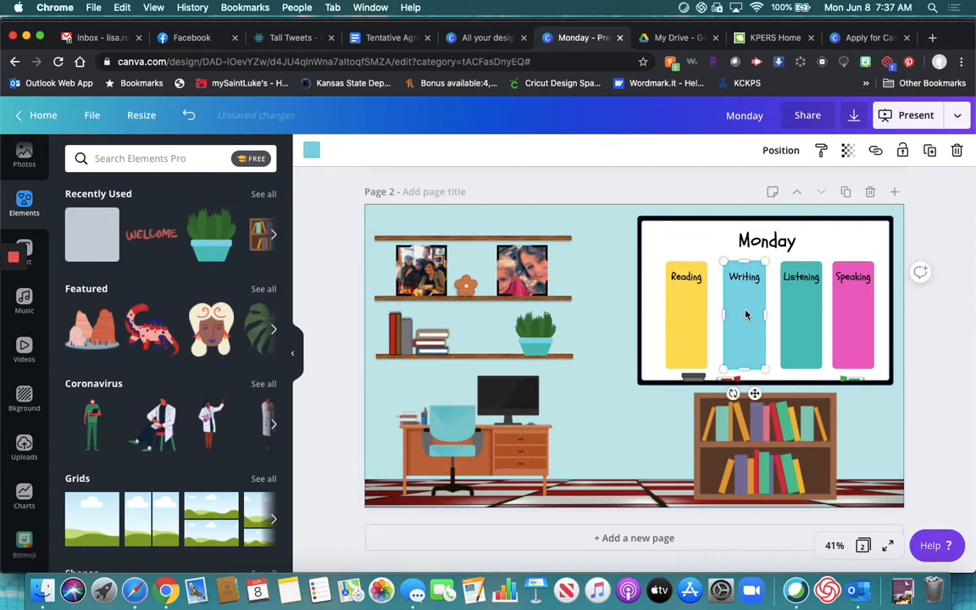
pyautogui.press('Left')
pyautogui.press('Left')
pyautogui.press('Left')
pyautogui.press('Left')
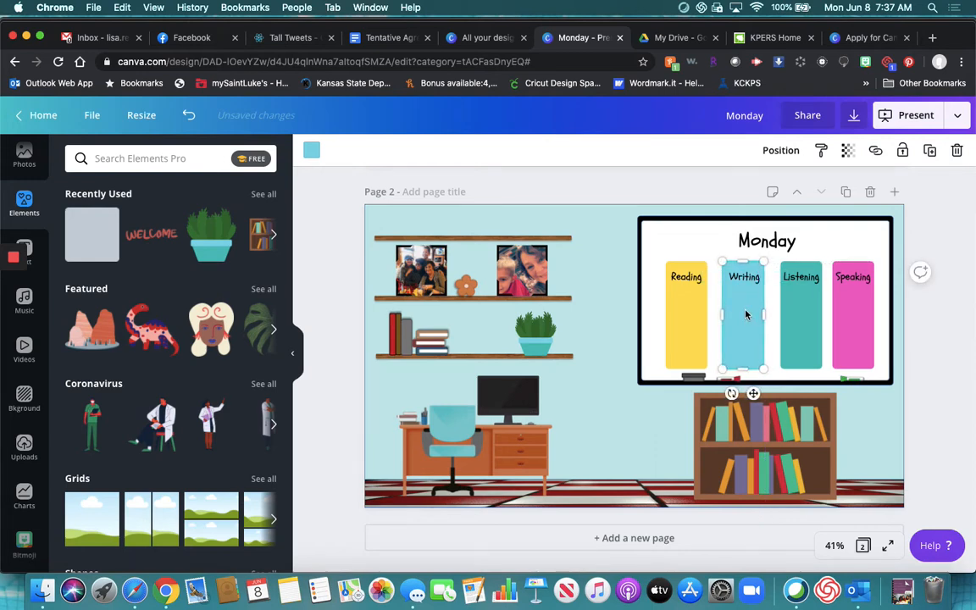
# - Nudge the teal rectangle slightly to the left to even out the spacing between the four rectangles
pyautogui.click(801, 322)
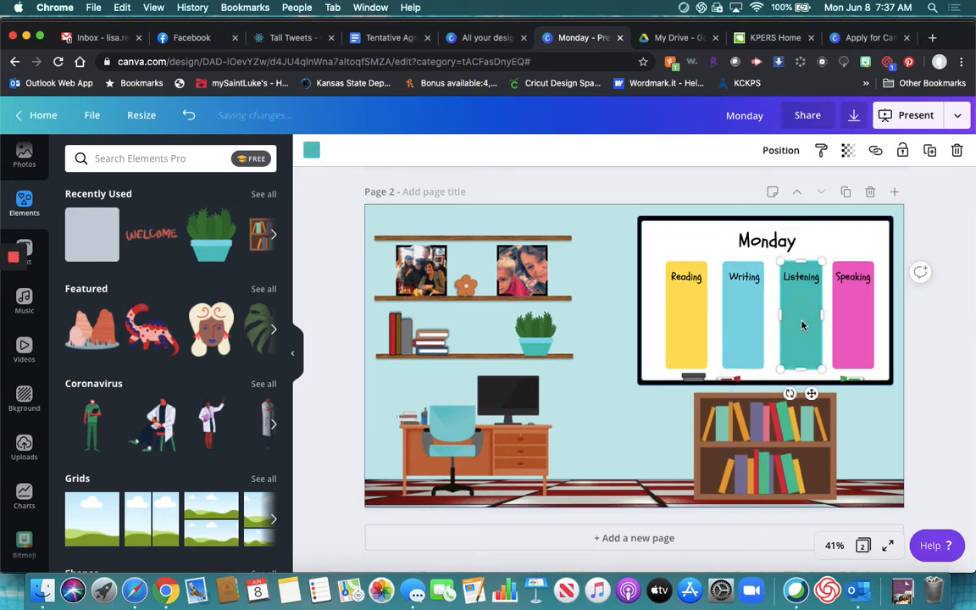
pyautogui.press('Left')
pyautogui.press('Left')
pyautogui.press('Left')
pyautogui.press('Left')
pyautogui.press('Left')
pyautogui.press('Left')
pyautogui.press('Left')
pyautogui.press('Left')
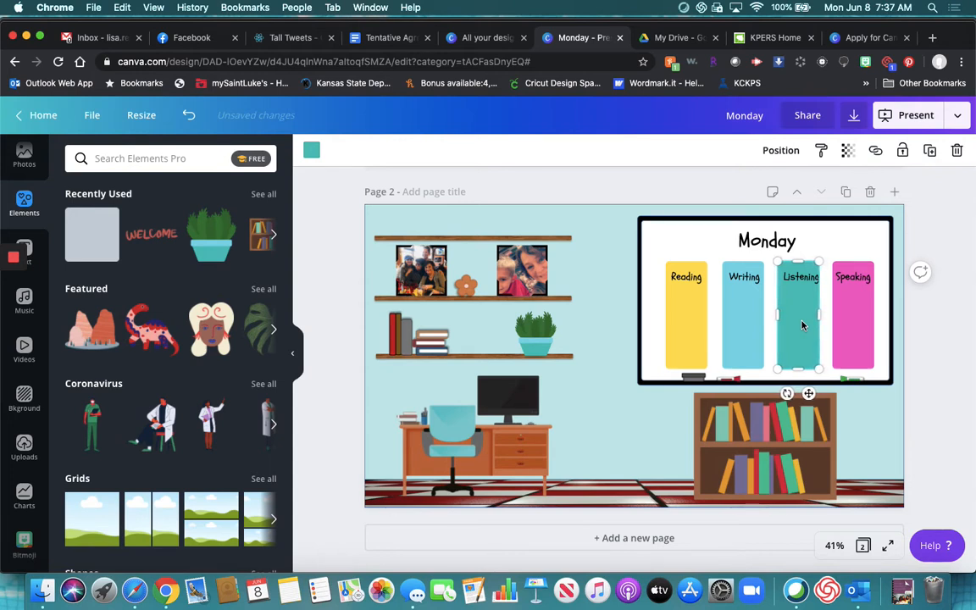
# - Nudge the Listening label to the left until it is centered on the teal rectangle
pyautogui.click(803, 278)
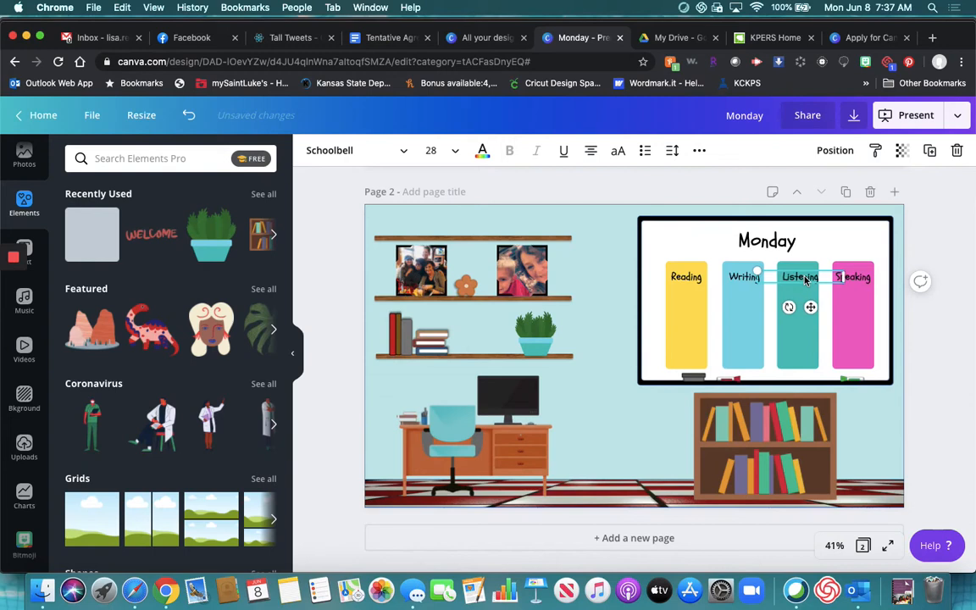
pyautogui.press('Left')
pyautogui.press('Left')
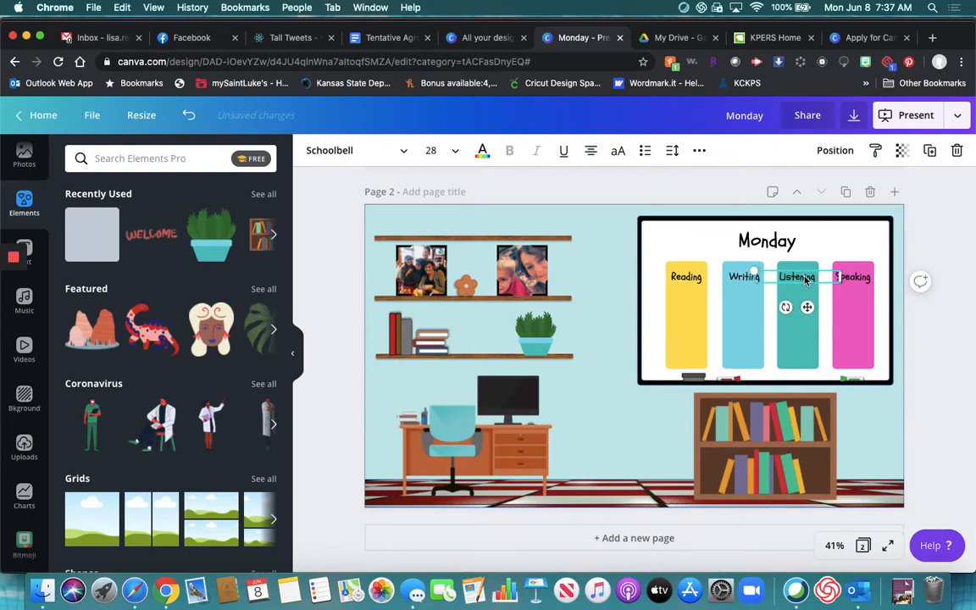
pyautogui.click(682, 321)
pyautogui.click(689, 246)
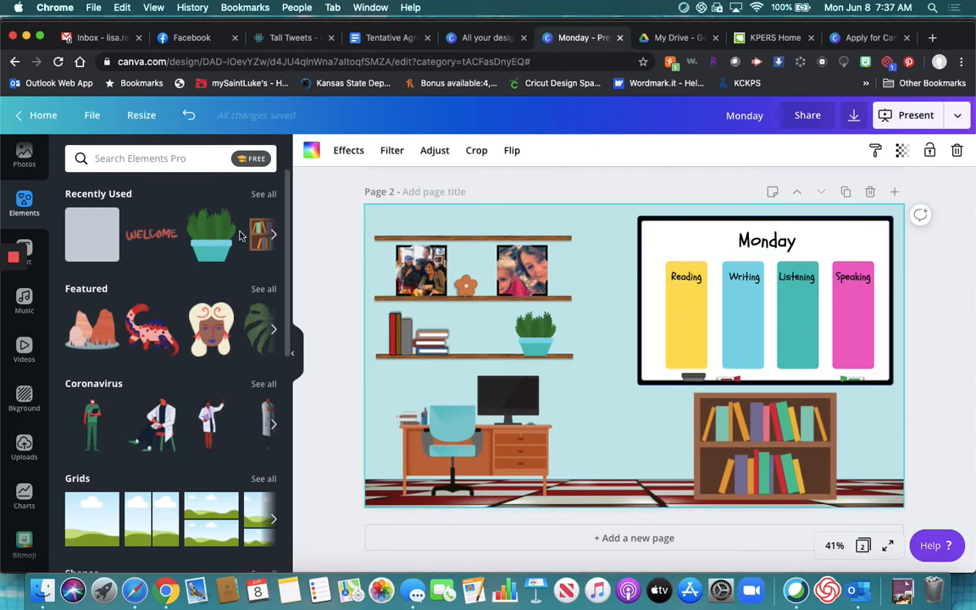
# - Search the elements for "book" and add the red-haired girl reading a teal book to page 2
pyautogui.click(193, 161)
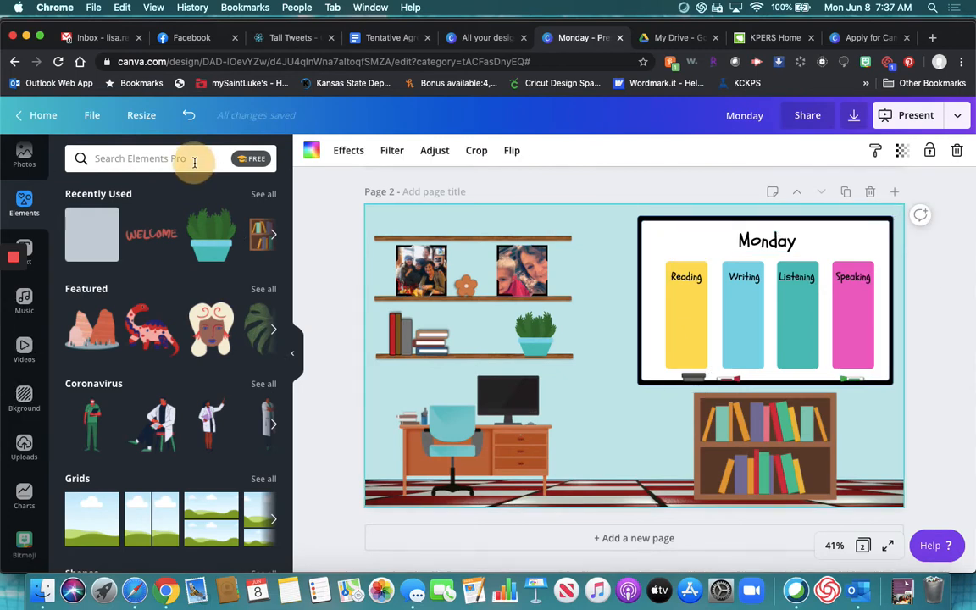
pyautogui.write('book')
pyautogui.press('Return')
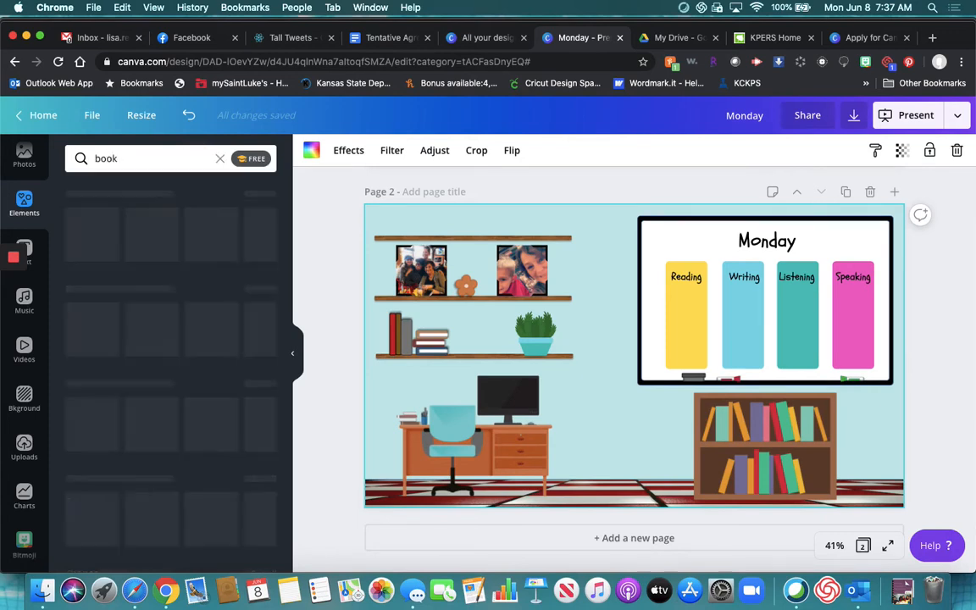
pyautogui.click(171, 213)
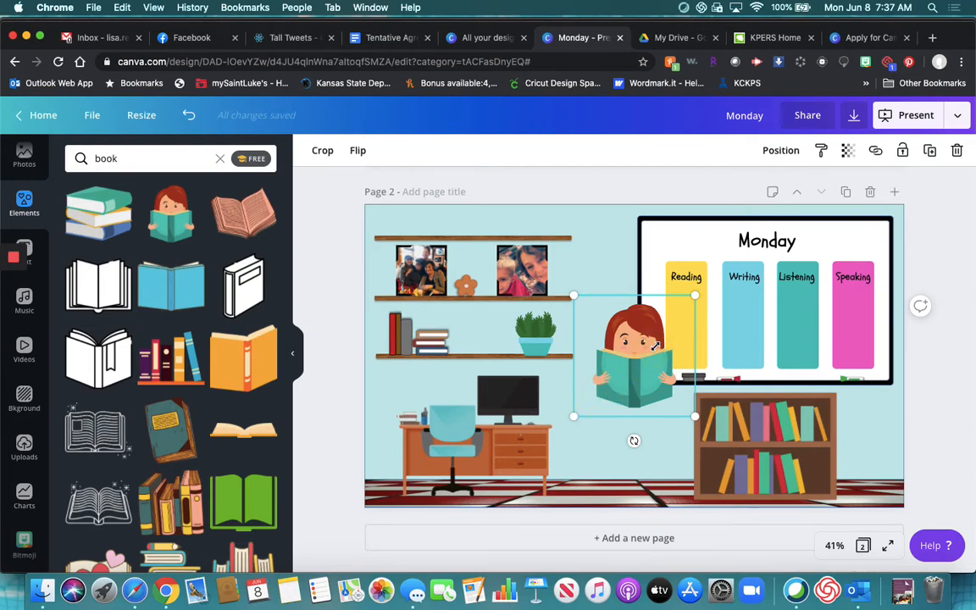
# - Shrink the reading girl graphic to fit the yellow rectangle's width and place it near the rectangle's lower edge
pyautogui.moveTo(574, 416); pyautogui.dragTo(655, 346)
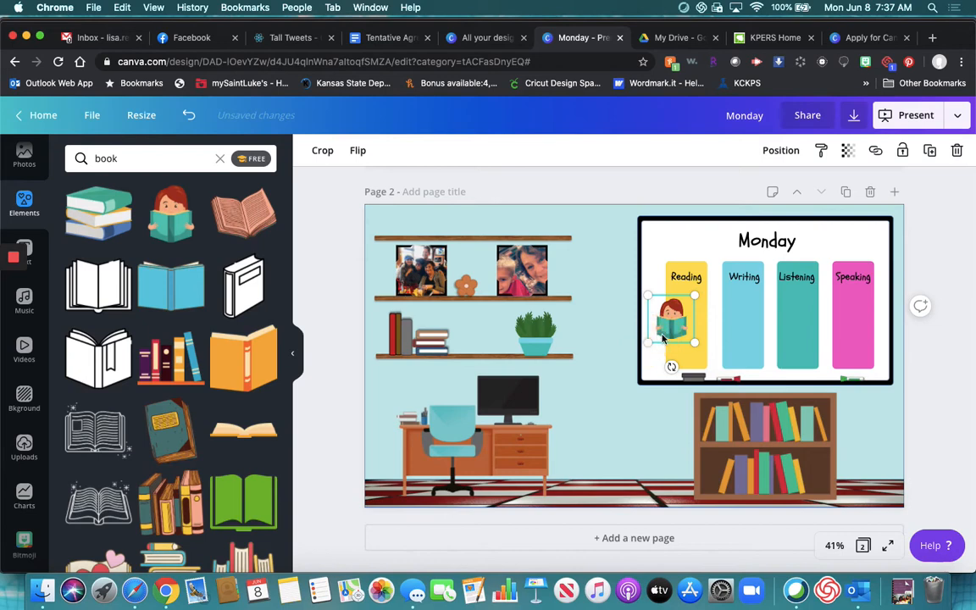
pyautogui.moveTo(648, 342); pyautogui.dragTo(691, 376)
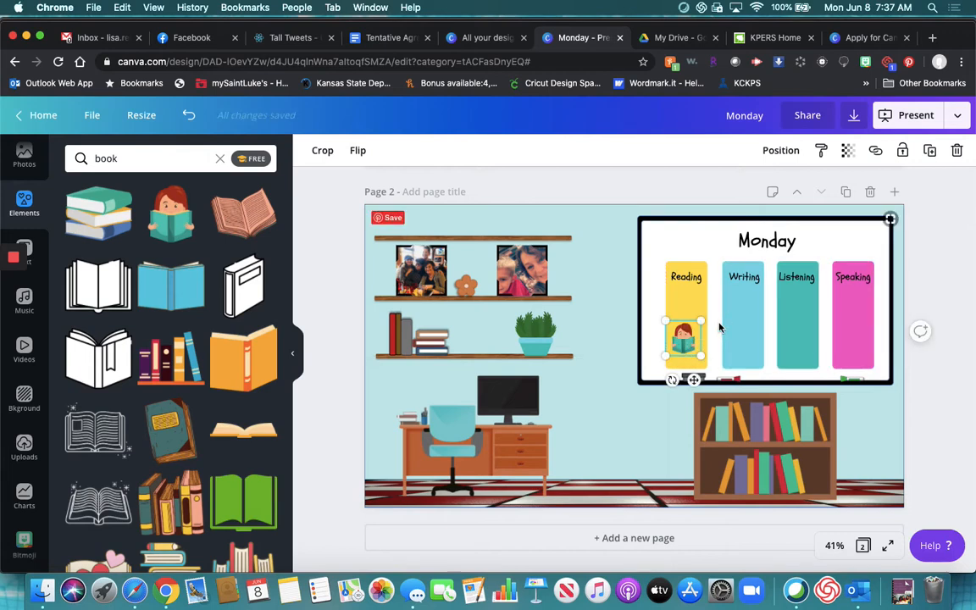
pyautogui.moveTo(686, 352)
pyautogui.mouseDown()
pyautogui.moveTo(687, 333)
pyautogui.moveTo(690, 360)
pyautogui.mouseUp()
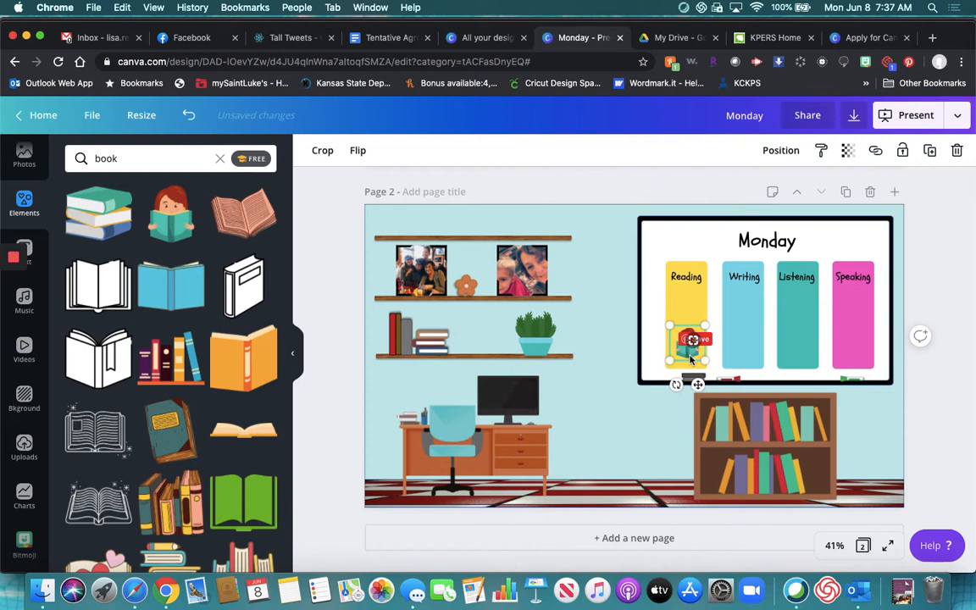
# - Search the elements for "writing" and add the graphic of an orange pencil on a white paper scroll to page 2
pyautogui.click(619, 342)
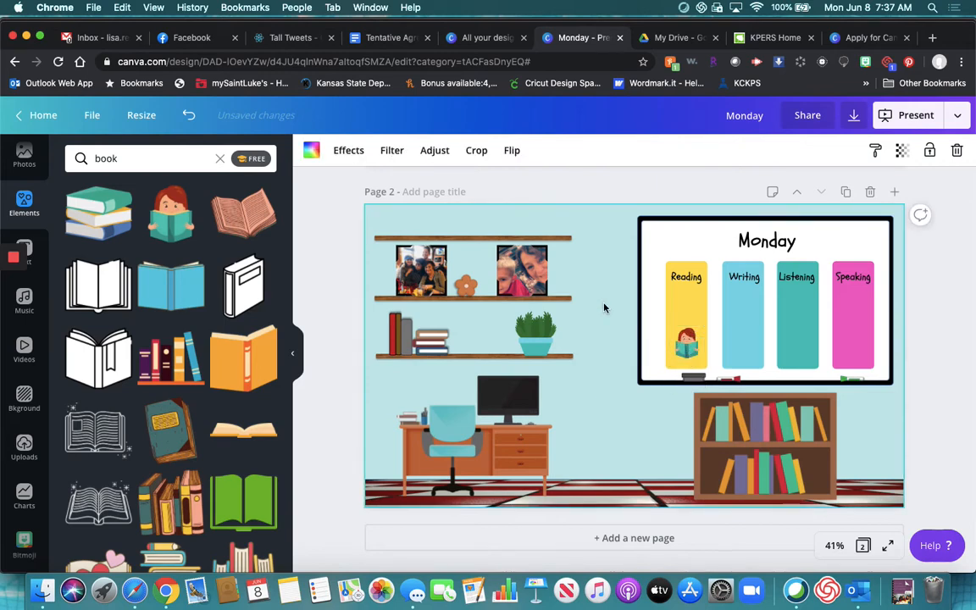
pyautogui.click(220, 159)
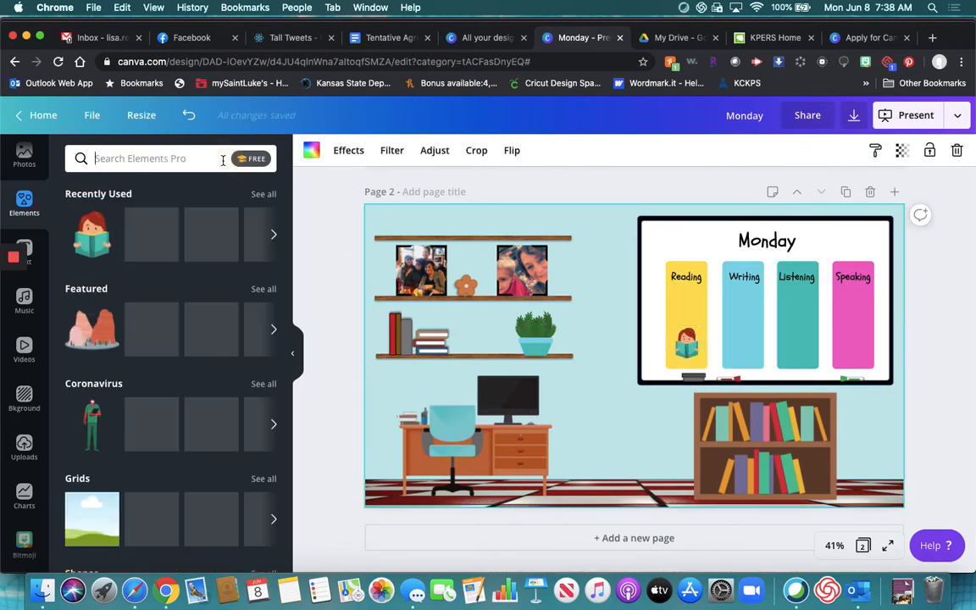
pyautogui.write('writing')
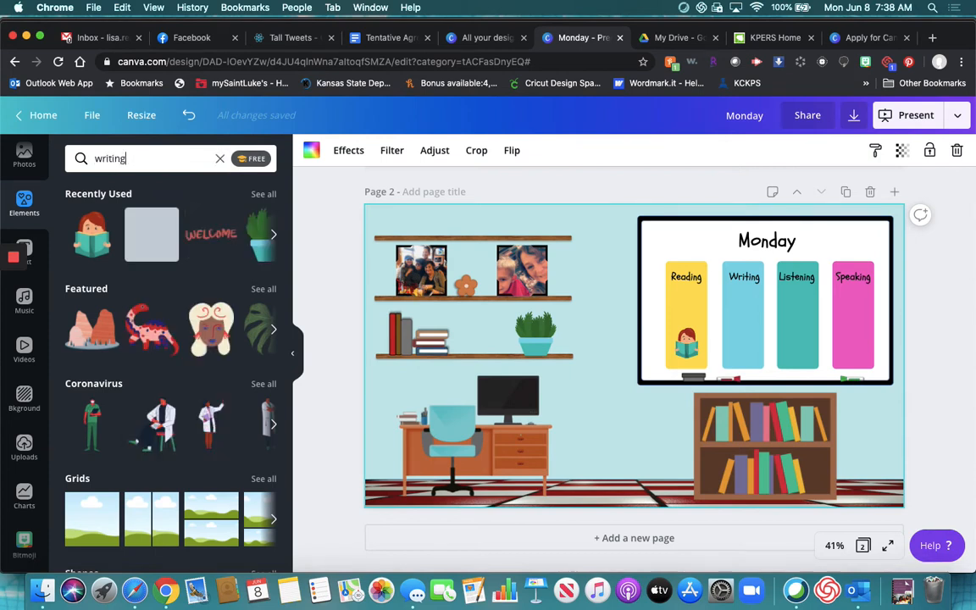
pyautogui.press('Return')
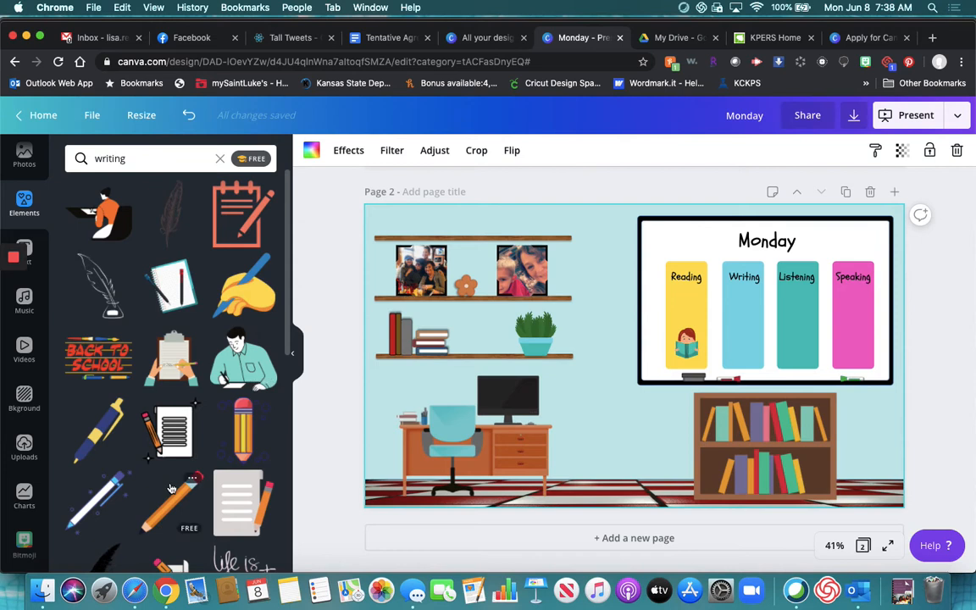
pyautogui.scroll(-3, 187, 407)
pyautogui.click(173, 421)
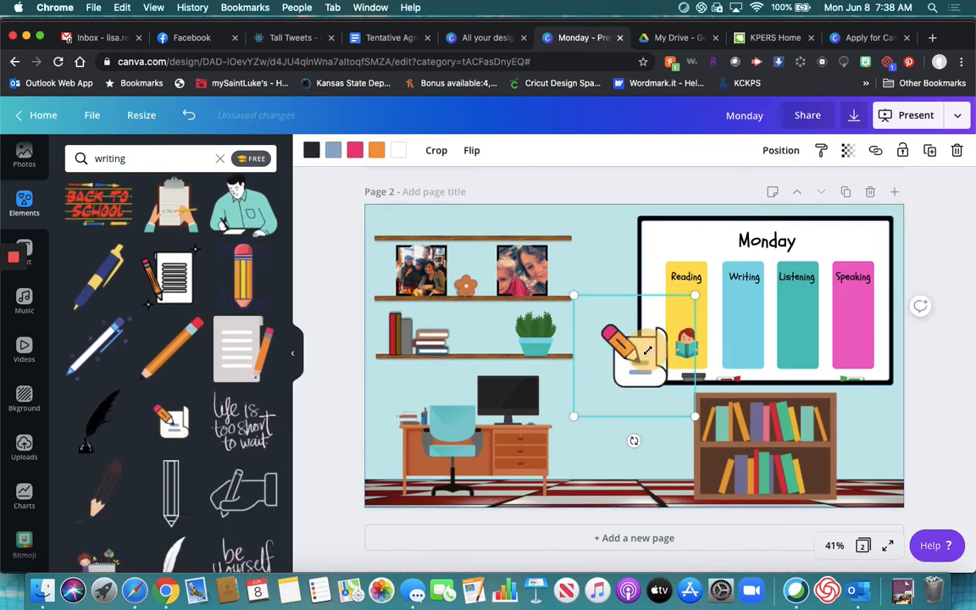
# - Shrink the pencil-and-paper graphic and center it near the lower edge of the blue Writing rectangle
pyautogui.moveTo(574, 416)
pyautogui.mouseDown()
pyautogui.moveTo(671, 326)
pyautogui.moveTo(742, 351)
pyautogui.mouseUp()
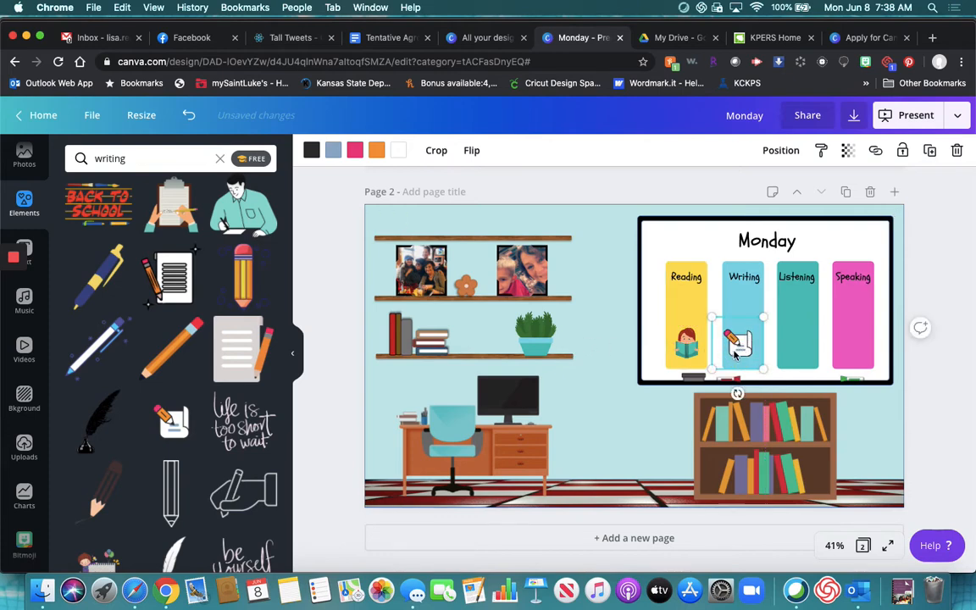
pyautogui.press('Right')
pyautogui.press('Right')
pyautogui.press('Right')
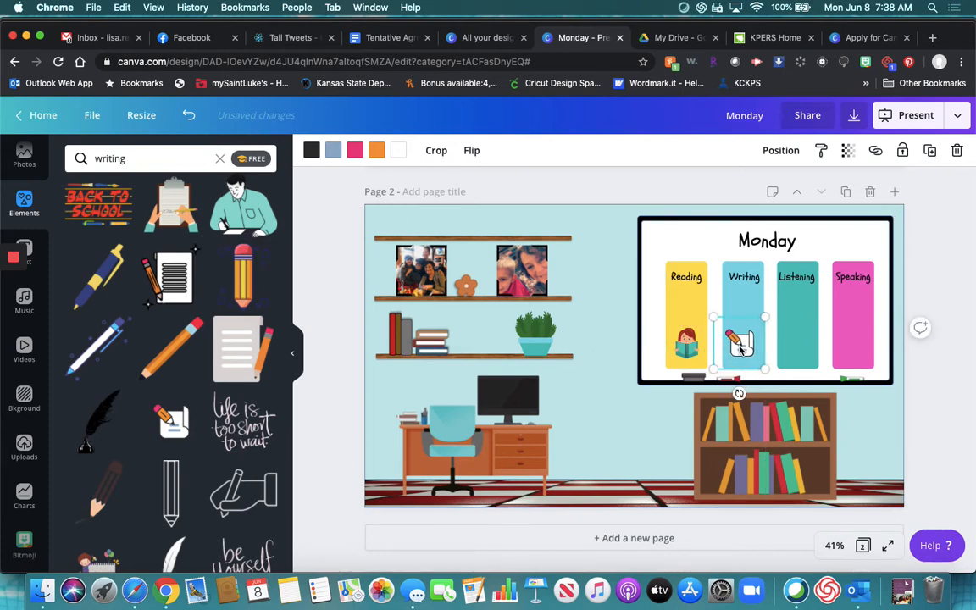
# - Search the elements for "listening" and add the dark-haired girl's head with pink headphones to page 2
pyautogui.click(221, 158)
pyautogui.write('listen')
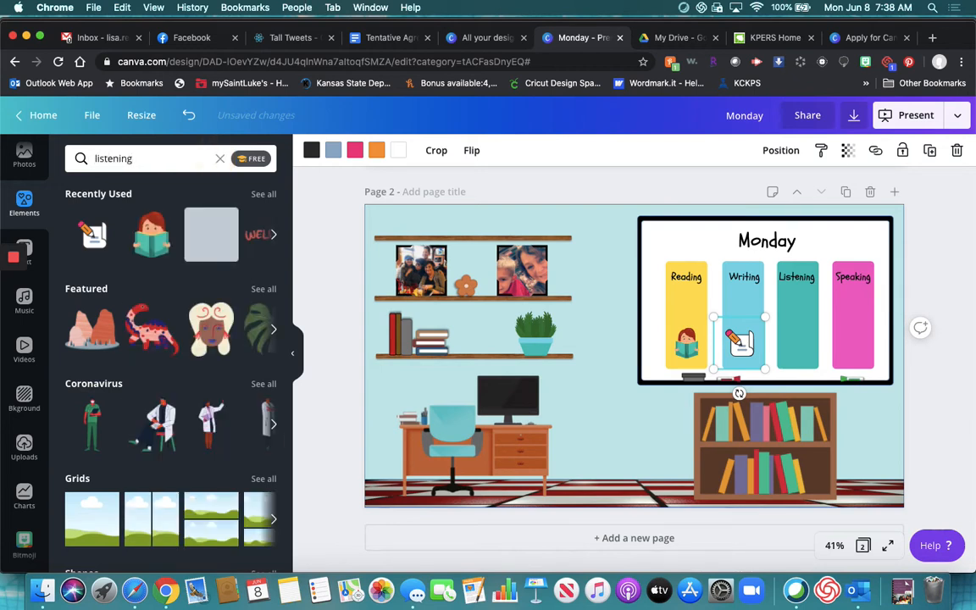
pyautogui.press('Return')
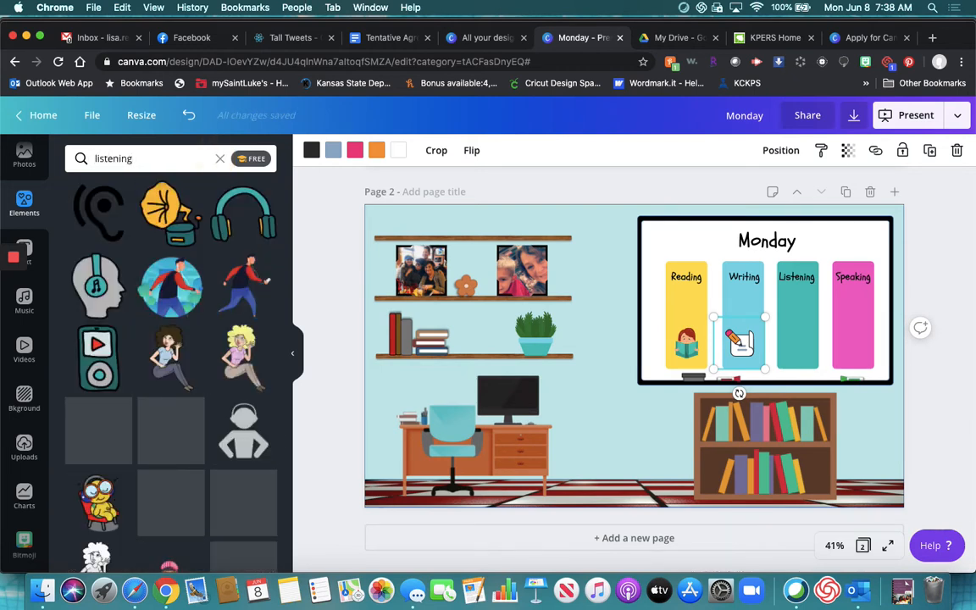
pyautogui.scroll(-5, 169, 373)
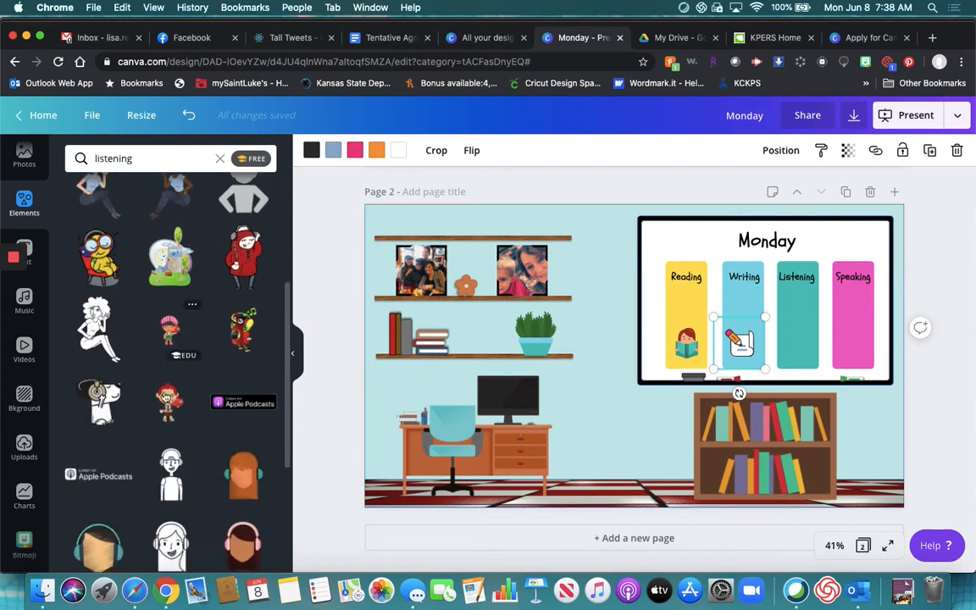
pyautogui.scroll(-2, 170, 397)
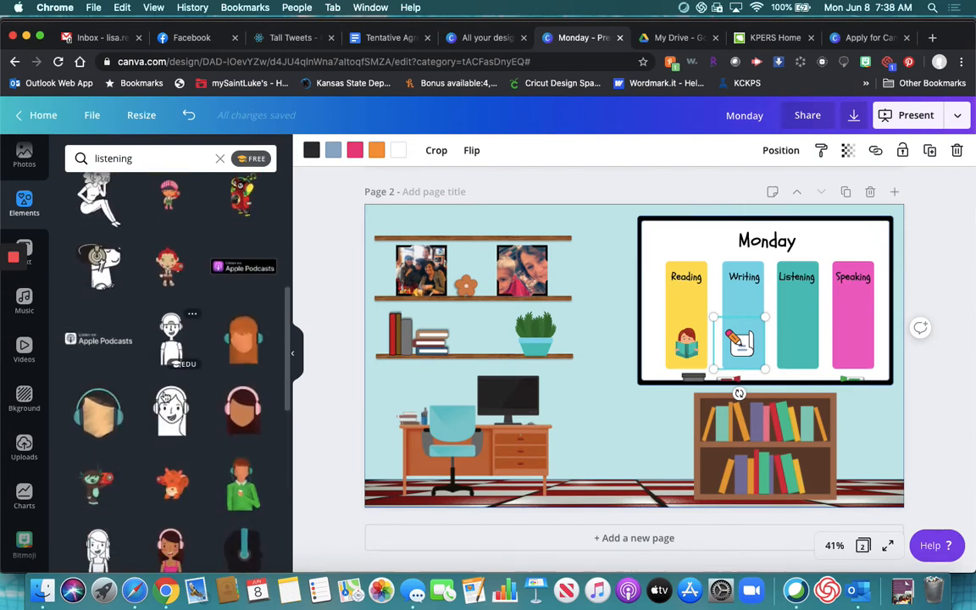
pyautogui.click(243, 409)
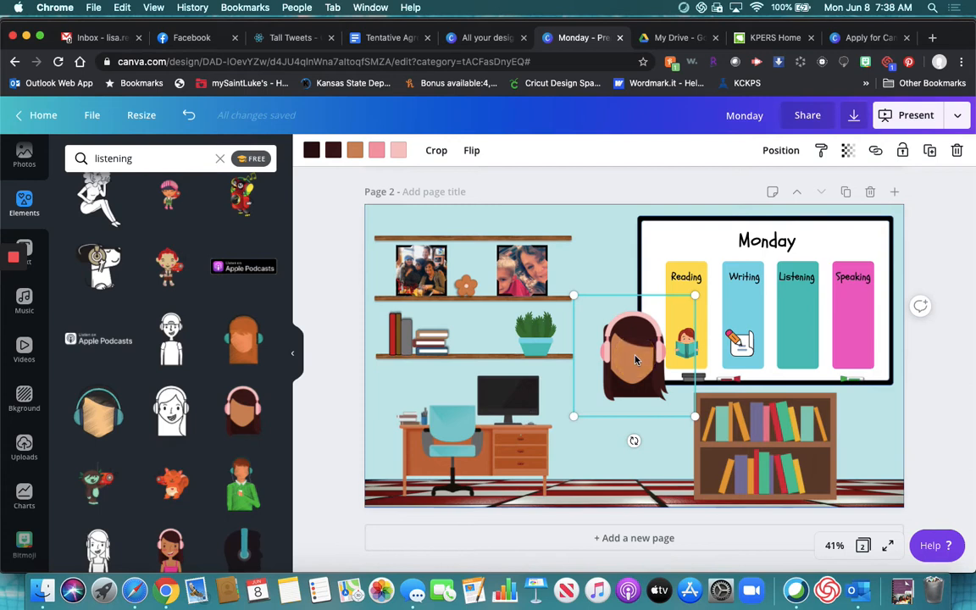
# - Shrink the headphones girl to fit the teal Listening rectangle's width and place her near its lower edge
pyautogui.moveTo(573, 416); pyautogui.dragTo(637, 356)
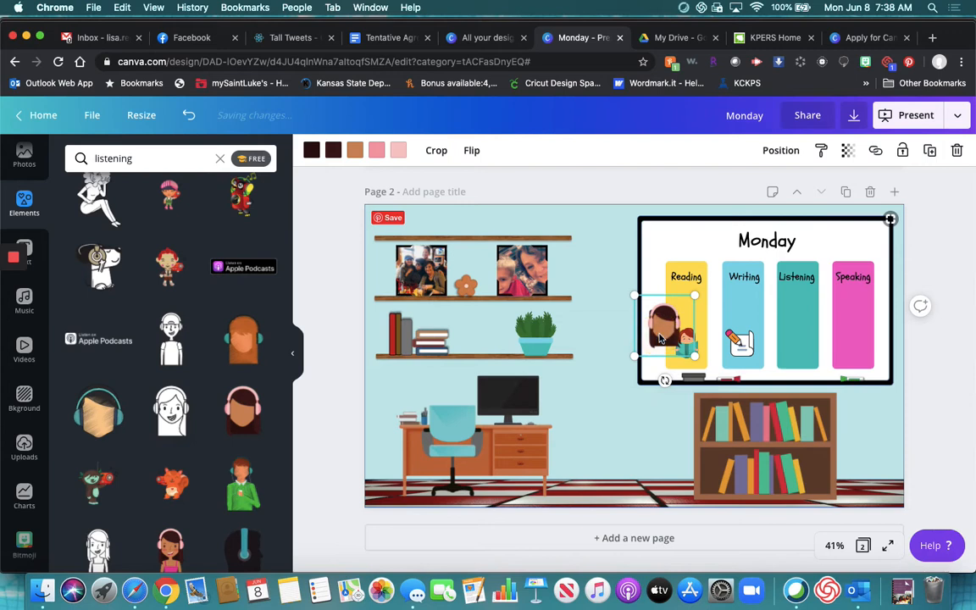
pyautogui.moveTo(634, 355); pyautogui.dragTo(657, 333)
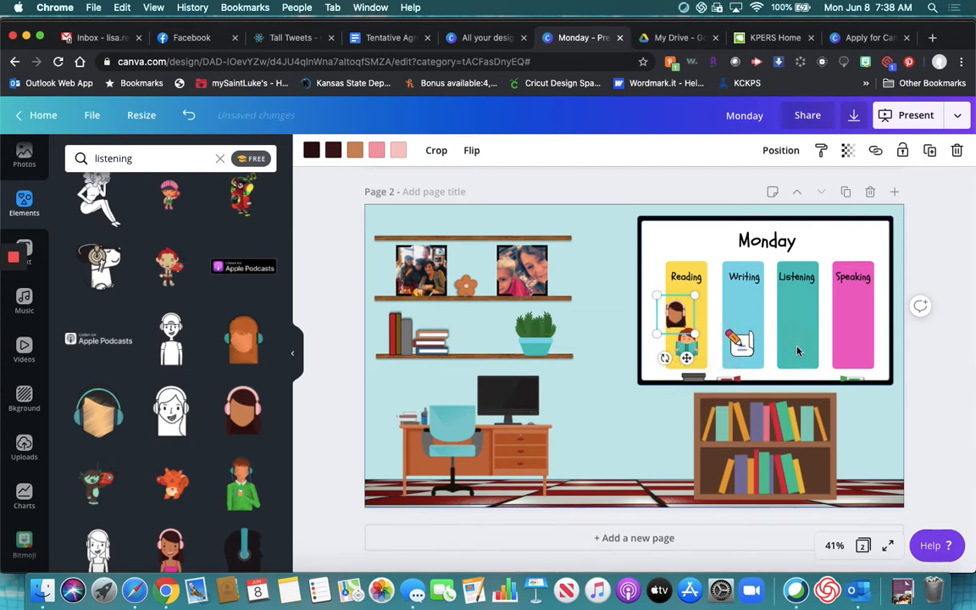
pyautogui.moveTo(676, 320); pyautogui.dragTo(797, 350)
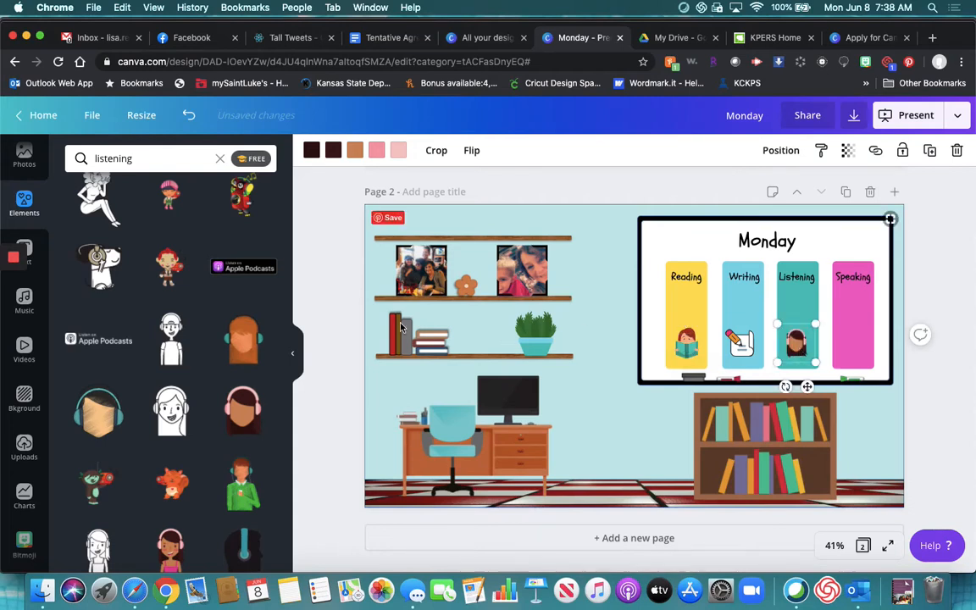
# - Search the elements for "speaking" and add the graphic of two people talking under a dark blue speech cloud to page 2
pyautogui.click(218, 157)
pyautogui.write('speaking')
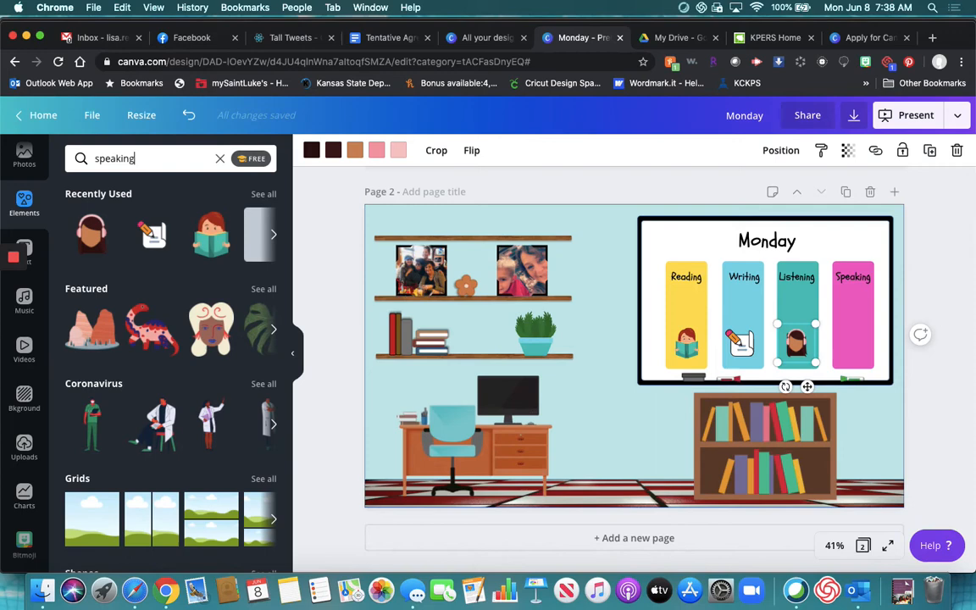
pyautogui.press('Return')
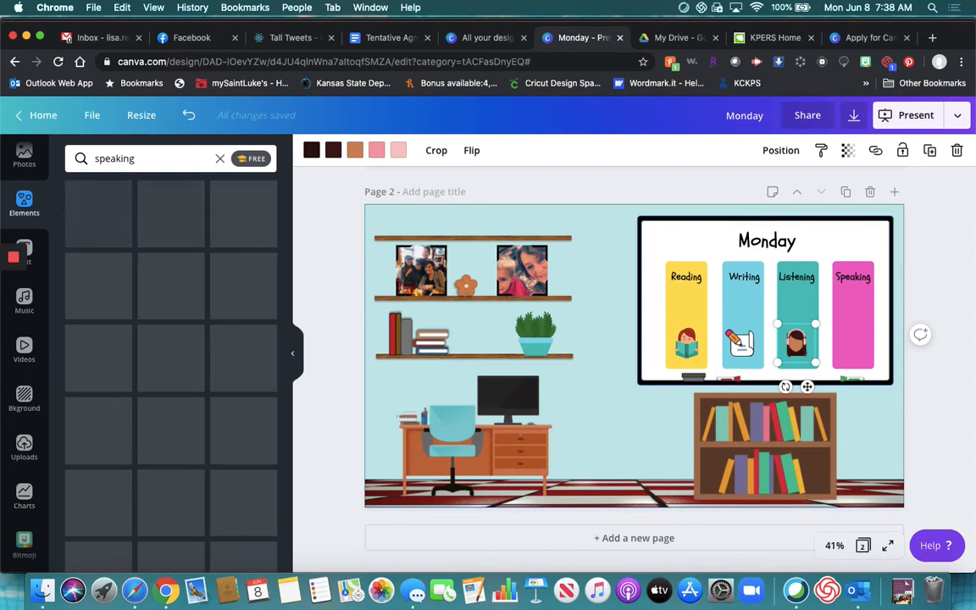
pyautogui.click(95, 216)
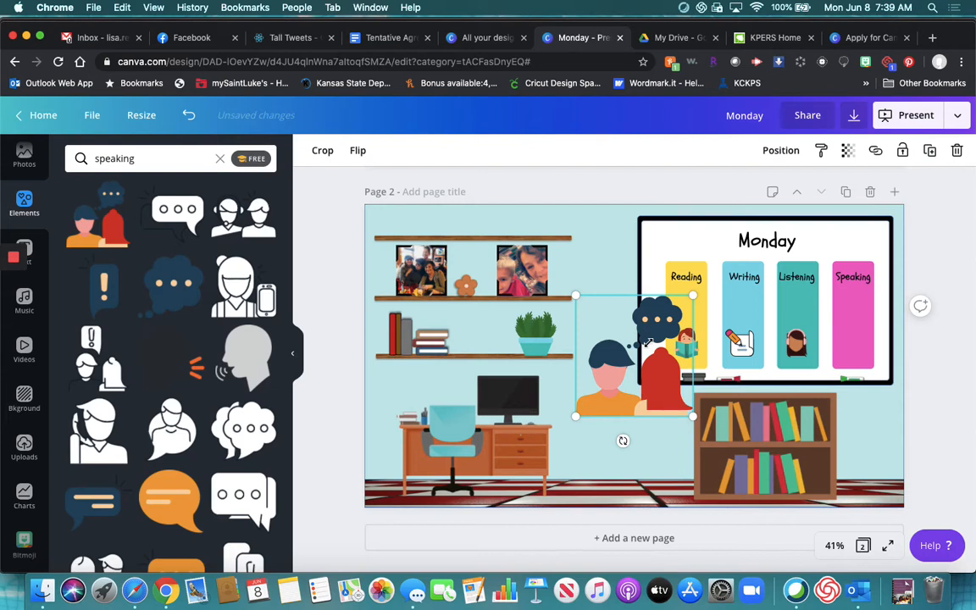
# - Shrink the talking-people graphic to fit the pink Speaking rectangle's width and place it near the rectangle's lower edge
pyautogui.moveTo(647, 342); pyautogui.dragTo(648, 343)
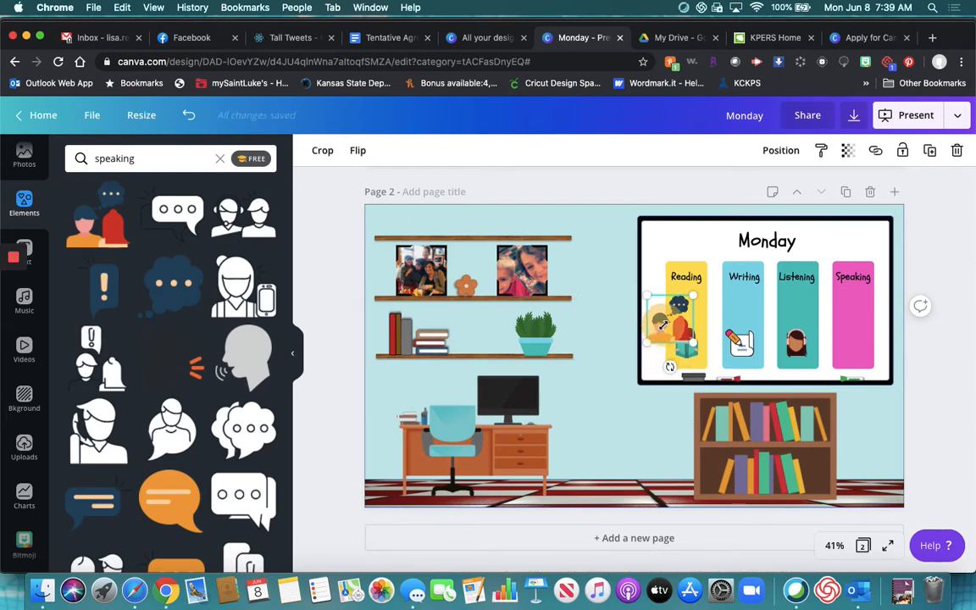
pyautogui.moveTo(648, 342); pyautogui.dragTo(850, 354)
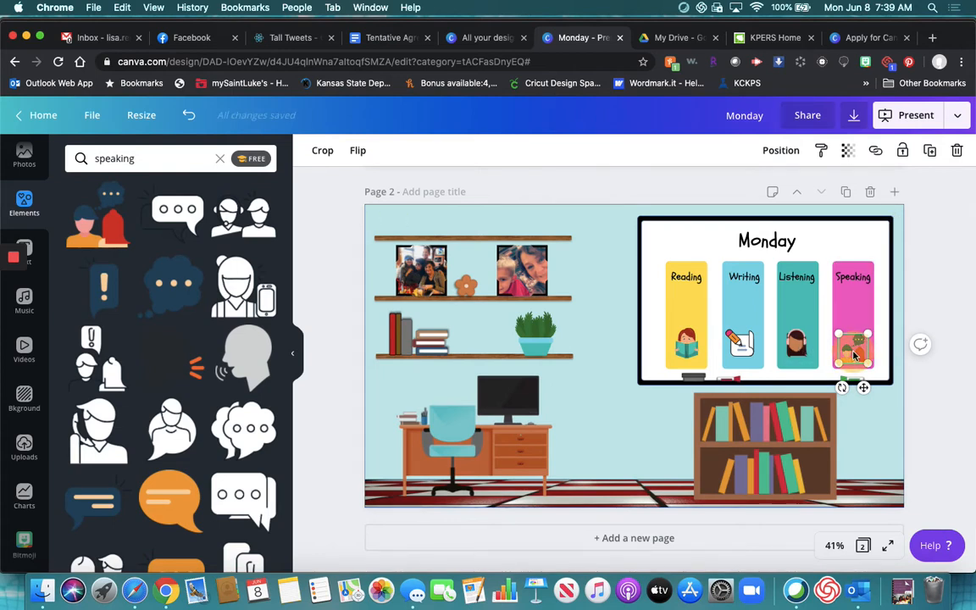
pyautogui.moveTo(852, 348); pyautogui.dragTo(854, 347)
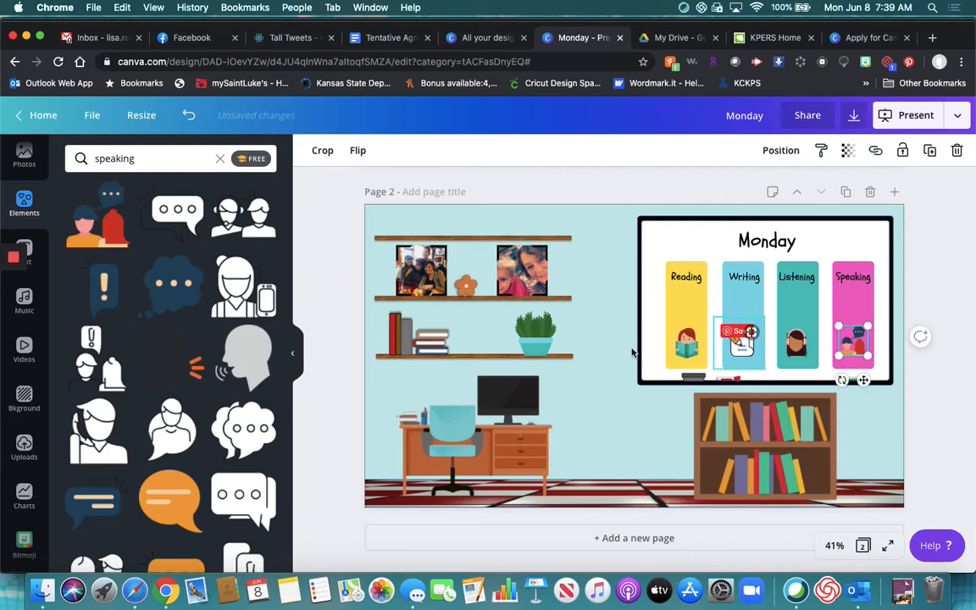
pyautogui.click(599, 338)
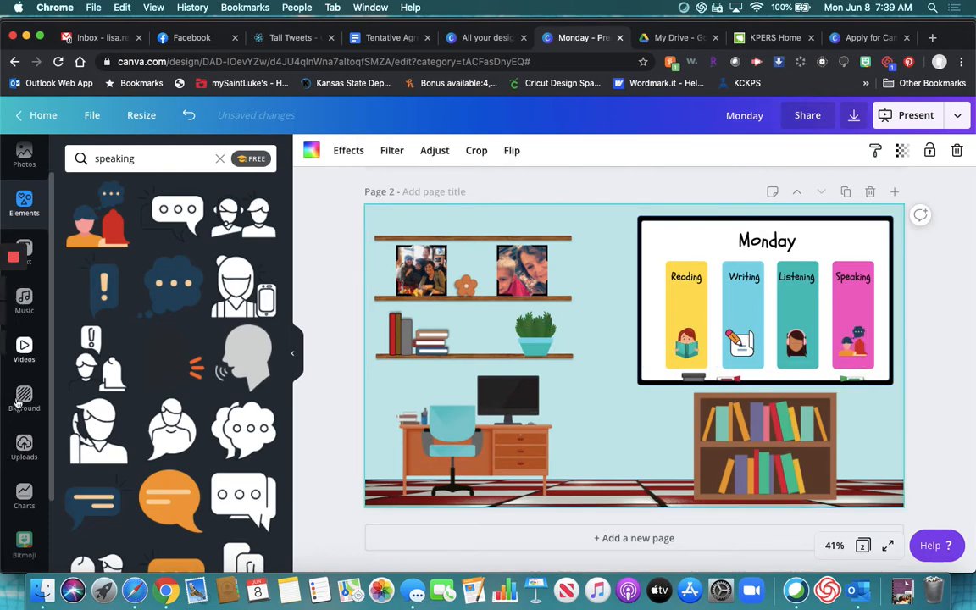
# - Add the uploaded Bitmoji standing in a pink top and white skirt with clasped hands to page 2
pyautogui.click(23, 444)
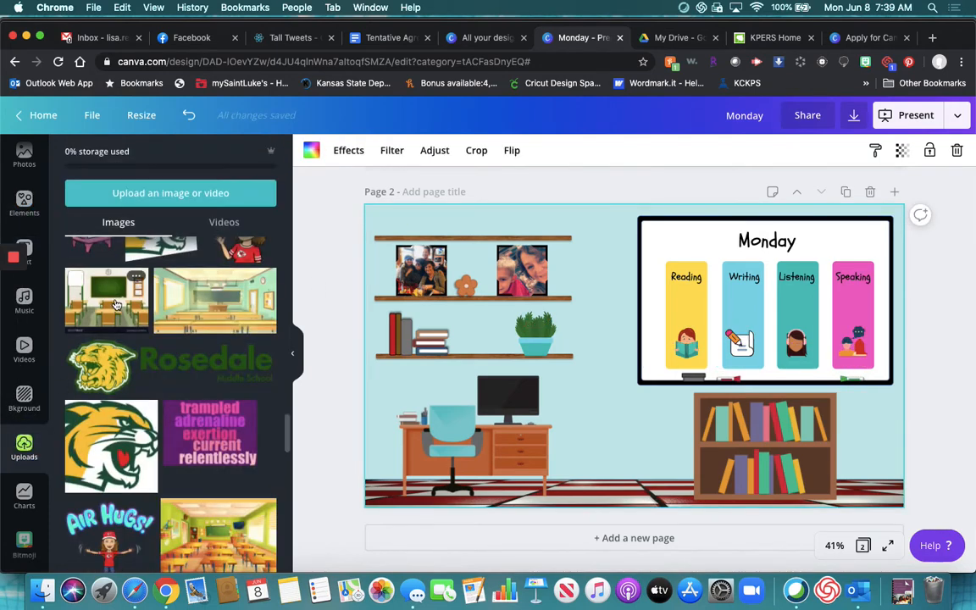
pyautogui.scroll(-10, 117, 303)
pyautogui.scroll(10, 118, 303)
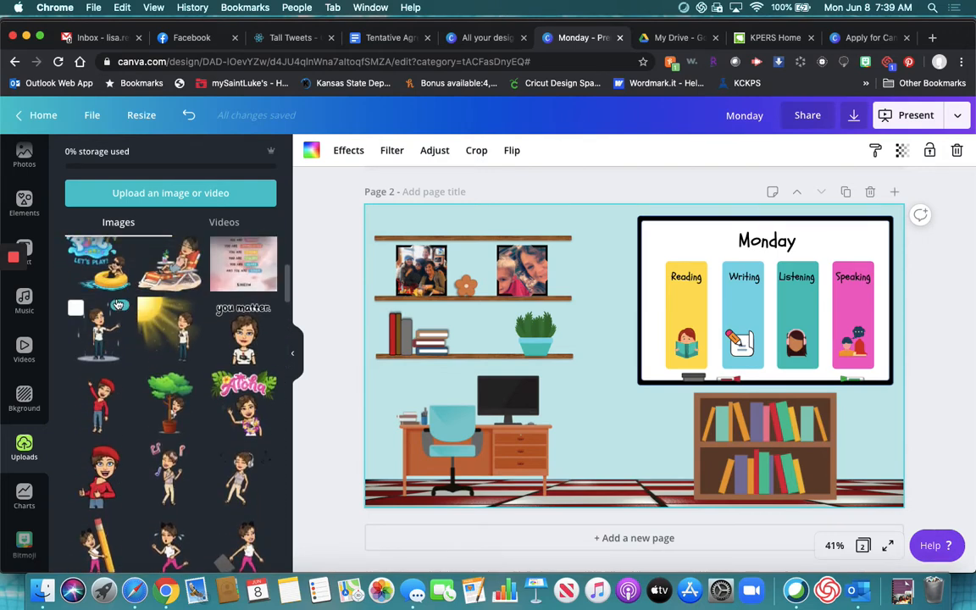
pyautogui.scroll(-5, 118, 303)
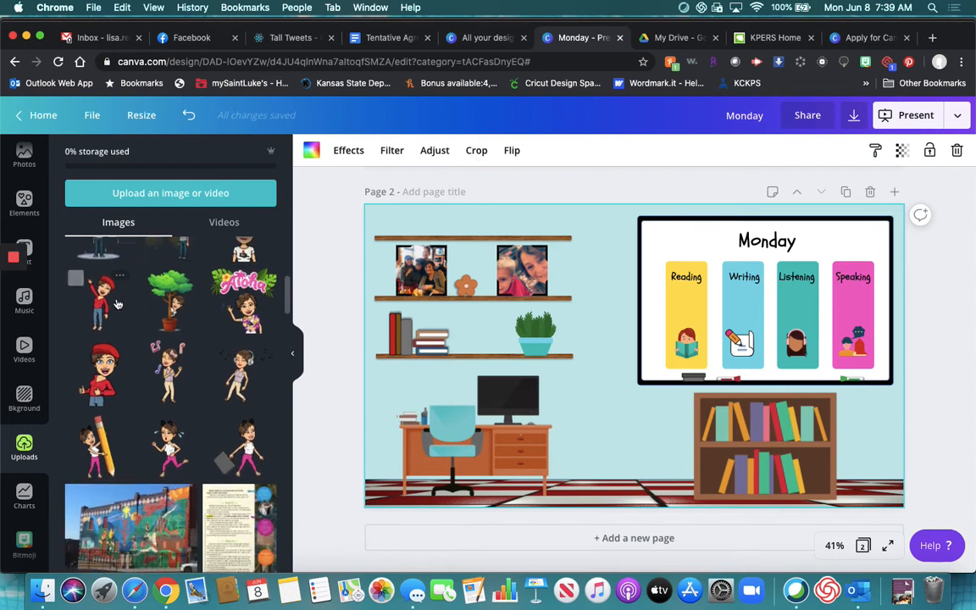
pyautogui.scroll(5, 117, 303)
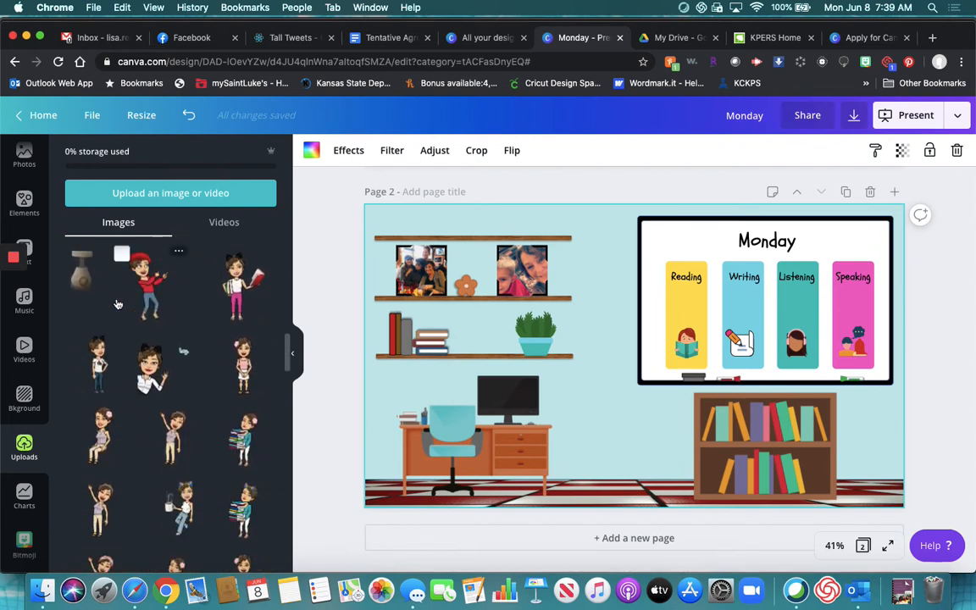
pyautogui.click(241, 366)
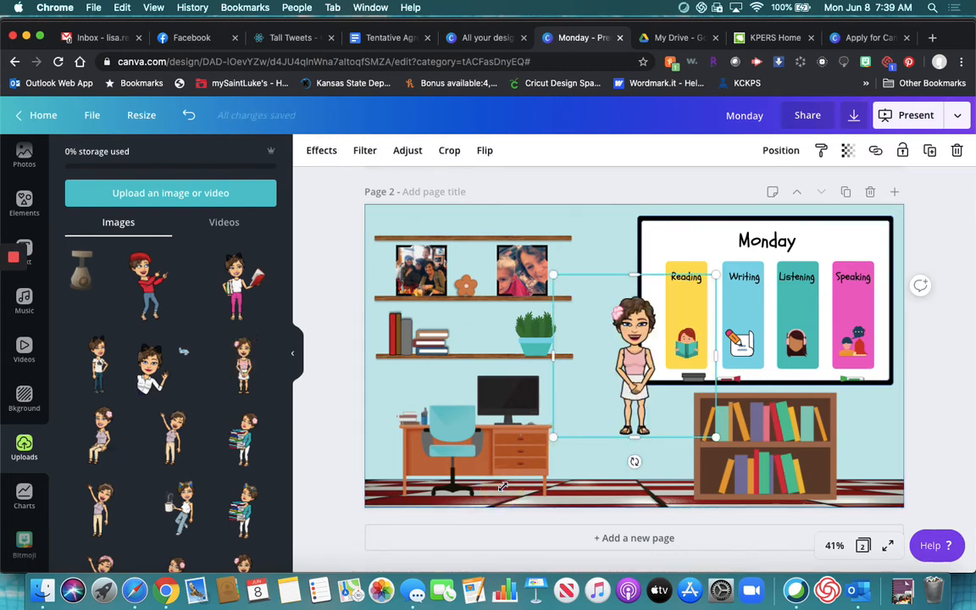
# - Enlarge the standing Bitmoji and position it between the desk and the bookcase with its feet on the floor
pyautogui.moveTo(502, 486); pyautogui.dragTo(502, 483)
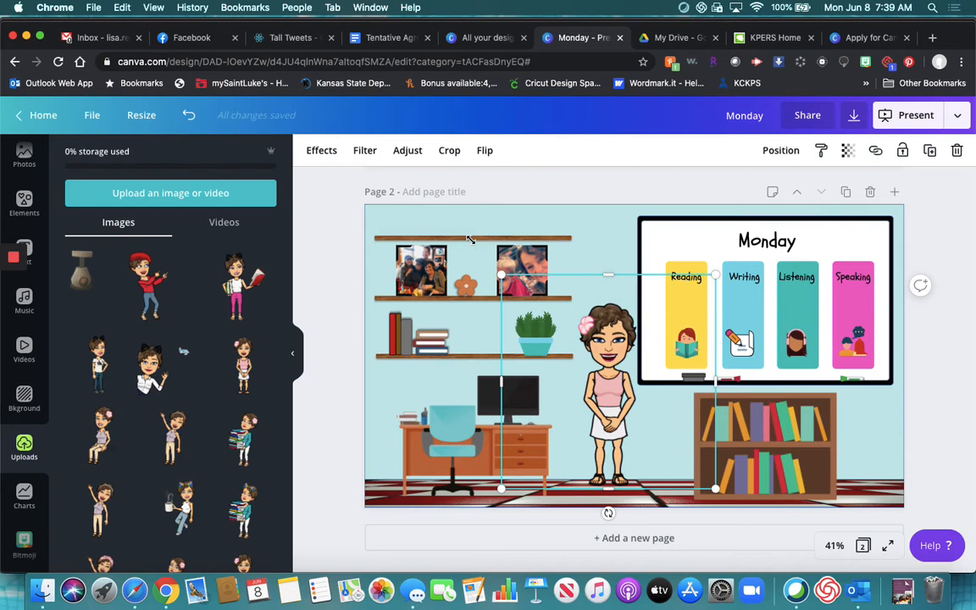
pyautogui.moveTo(471, 240); pyautogui.dragTo(468, 240)
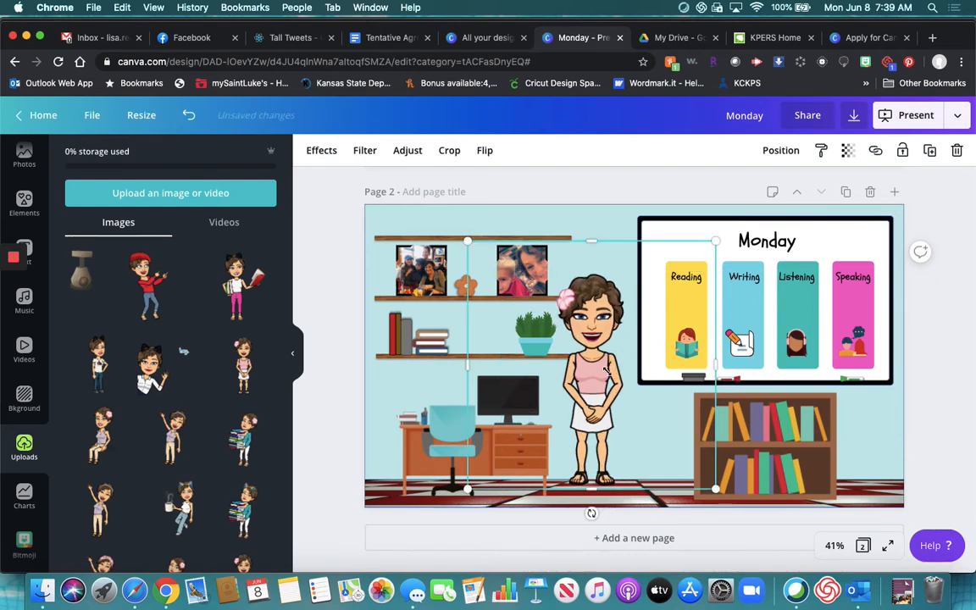
pyautogui.moveTo(597, 390); pyautogui.dragTo(599, 395)
pyautogui.click(938, 326)
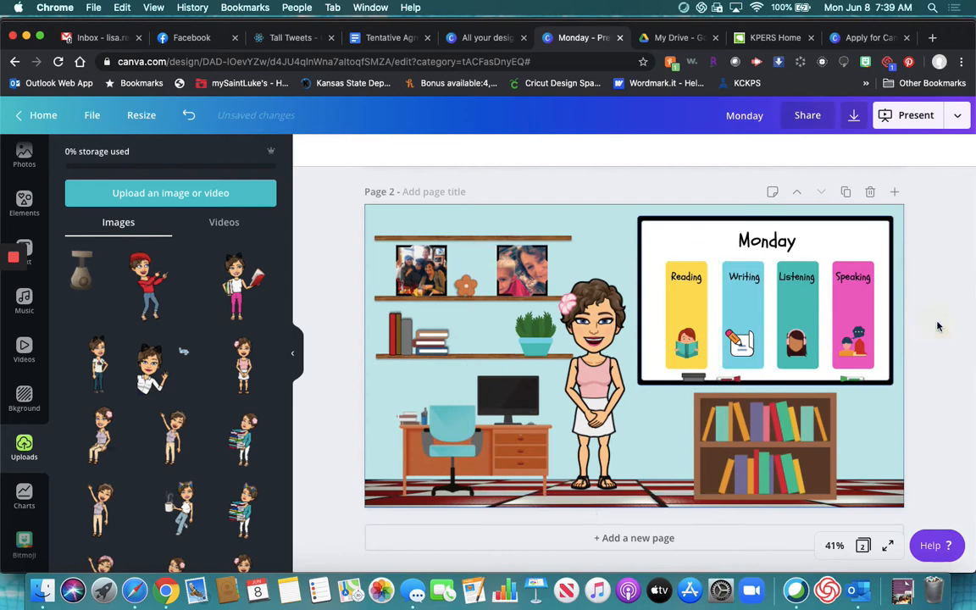
# - Duplicate page 2 and change the whiteboard title on the copy to "Tuesday"
pyautogui.click(844, 193)
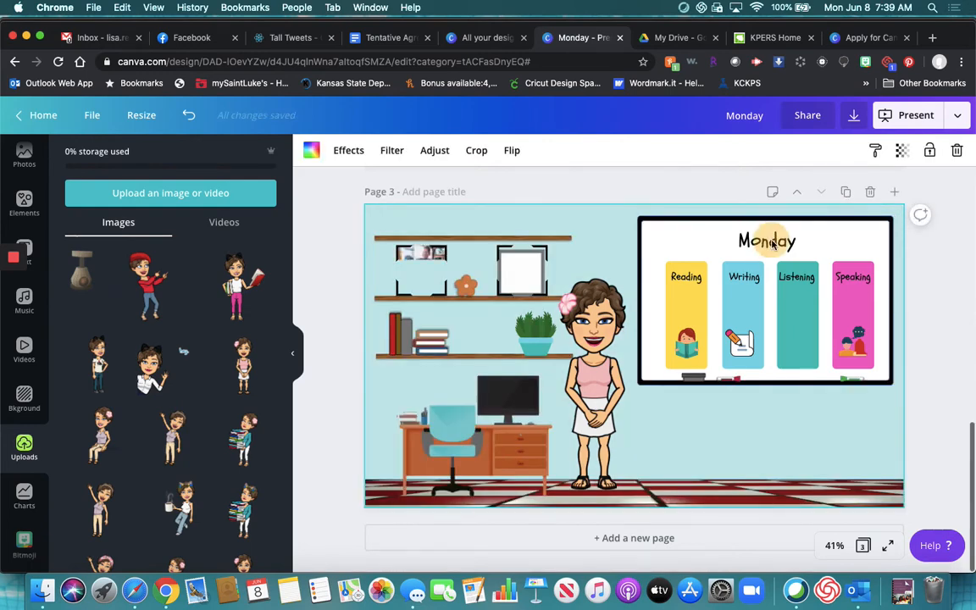
pyautogui.doubleClick(773, 244)
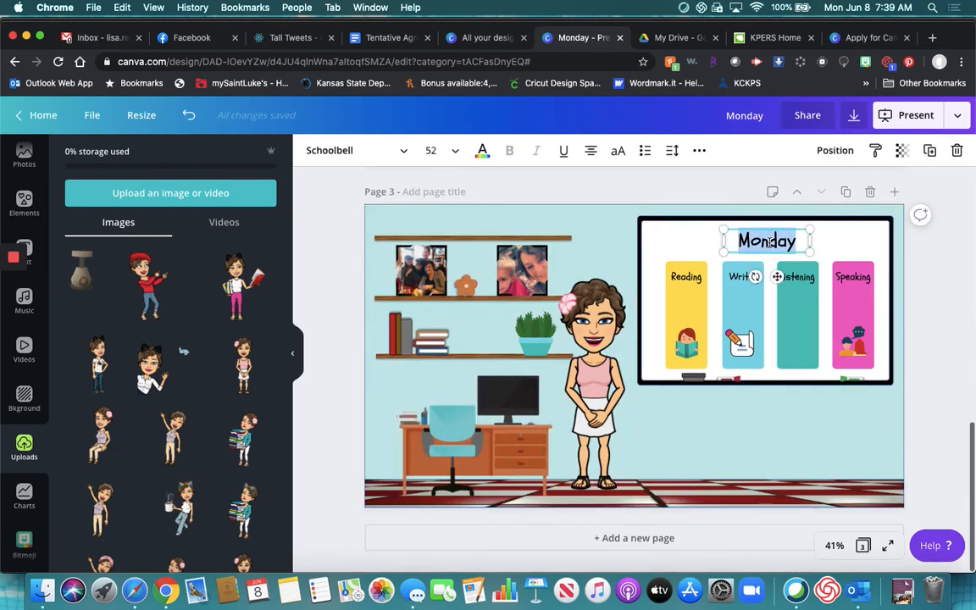
pyautogui.write('Tuesday')
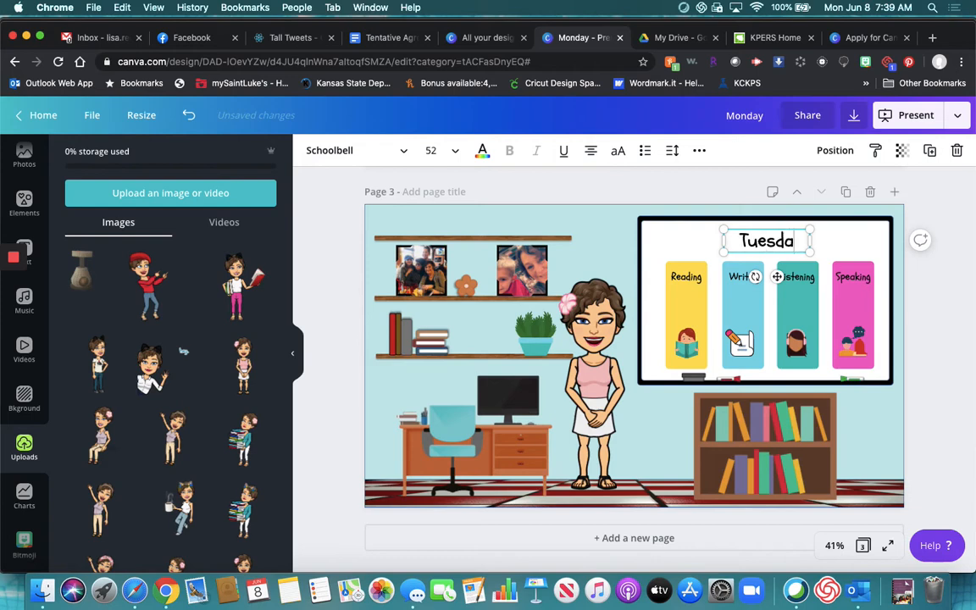
# - Delete the standing Bitmoji from the Tuesday page
pyautogui.click(597, 381)
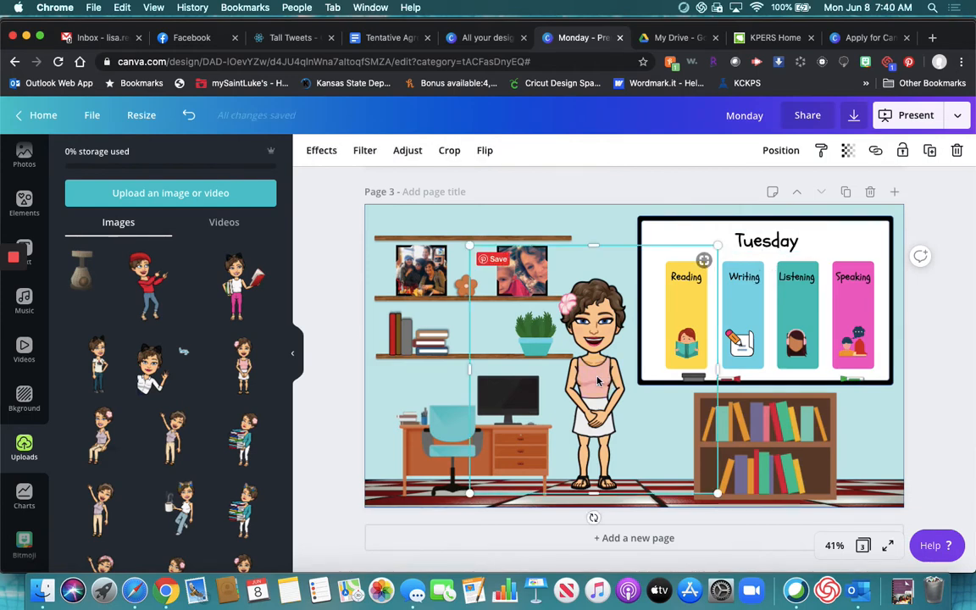
pyautogui.press('Delete')
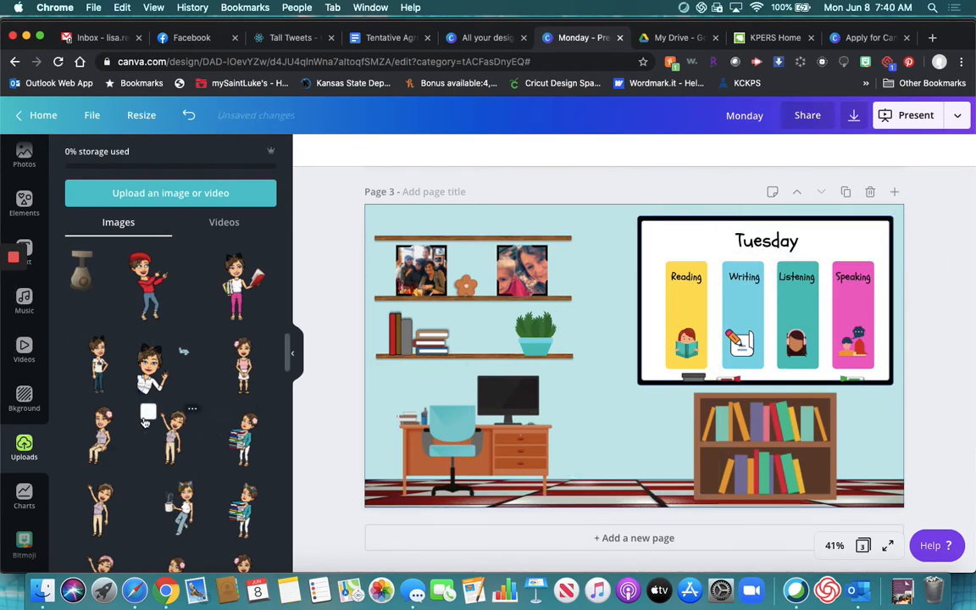
# - Add the uploaded waving Bitmoji in a white shirt to the Tuesday page and crop off its "hey" lettering
pyautogui.click(153, 383)
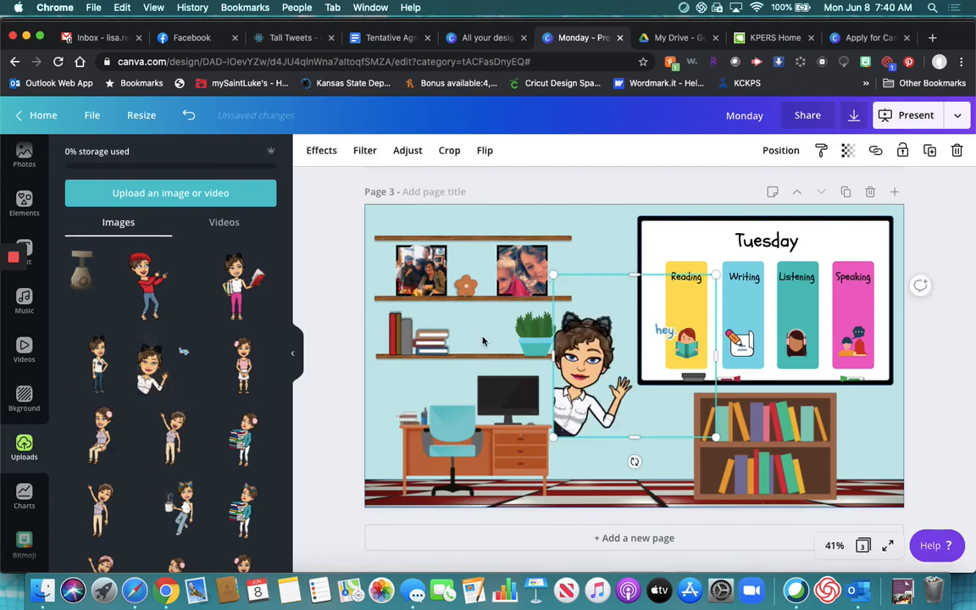
pyautogui.doubleClick(674, 302)
pyautogui.moveTo(715, 276); pyautogui.dragTo(632, 266)
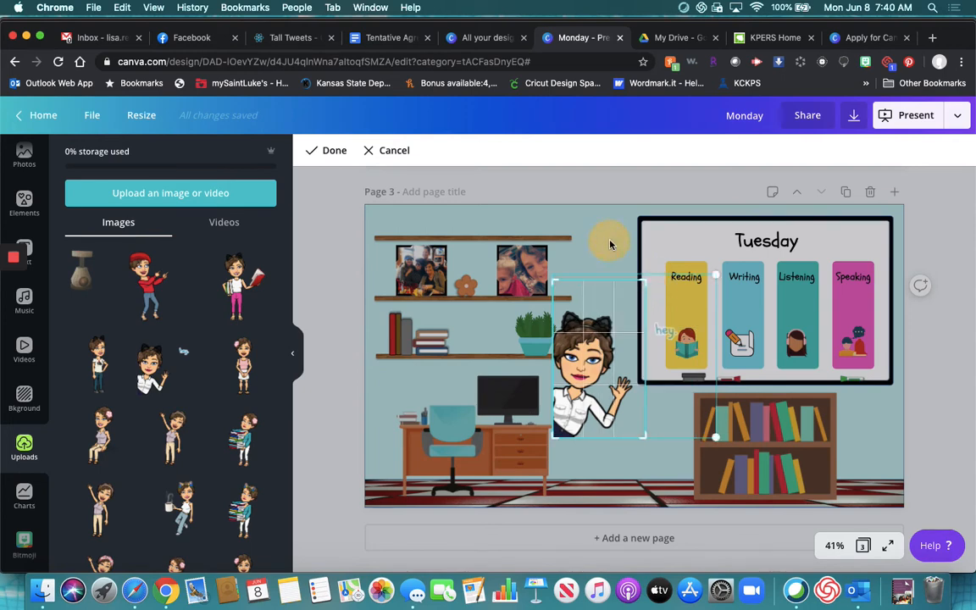
pyautogui.press('Return')
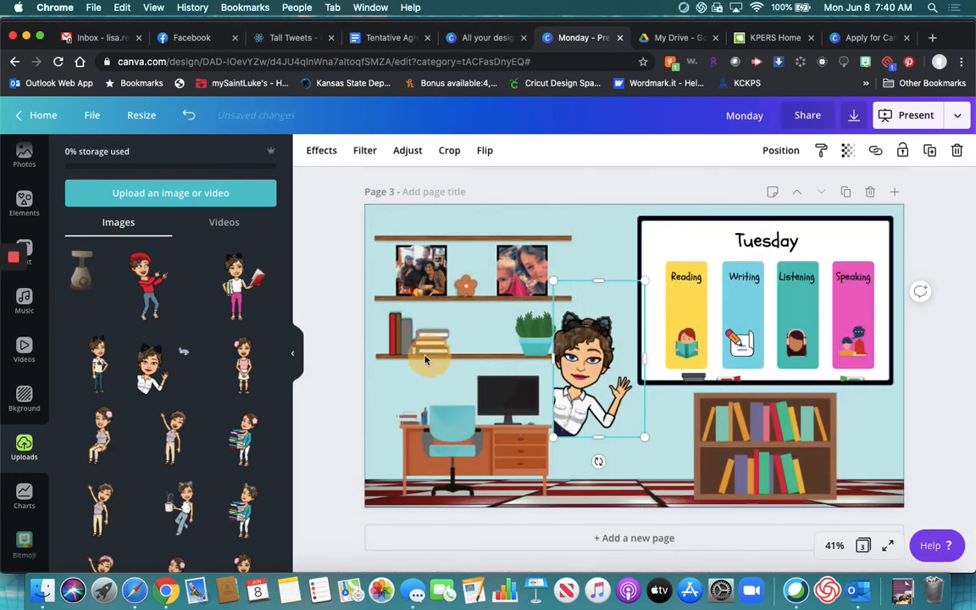
# - Move the cropped waving Bitmoji flush against the left edge of the Tuesday page, beside the desk
pyautogui.moveTo(387, 368); pyautogui.dragTo(404, 352)
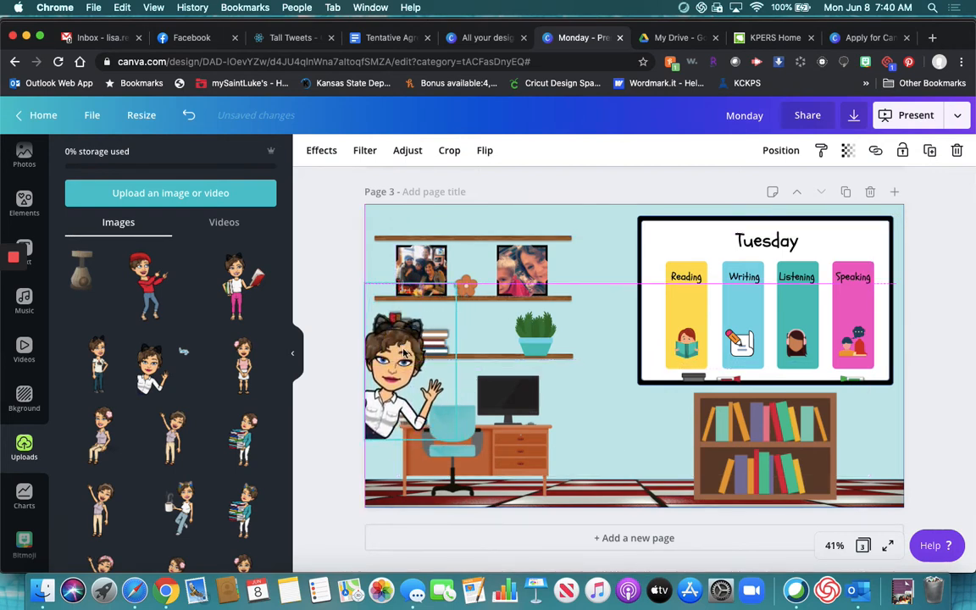
pyautogui.click(618, 352)
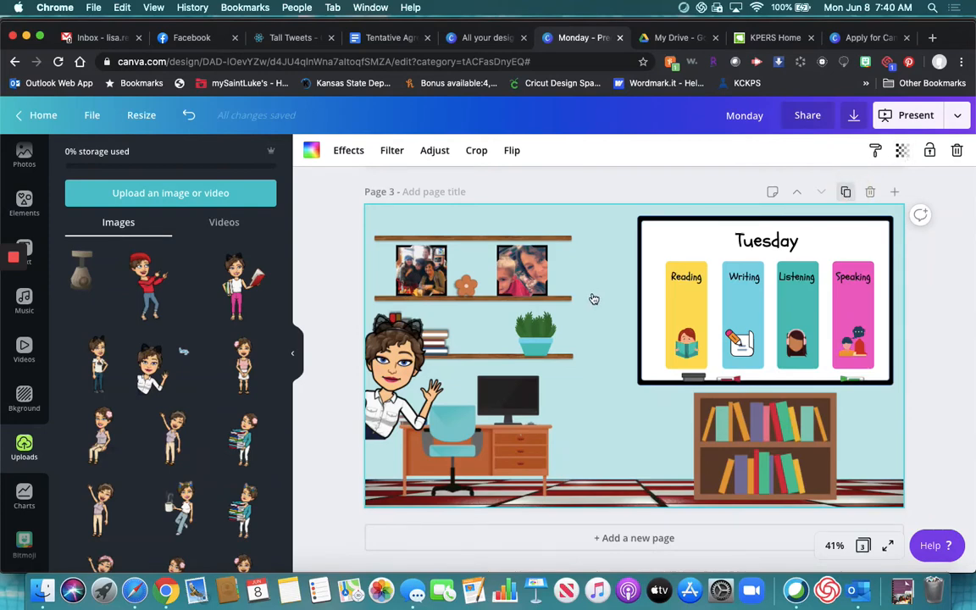
# - Duplicate the Tuesday page and change the whiteboard title on the copy to "Wednesday"
pyautogui.click(845, 192)
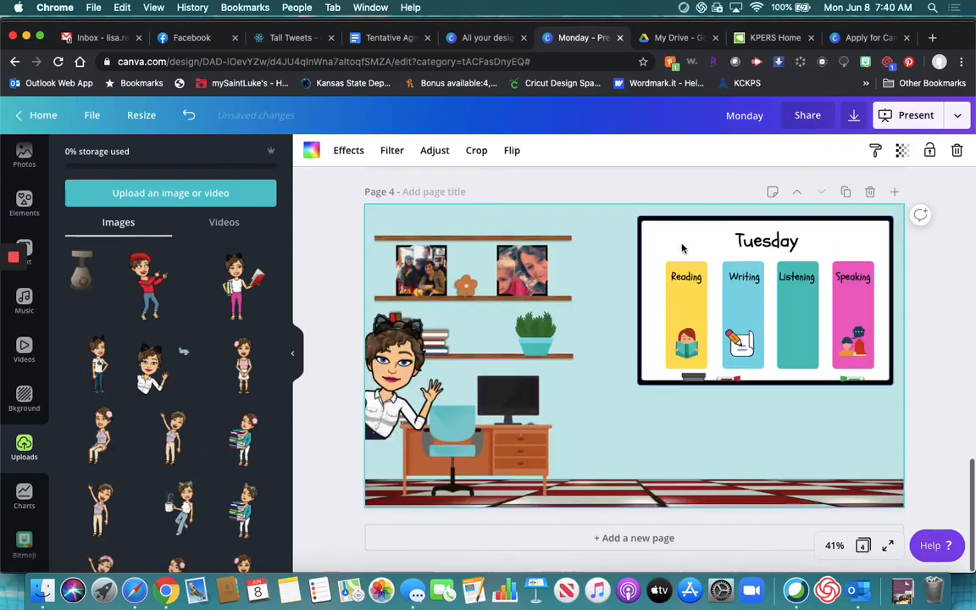
pyautogui.doubleClick(774, 245)
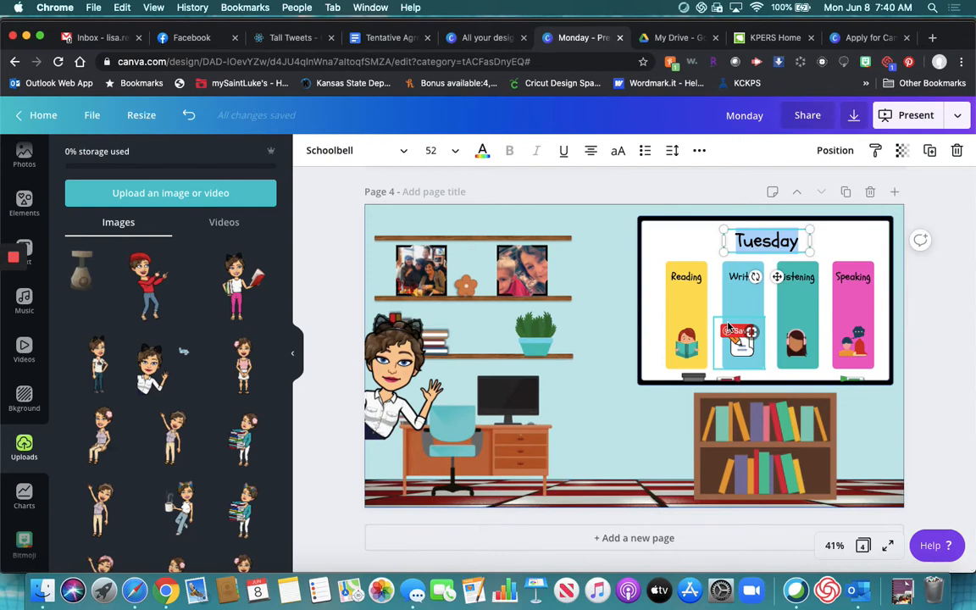
pyautogui.write('Wednesday')
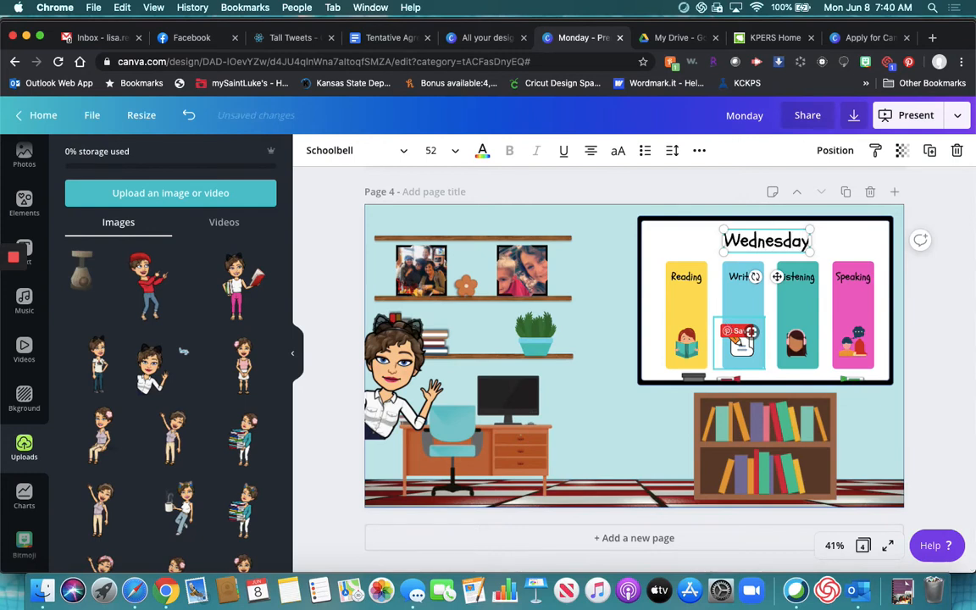
# - Replace the waving Bitmoji on the Wednesday page with the uploaded one in a teal top carrying a stack of books
pyautogui.click(391, 384)
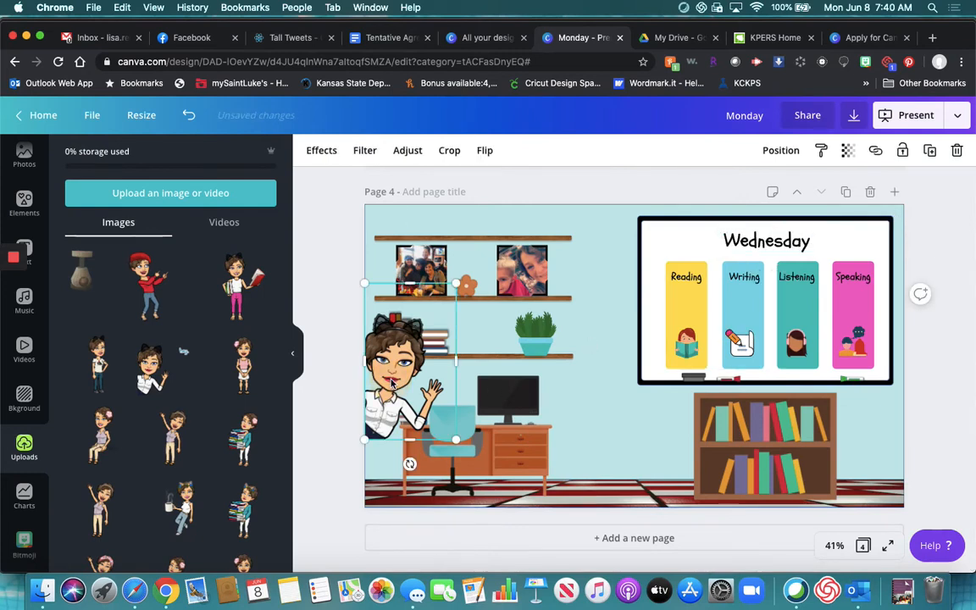
pyautogui.press('Delete')
pyautogui.scroll(-2, 203, 437)
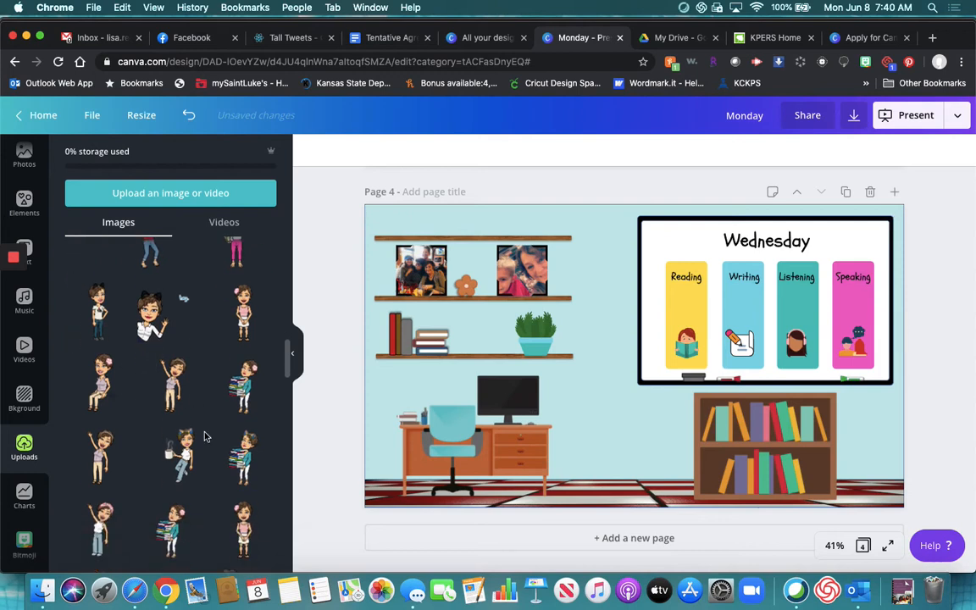
pyautogui.scroll(-2, 203, 436)
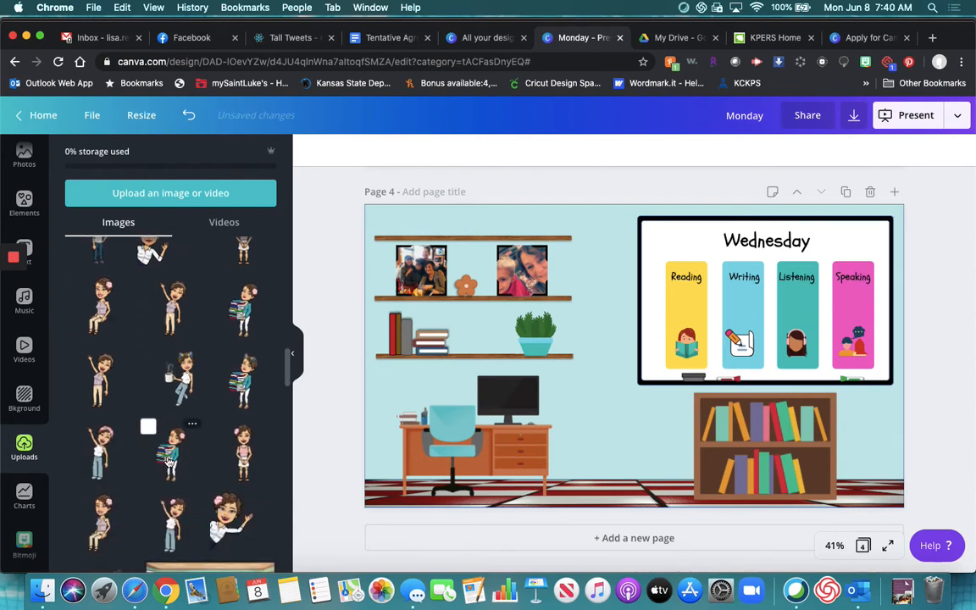
pyautogui.click(243, 388)
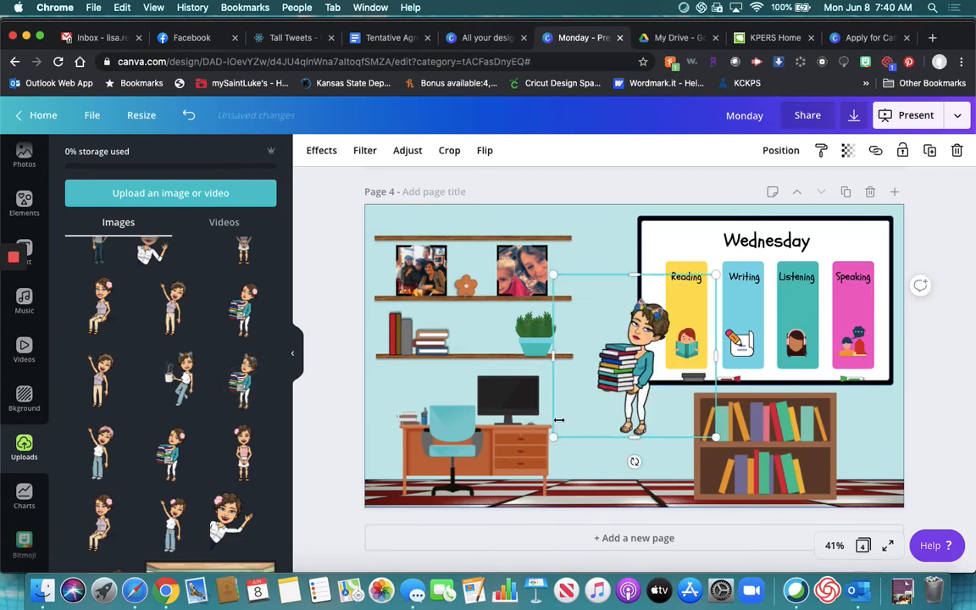
# - Enlarge the book-carrying Bitmoji so it stands on the floor between the desk and the bookcase
pyautogui.moveTo(553, 440); pyautogui.dragTo(490, 503)
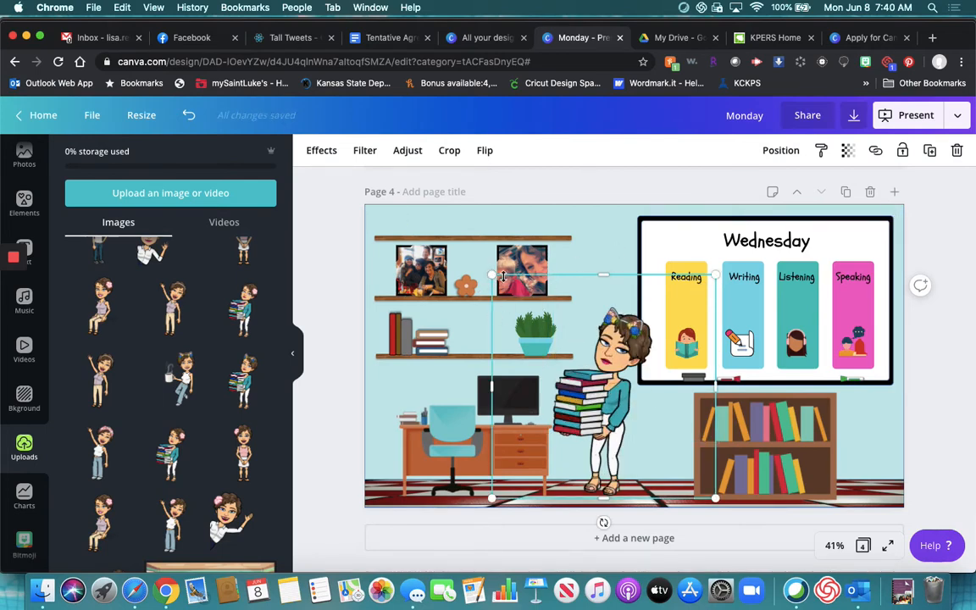
pyautogui.moveTo(493, 277); pyautogui.dragTo(457, 241)
pyautogui.moveTo(453, 238); pyautogui.dragTo(452, 235)
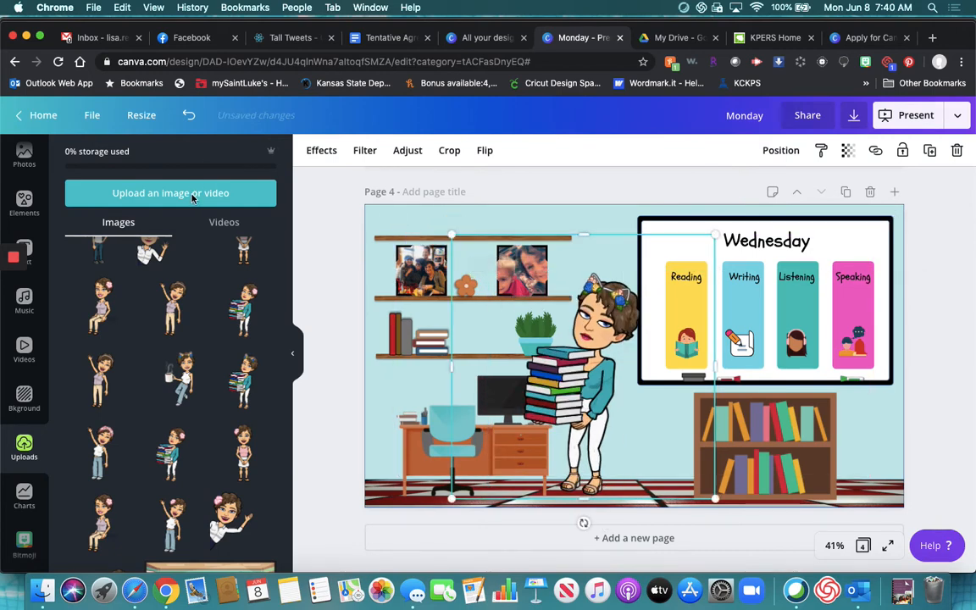
# - Duplicate the Wednesday page and change the whiteboard title on the copy to "Thursday"
pyautogui.click(846, 192)
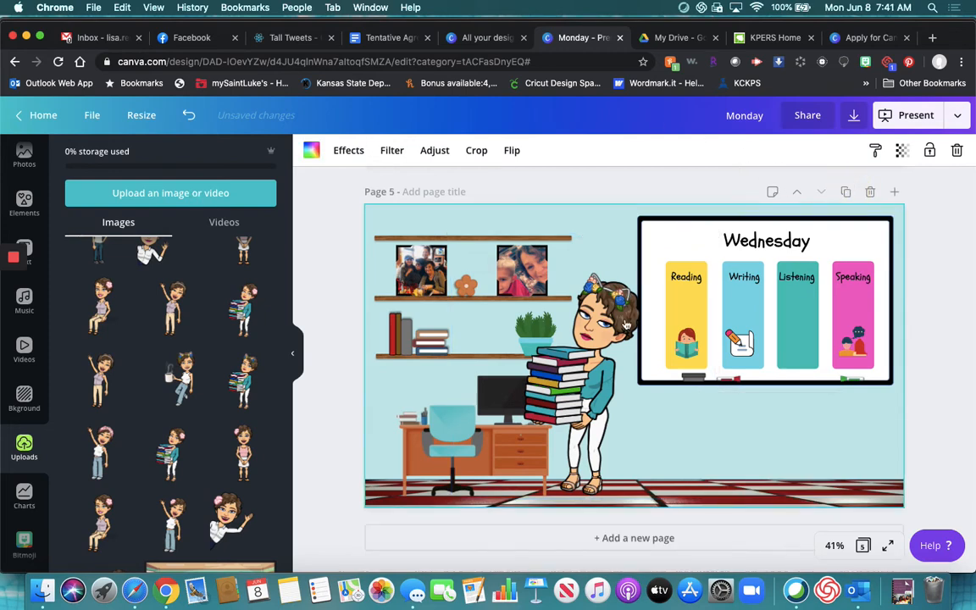
pyautogui.click(761, 241)
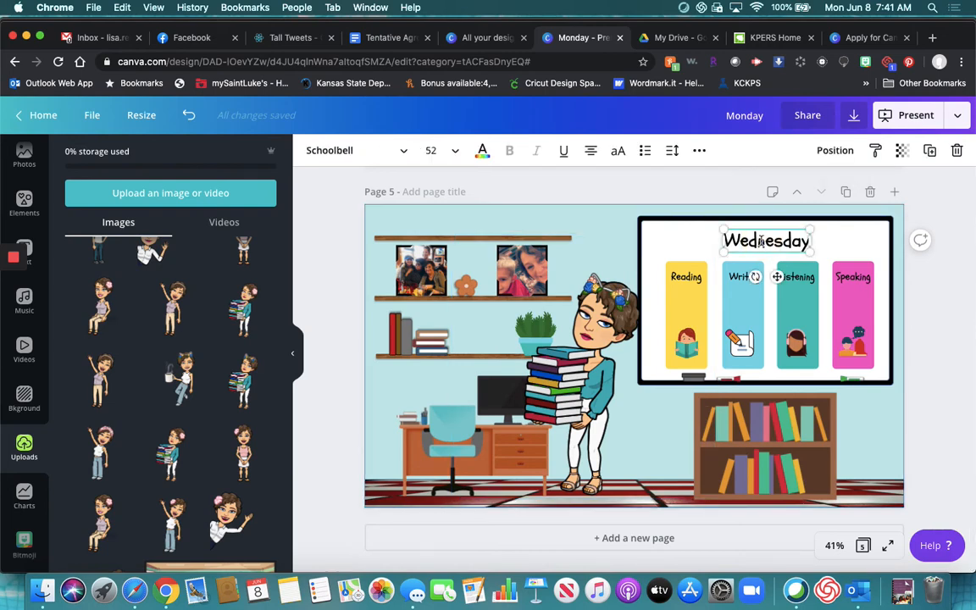
pyautogui.doubleClick(761, 240)
pyautogui.write('T')
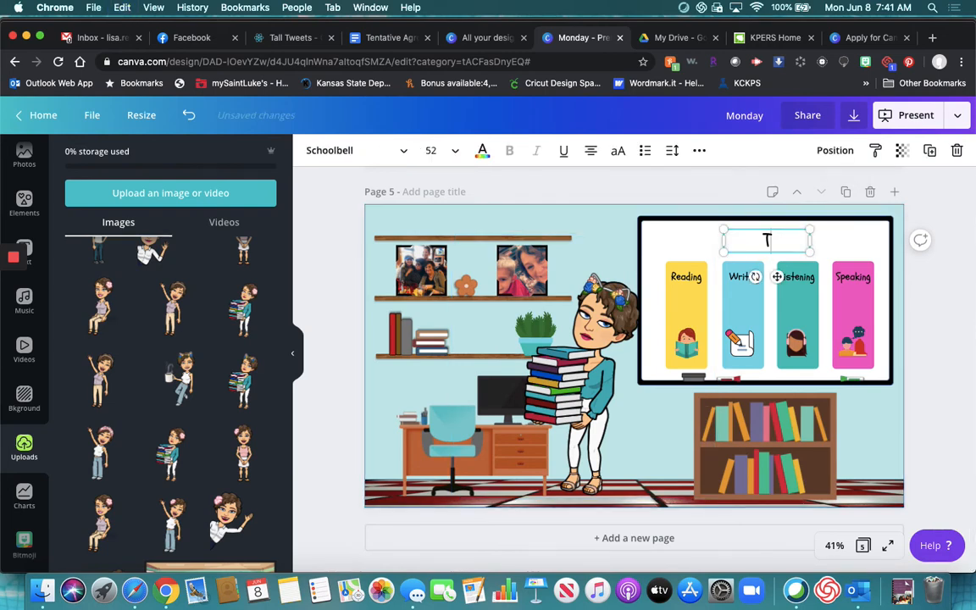
pyautogui.write('hursday')
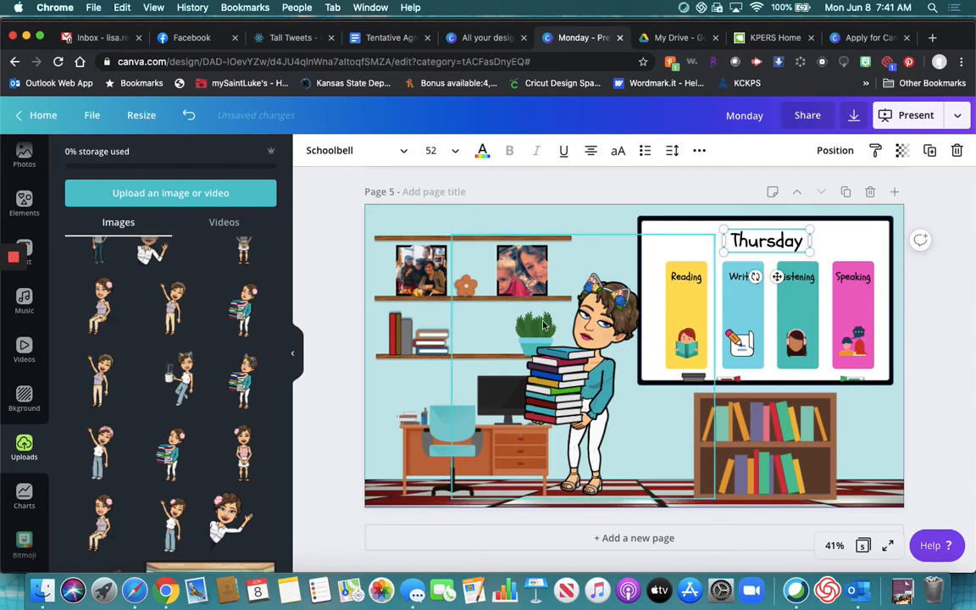
# - Duplicate the Thursday page and delete only the book-carrying Bitmoji from the copy, keeping the classroom background
pyautogui.click(847, 193)
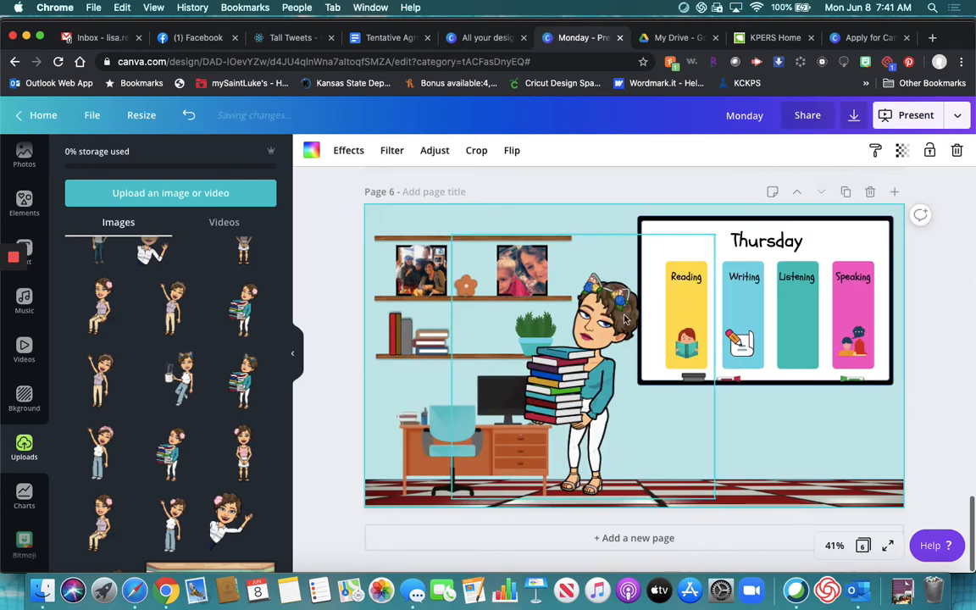
pyautogui.press('Delete')
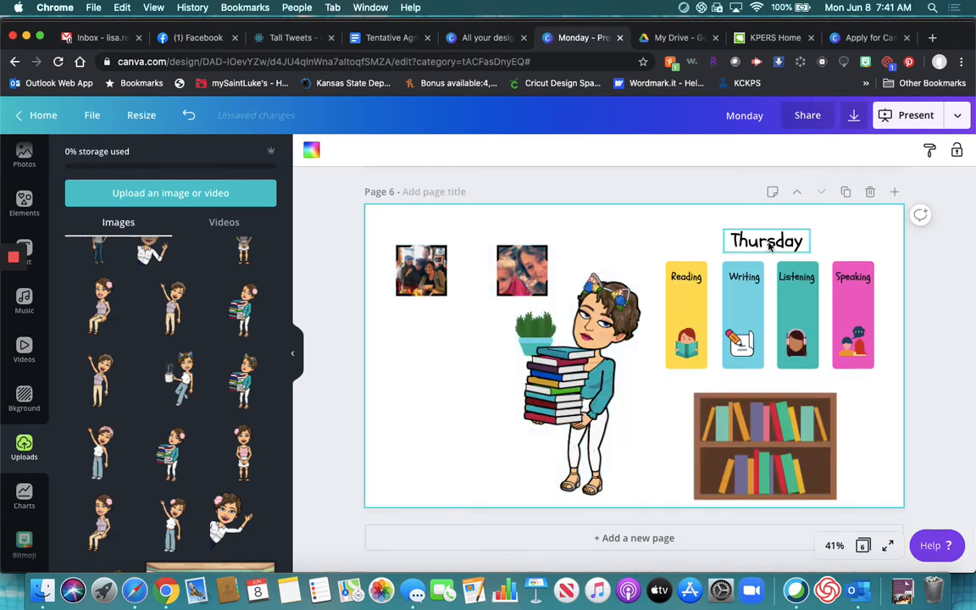
pyautogui.click(189, 116)
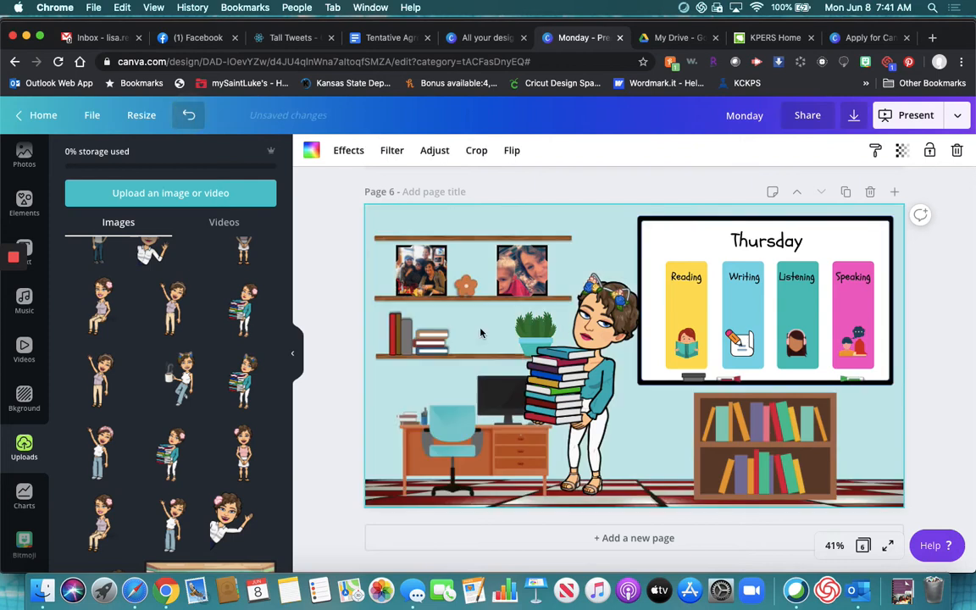
pyautogui.press('Delete')
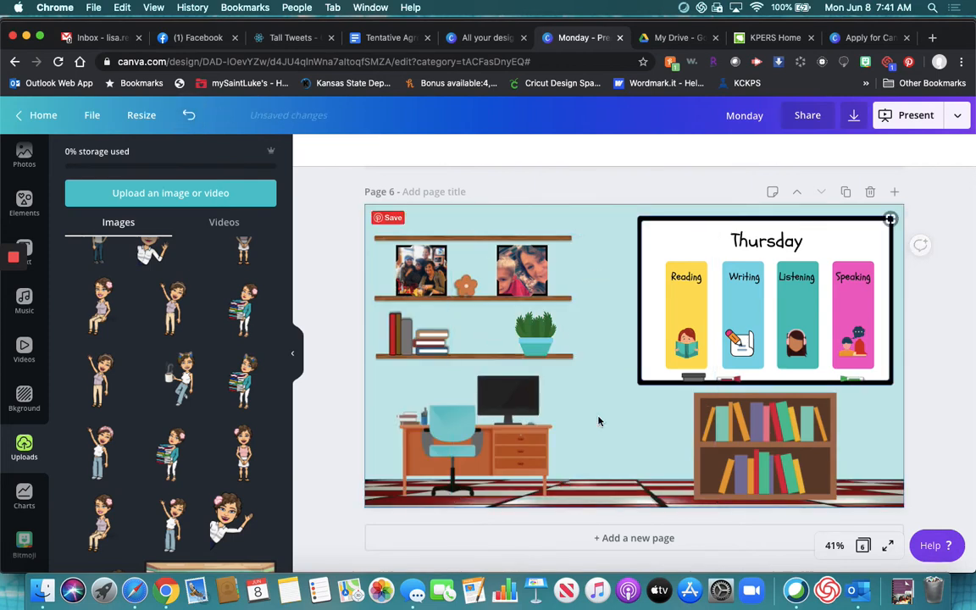
# - Change the whiteboard title on page 6 to "Friday"
pyautogui.click(772, 244)
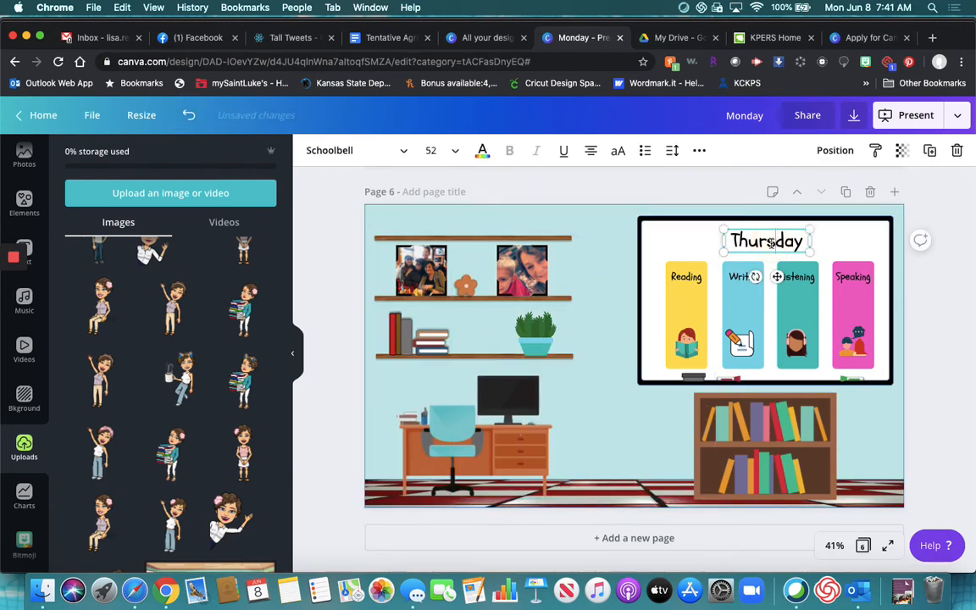
pyautogui.doubleClick(772, 243)
pyautogui.write('Fe')
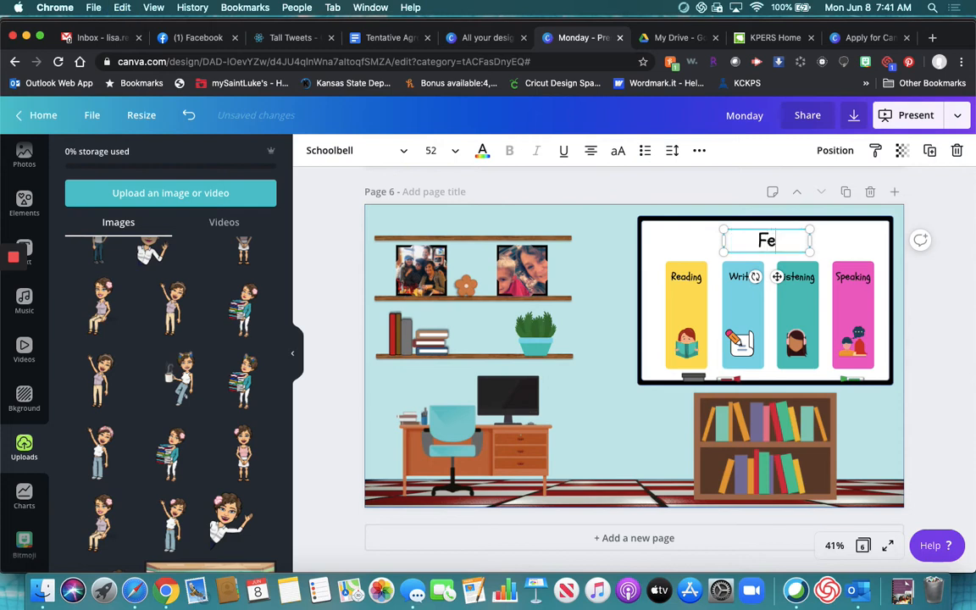
pyautogui.press('BackSpace')
pyautogui.write('riday')
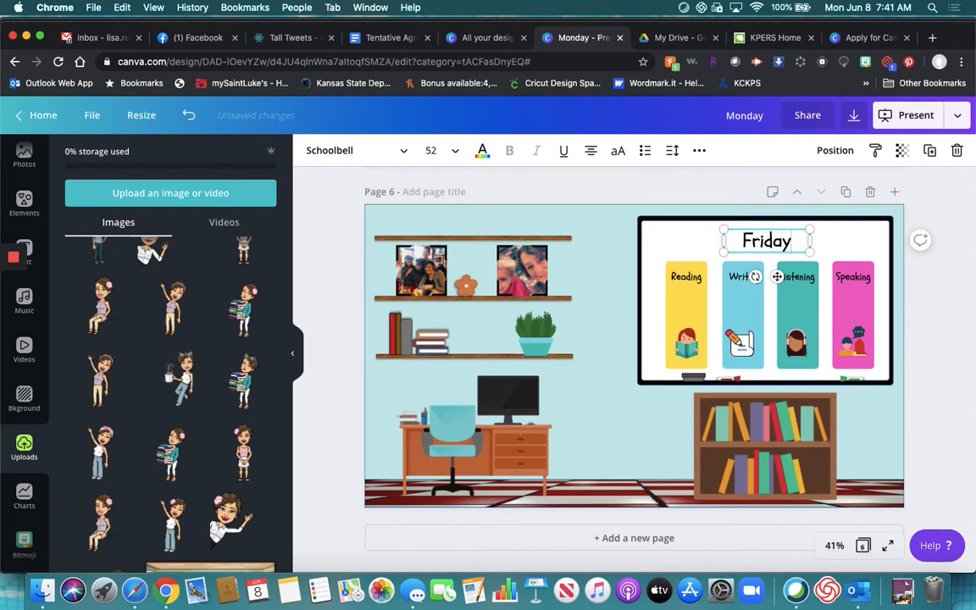
pyautogui.click(604, 263)
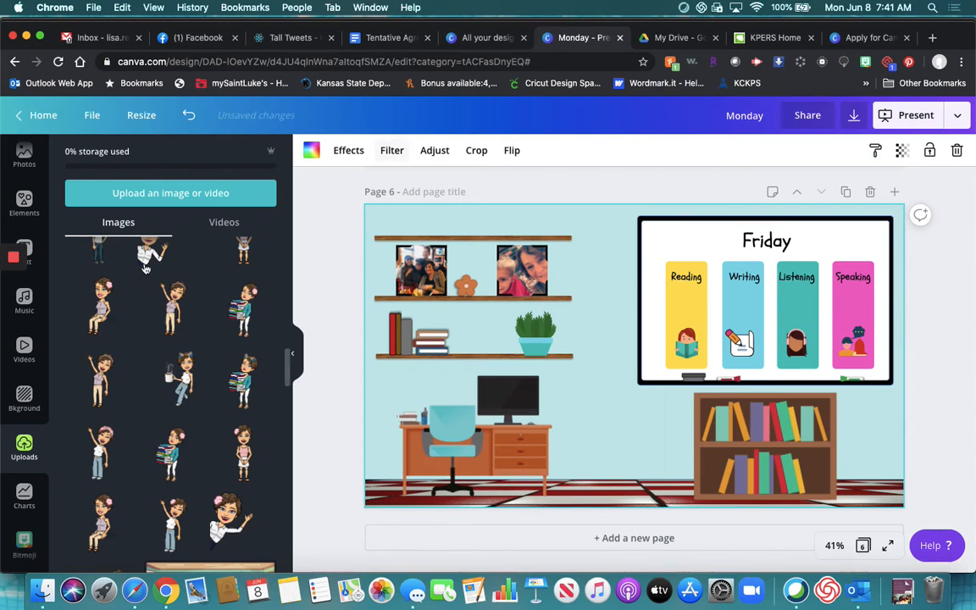
# - Upload pose4.png from the Bitmoji Pics folder and add it to the Friday page
pyautogui.click(197, 194)
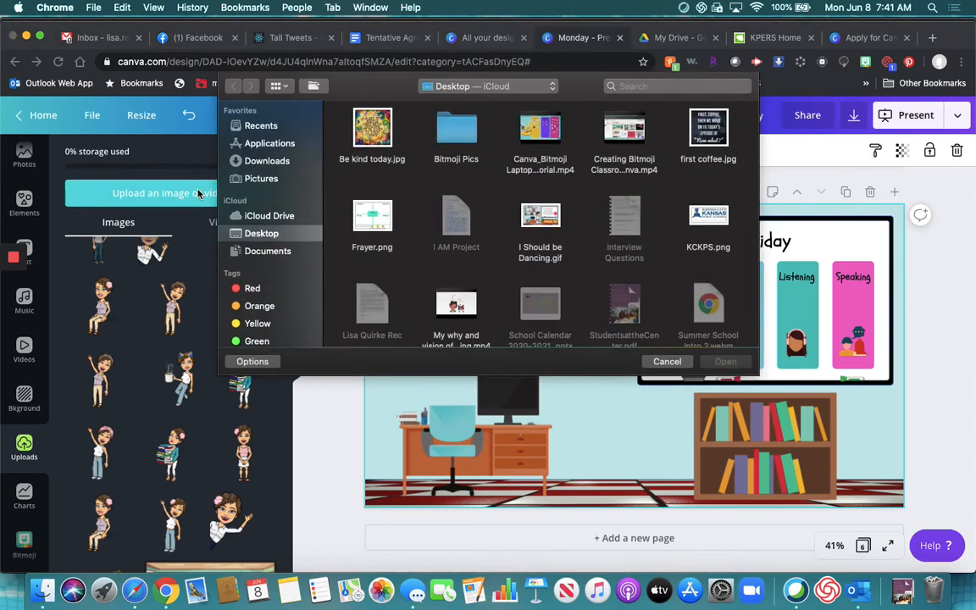
pyautogui.doubleClick(454, 136)
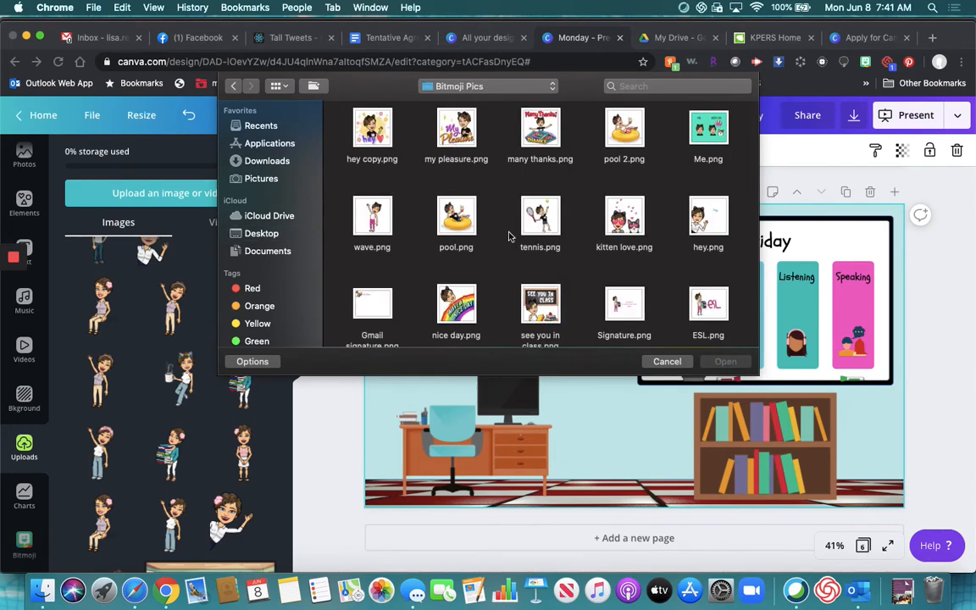
pyautogui.scroll(-1, 499, 259)
pyautogui.scroll(-5, 499, 259)
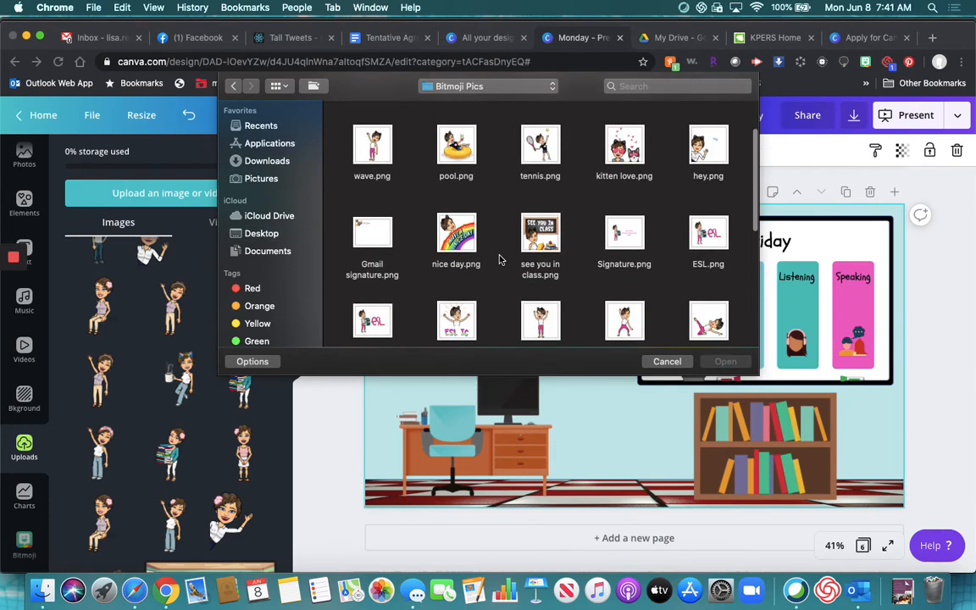
pyautogui.scroll(-10, 499, 260)
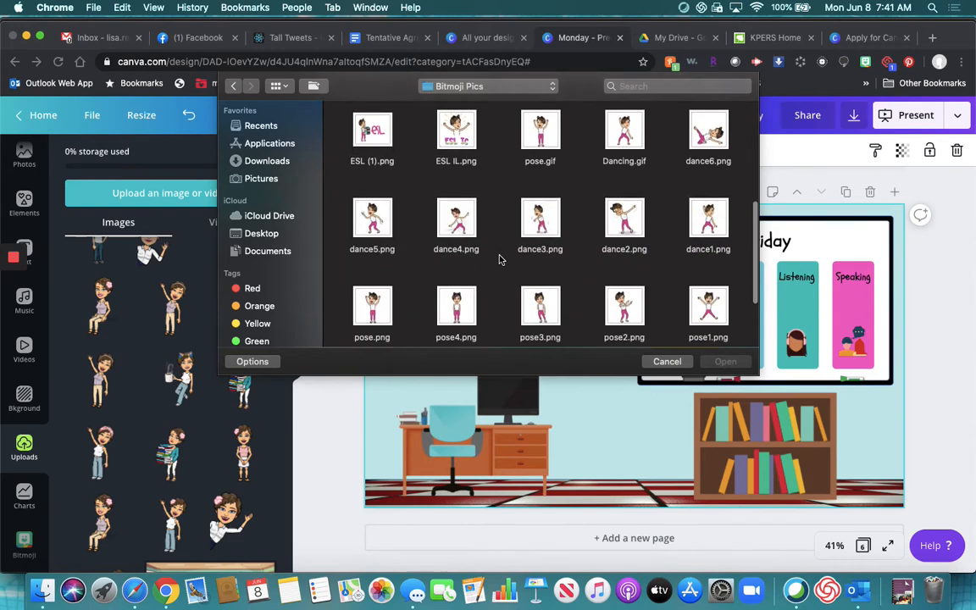
pyautogui.scroll(2, 499, 259)
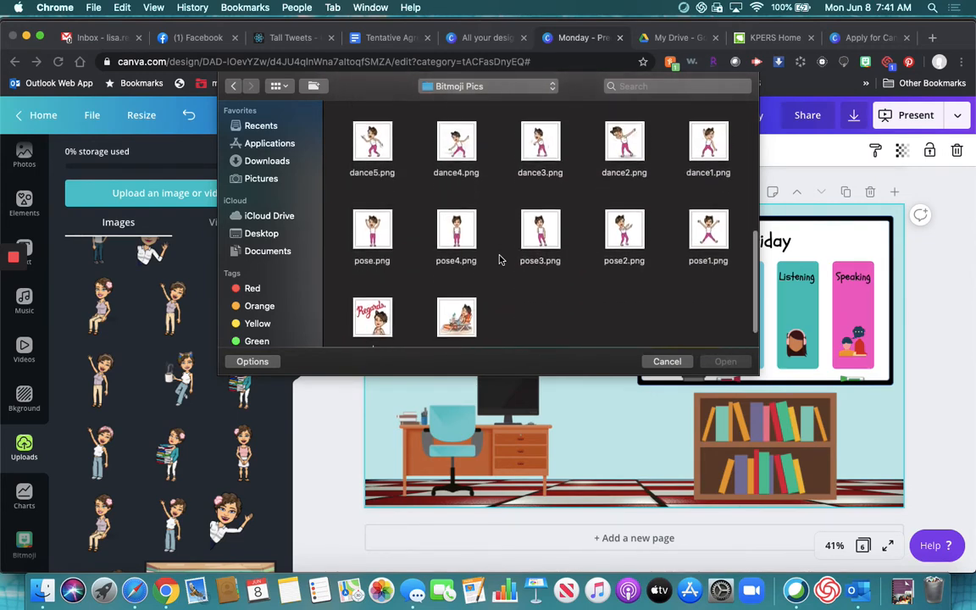
pyautogui.click(456, 233)
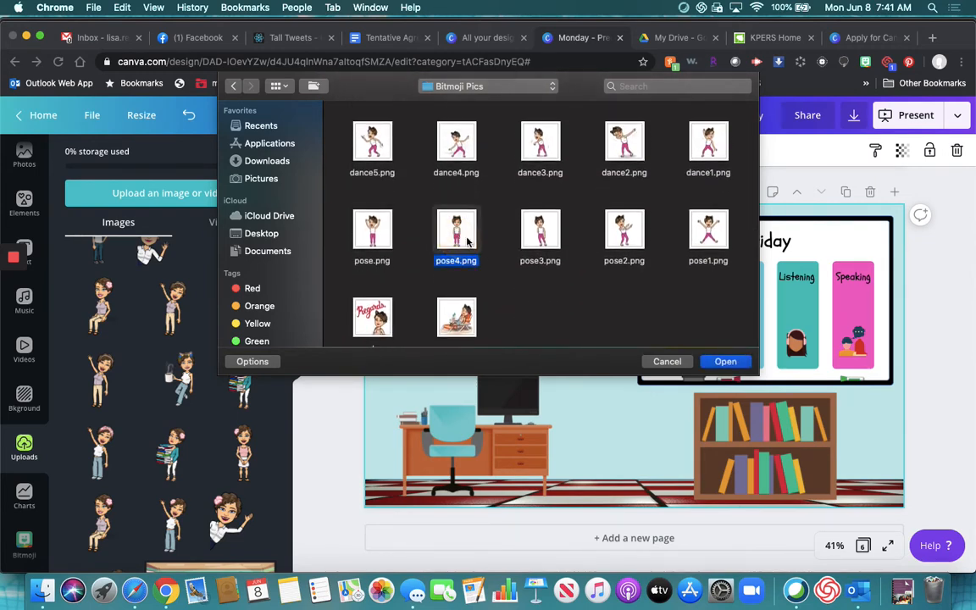
pyautogui.click(726, 362)
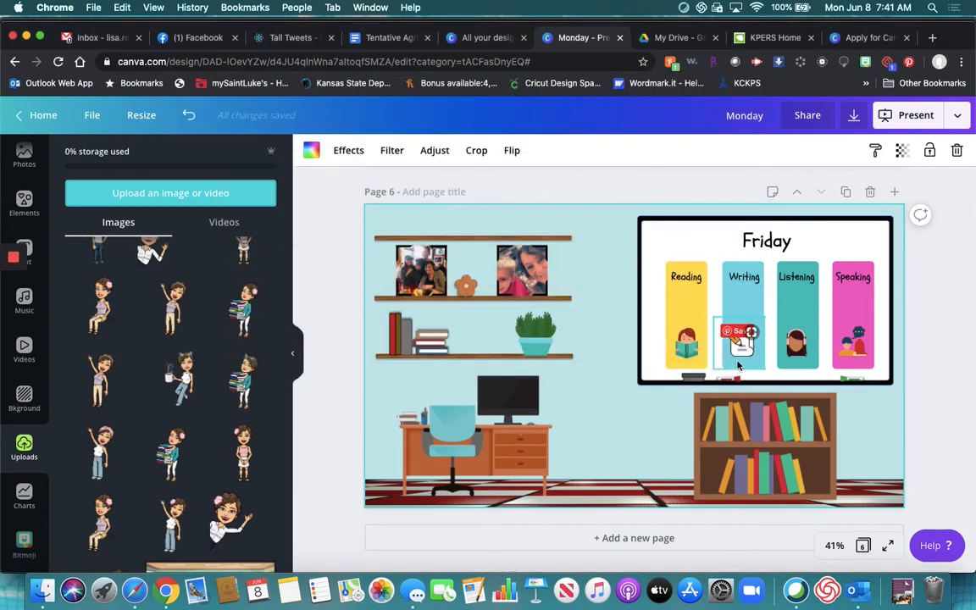
pyautogui.scroll(10, 152, 319)
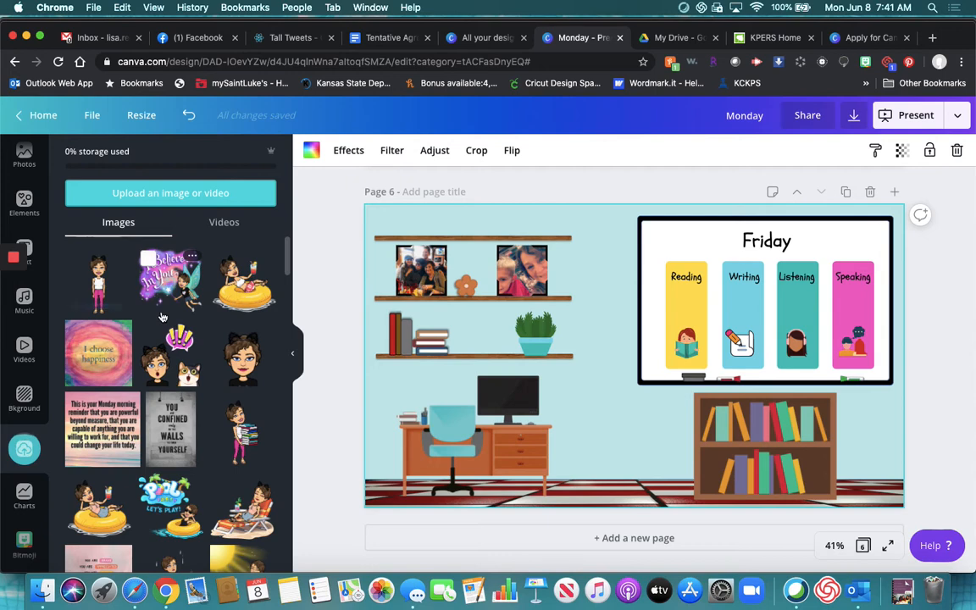
pyautogui.click(95, 271)
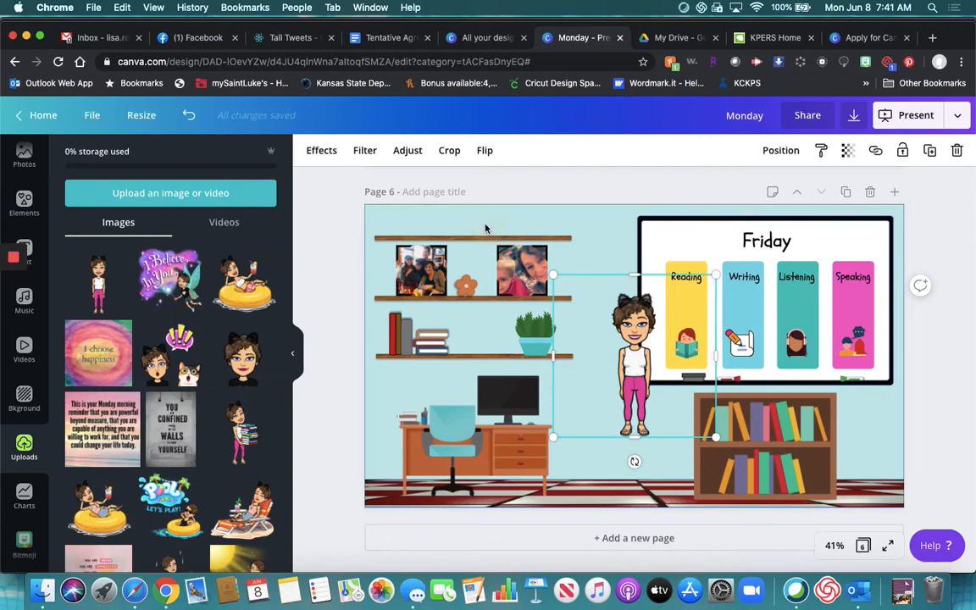
# - Enlarge the standing Bitmoji on the Friday page and place it on the floor between the desk and the bookshelf
pyautogui.moveTo(553, 275); pyautogui.dragTo(484, 223)
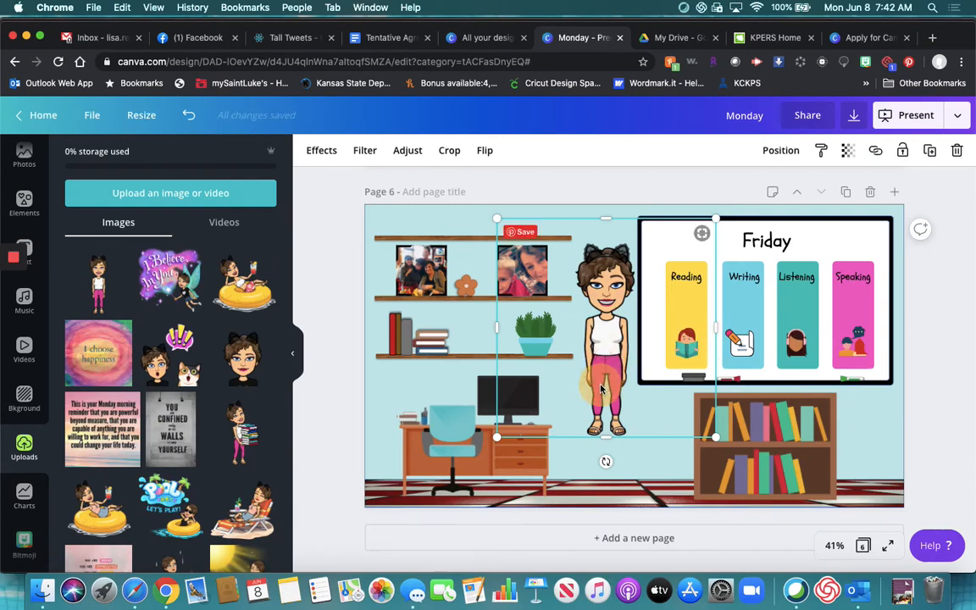
pyautogui.moveTo(608, 366); pyautogui.dragTo(602, 407)
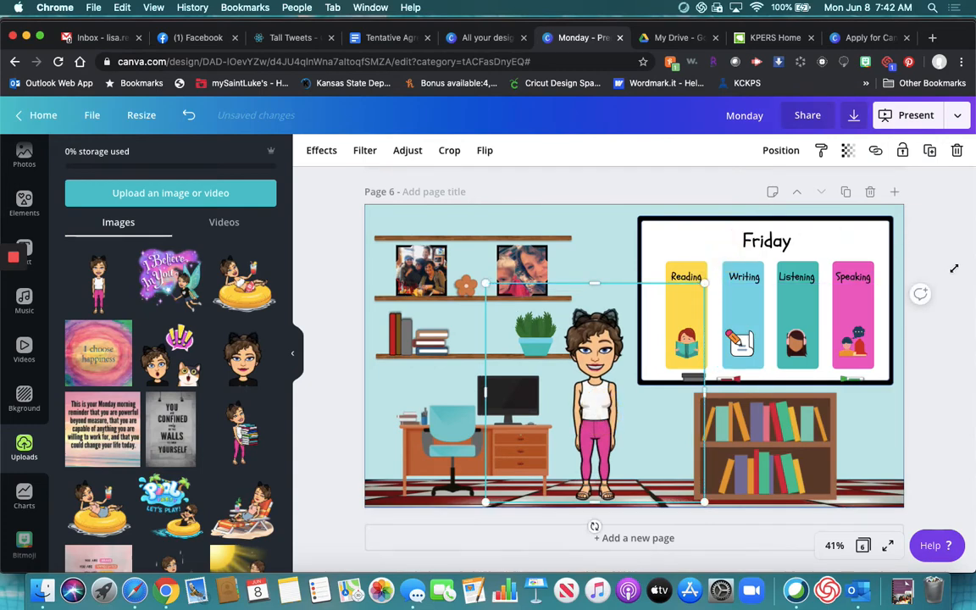
pyautogui.moveTo(704, 282); pyautogui.dragTo(735, 252)
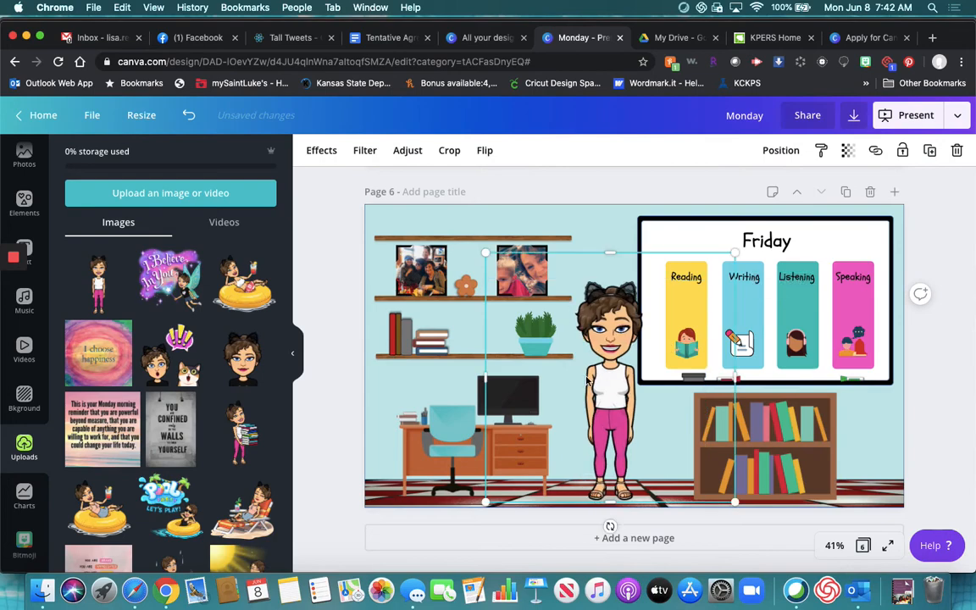
pyautogui.moveTo(605, 387); pyautogui.dragTo(593, 386)
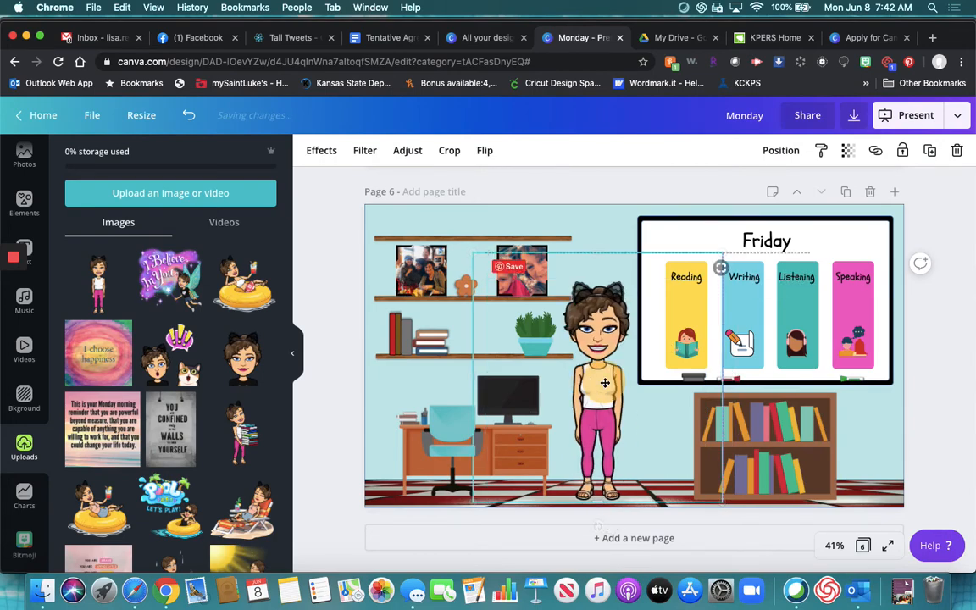
# - Look over the Monday page and inspect the link option for the Monday label on page 1, leaving it without a link
pyautogui.scroll(20, 781, 362)
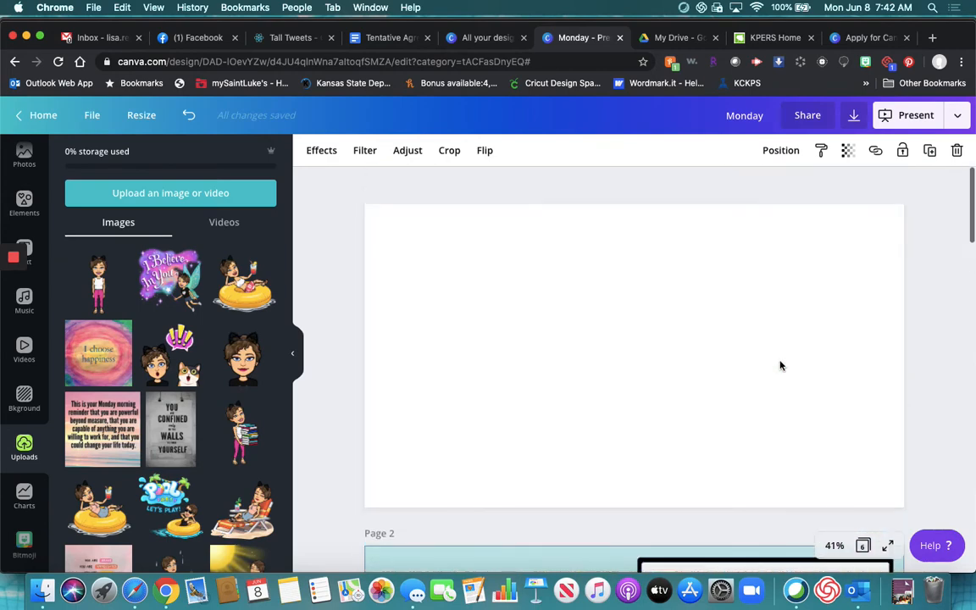
pyautogui.scroll(-5, 780, 365)
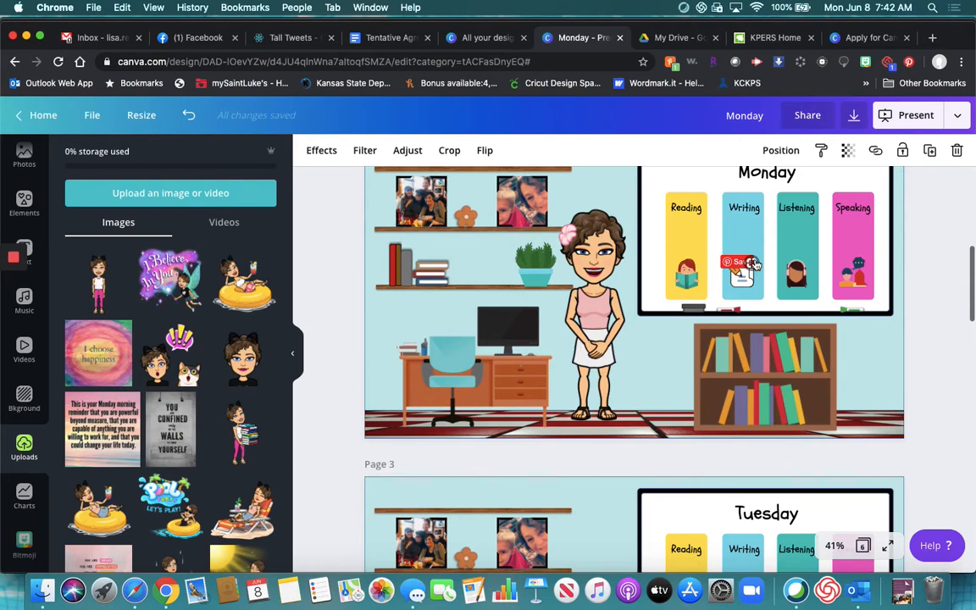
pyautogui.click(888, 365)
pyautogui.scroll(2, 888, 366)
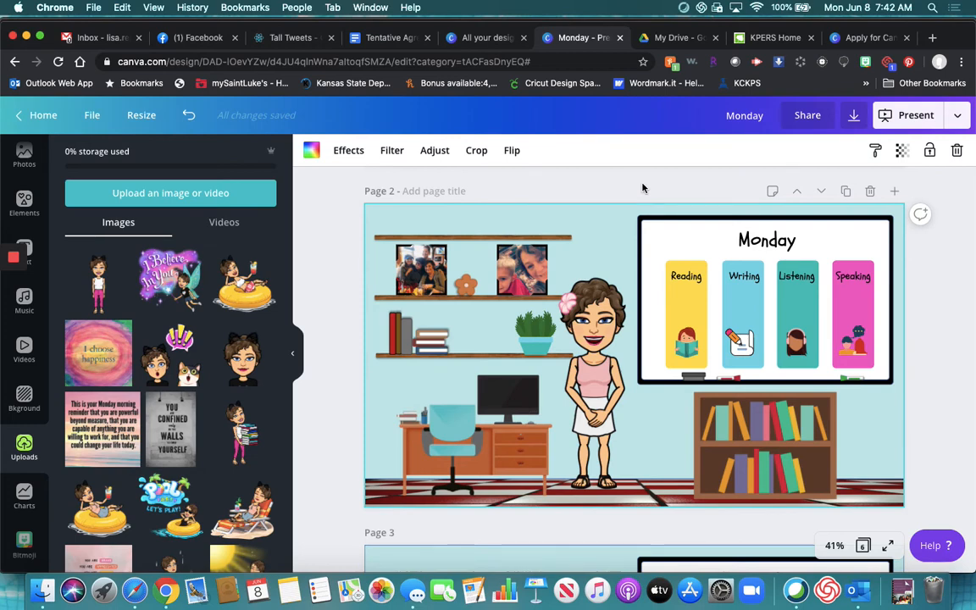
pyautogui.click(768, 241)
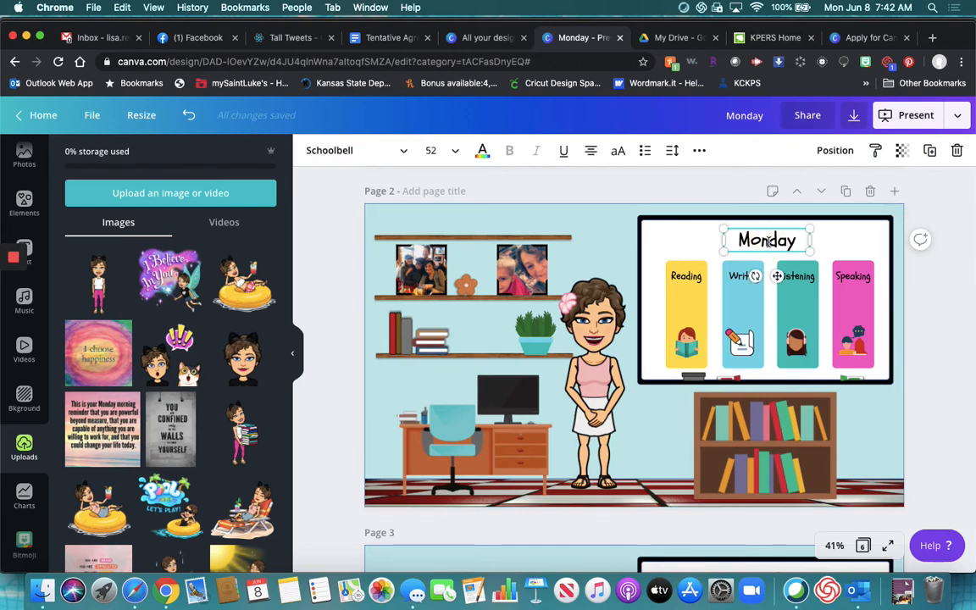
pyautogui.scroll(8, 777, 276)
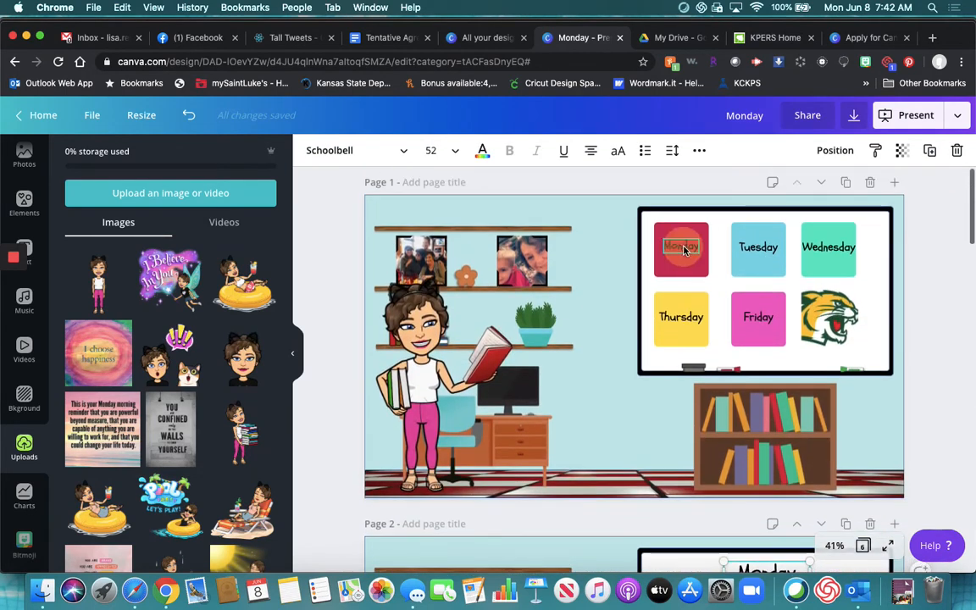
pyautogui.click(685, 248)
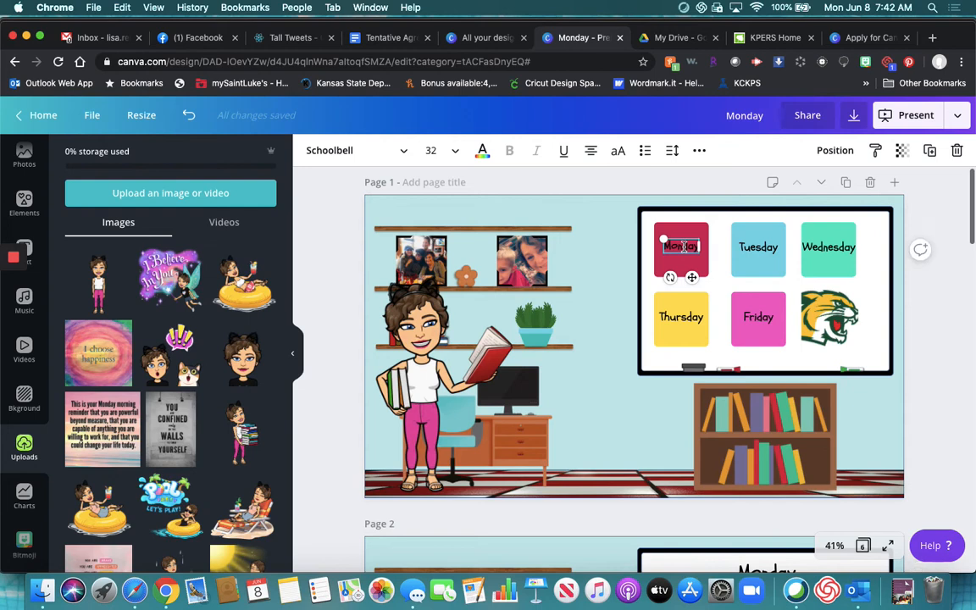
pyautogui.doubleClick(685, 247)
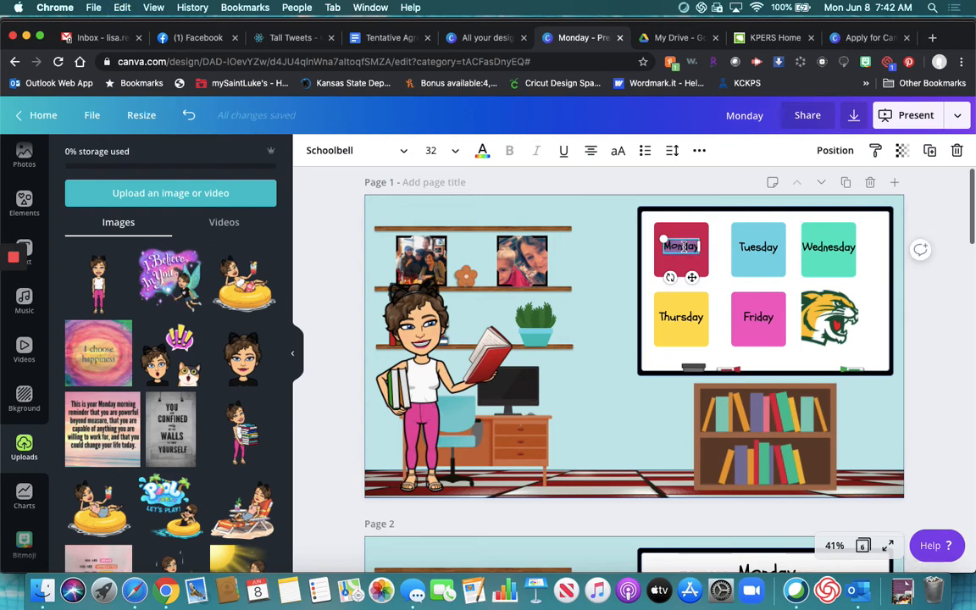
pyautogui.click(700, 150)
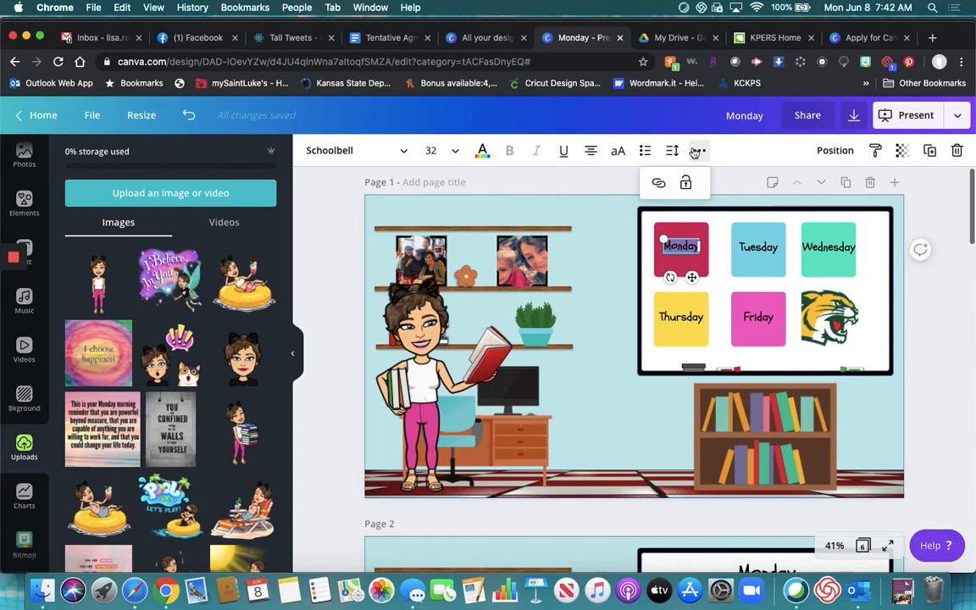
pyautogui.click(659, 185)
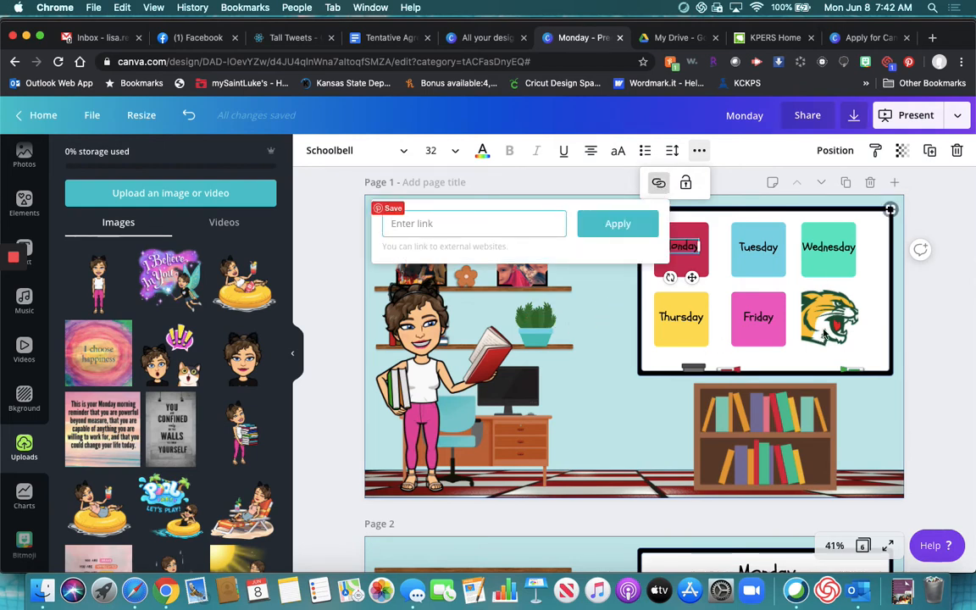
pyautogui.click(549, 344)
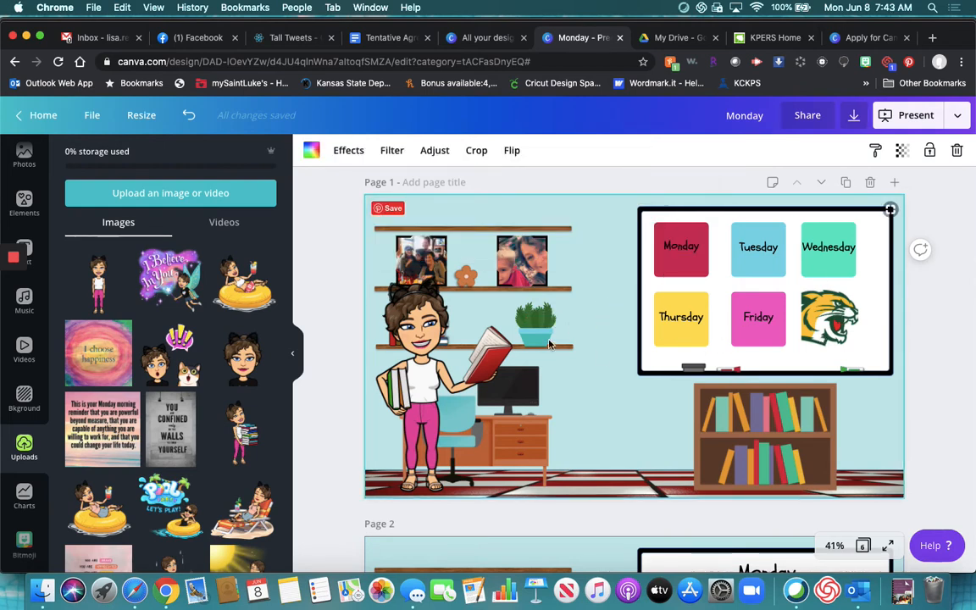
# - Inspect the link option for the wildcat logo on the page 1 whiteboard and close it without entering a link
pyautogui.click(828, 317)
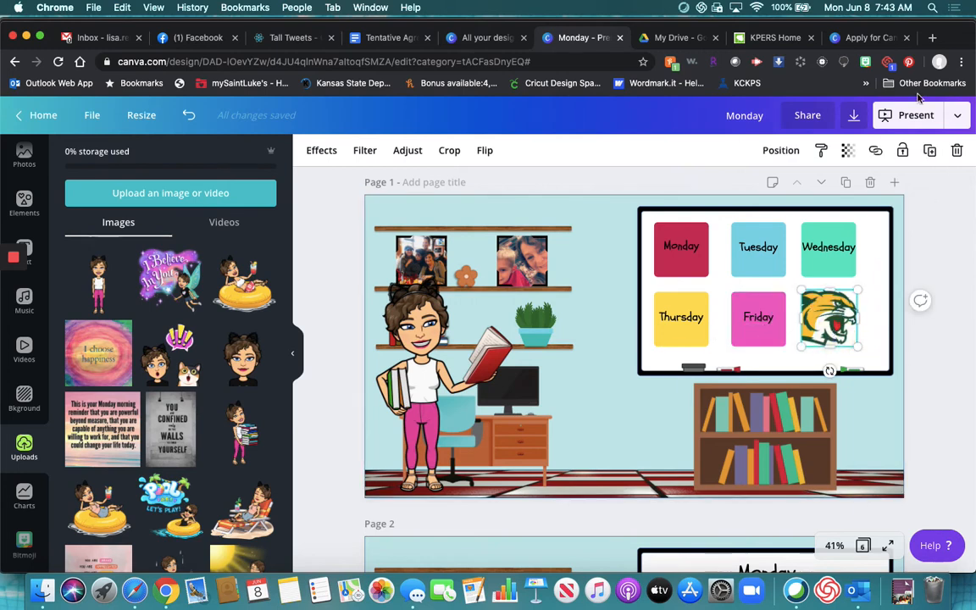
pyautogui.click(876, 154)
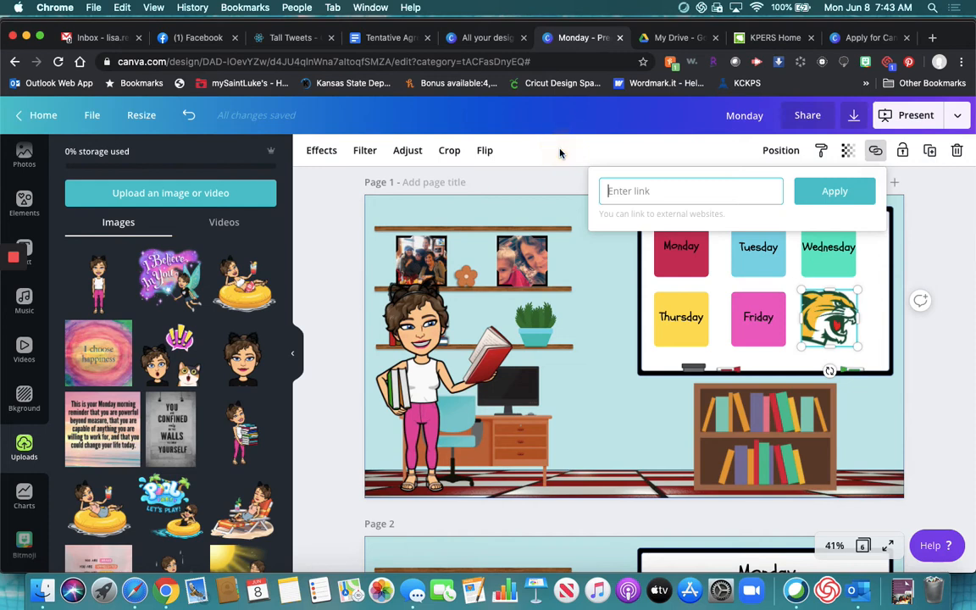
pyautogui.click(862, 205)
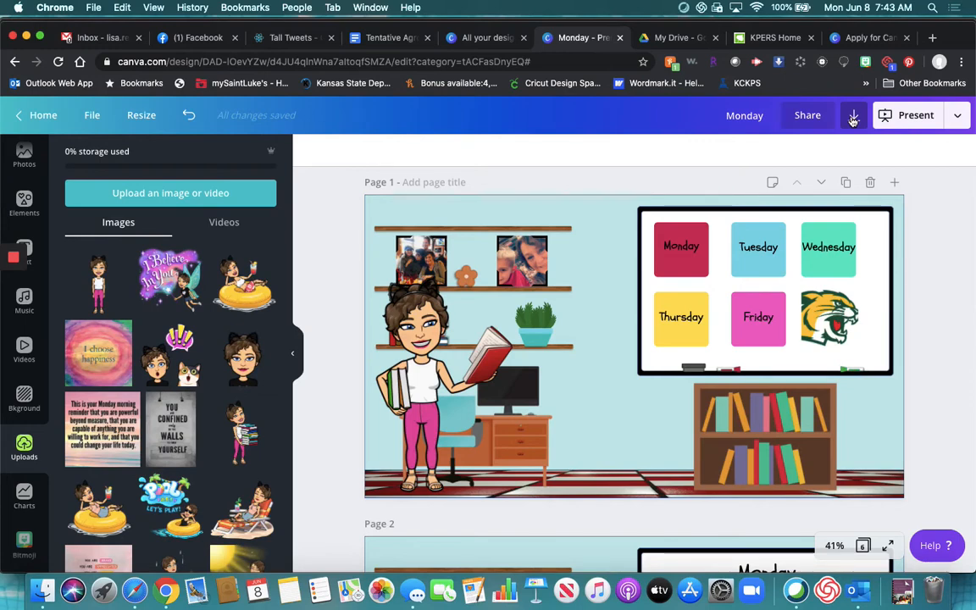
# - Download all pages of the design as a Microsoft PowerPoint file named "Bitmoji Weekly Organizer"
pyautogui.click(960, 117)
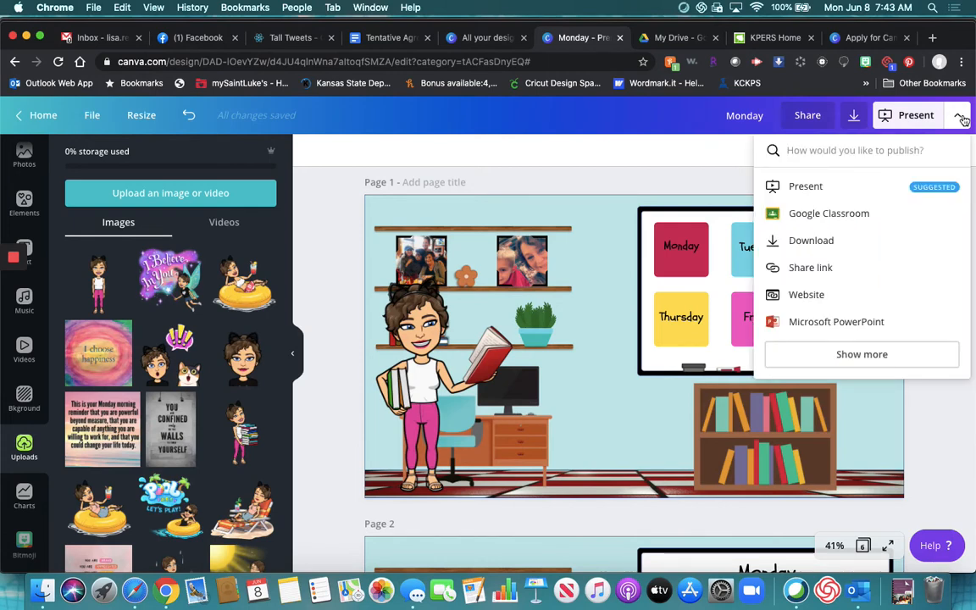
pyautogui.click(833, 323)
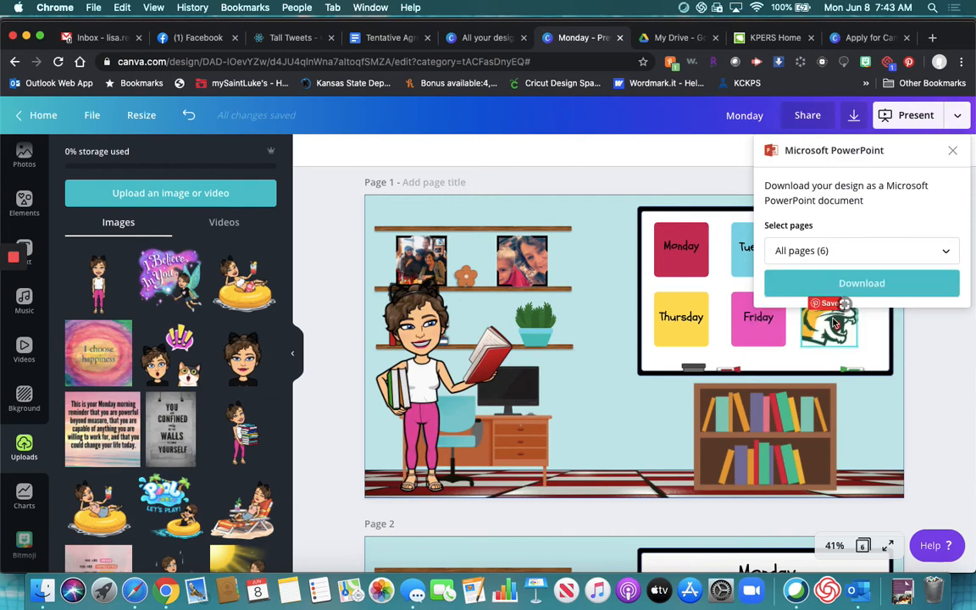
pyautogui.click(862, 283)
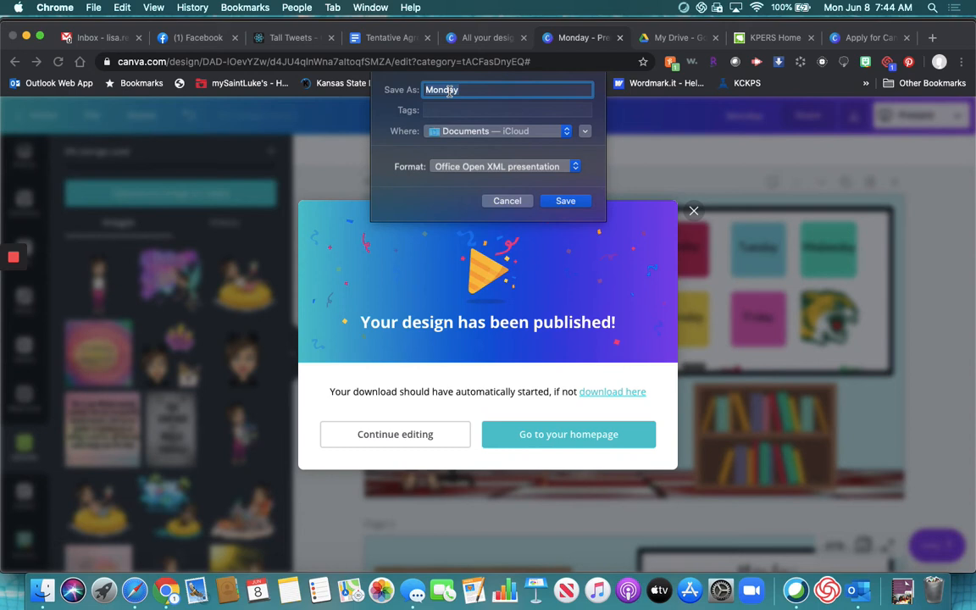
pyautogui.write('Bitmoji Weekly Organiz')
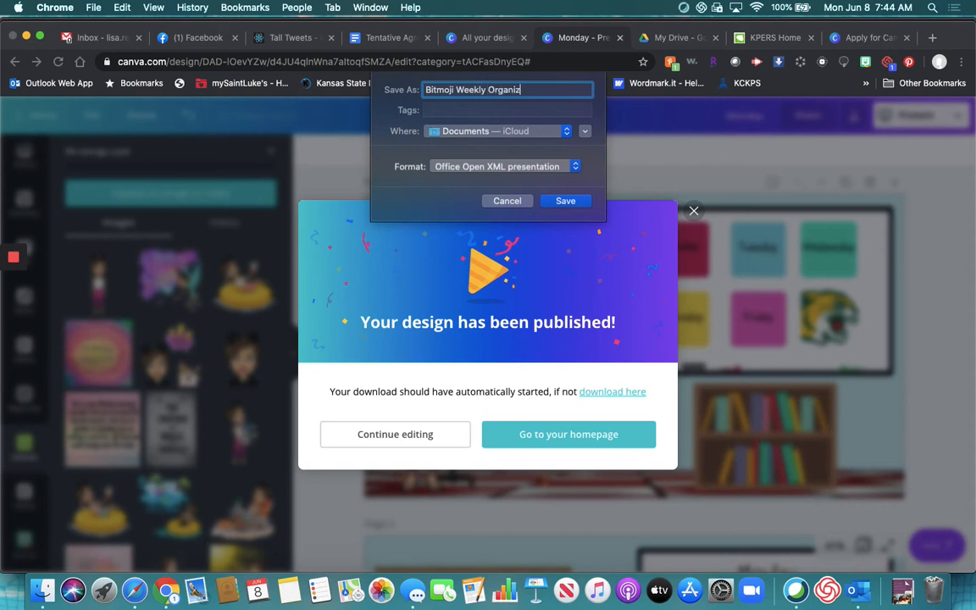
pyautogui.write('er')
pyautogui.press('Return')
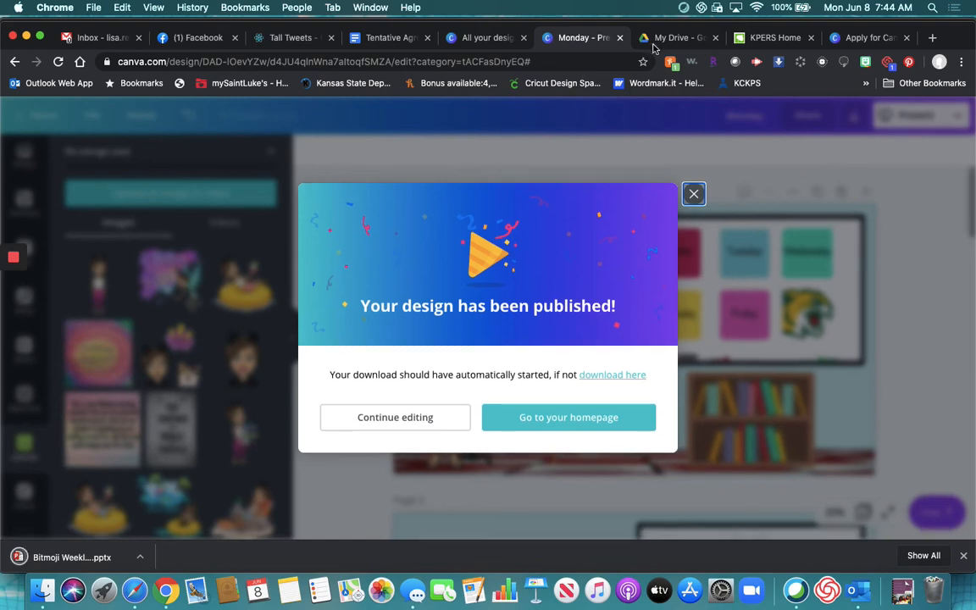
# - Switch to Google Drive and upload Bitmoji Weekly Organizer.pptx from the Desktop folder to My Drive
pyautogui.click(678, 39)
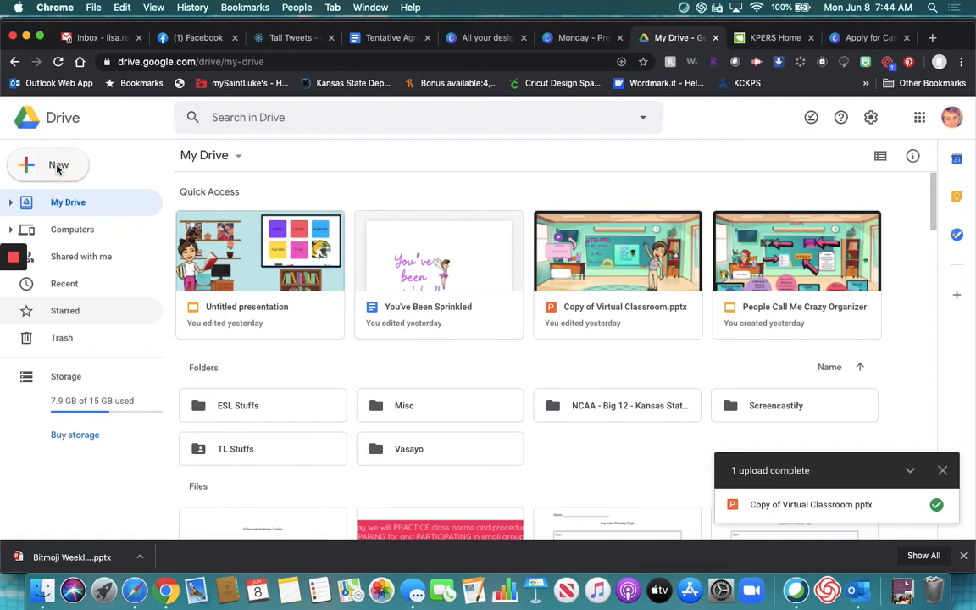
pyautogui.click(58, 167)
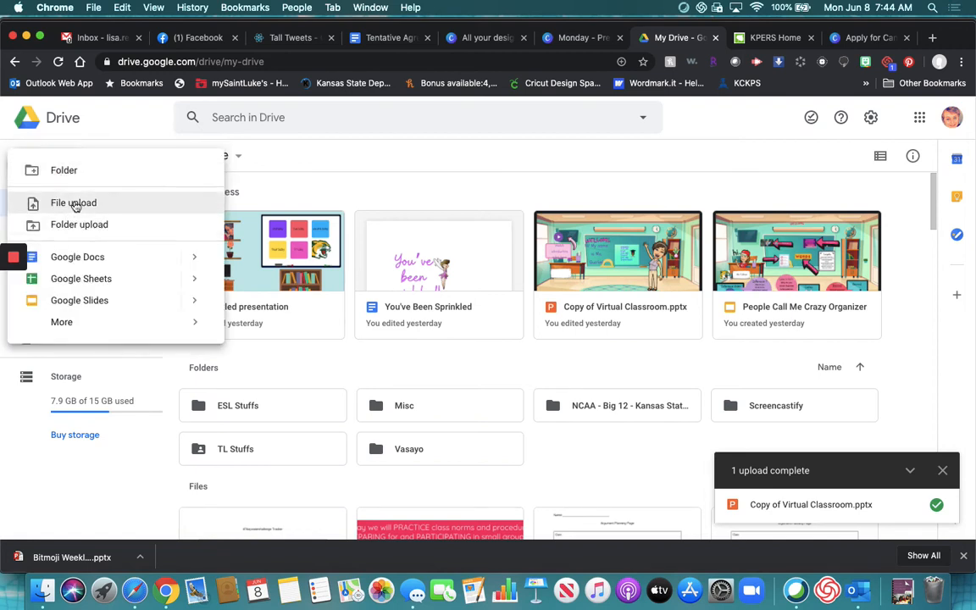
pyautogui.click(76, 207)
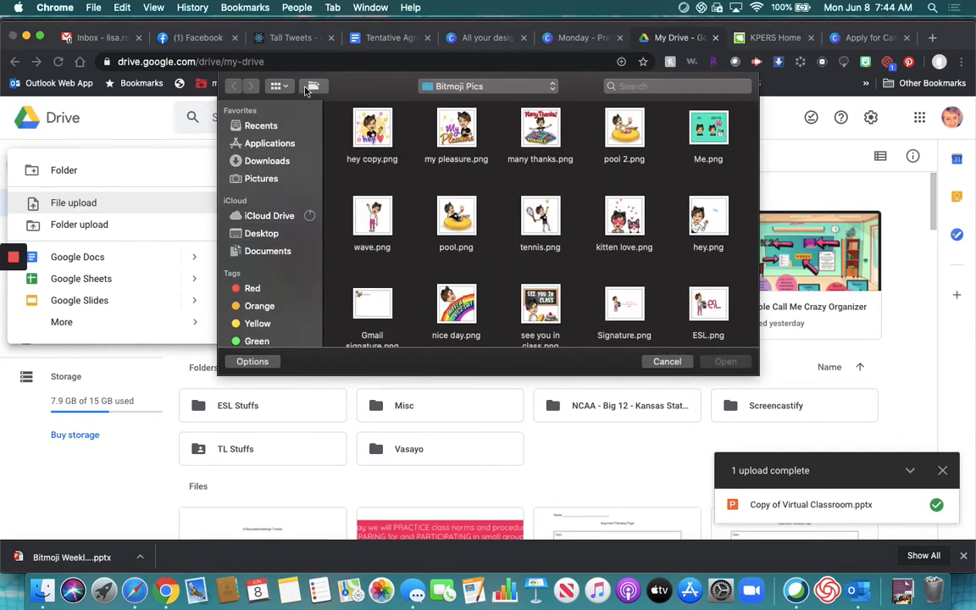
pyautogui.click(259, 234)
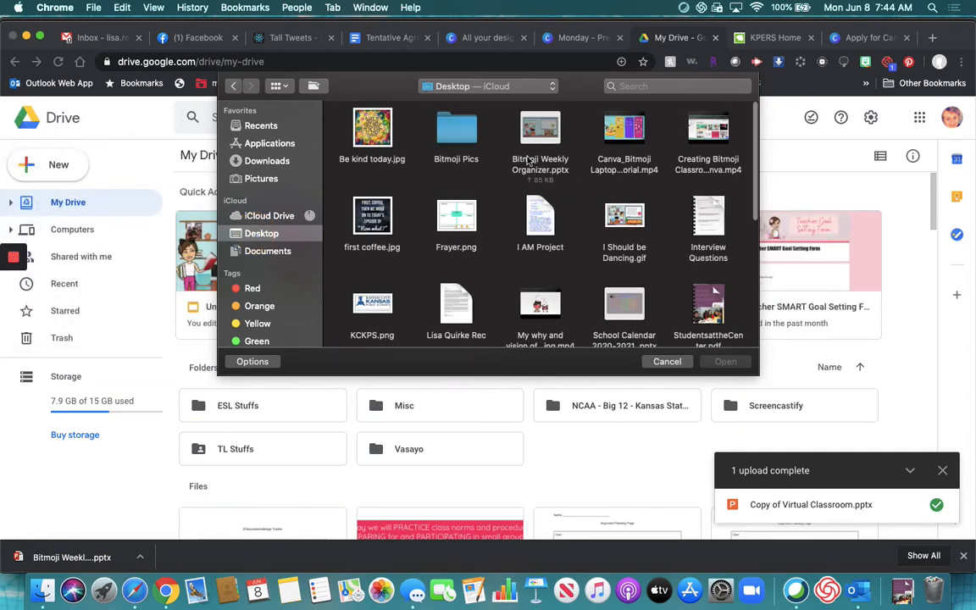
pyautogui.doubleClick(545, 127)
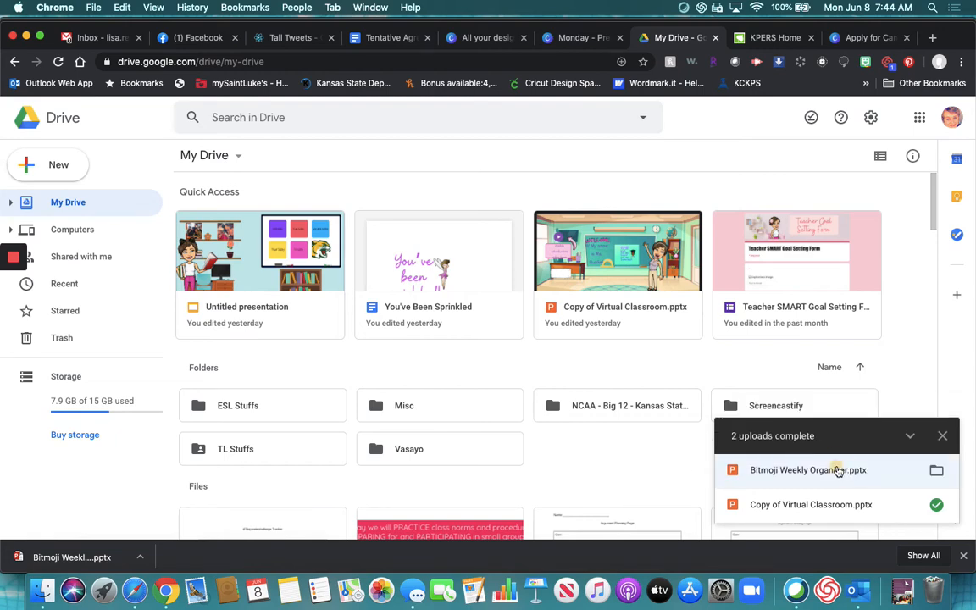
# - Open the uploaded Bitmoji Weekly Organizer.pptx with Google Slides
pyautogui.click(836, 470)
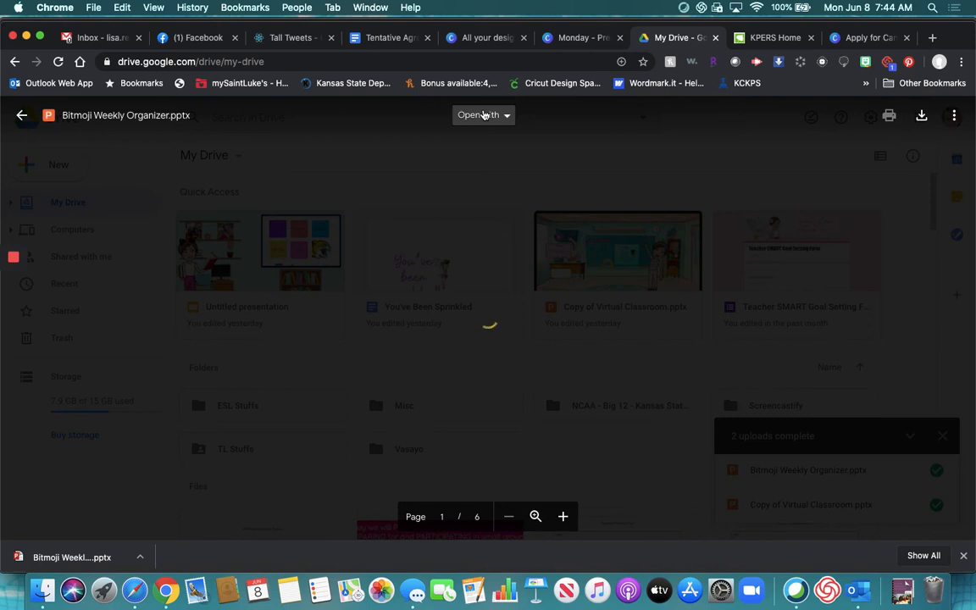
pyautogui.click(483, 116)
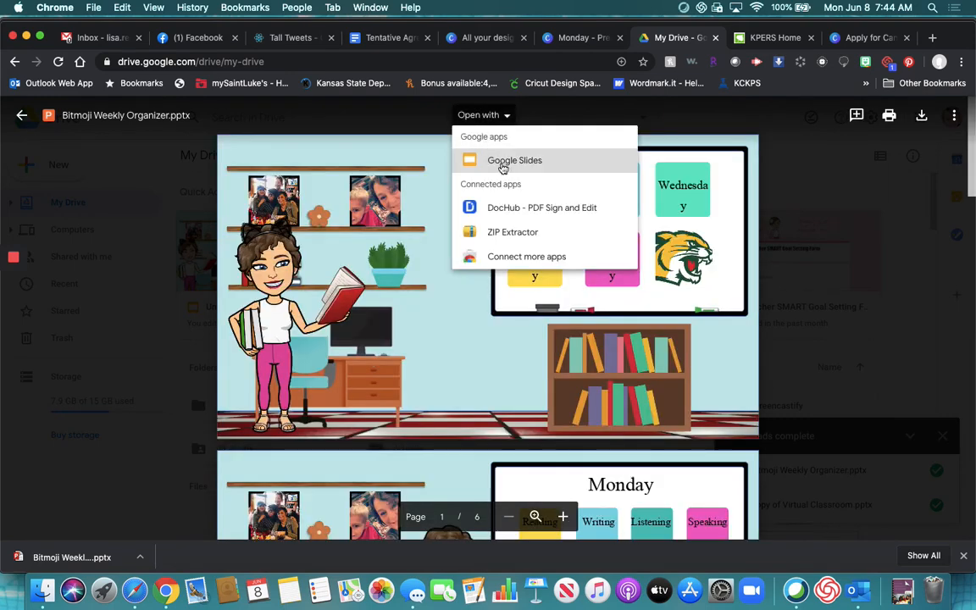
pyautogui.click(505, 165)
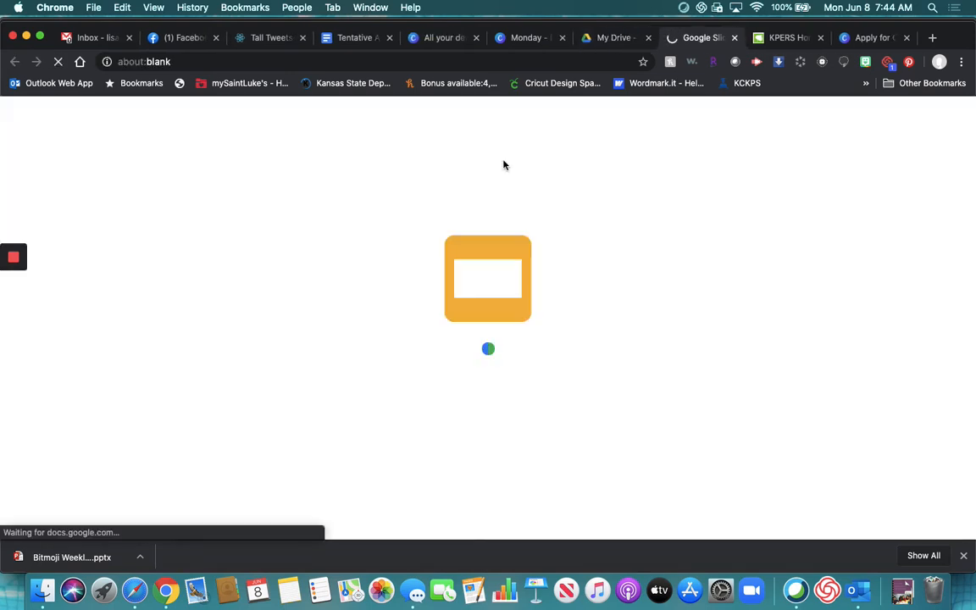